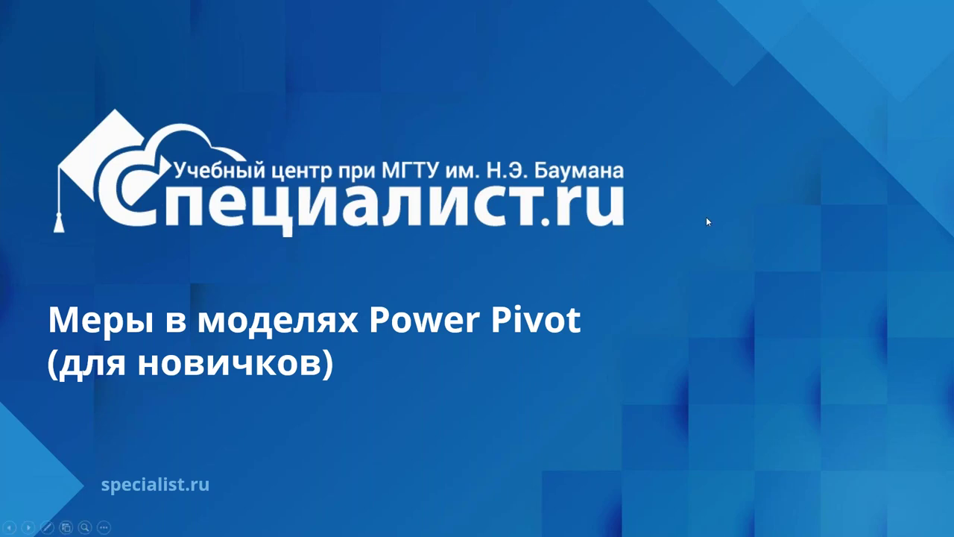
- Advance the slideshow from the title slide to slide 2, the instructor's biography
click(736, 234)
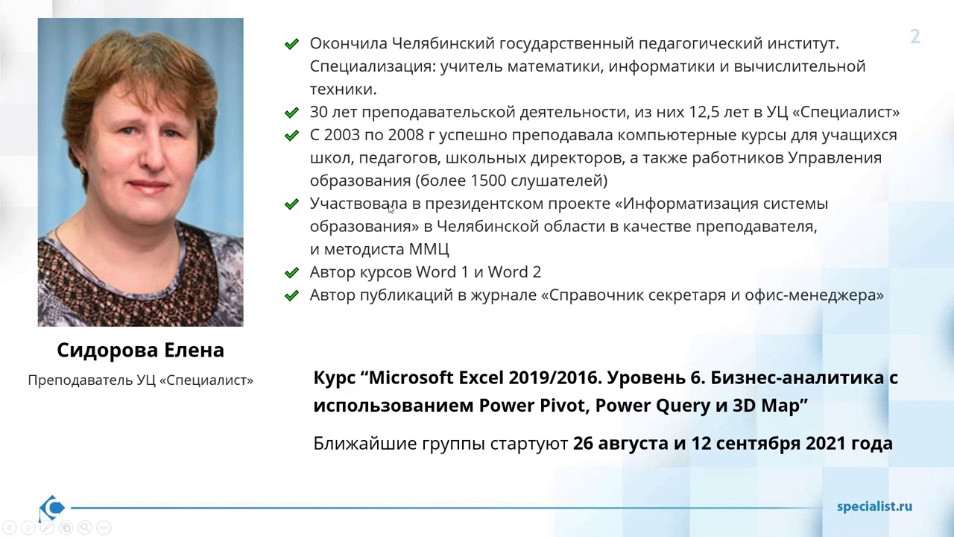
- Advance past the world map slide to slide 4, "Наши гарантии"
click(415, 214)
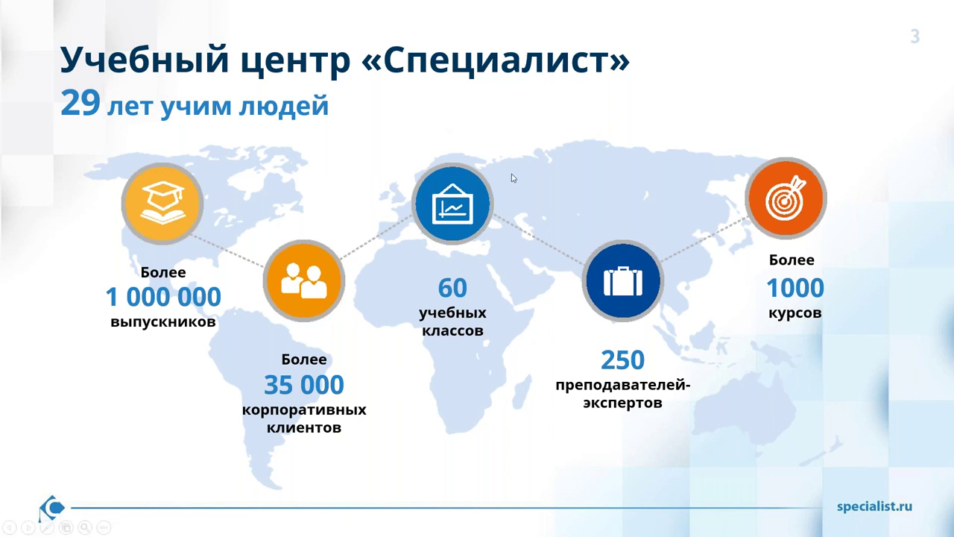
click(567, 144)
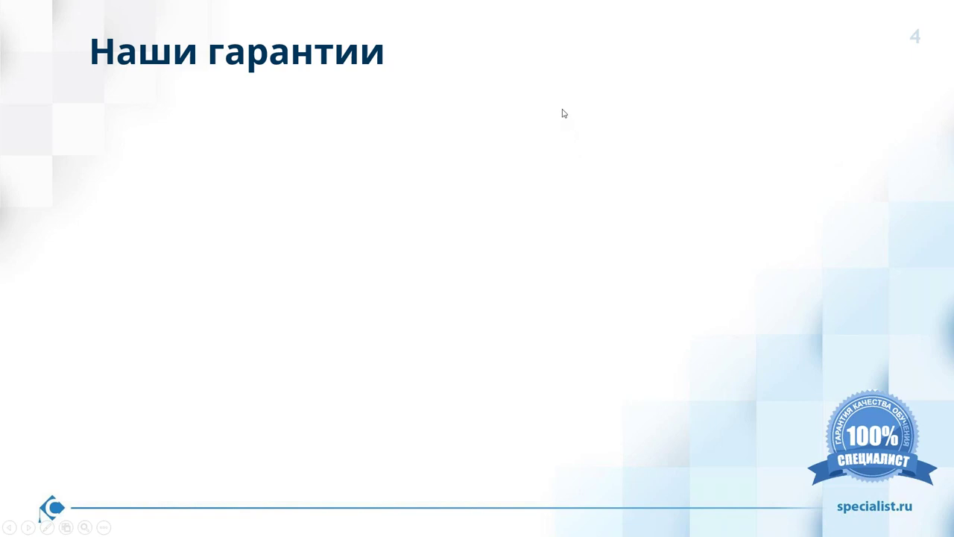
- Reveal all five guarantees, then advance to the "Меры в моделях Power Pivot" topic slide
click(628, 75)
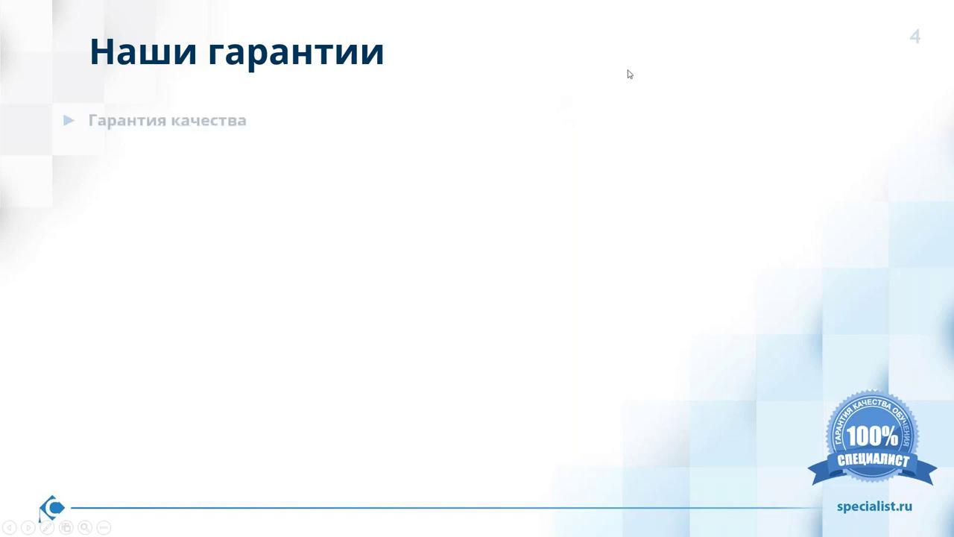
click(546, 78)
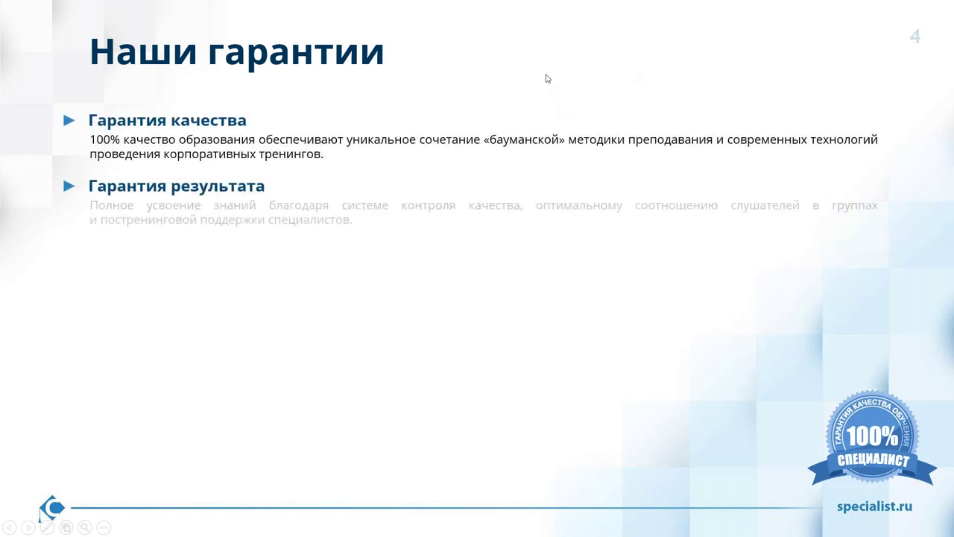
click(547, 78)
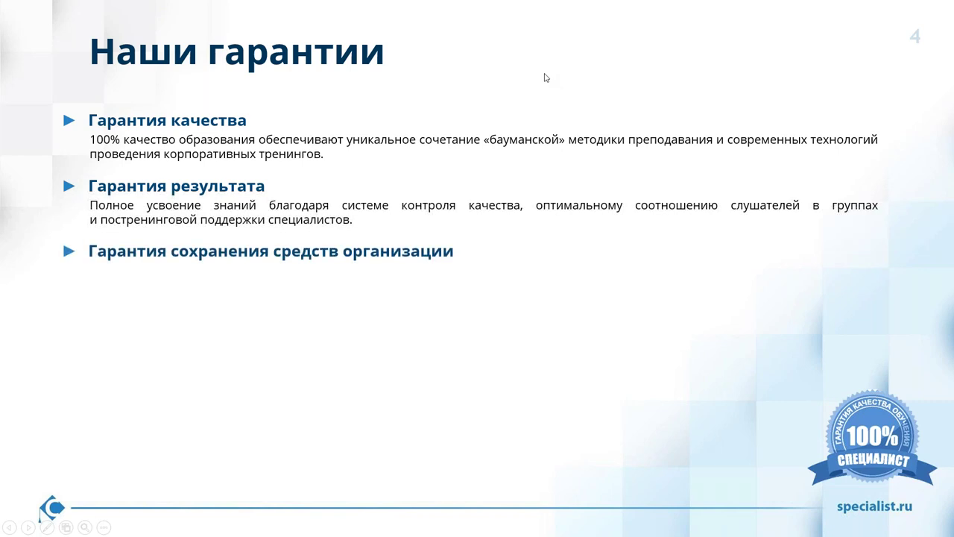
click(544, 78)
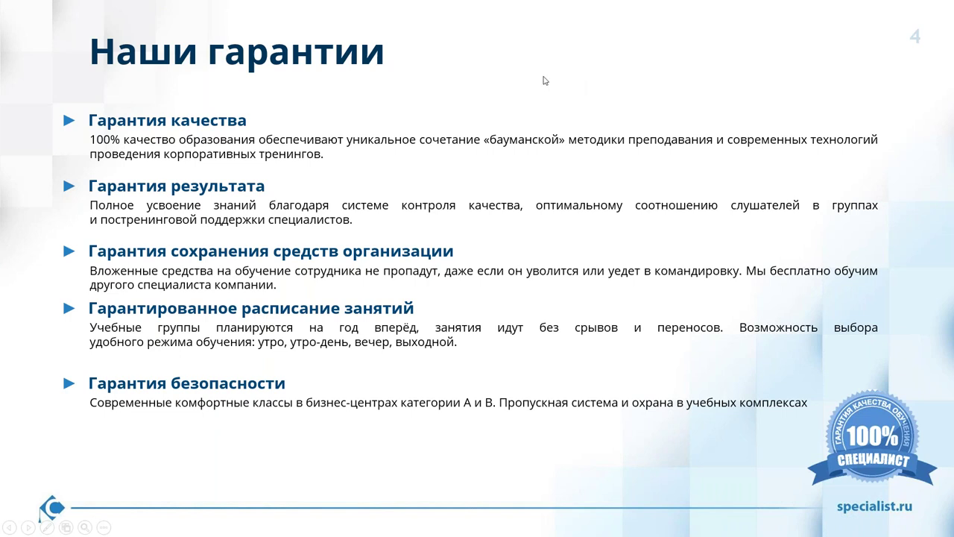
click(543, 80)
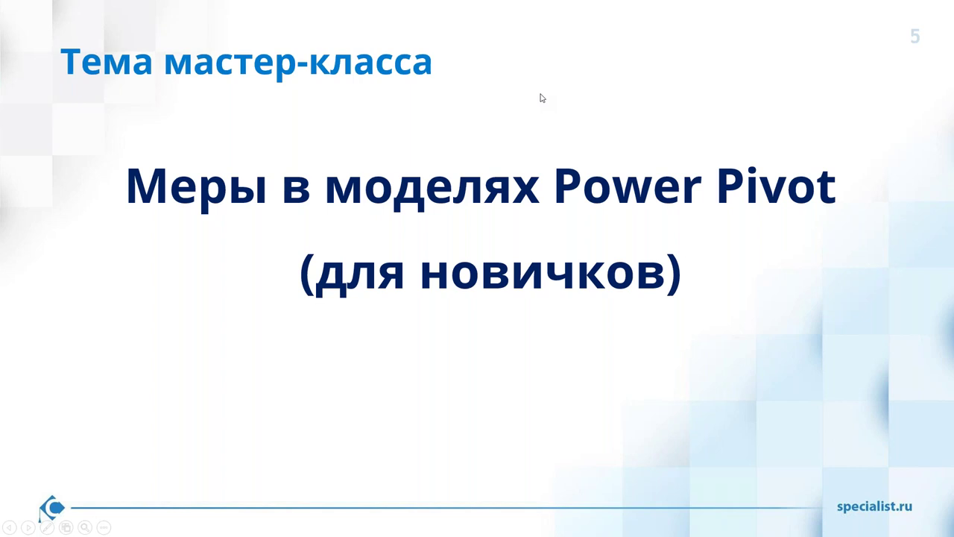
- Advance the slideshow to slide 6, the Содержание contents list
key(Right)
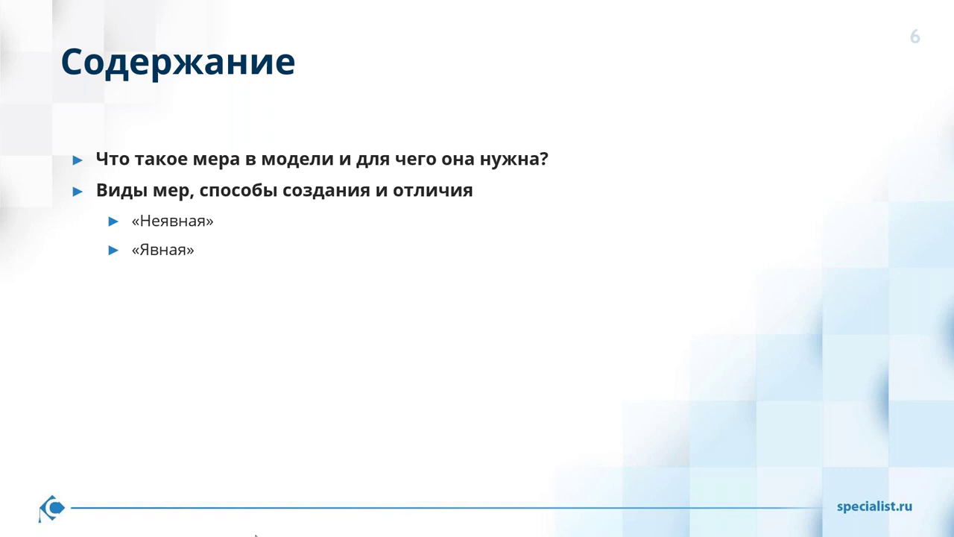
- Switch from the slideshow to the Excel workbook showing the "Данные о продажах" table
key(alt+Tab)
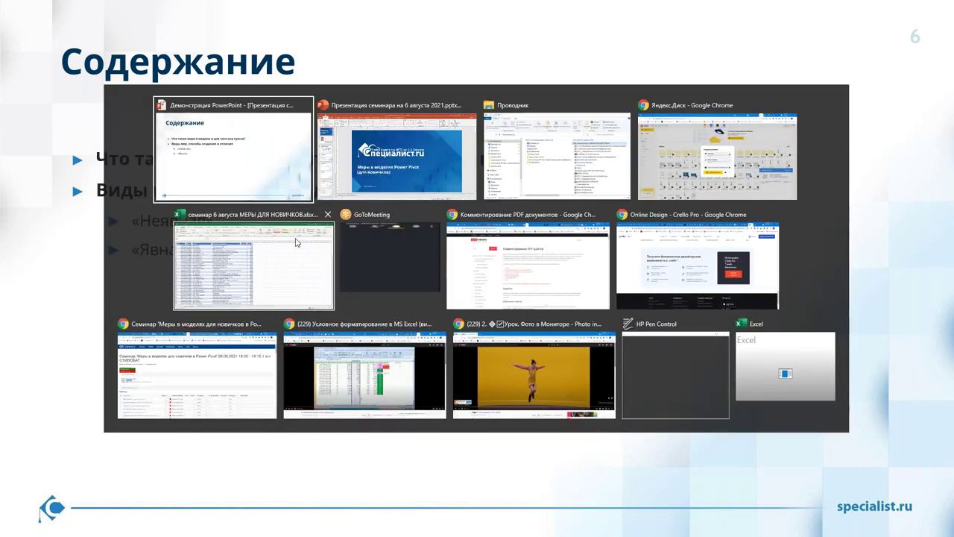
click(324, 262)
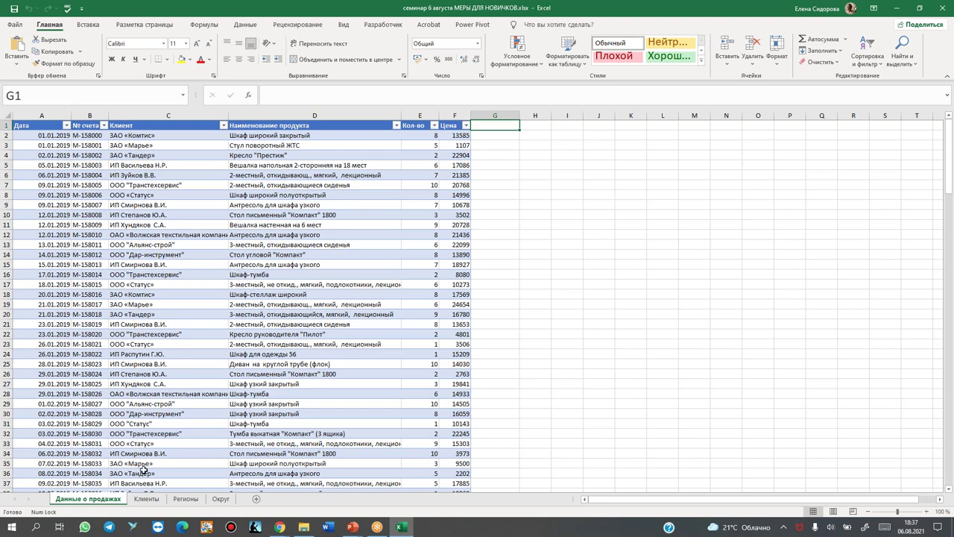
- Show the Клиенты sheet with its 16 clients and their Город and Регион codes
click(144, 499)
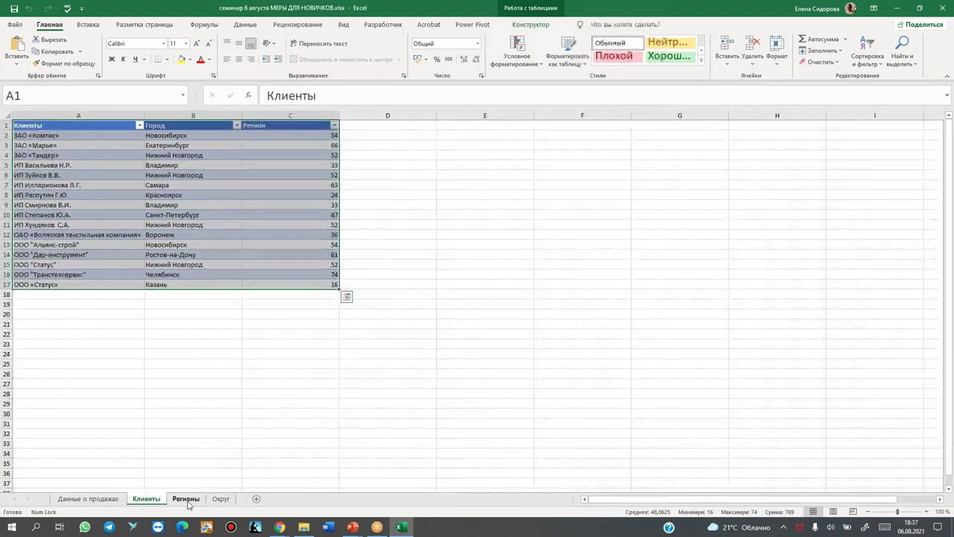
click(186, 499)
click(220, 499)
click(187, 500)
click(146, 499)
click(97, 499)
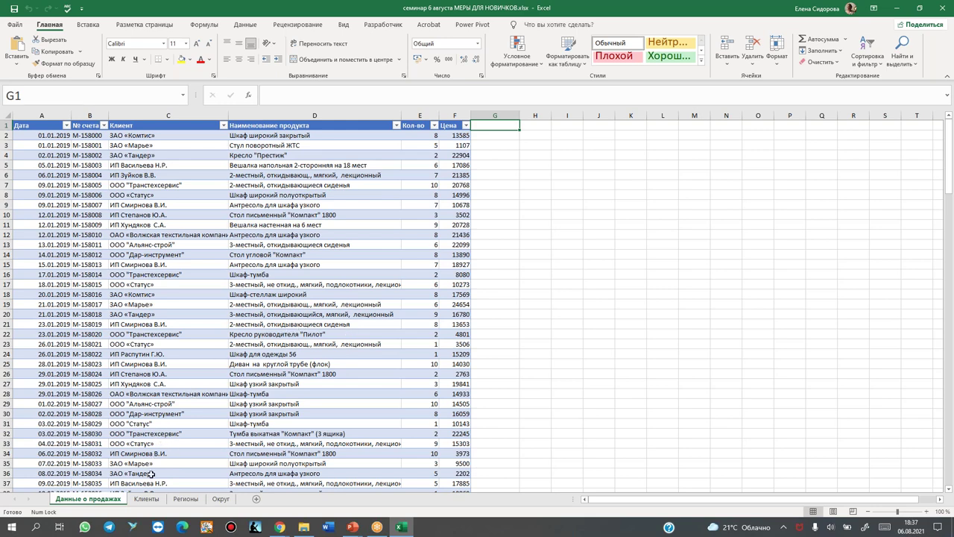
click(144, 502)
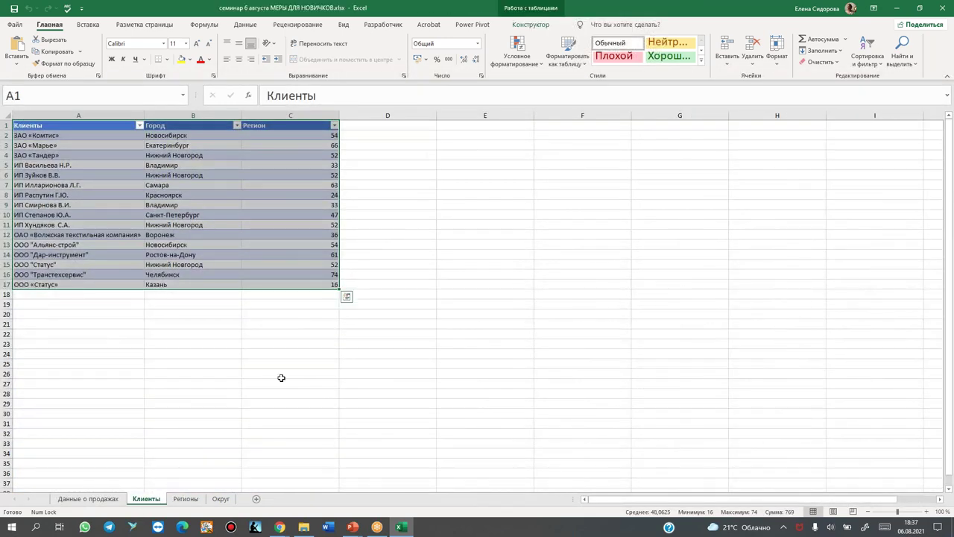
click(186, 501)
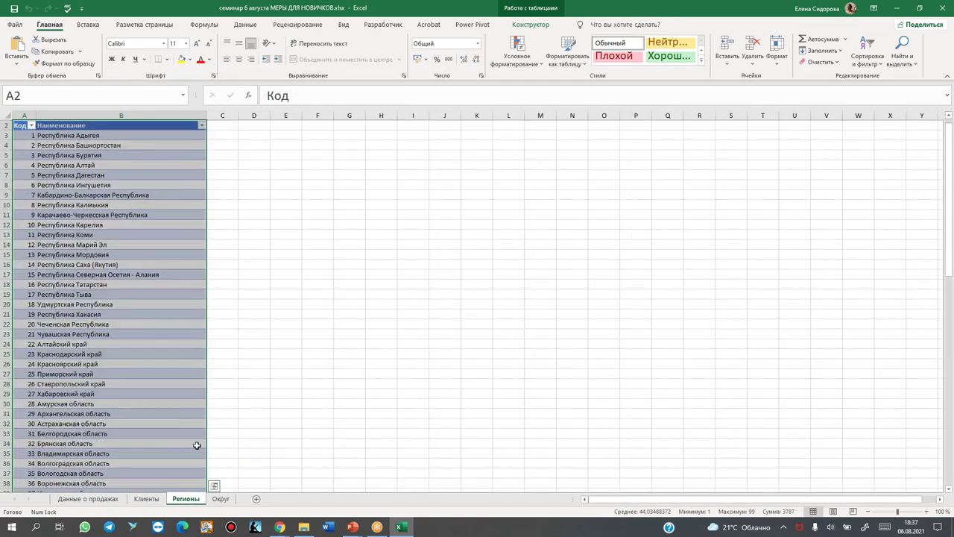
click(222, 499)
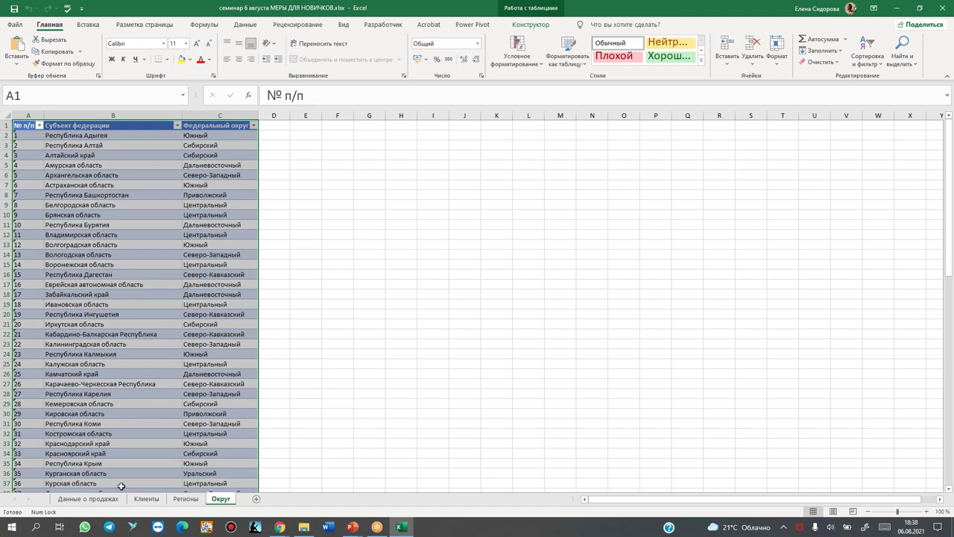
click(103, 500)
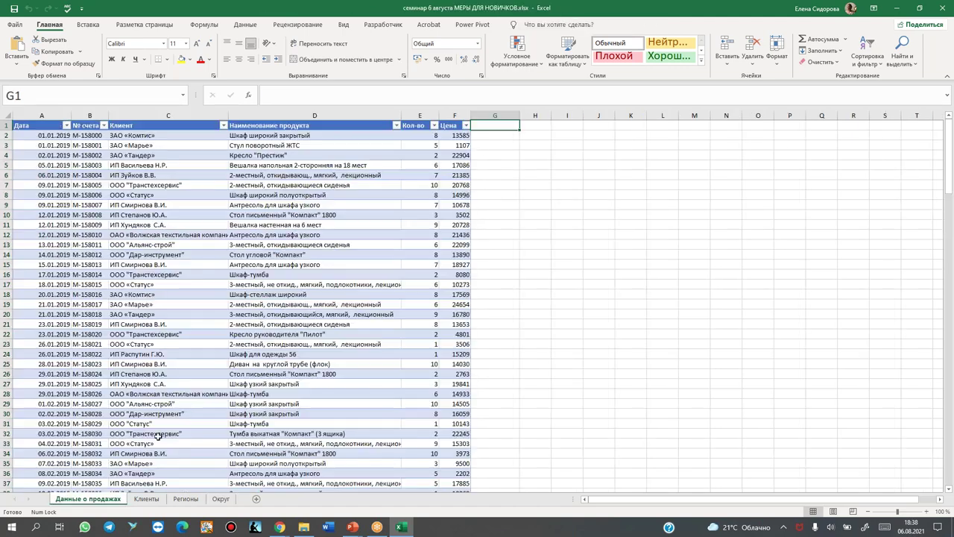
click(277, 354)
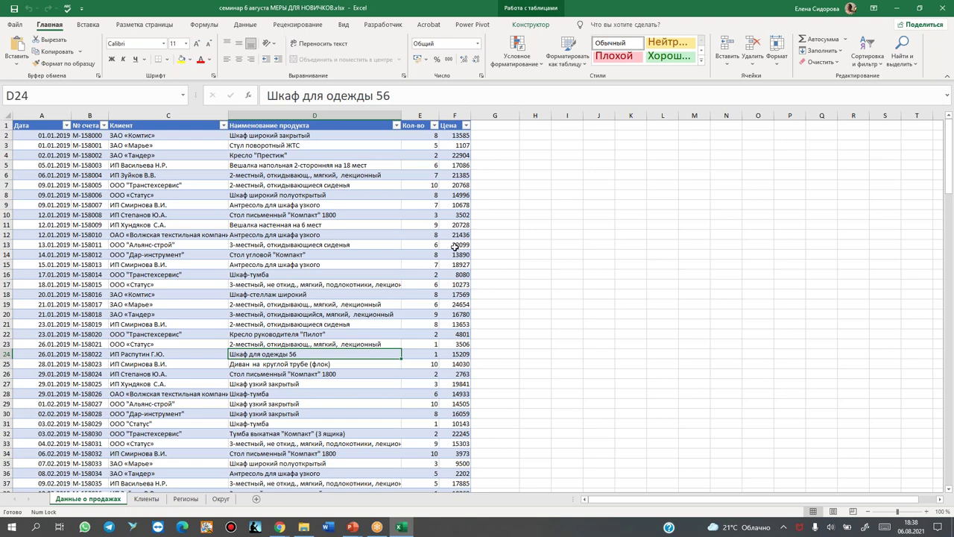
click(328, 265)
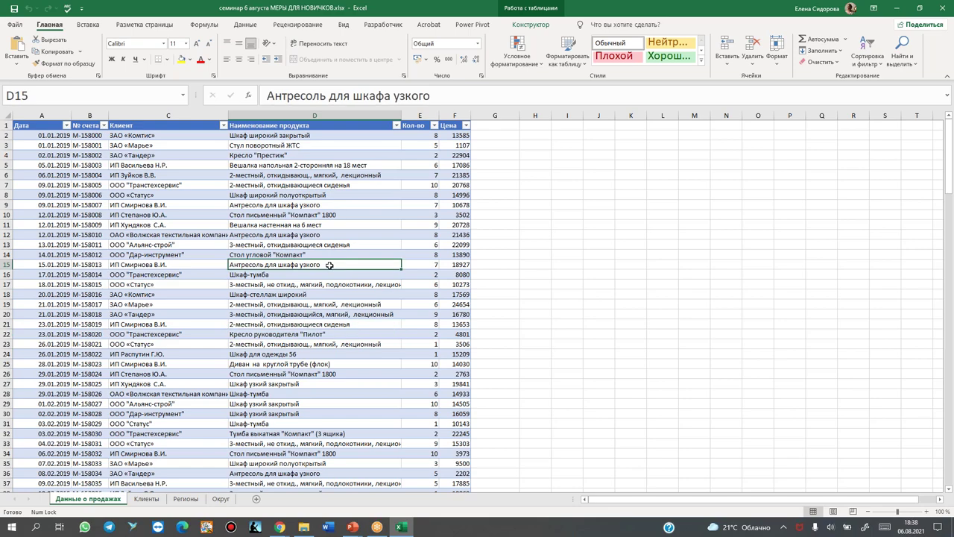
scroll(329, 266, down, 2)
scroll(328, 261, down, 2)
scroll(329, 258, down, 2)
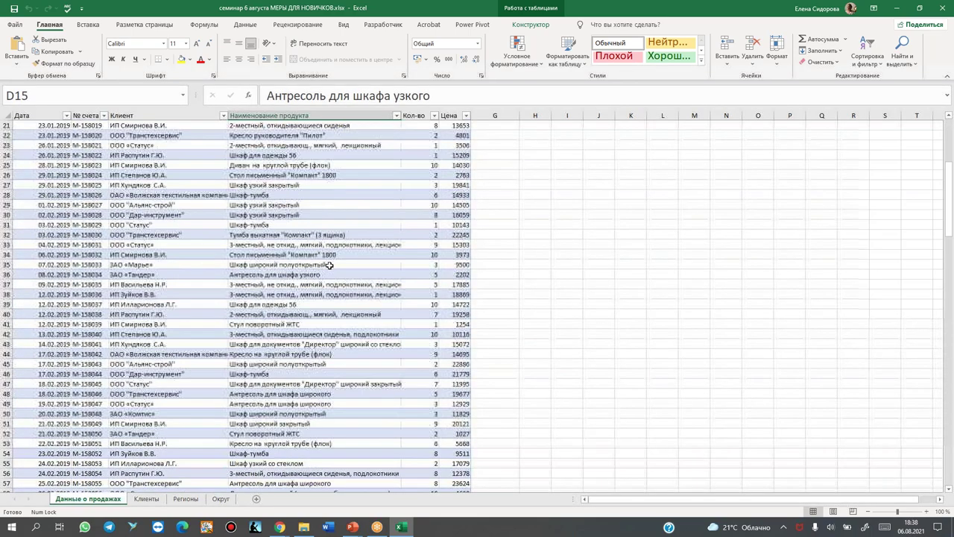
key(ctrl+Down)
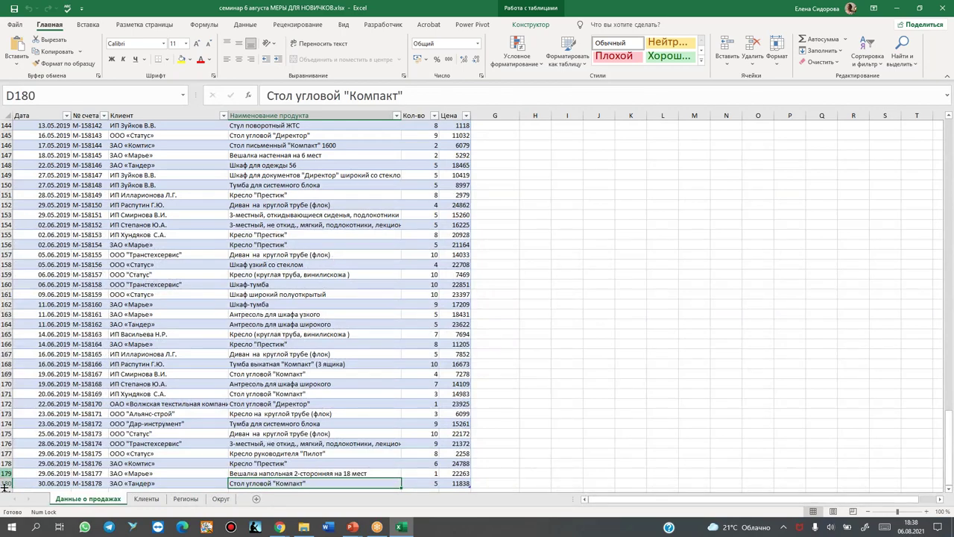
scroll(244, 253, down, 3)
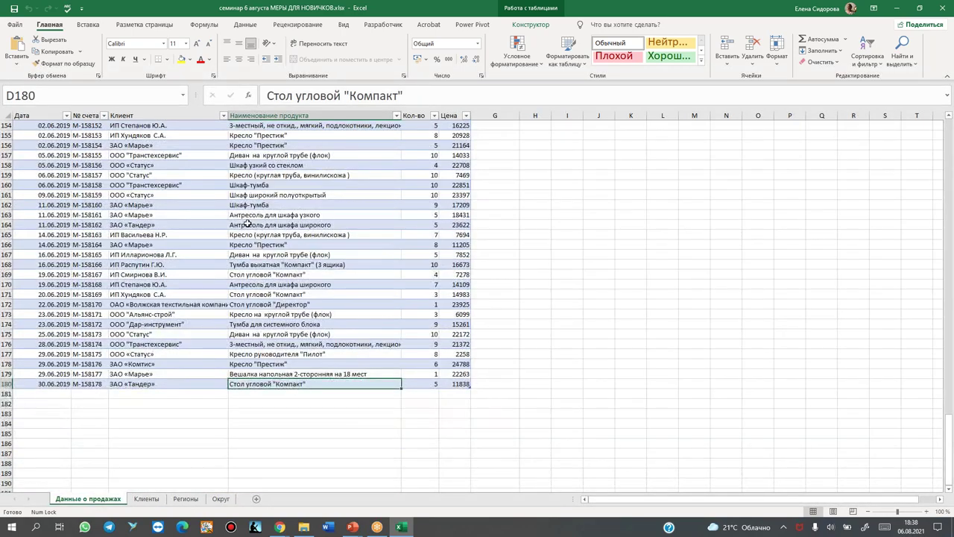
key(ctrl+Up)
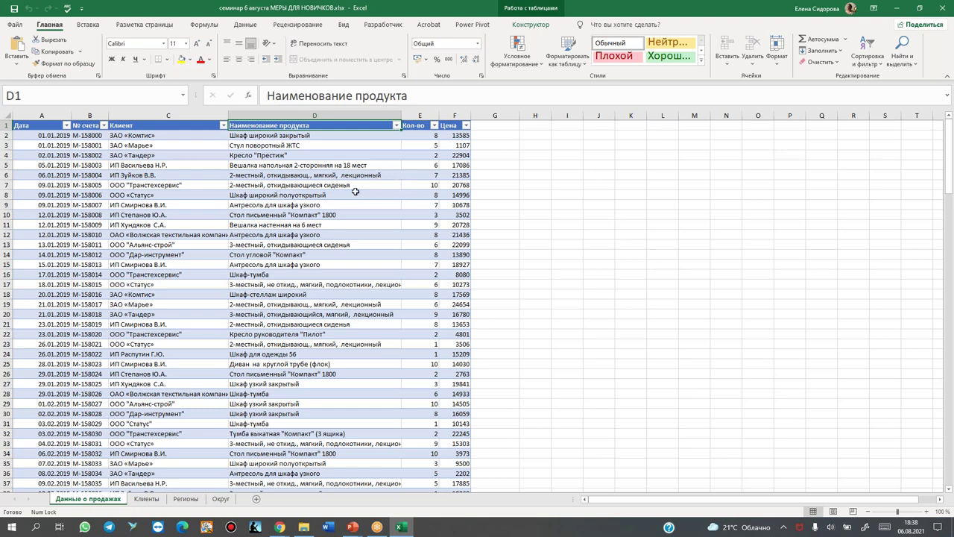
- Select cell D8, check the Power Pivot tab, and bring up the COM Add-ins list
click(355, 194)
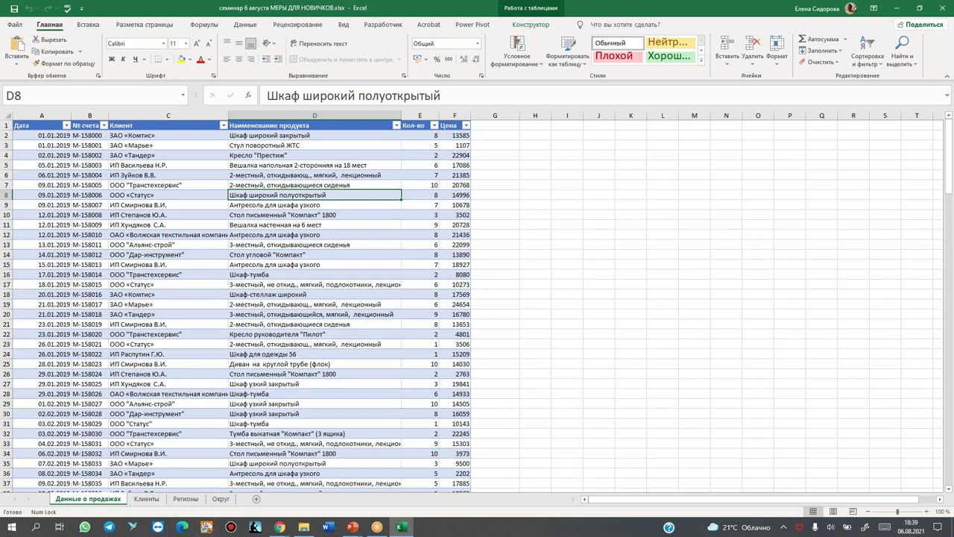
click(474, 26)
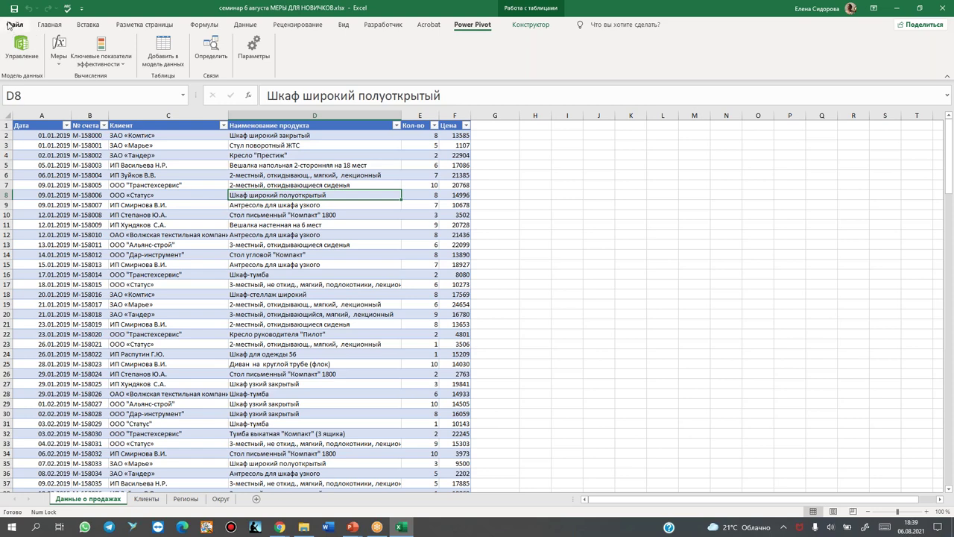
click(383, 25)
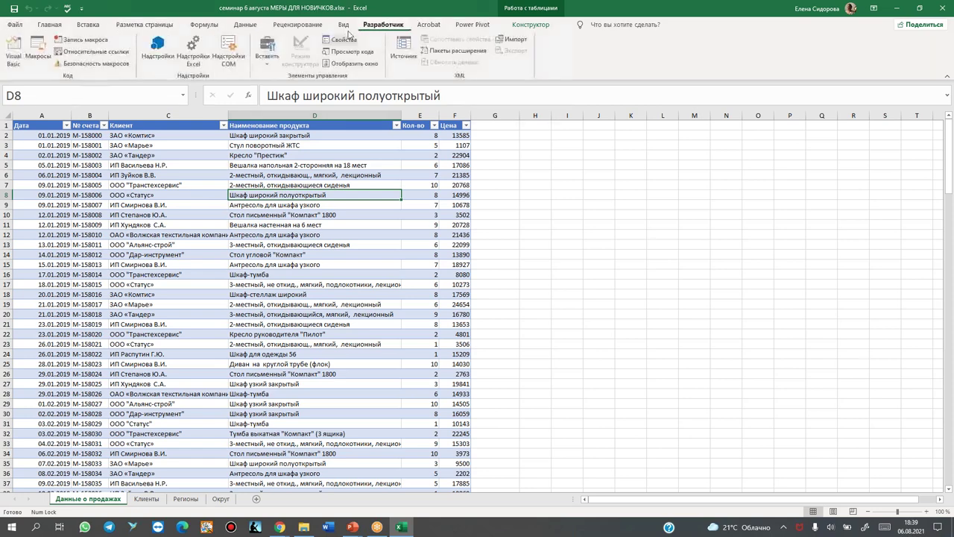
click(227, 50)
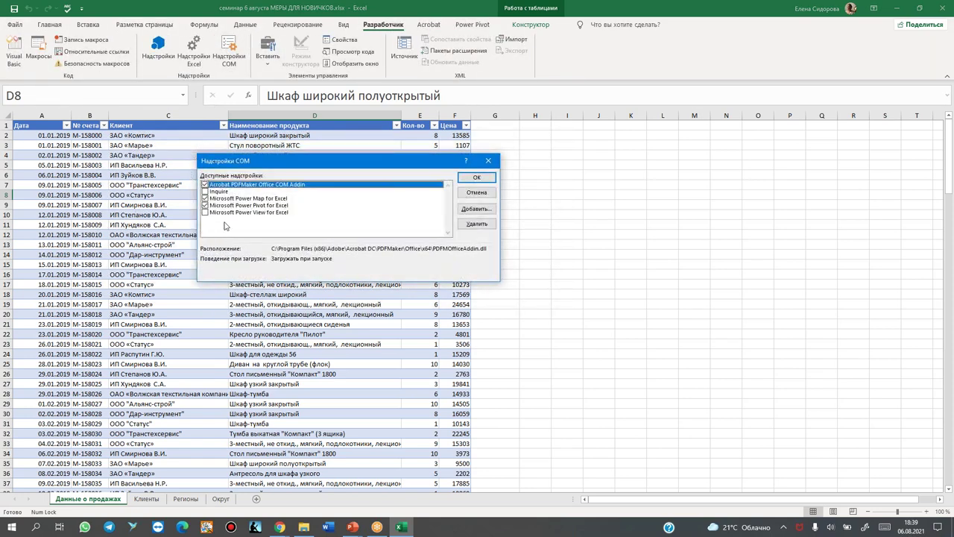
- Close the COM Add-ins list, reopen it to confirm Power Pivot is enabled, and close it
click(488, 161)
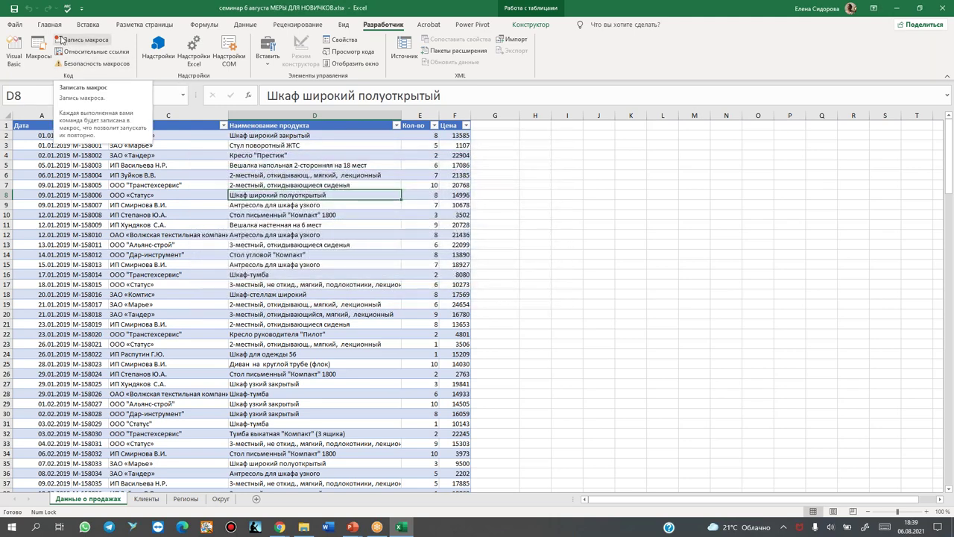
click(229, 52)
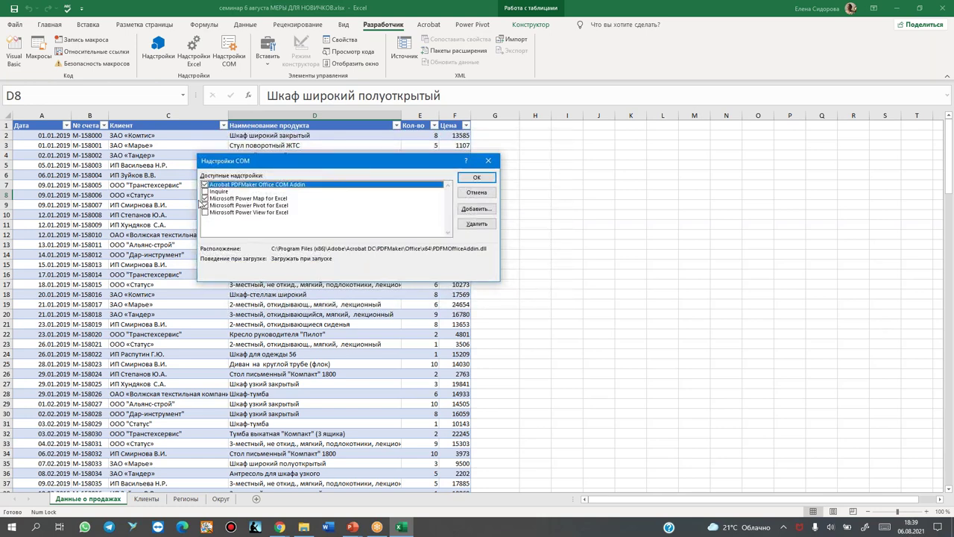
click(488, 160)
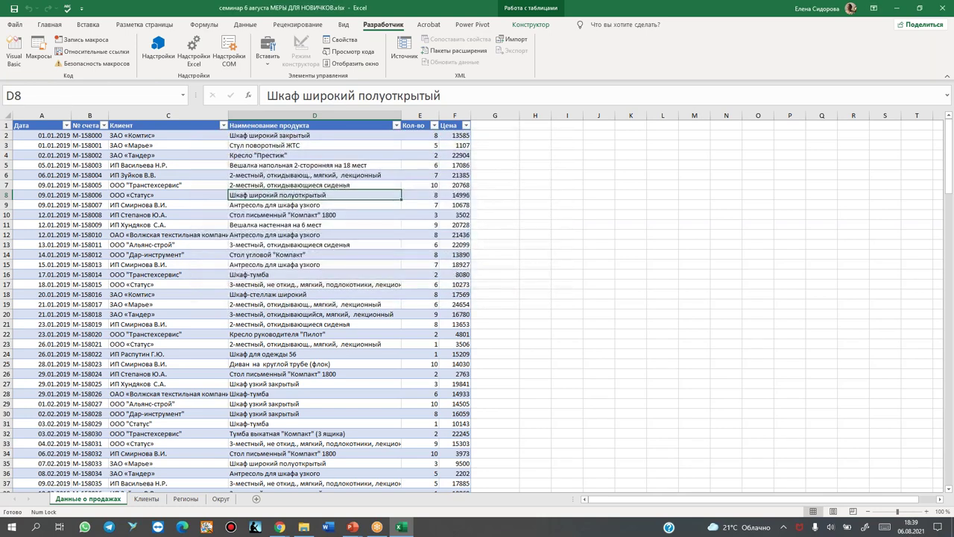
- Return to the Power Pivot ribbon tab
click(477, 25)
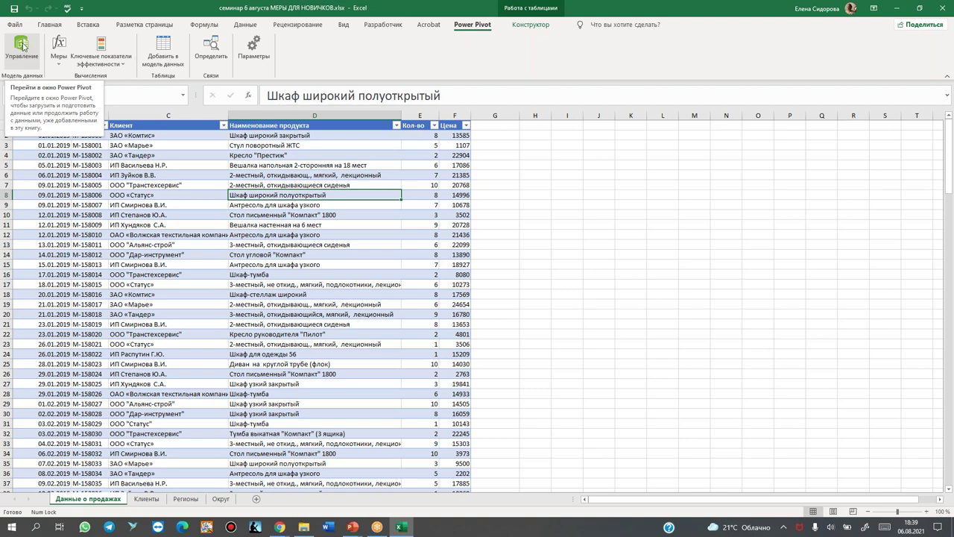
- Open the Power Pivot data model, browse its tables, and settle on the Клиенты table
click(23, 47)
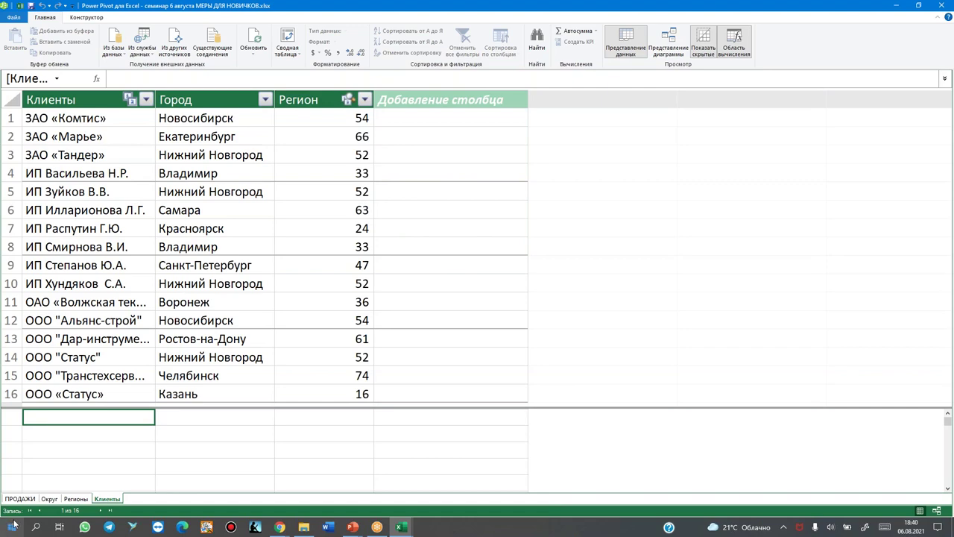
click(20, 499)
click(67, 498)
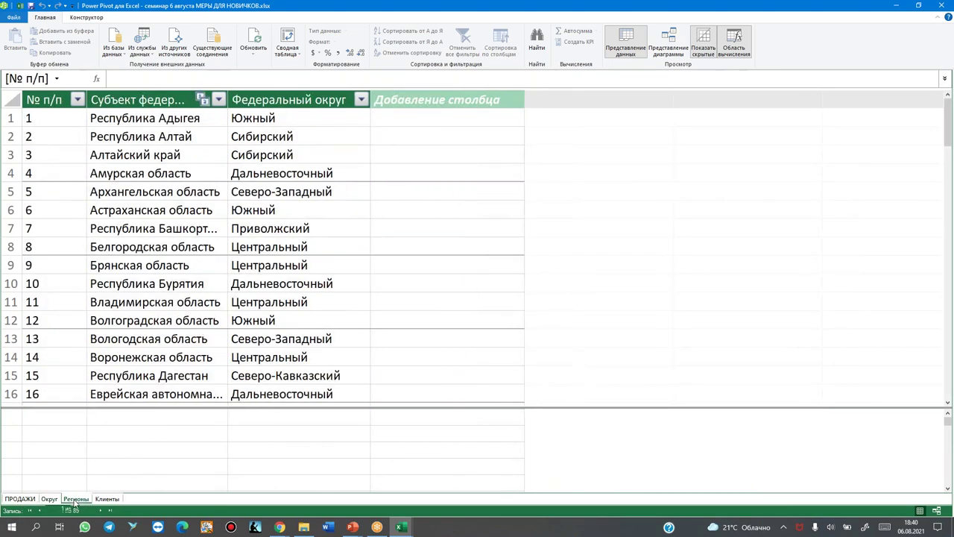
click(75, 498)
click(108, 499)
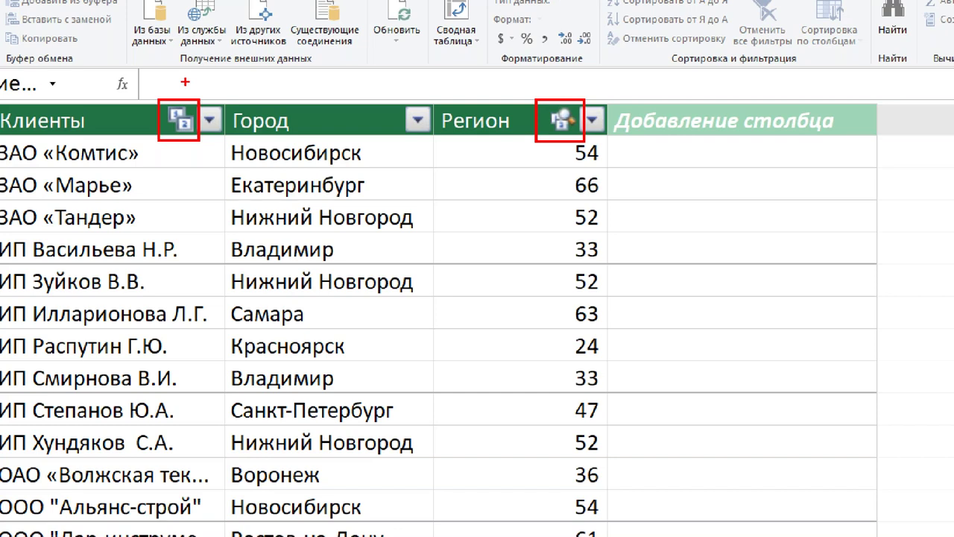
mouse_move(179, 84)
mouse_down()
mouse_move(190, 73)
mouse_move(189, 97)
mouse_move(198, 95)
mouse_up()
mouse_move(610, 280)
mouse_down()
mouse_move(619, 297)
mouse_move(631, 259)
mouse_up()
drag(622, 206, 634, 204)
drag(605, 427, 625, 424)
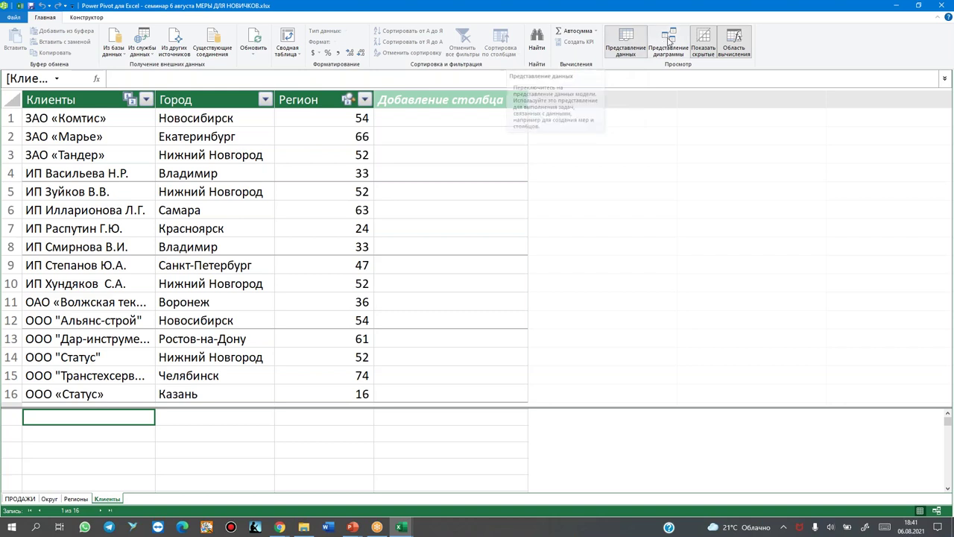
- In Diagram View, move the Регионы table up and inspect the Округ–Регионы relationship
click(670, 39)
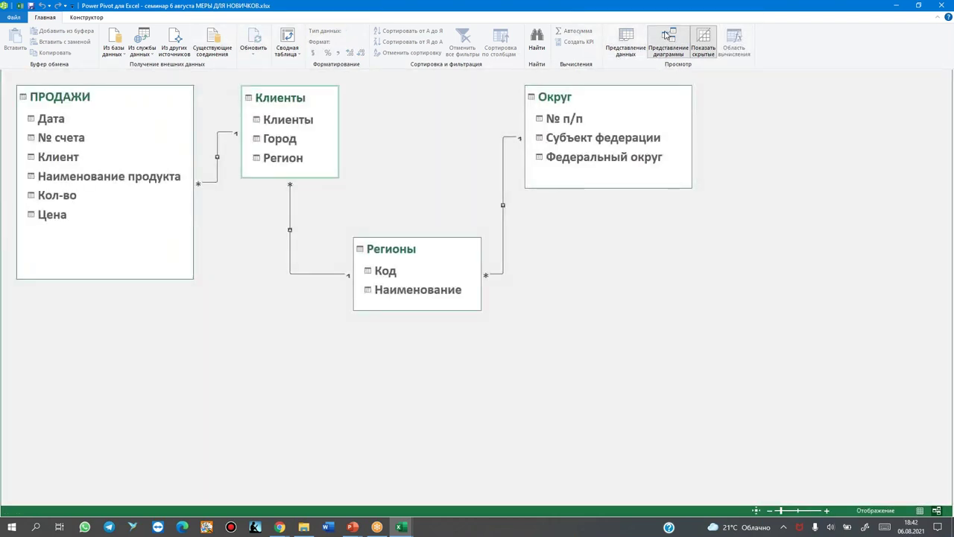
mouse_move(416, 248)
drag(416, 247, 418, 226)
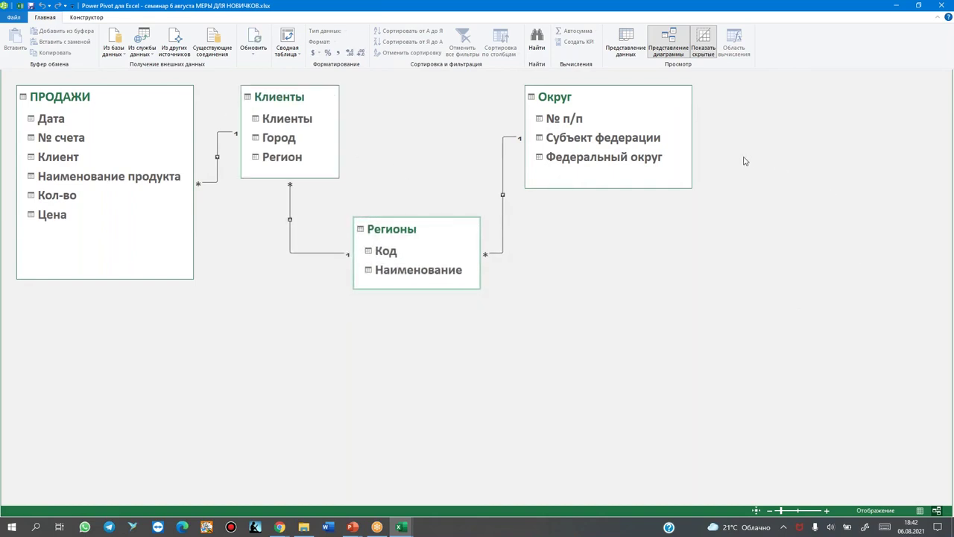
click(502, 195)
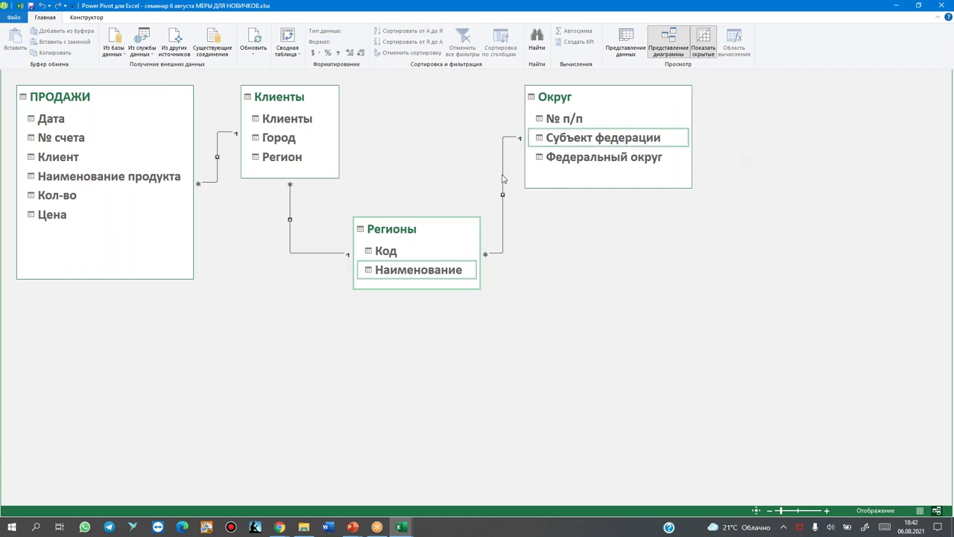
click(343, 328)
mouse_move(59, 97)
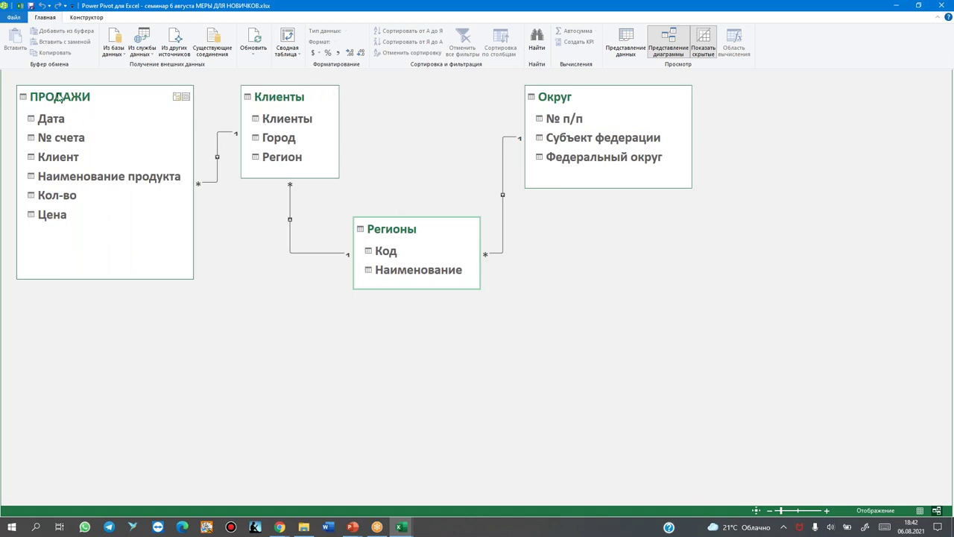
- Inspect the ПРОДАЖИ–Клиенты relationship and make the Регионы table box taller
click(217, 155)
drag(428, 217, 427, 210)
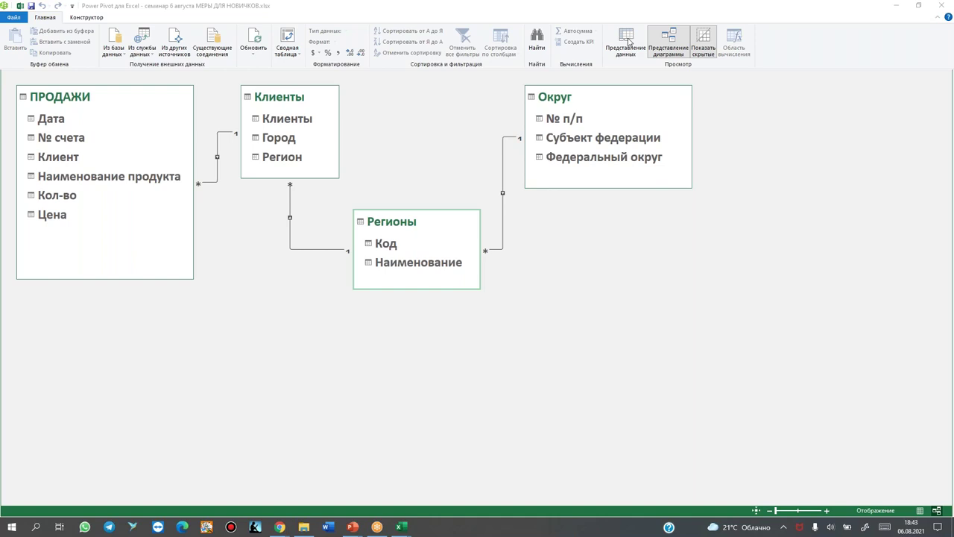
click(287, 37)
- Create a PivotTable from the Power Pivot data model on a new worksheet
click(287, 38)
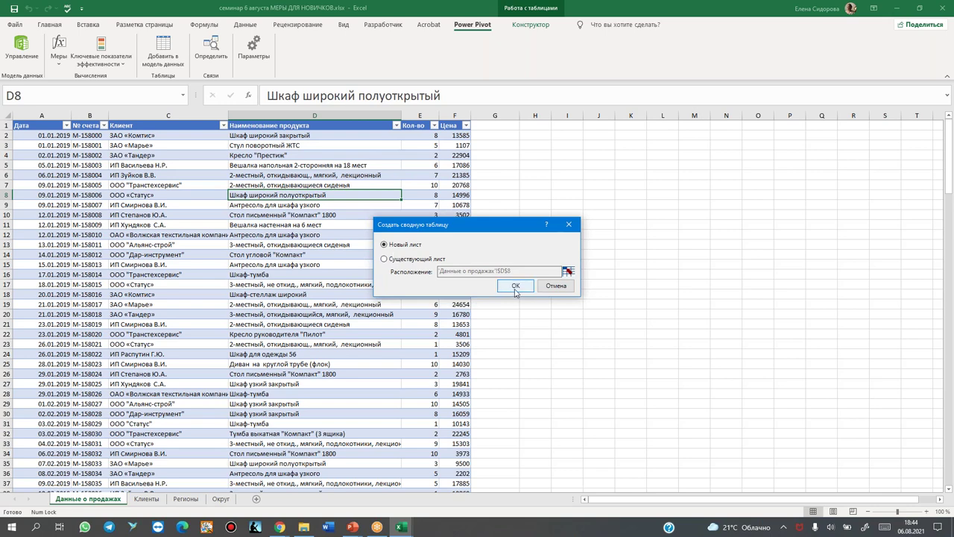
click(515, 286)
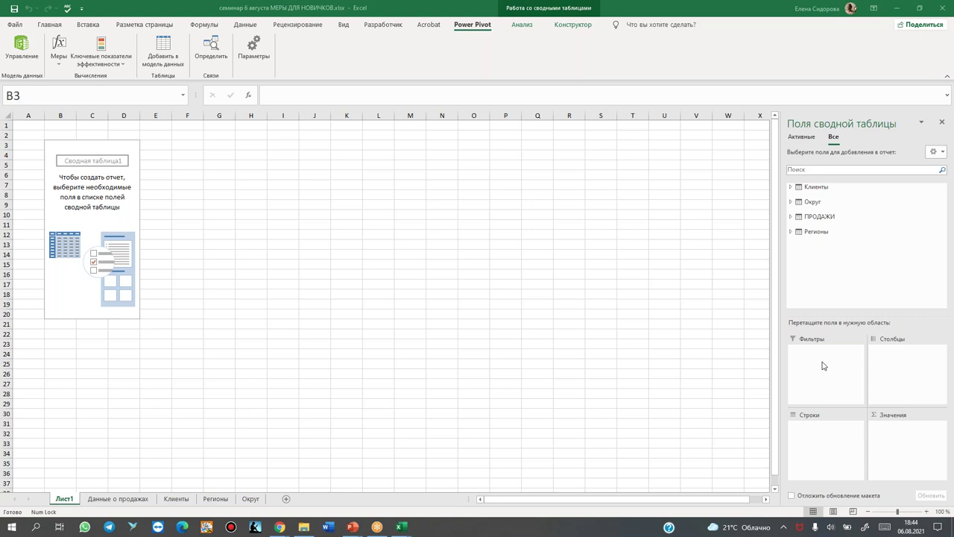
- Put Округ's Федеральный округ in the pivot rows and expand the ПРОДАЖИ table's fields
click(791, 203)
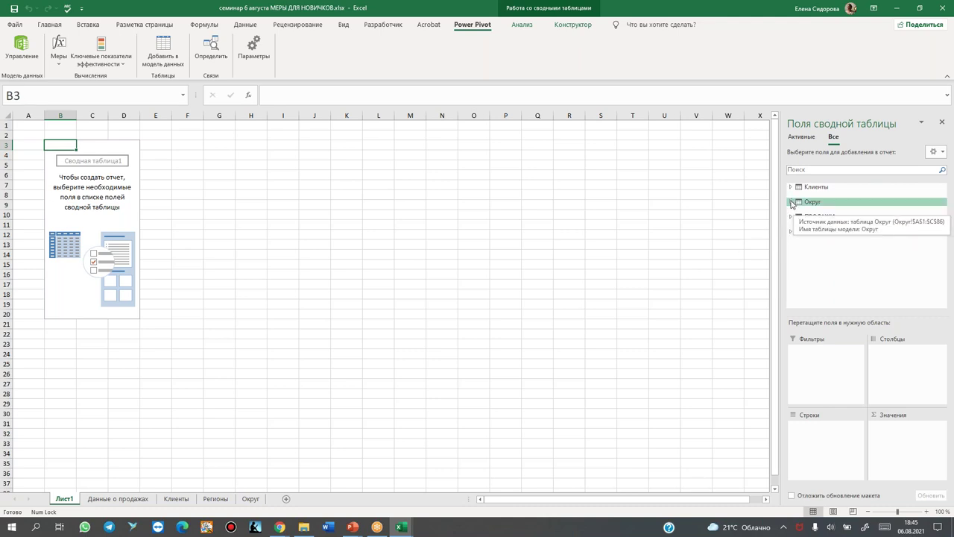
click(791, 202)
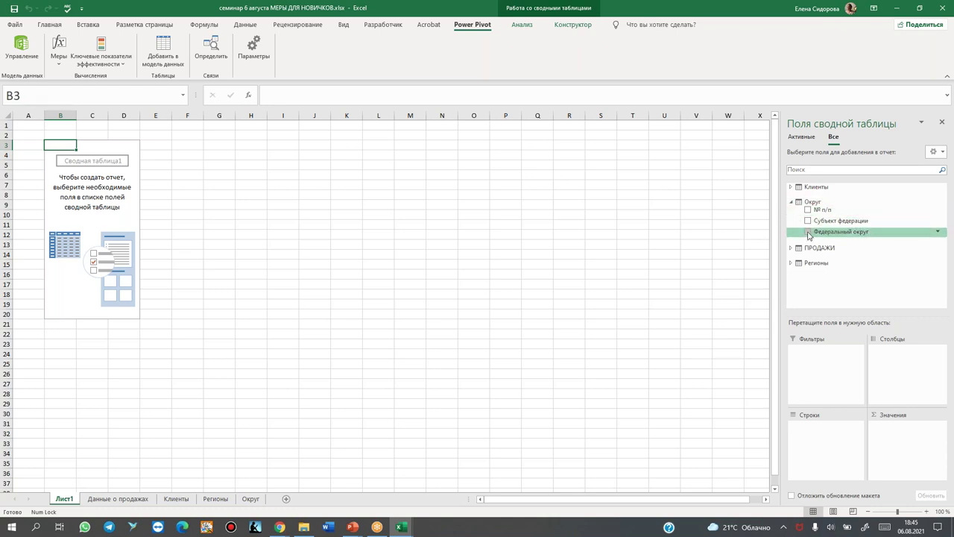
click(808, 232)
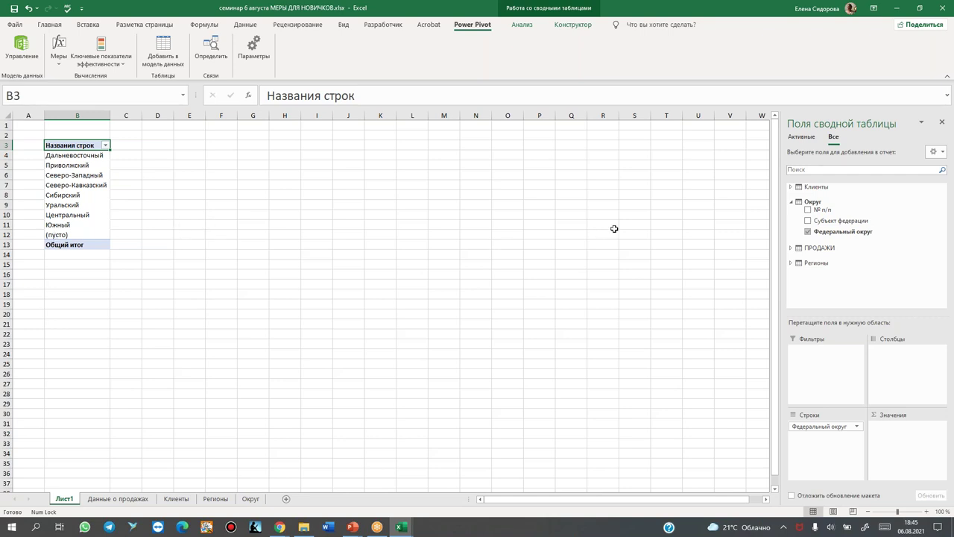
click(791, 247)
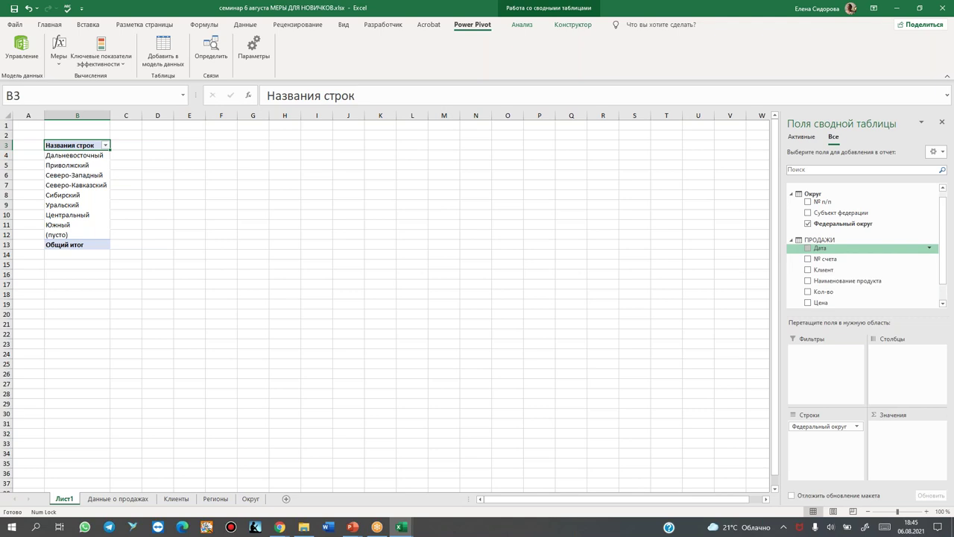
scroll(820, 272, down, 1)
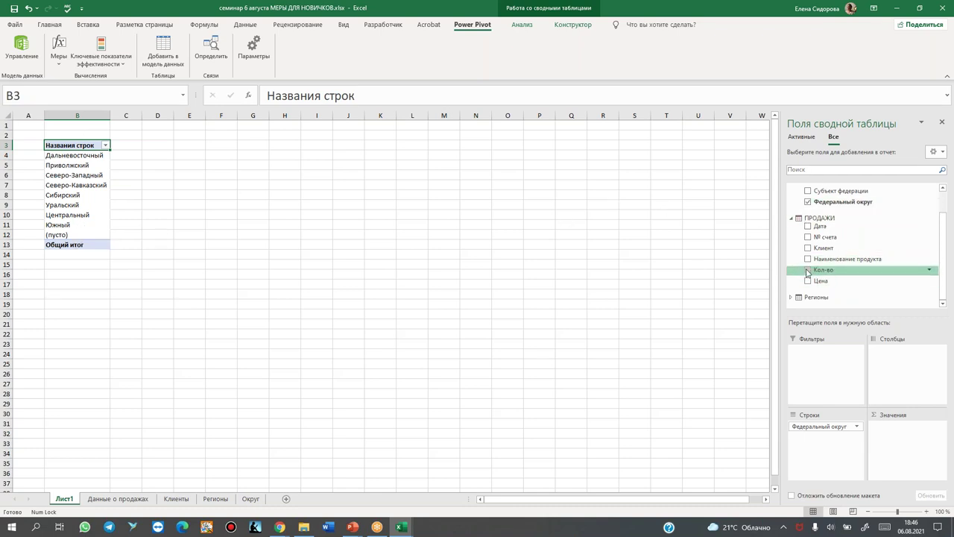
- Add the sum of ПРОДАЖИ's Кол-во to the pivot values, totalling 1064
mouse_move(858, 270)
click(808, 271)
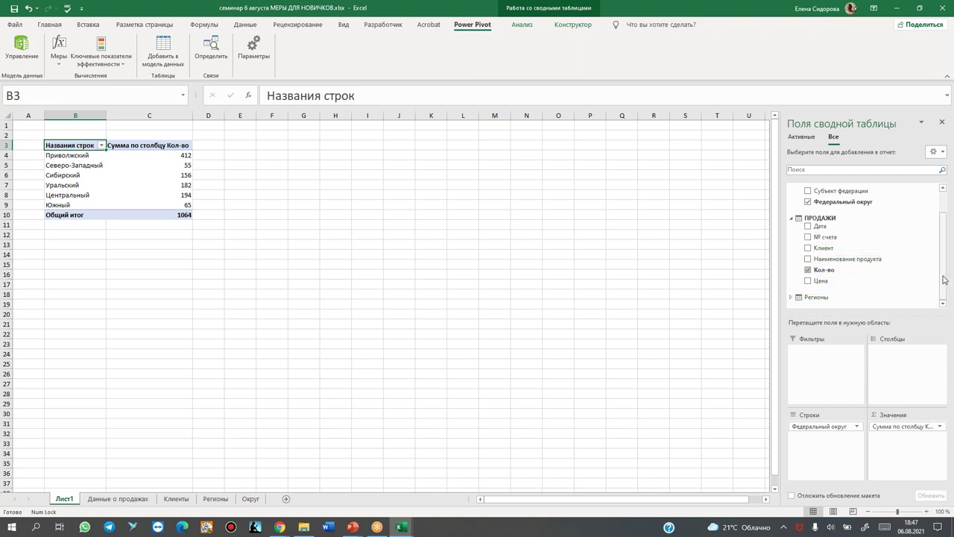
scroll(819, 223, up, 1)
click(790, 187)
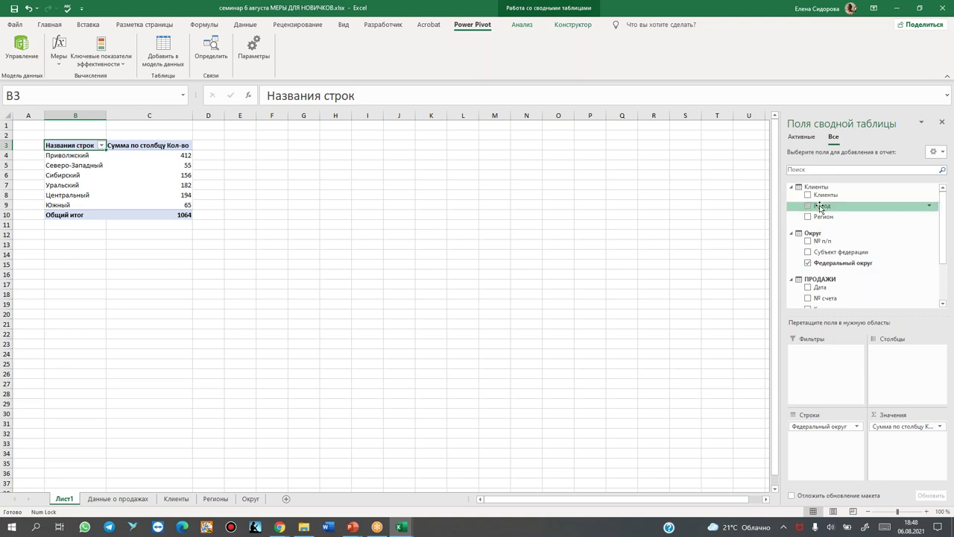
- Move Клиенты's Город from Columns into Values as a count per federal district, totalling 16
drag(822, 205, 895, 361)
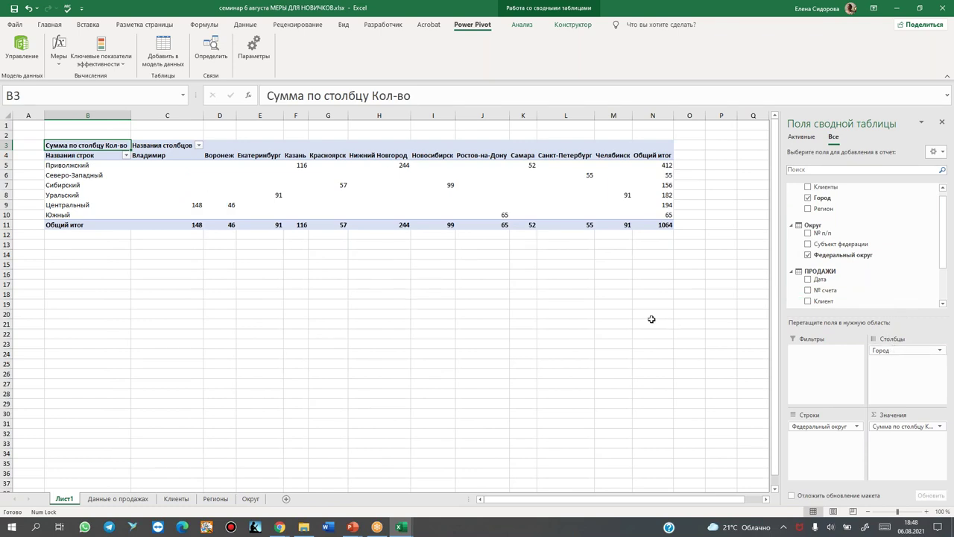
drag(884, 350, 895, 452)
drag(894, 453, 894, 453)
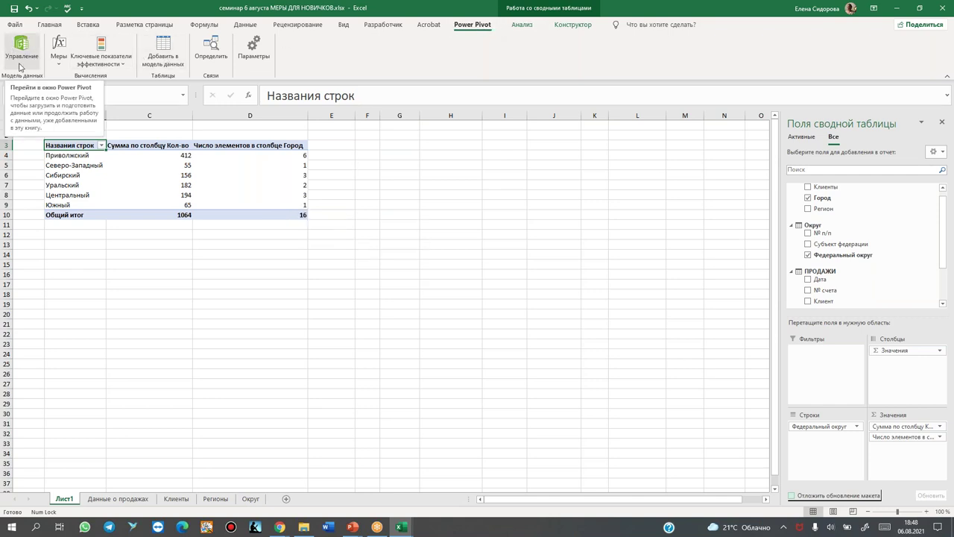
- Return to the Power Pivot window and select the ПРОДАЖИ–Клиенты relationship
click(401, 527)
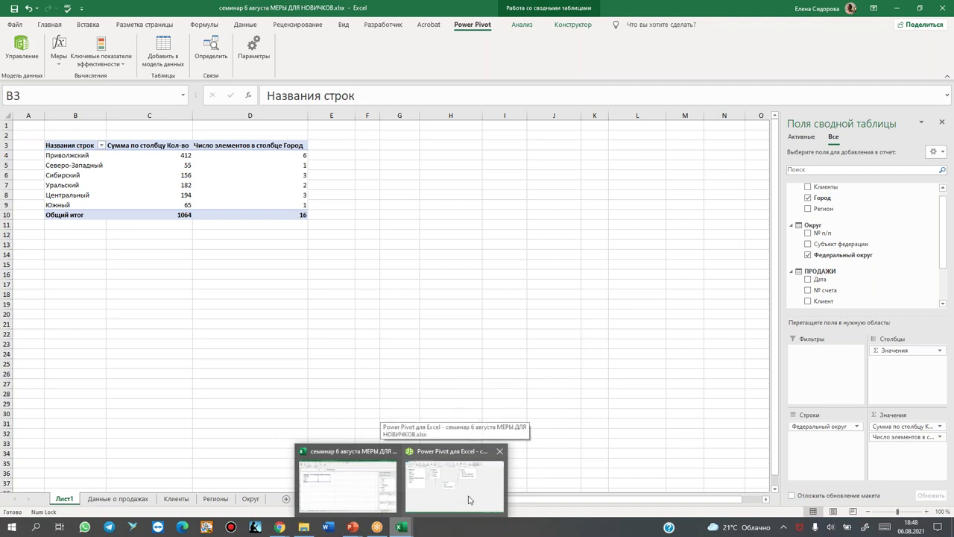
click(456, 499)
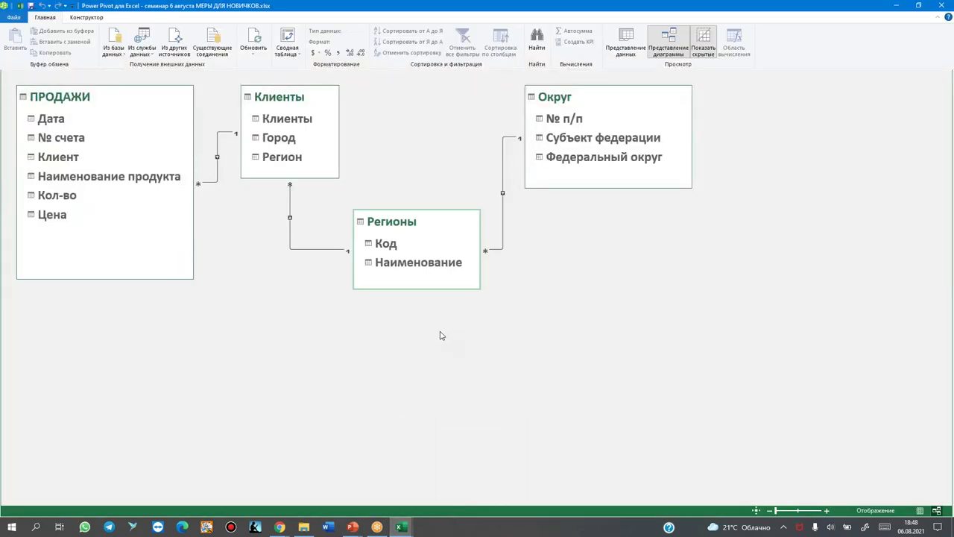
click(217, 157)
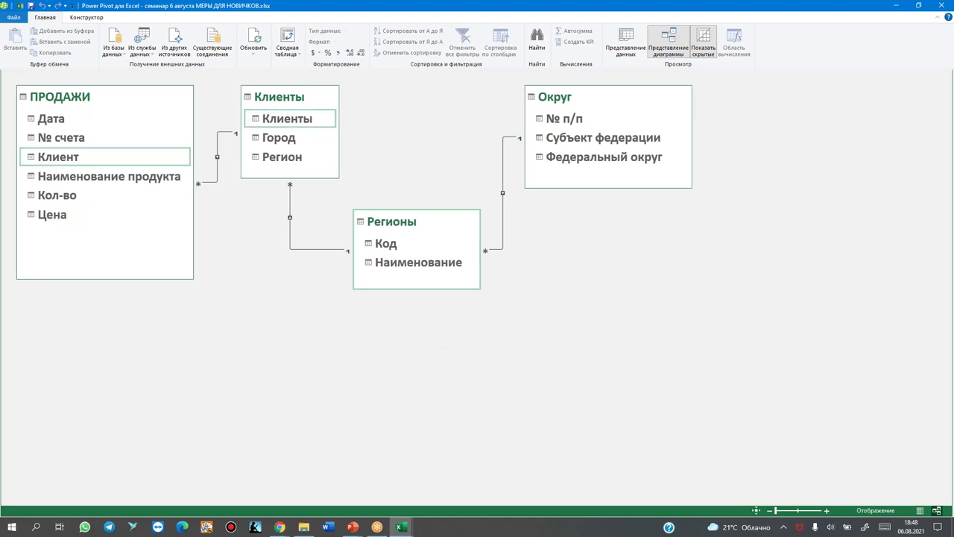
- Switch to Data View on the ПРОДАЖИ table and select the first Add Column cell
click(627, 45)
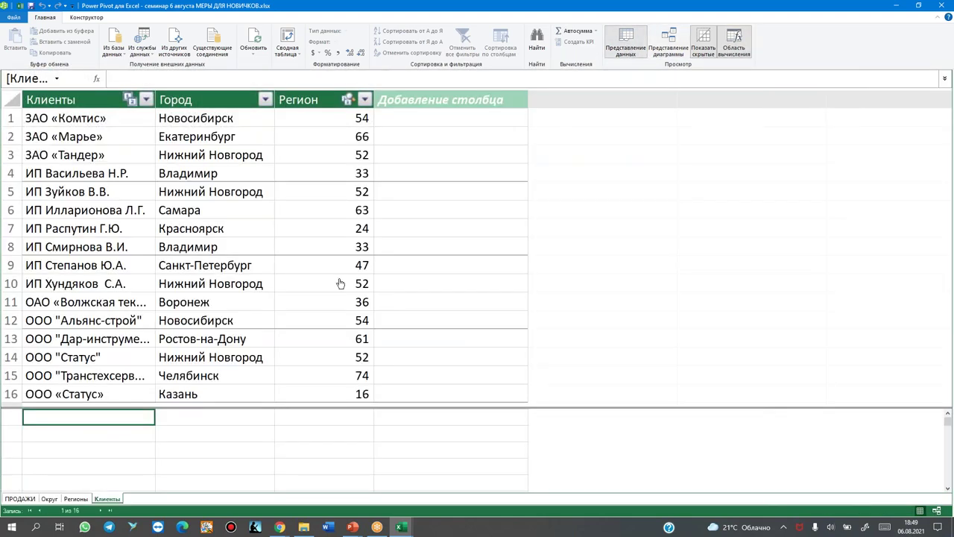
click(18, 499)
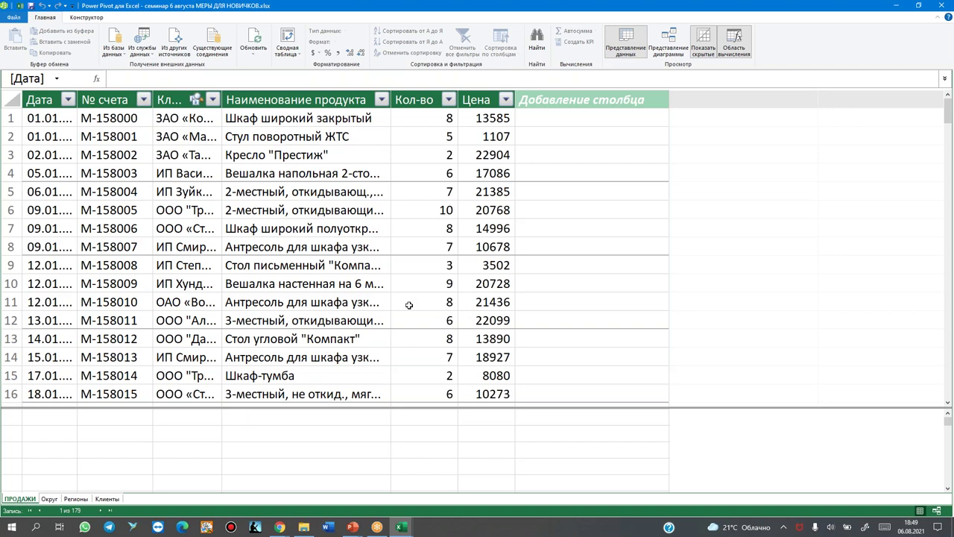
click(580, 119)
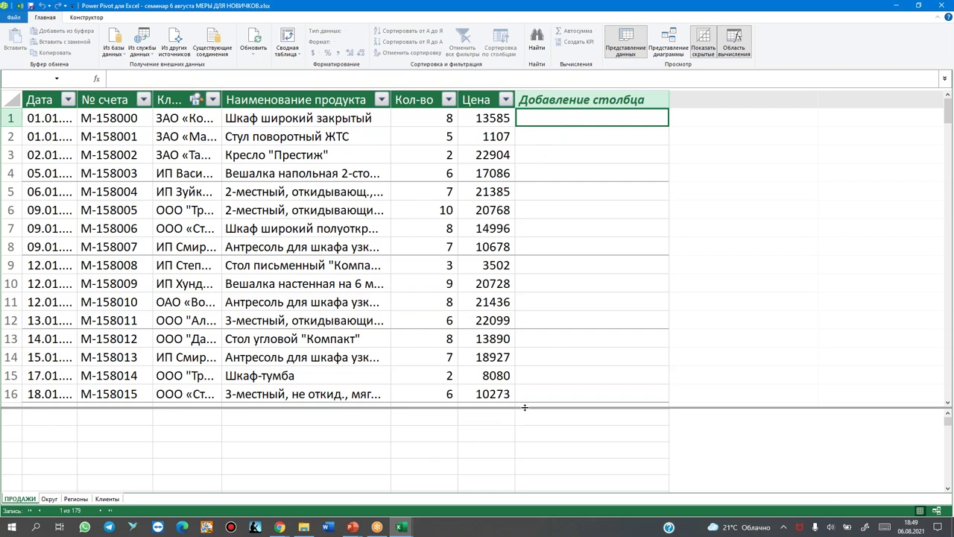
- Drag the splitter up twice to enlarge the calculation area below the ПРОДАЖИ table
drag(526, 408, 526, 335)
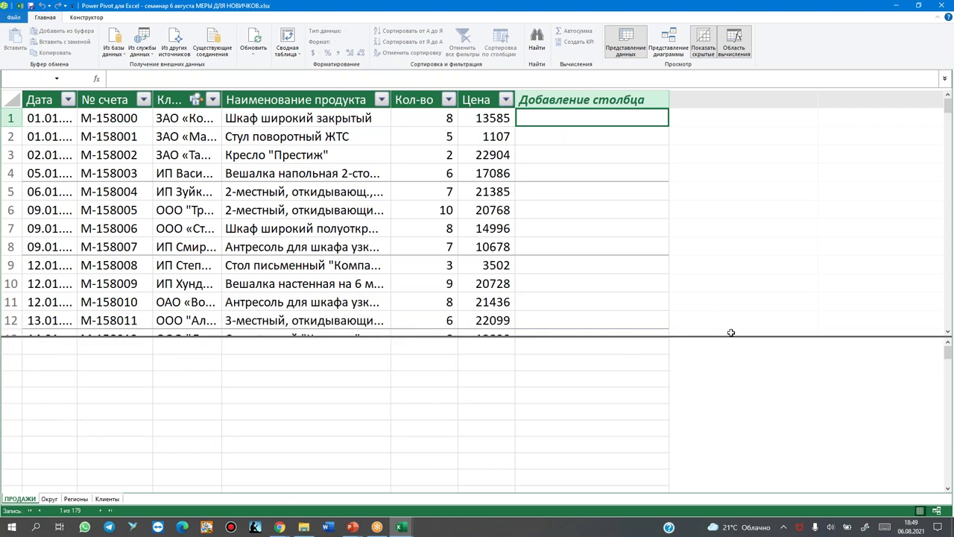
mouse_move(709, 336)
mouse_down()
mouse_move(701, 211)
mouse_move(689, 303)
mouse_up()
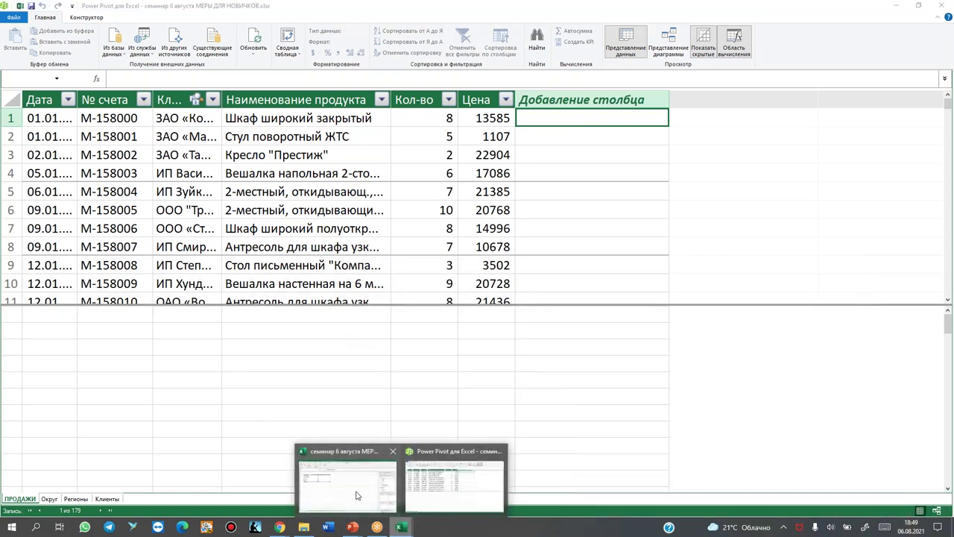
mouse_move(400, 527)
click(357, 484)
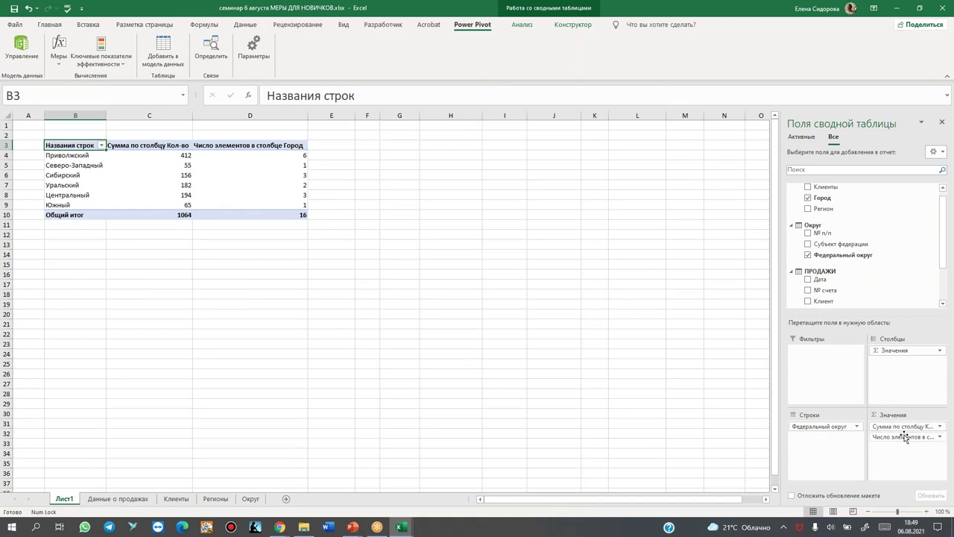
click(400, 526)
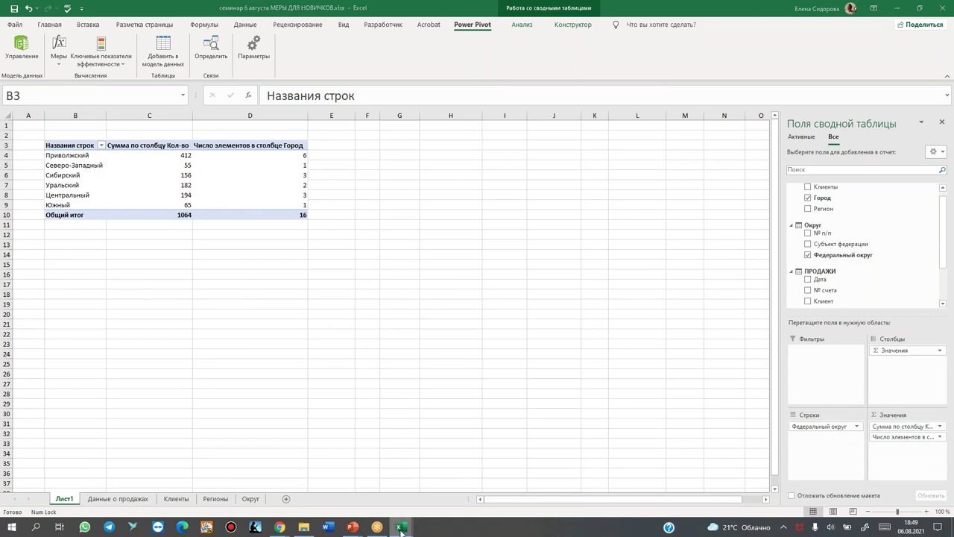
click(447, 503)
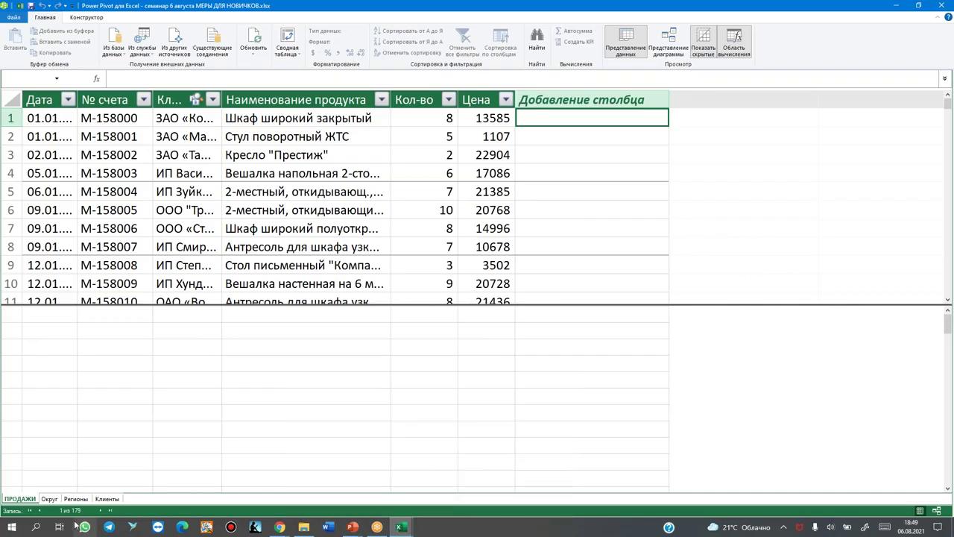
- Browse the Округ, Регионы and Клиенты tables, then select a ПРОДАЖИ calculation-area cell
click(49, 499)
click(76, 498)
click(106, 499)
click(21, 499)
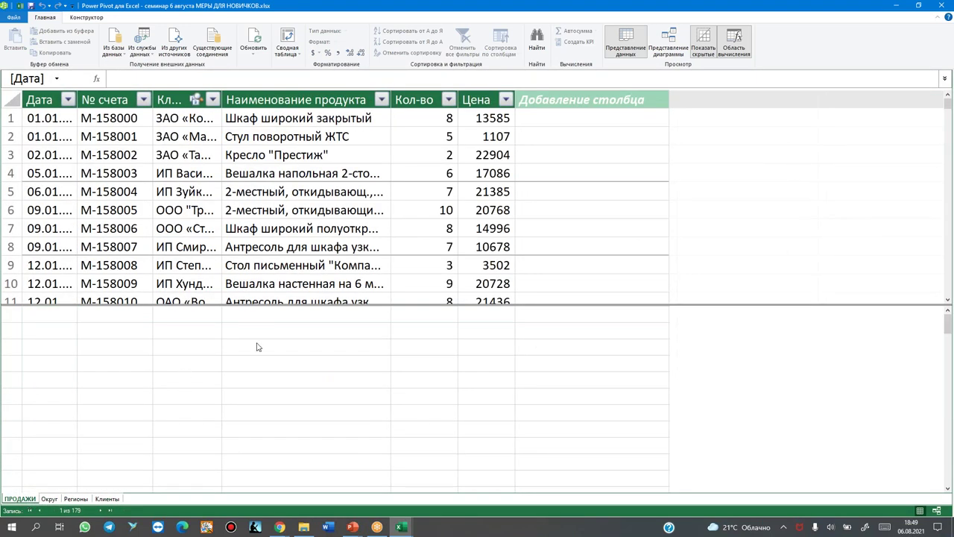
click(311, 316)
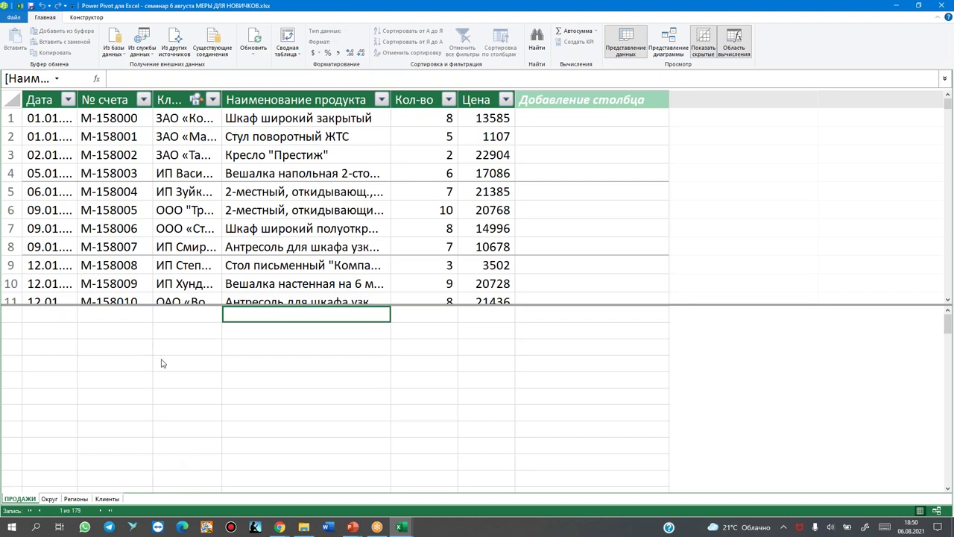
click(86, 18)
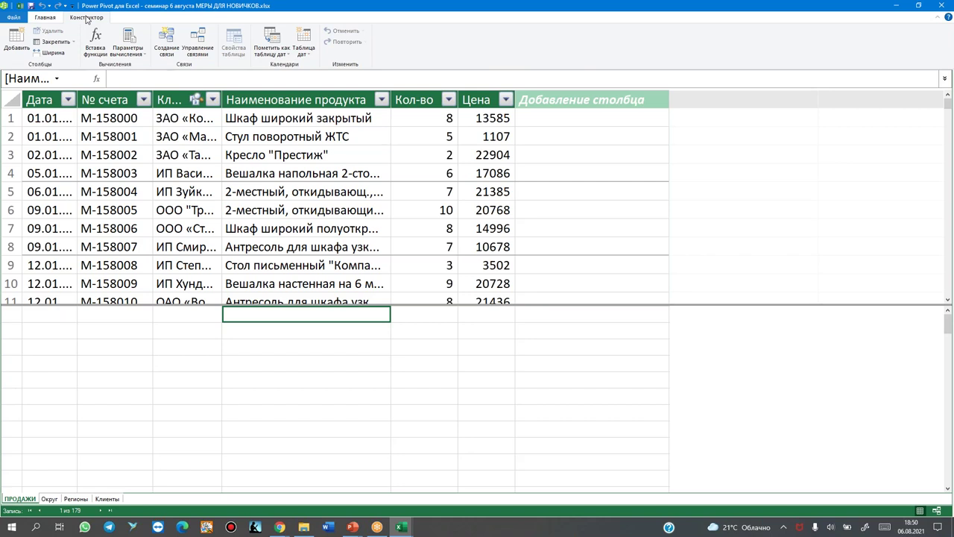
click(44, 20)
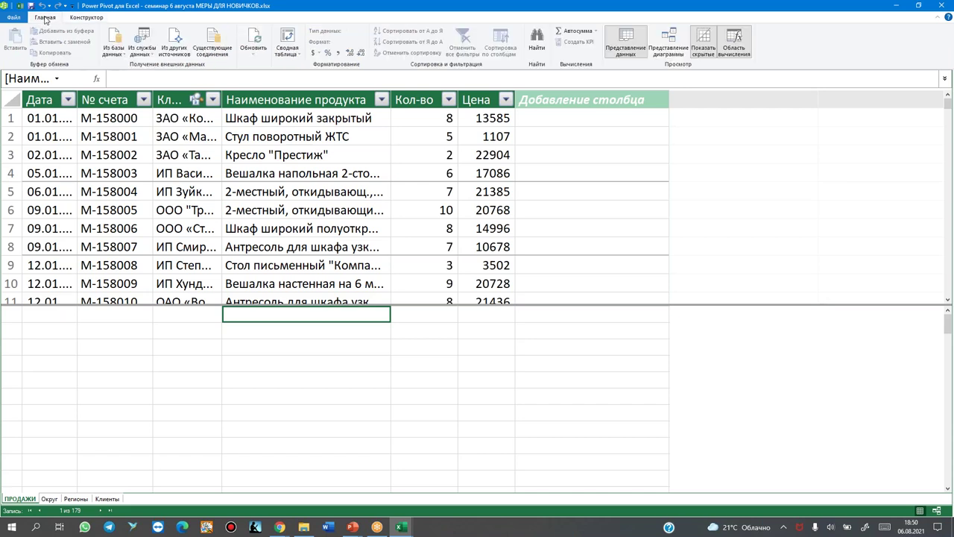
click(84, 18)
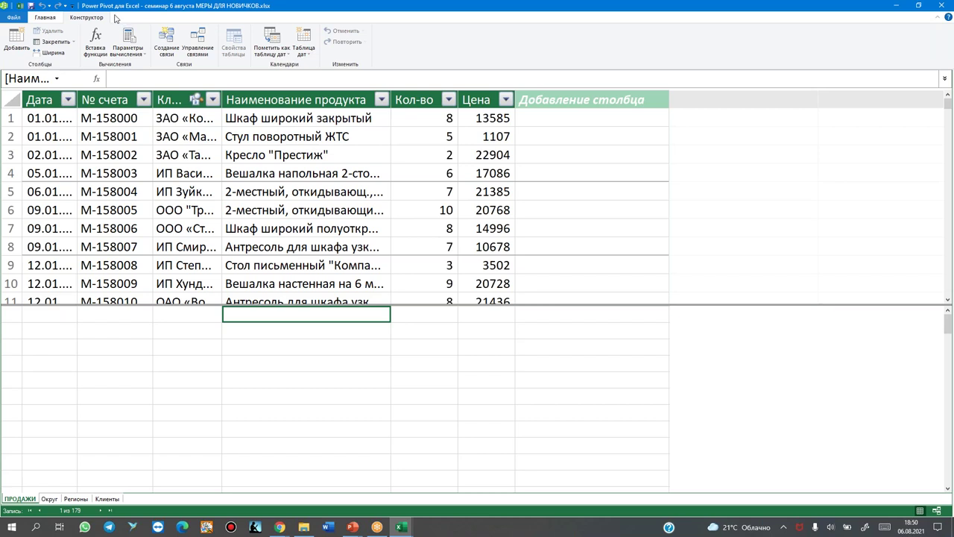
click(403, 527)
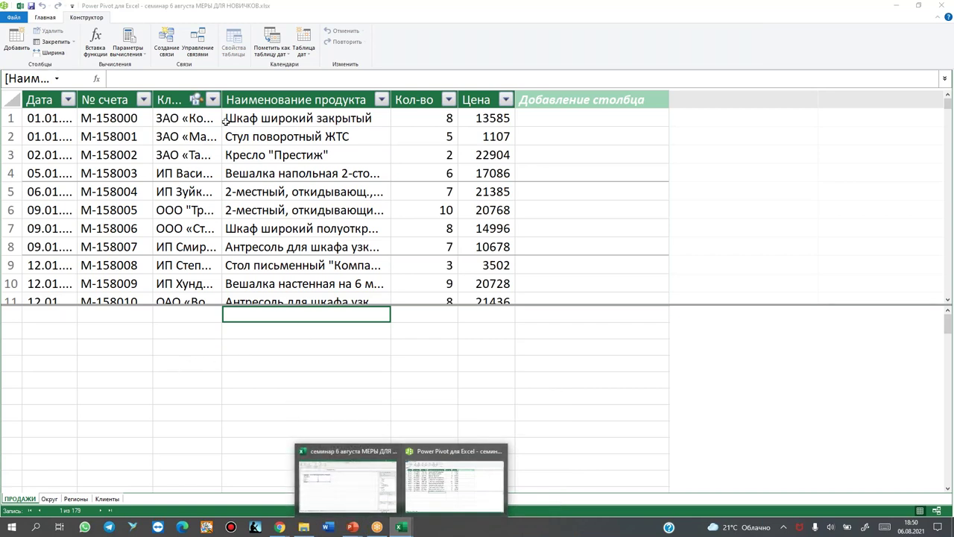
click(129, 17)
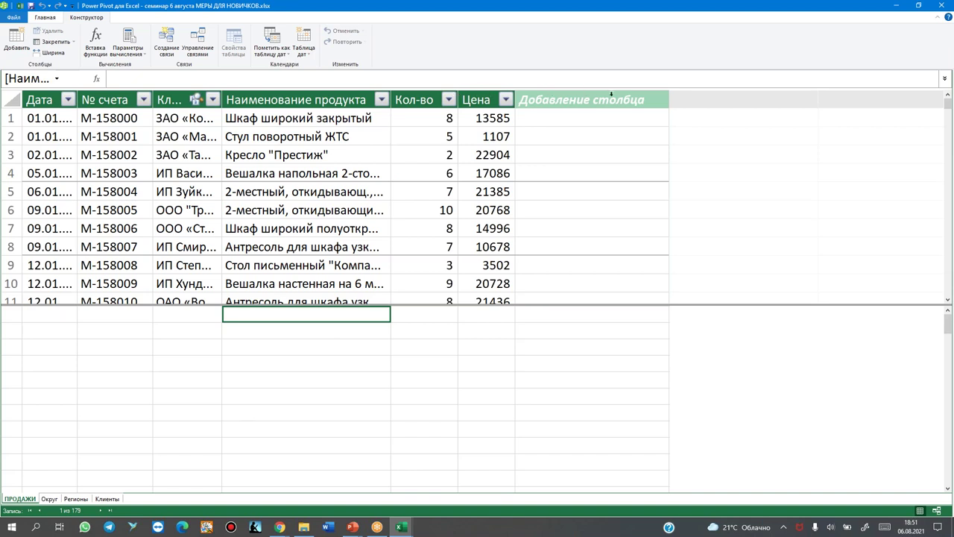
drag(458, 99, 613, 224)
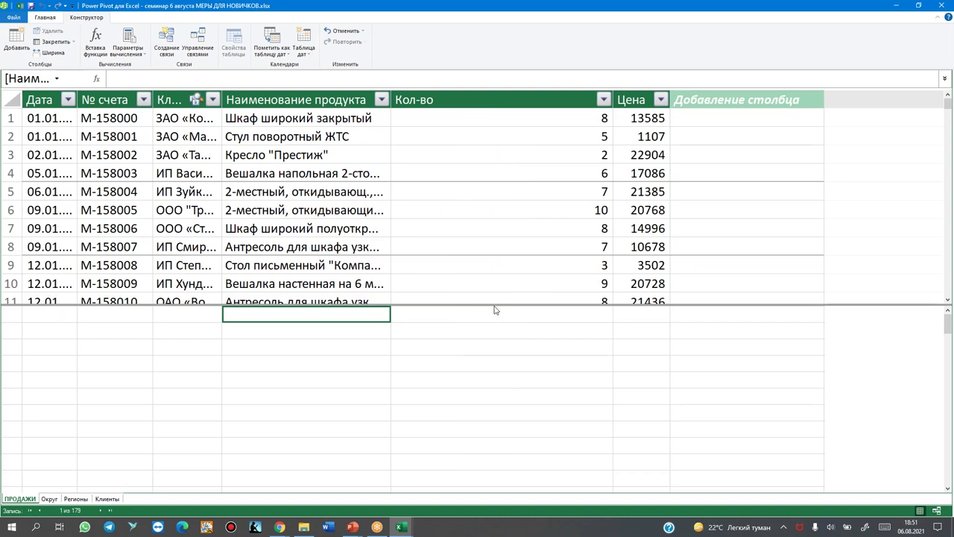
click(479, 317)
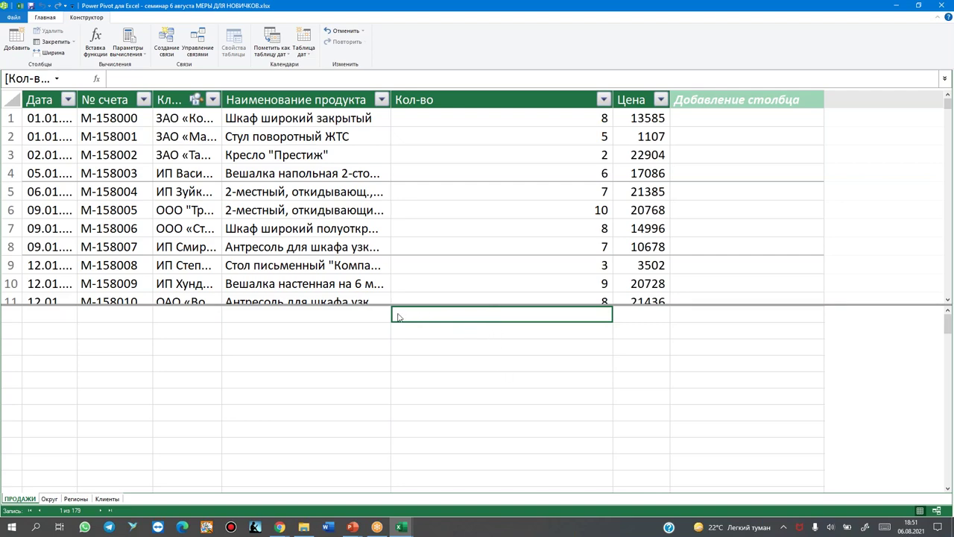
click(400, 526)
click(392, 458)
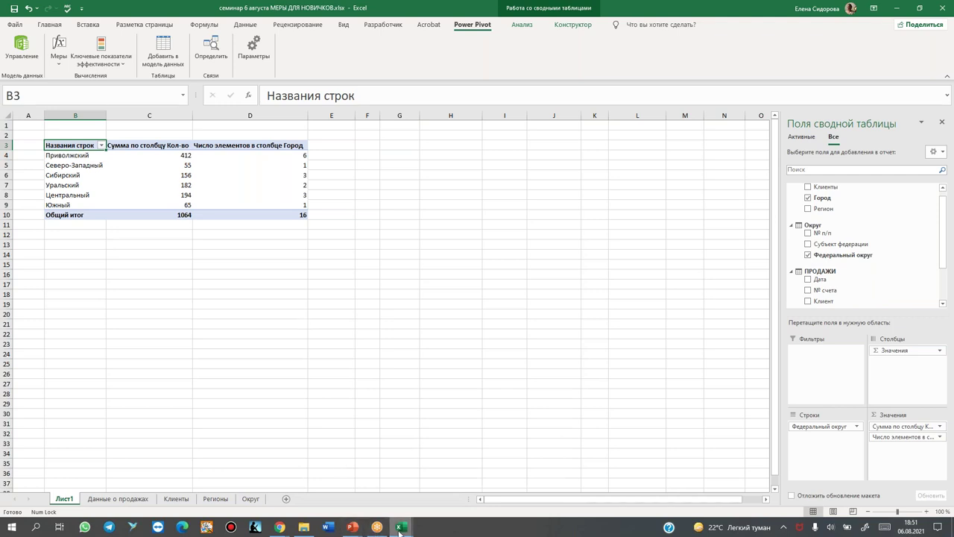
mouse_move(401, 527)
click(434, 495)
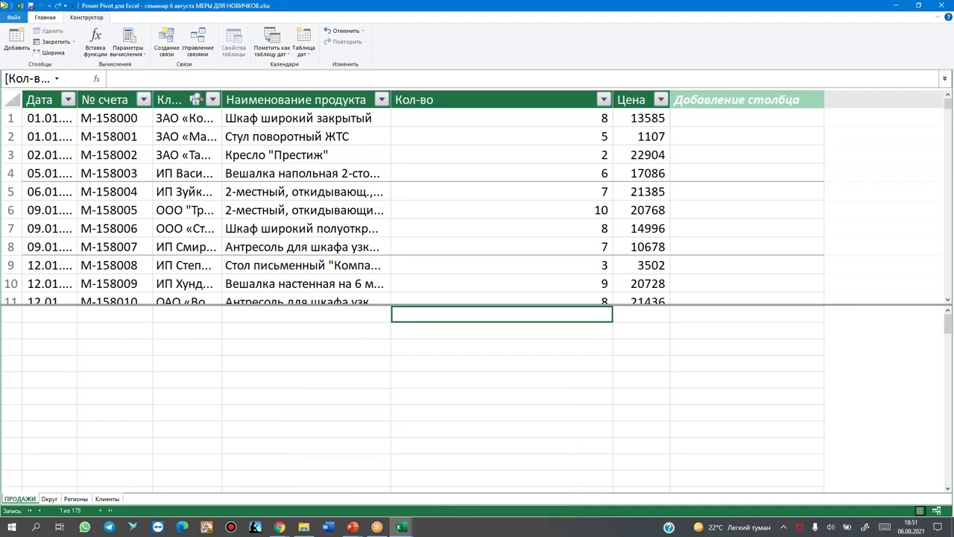
- Switch Power Pivot to advanced mode and turn on Отображение явных мер
click(15, 17)
click(72, 121)
click(139, 18)
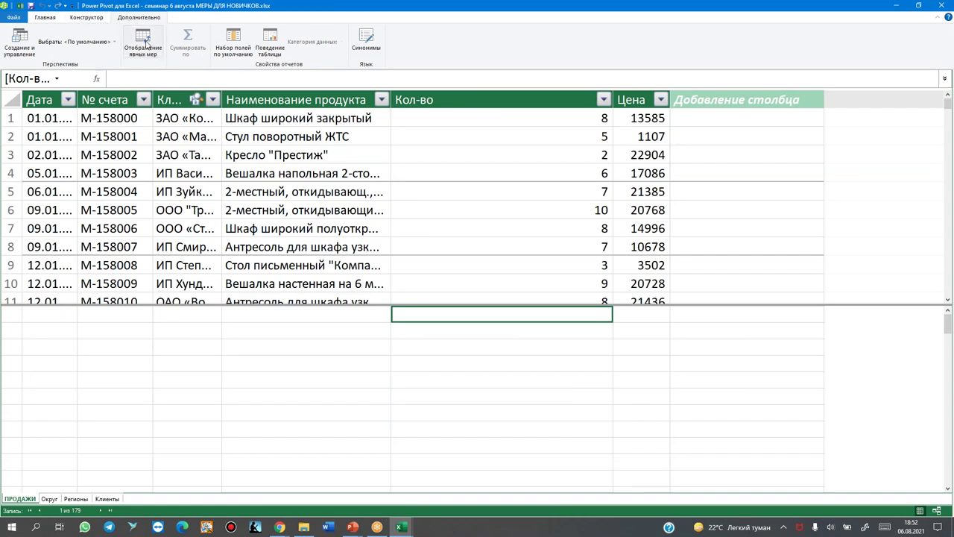
click(142, 46)
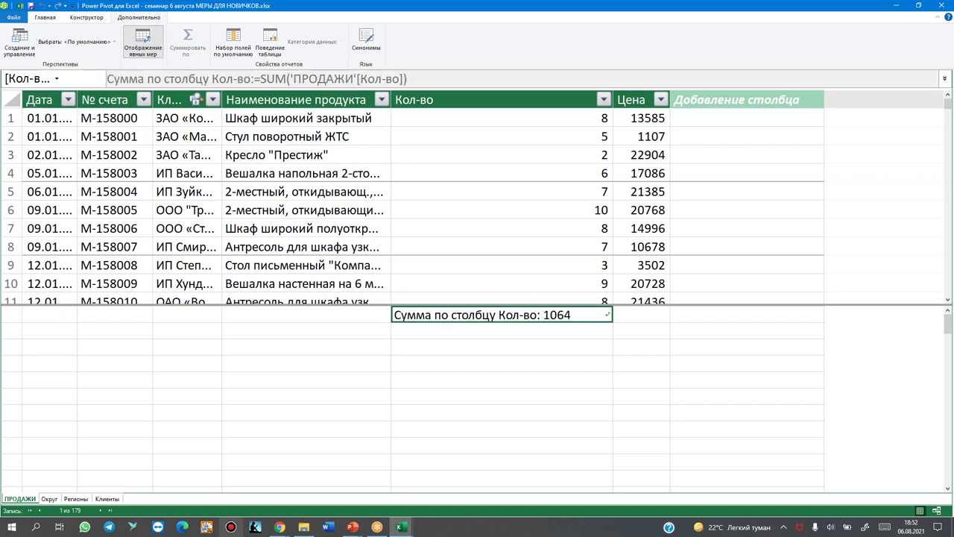
- Check the pivot workbook, then view the Округ and Регионы tables in Power Pivot
click(310, 477)
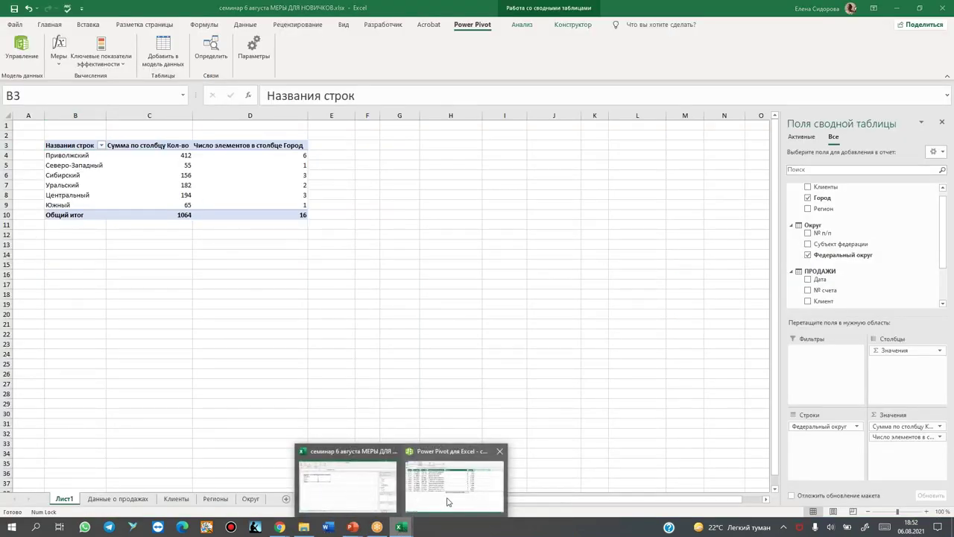
mouse_move(401, 527)
click(440, 486)
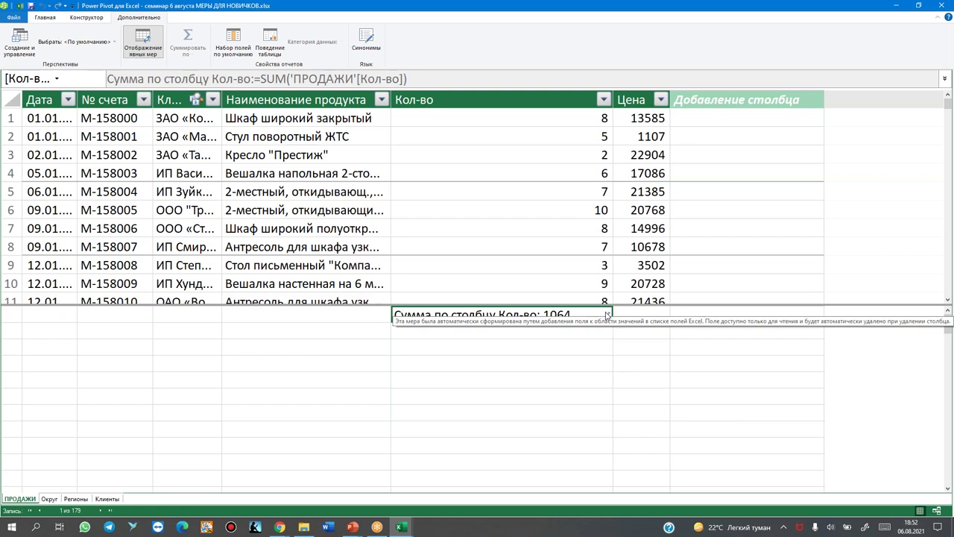
click(49, 499)
click(75, 499)
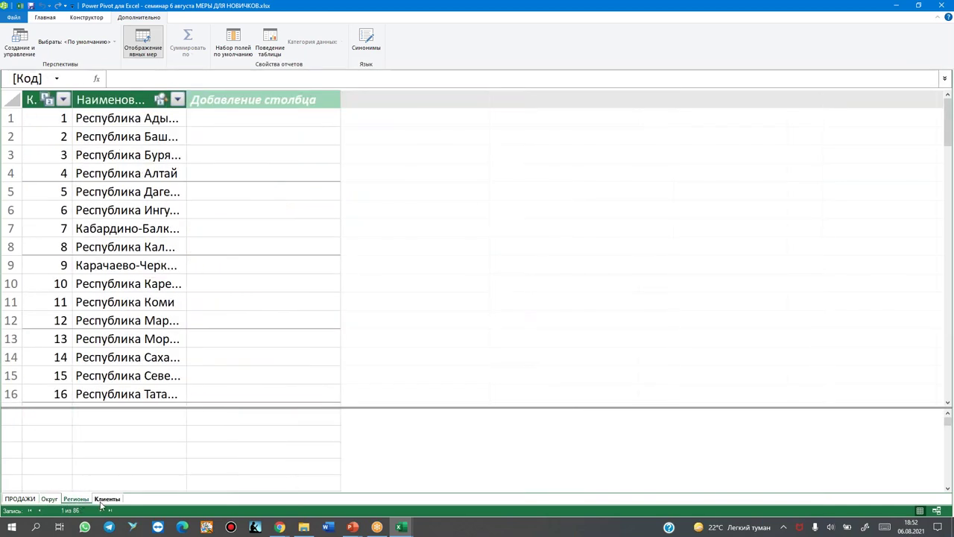
- Widen Клиенты's Город column and enlarge the calculation area to show the count of 16, then return to ПРОДАЖИ
click(107, 499)
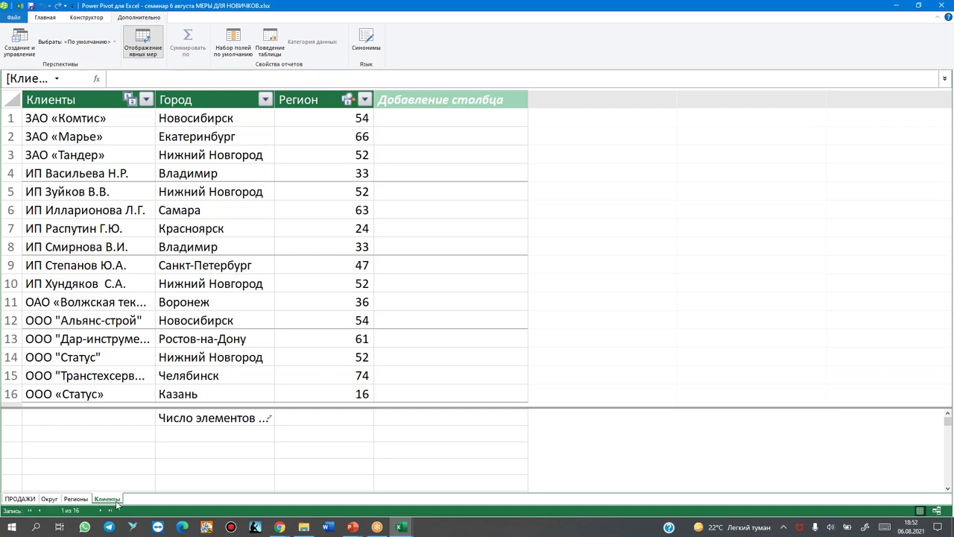
drag(275, 95, 335, 95)
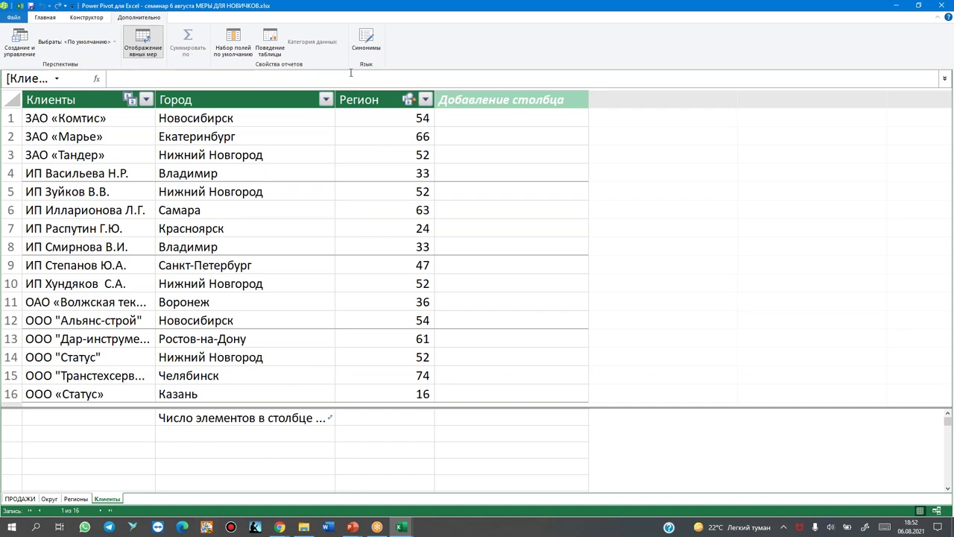
drag(335, 99, 410, 99)
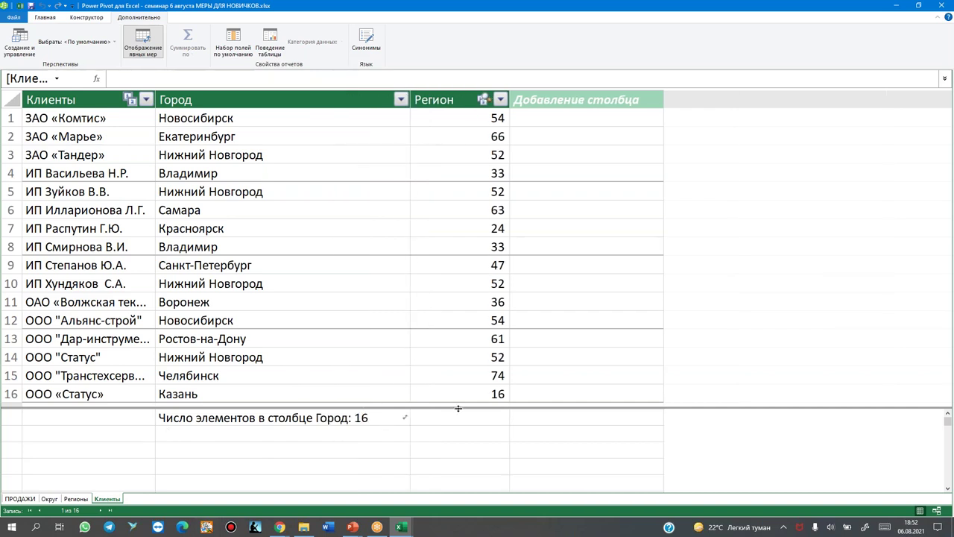
drag(458, 407, 459, 319)
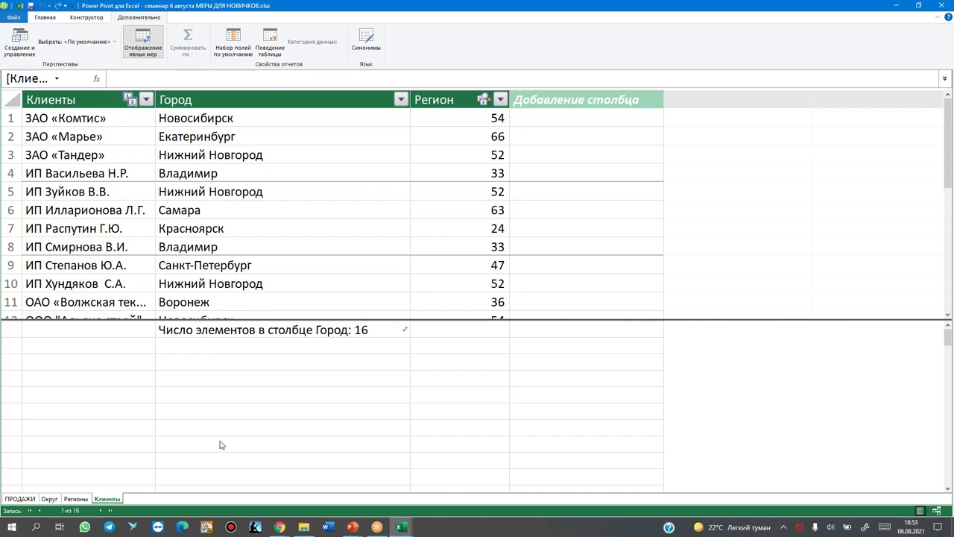
click(20, 498)
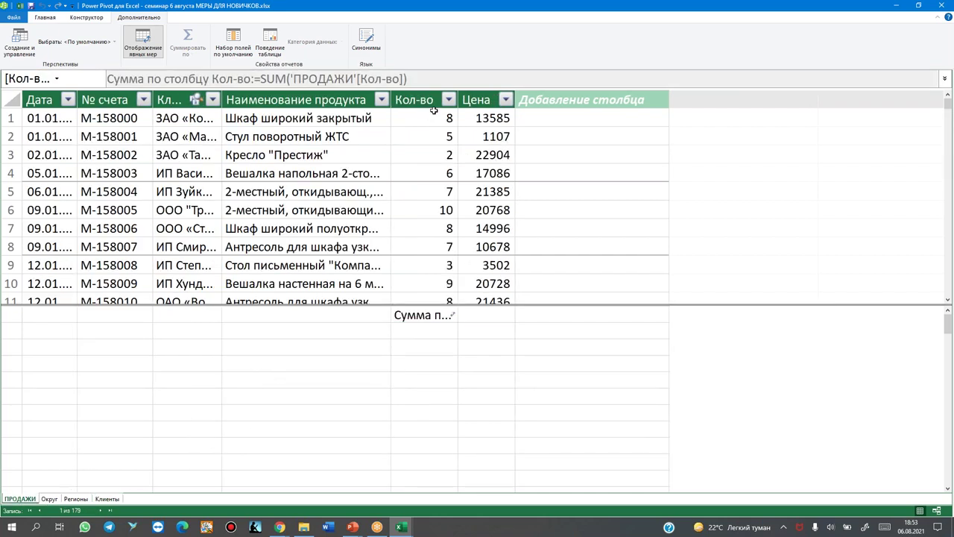
- Leave Power Pivot and return to the Excel workbook showing the pivot table by federal district
click(299, 331)
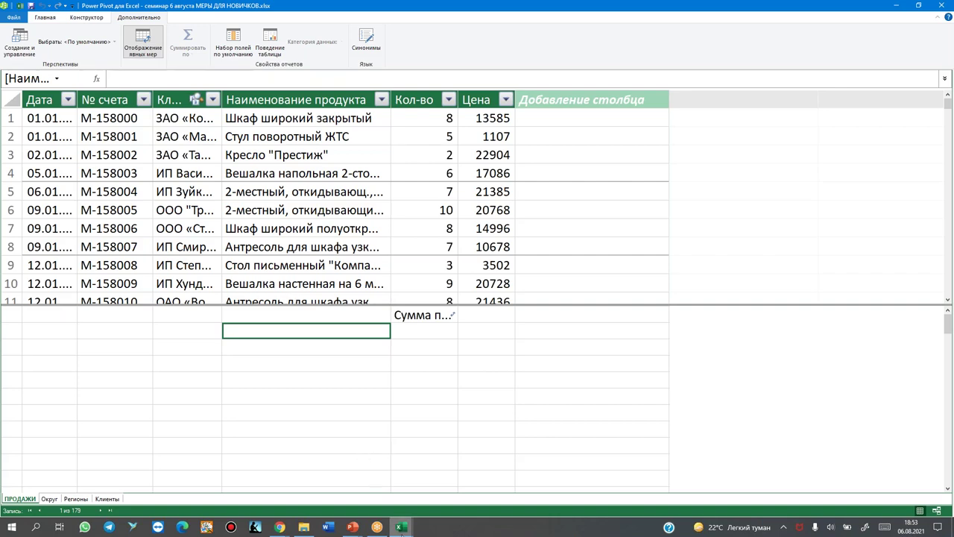
click(401, 526)
click(355, 496)
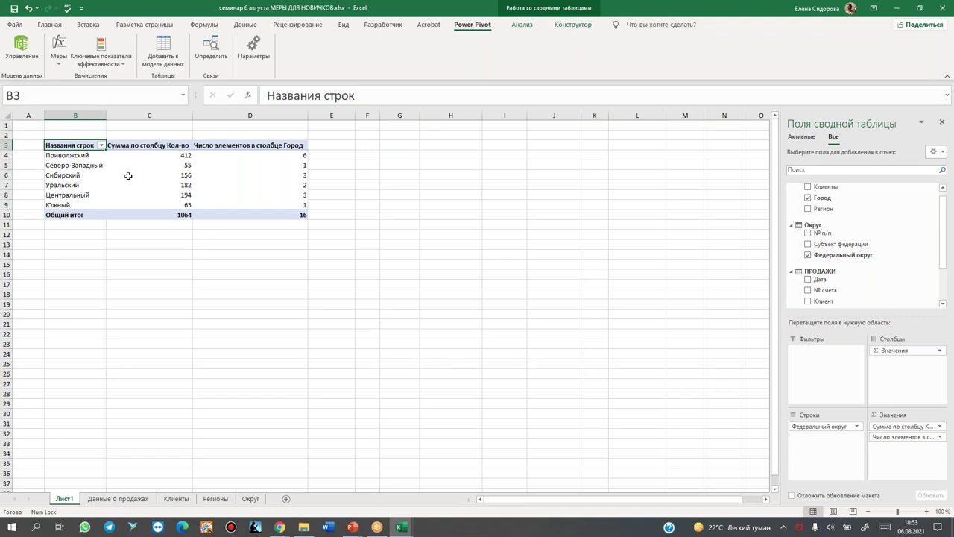
- Rename the Сумма по столбцу Кол-во header of the first pivot to 'Общее колво'
ctrl+scroll(127, 181, up, 5)
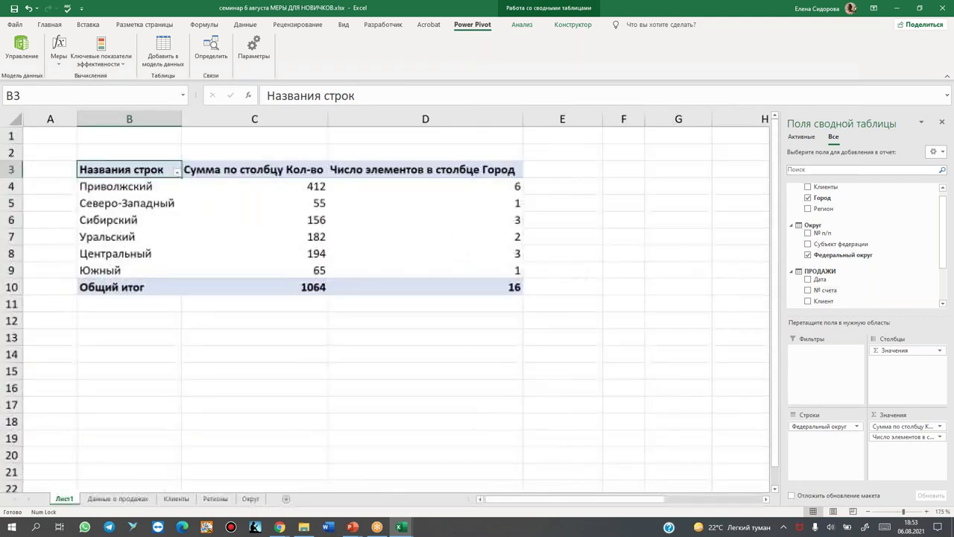
ctrl+scroll(192, 192, up, 1)
click(246, 158)
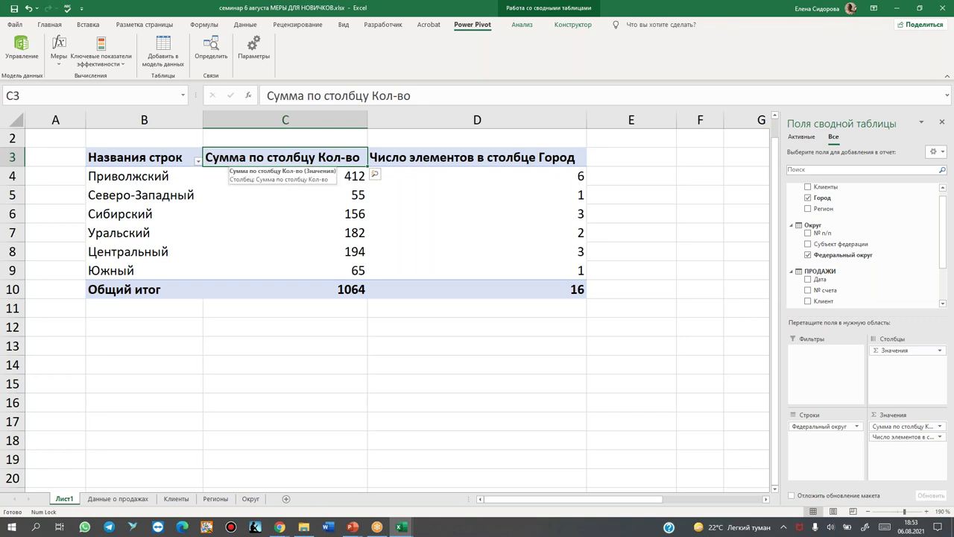
drag(269, 95, 412, 95)
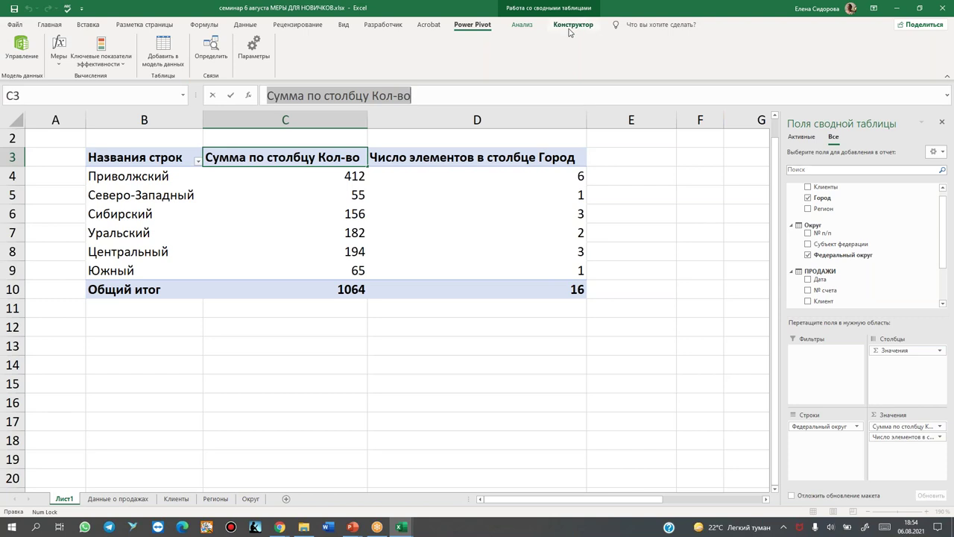
text(Общее )
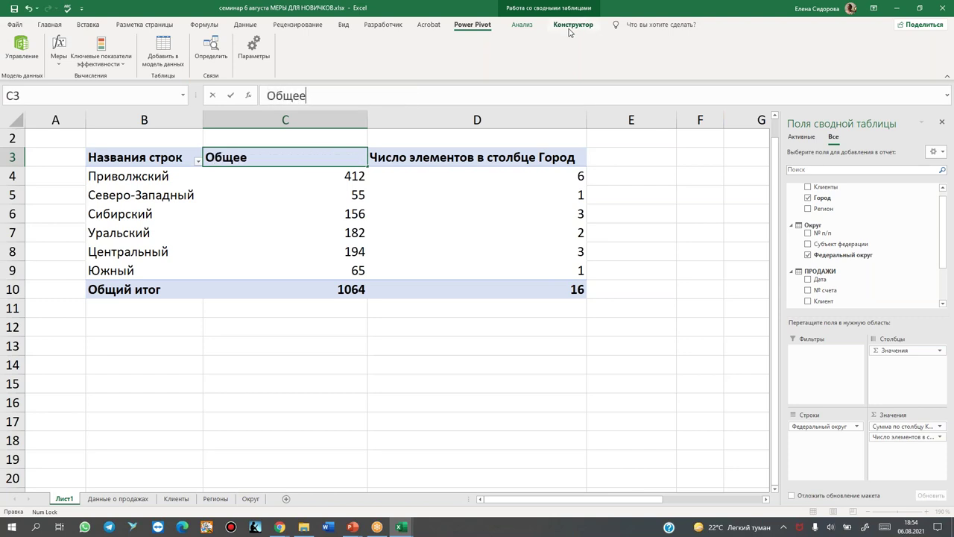
text(колво)
key(Return)
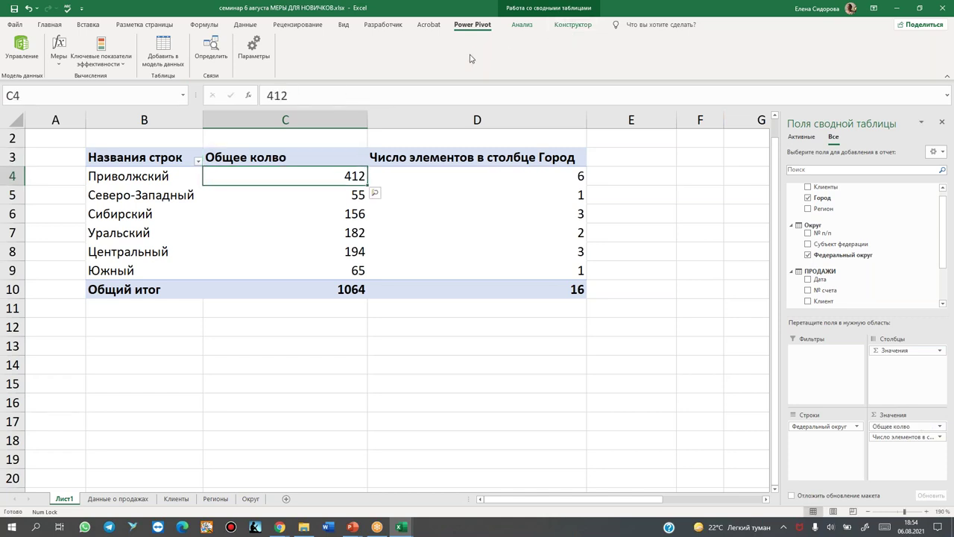
- Rename the Число элементов в столбце Город header to 'Число городов'
click(417, 158)
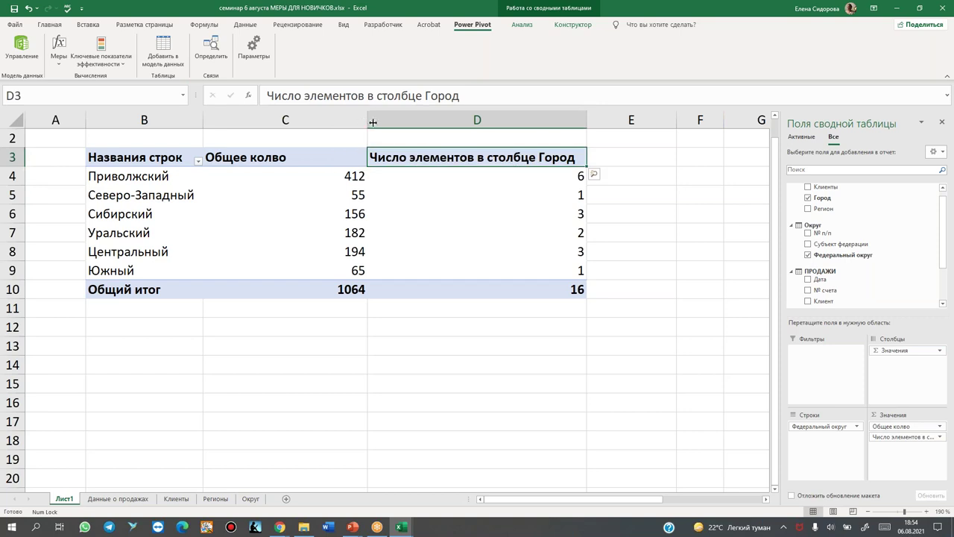
drag(475, 95, 126, 95)
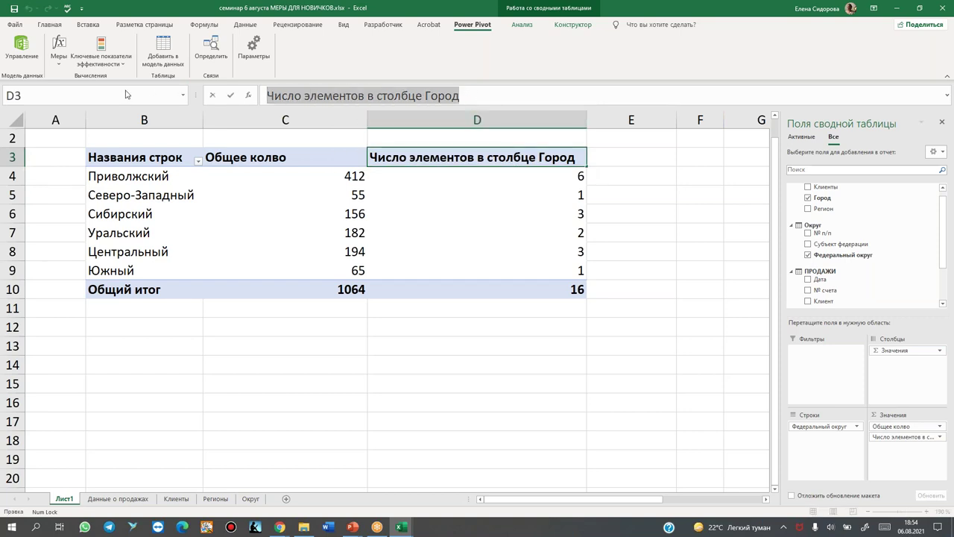
text(Число городов)
key(Return)
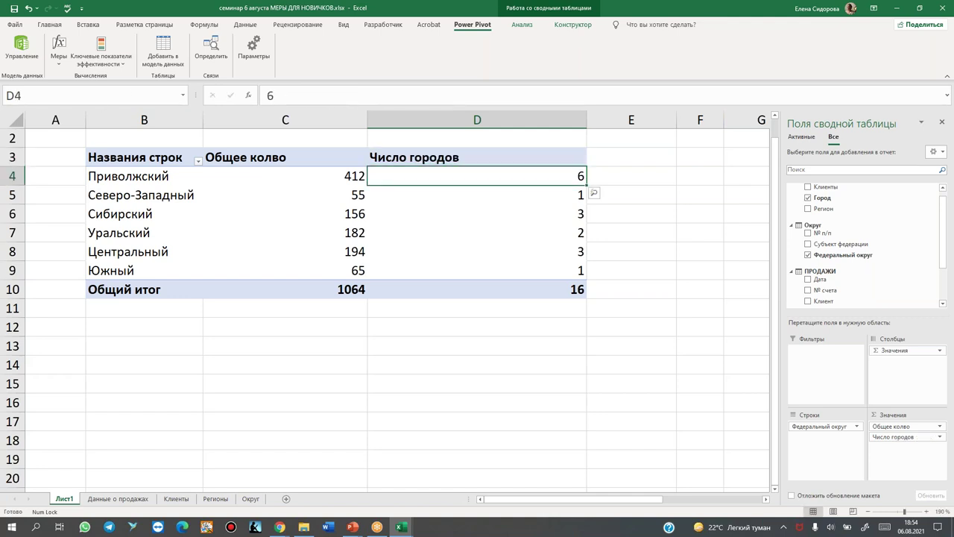
- Refresh the first pivot table so its columns refit, then select an empty cell beside it
click(298, 219)
right_click(296, 217)
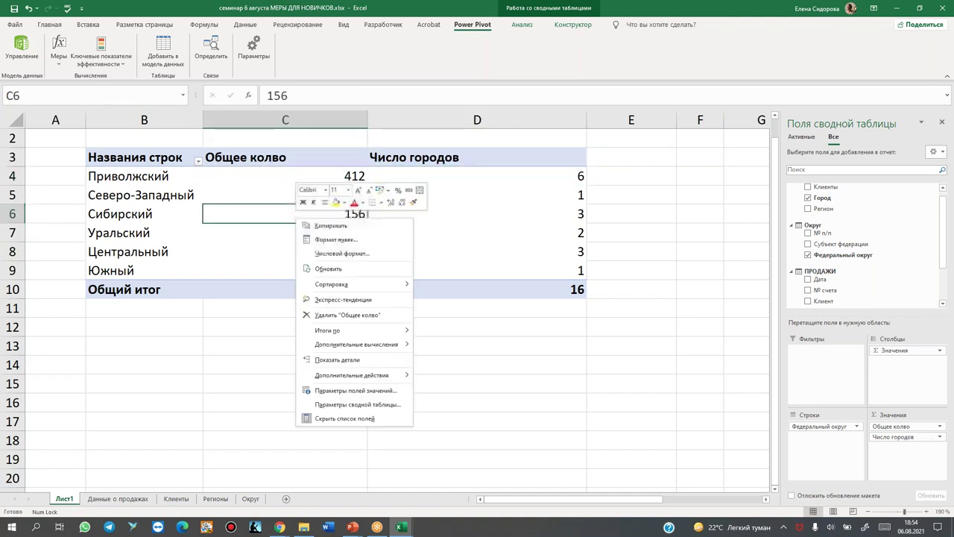
click(328, 269)
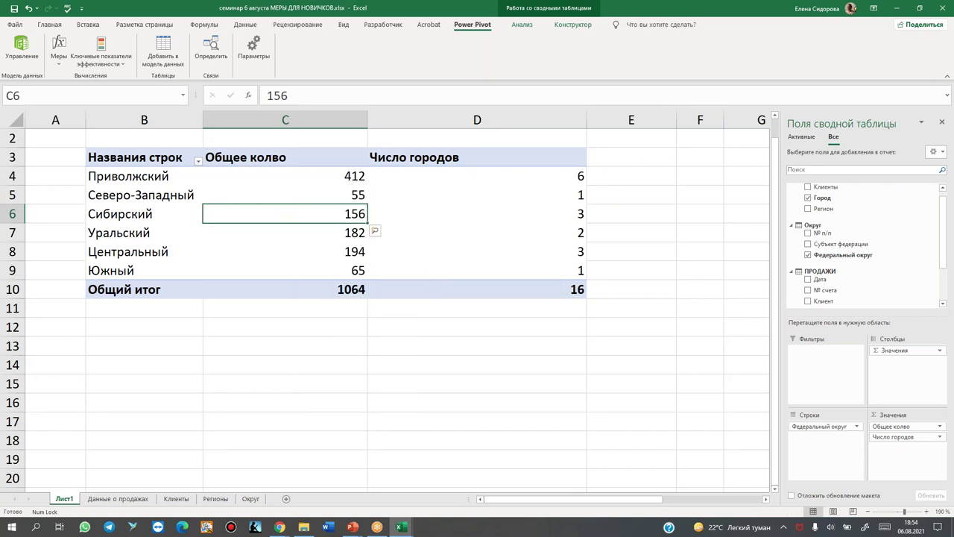
click(316, 215)
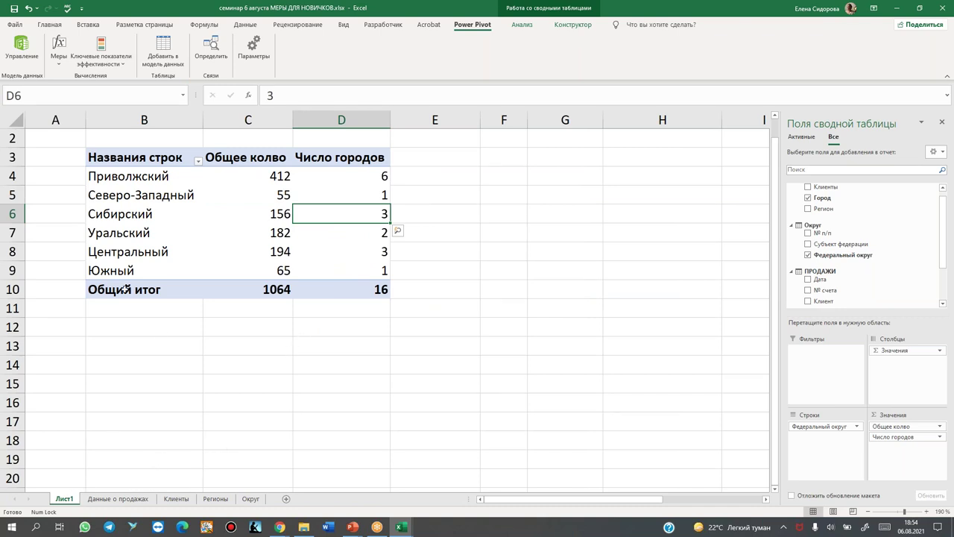
click(503, 168)
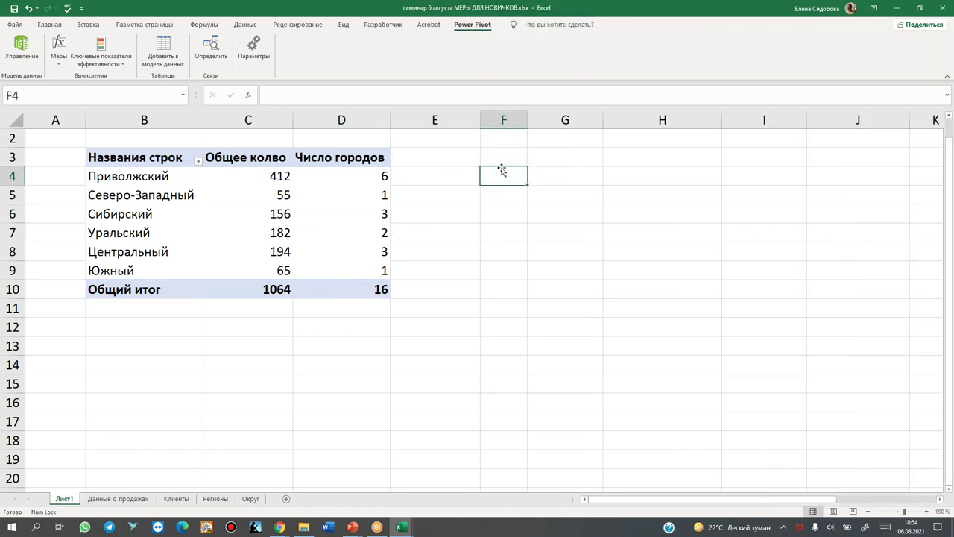
- Insert a second pivot table at F3 using this workbook's Data Model on the existing worksheet
click(88, 25)
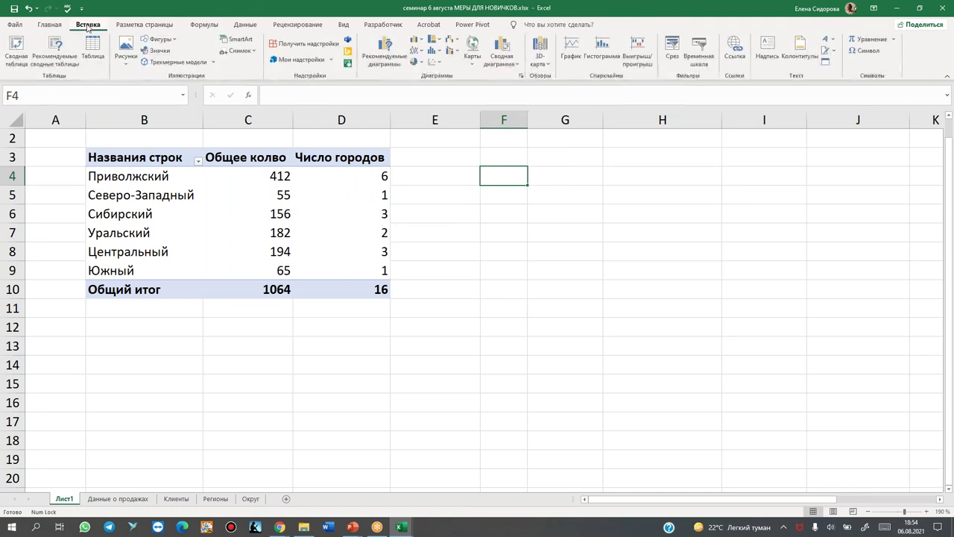
click(17, 48)
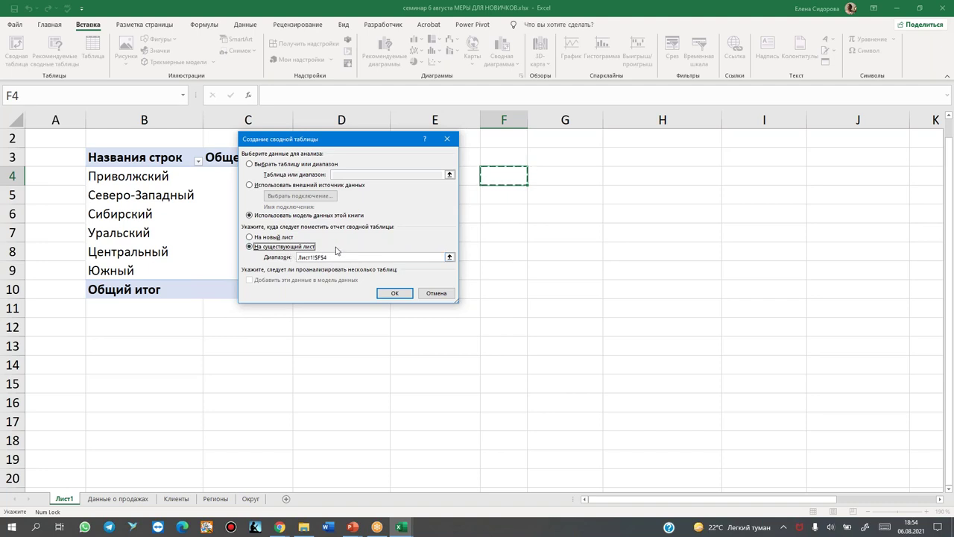
click(383, 295)
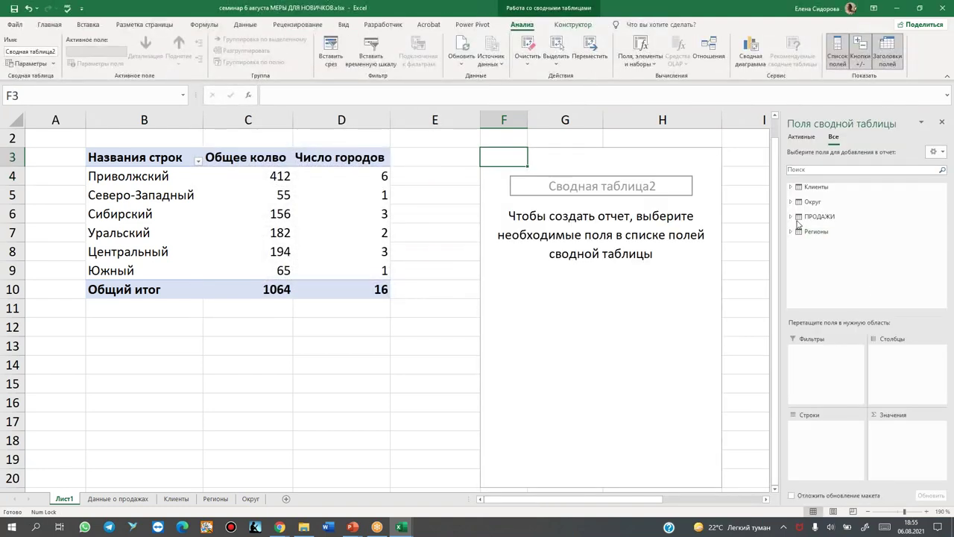
- Build the second pivot with ПРОДАЖИ Кол-во as values and Округ's Субъект федерации as rows
click(791, 188)
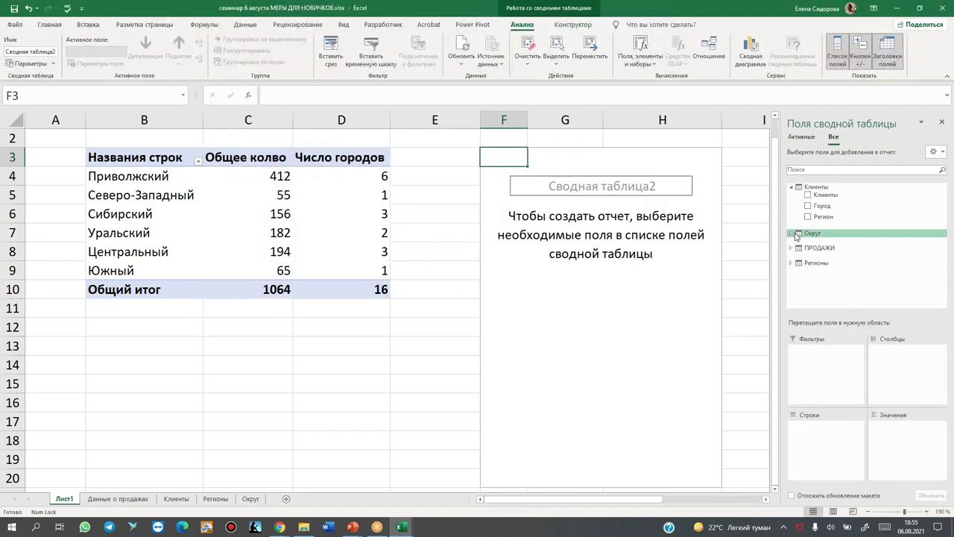
click(791, 248)
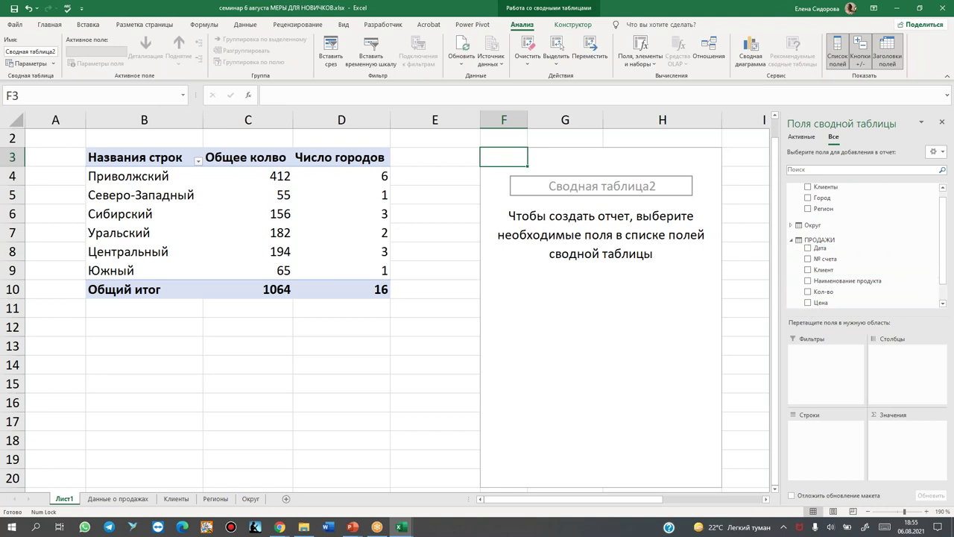
click(809, 292)
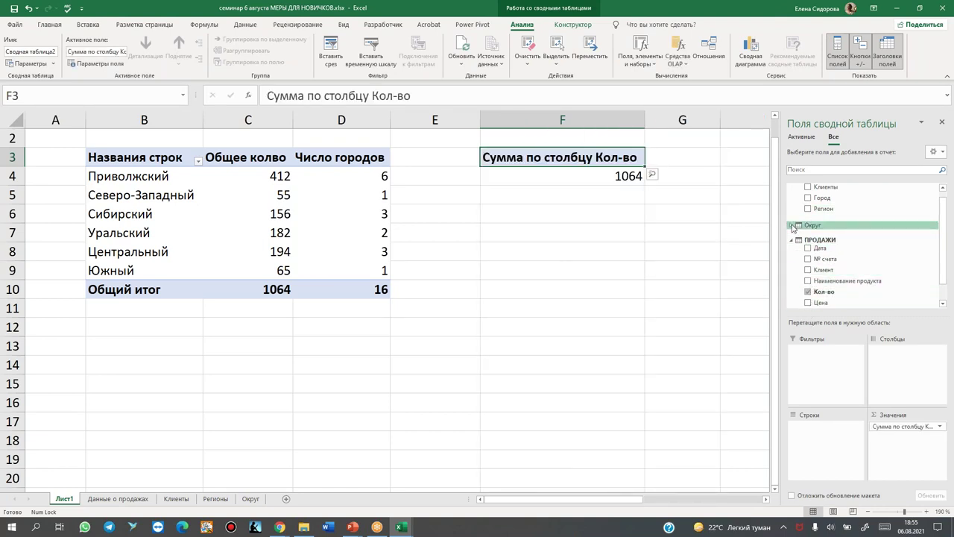
click(792, 225)
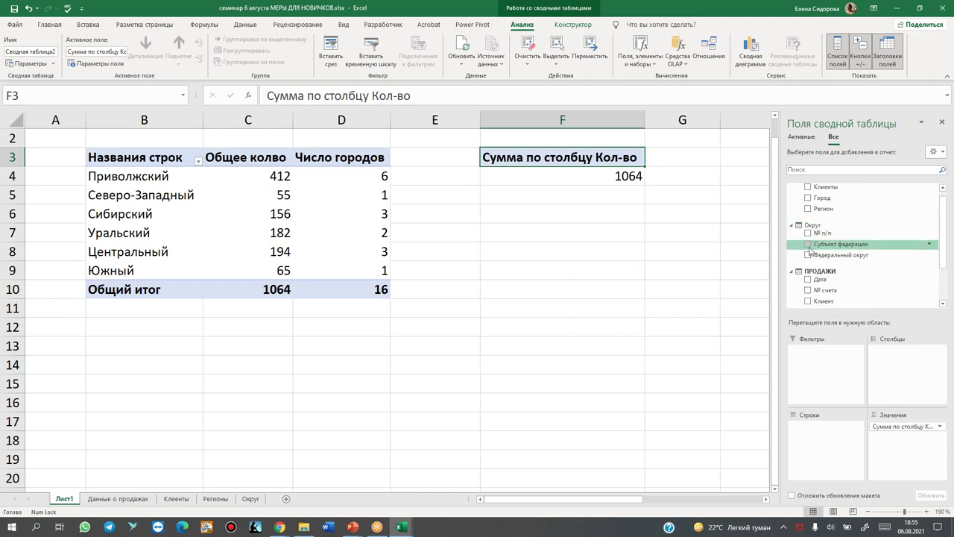
click(808, 243)
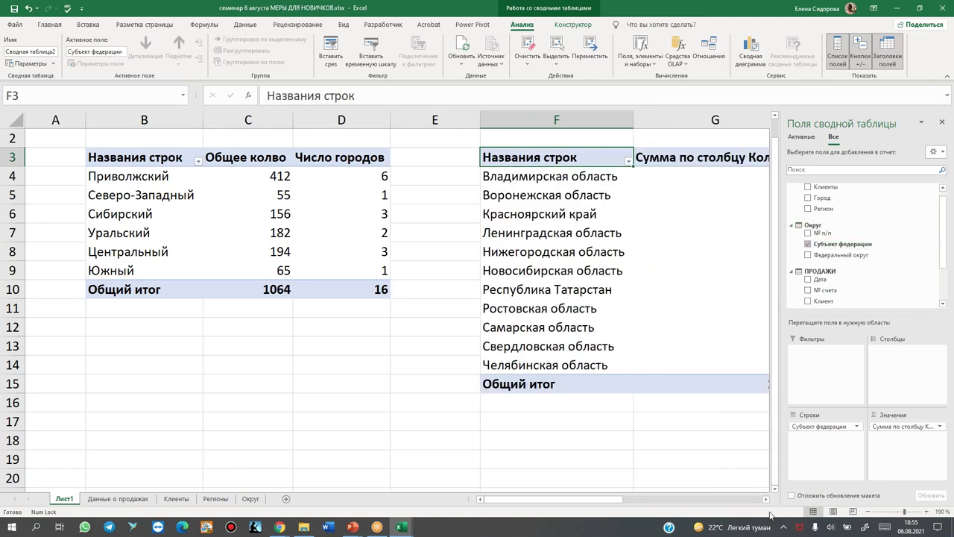
click(765, 498)
click(766, 498)
click(766, 499)
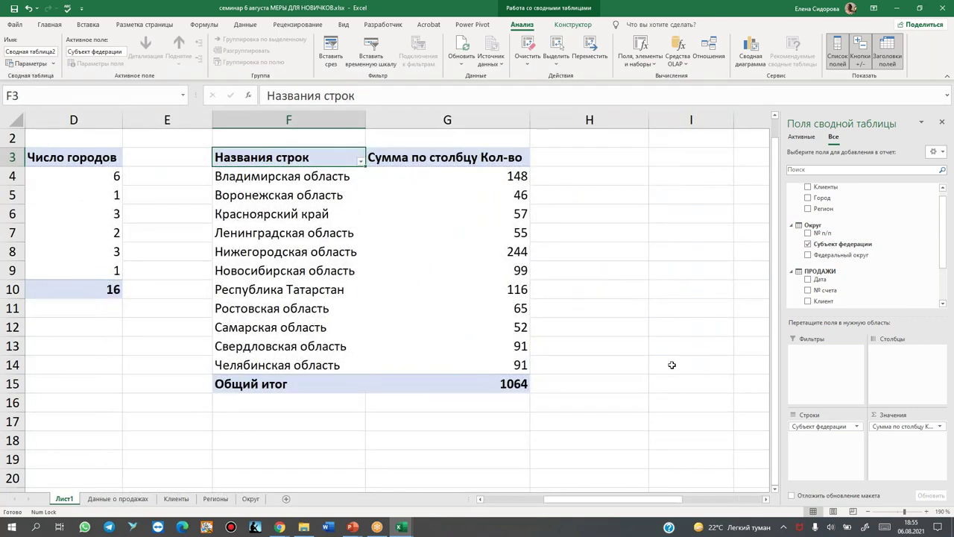
- Inspect the Сумма по столбцу Кол-во header and region quantities, such as Нижегородская область's 244
click(437, 156)
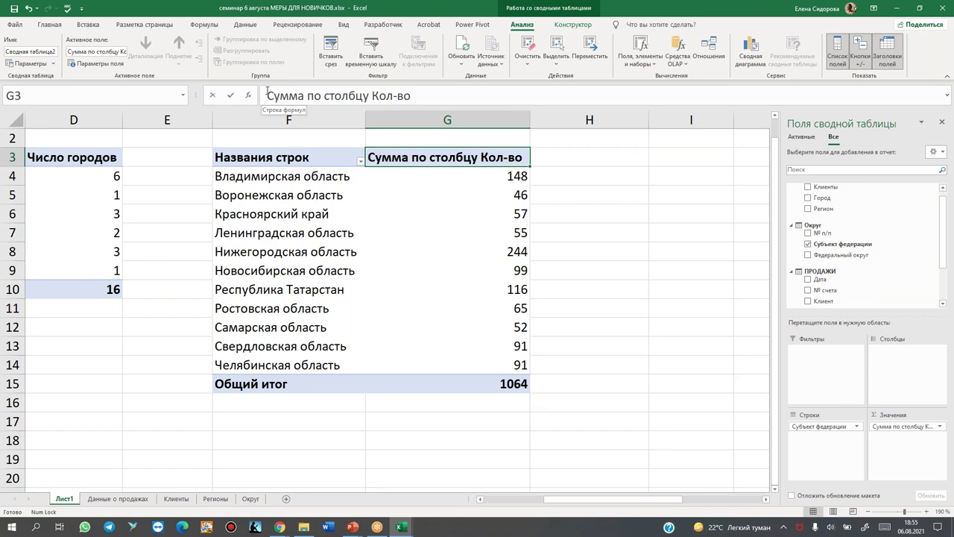
drag(267, 96, 418, 95)
click(470, 235)
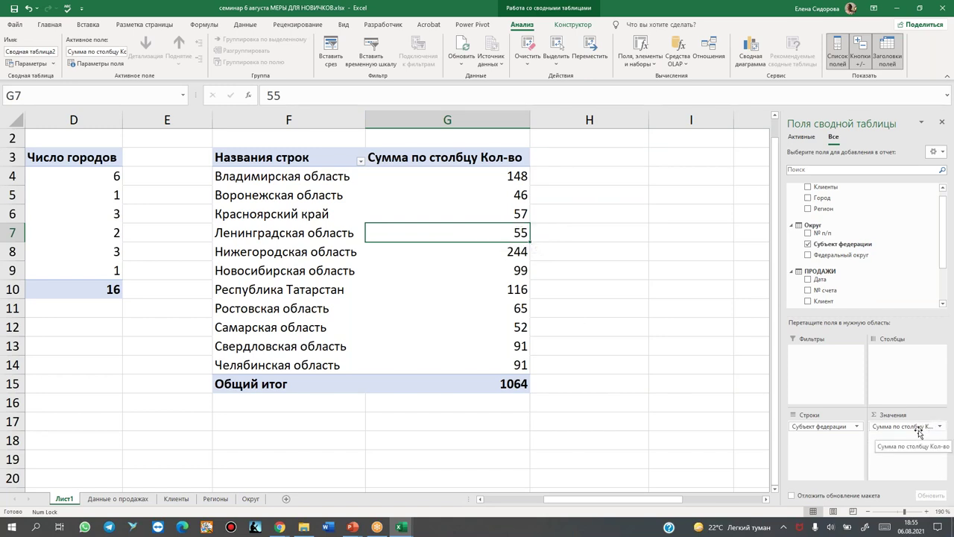
click(410, 156)
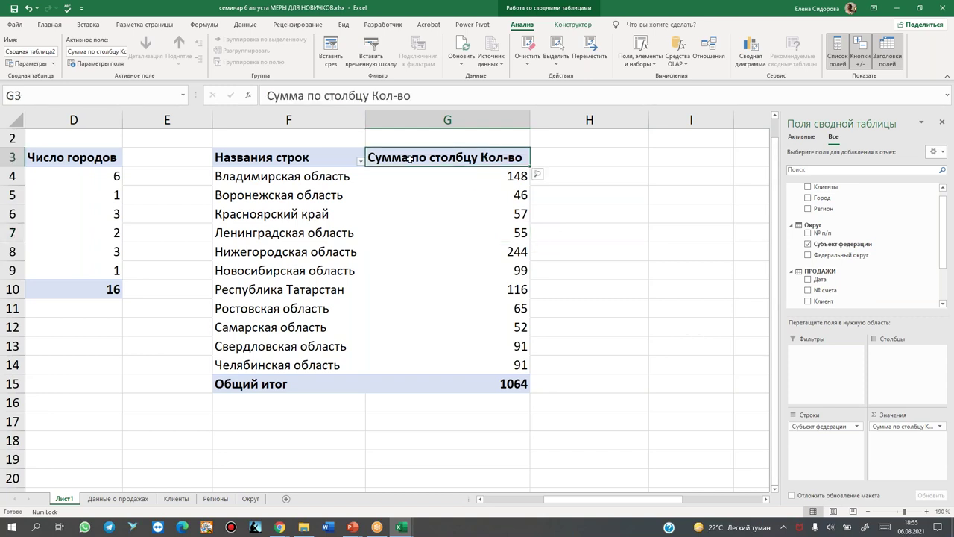
click(463, 246)
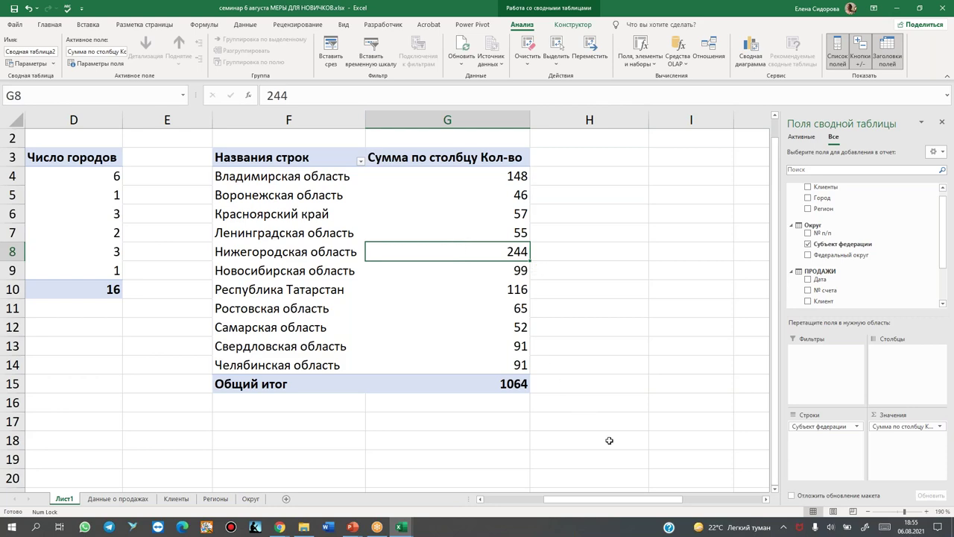
drag(585, 499, 522, 499)
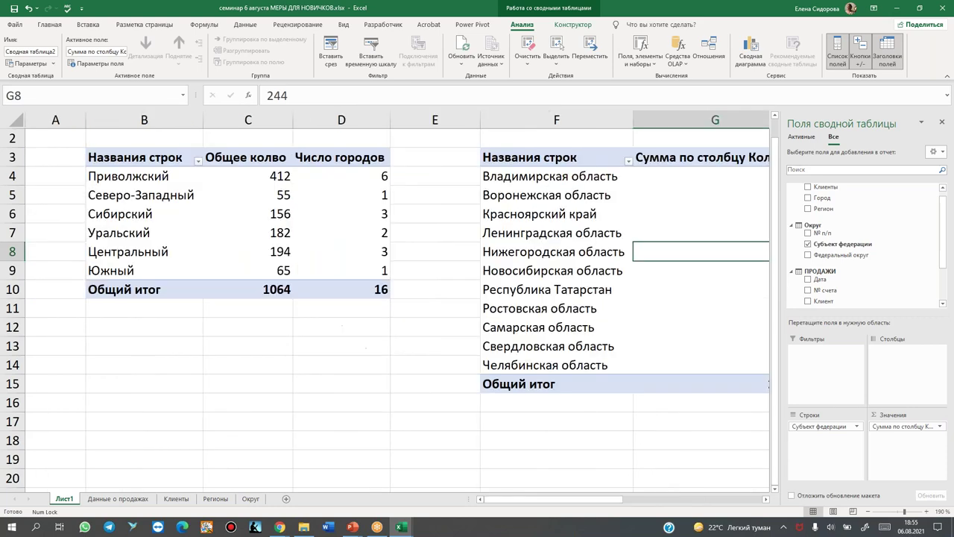
- Replace Общее колво in the first pivot with a summed Кол-во, then return to Power Pivot
click(278, 213)
mouse_move(900, 426)
mouse_down()
mouse_move(629, 466)
mouse_move(592, 459)
mouse_up()
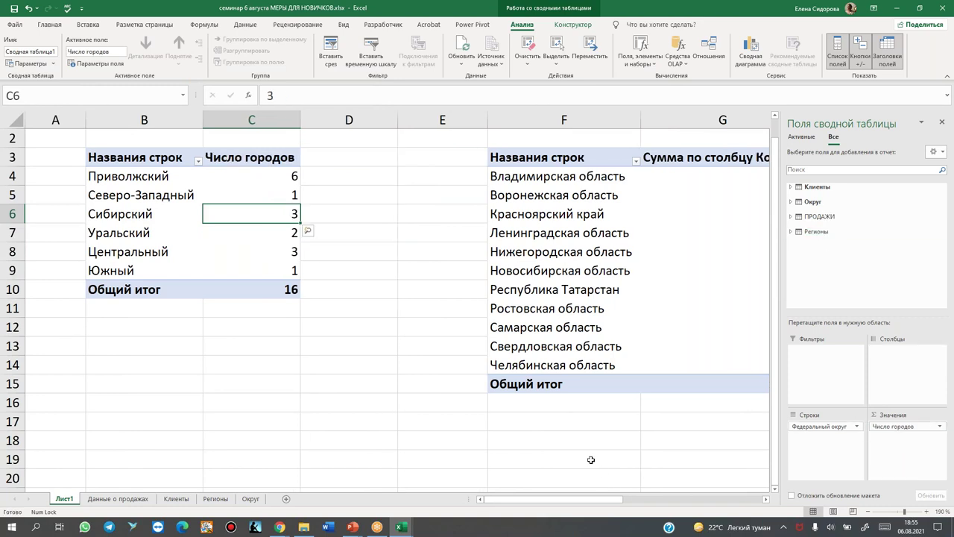
click(791, 217)
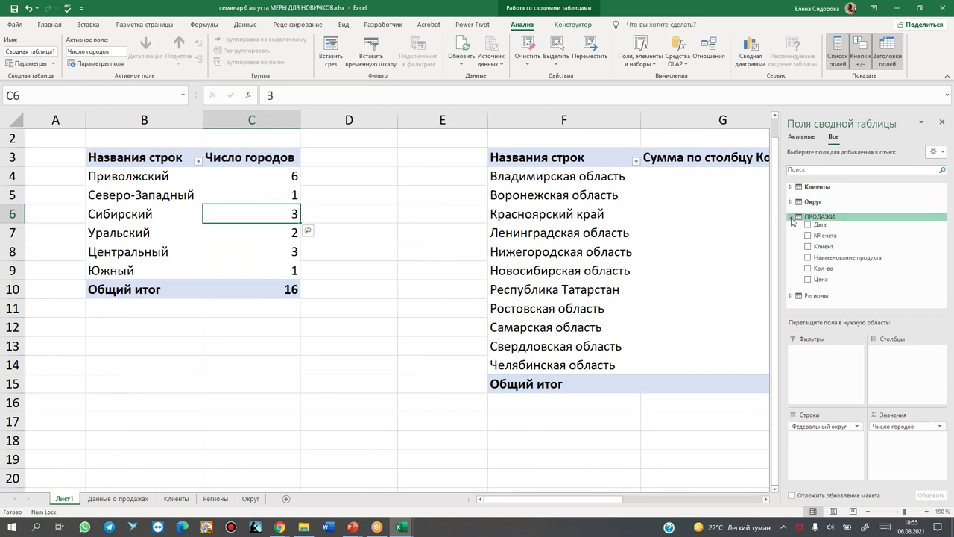
click(808, 267)
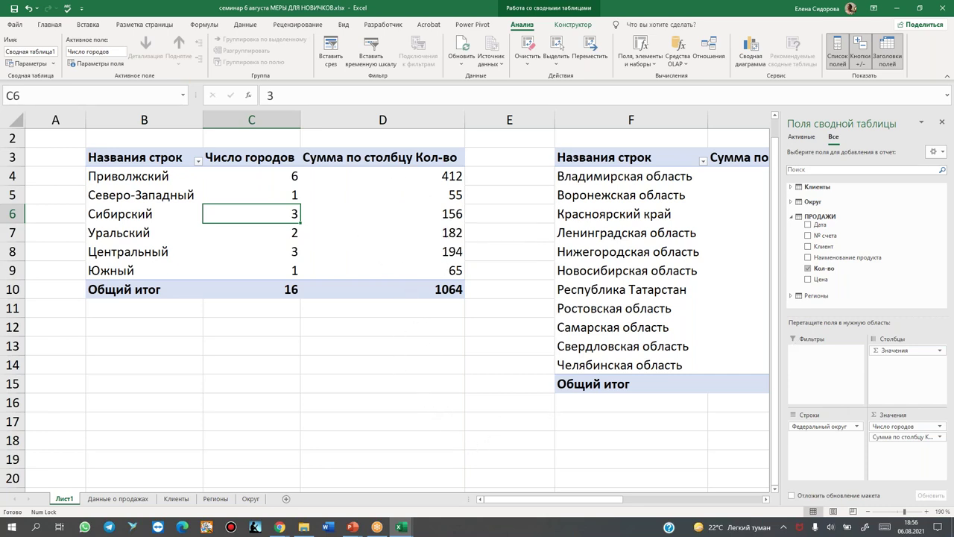
click(401, 527)
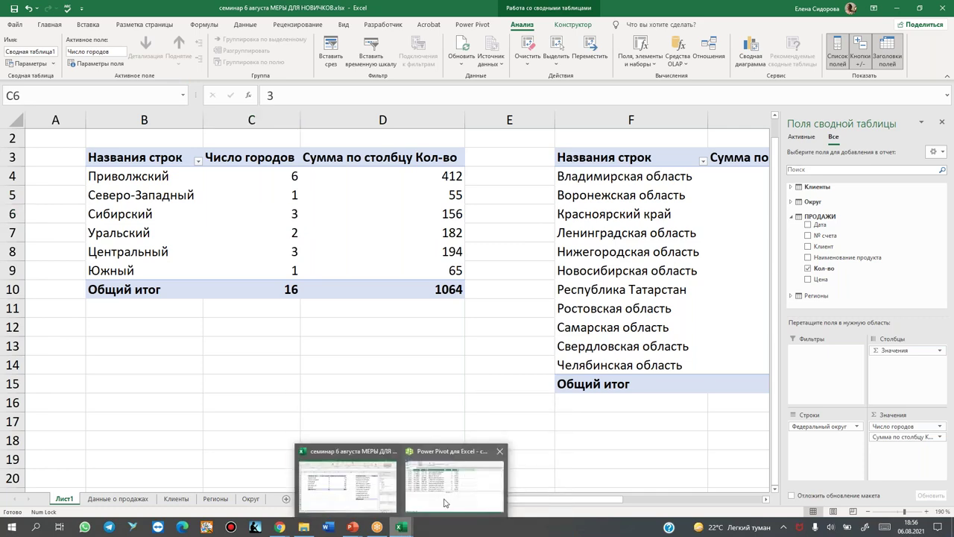
click(445, 503)
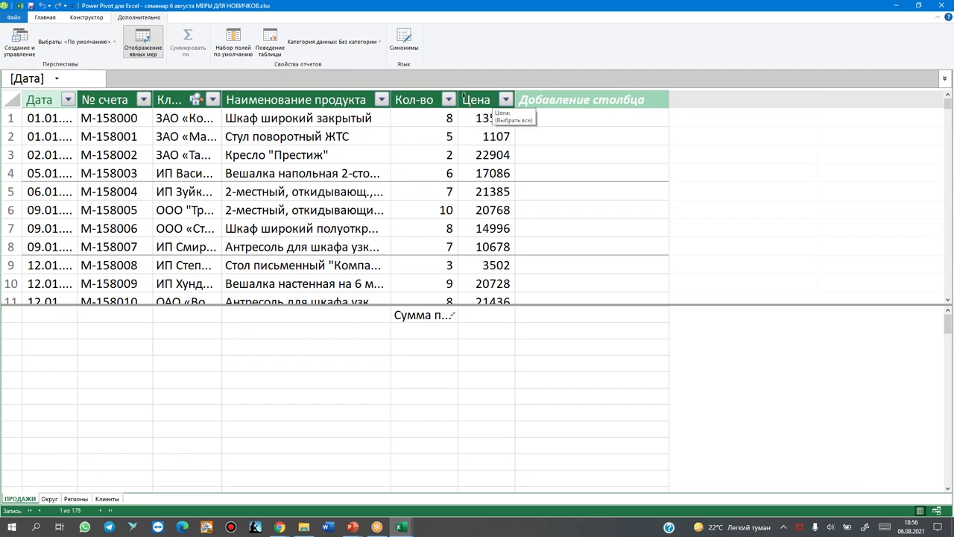
- Widen the ПРОДАЖИ table's Цена column and select the calculation-area cell beneath it
drag(514, 100, 499, 99)
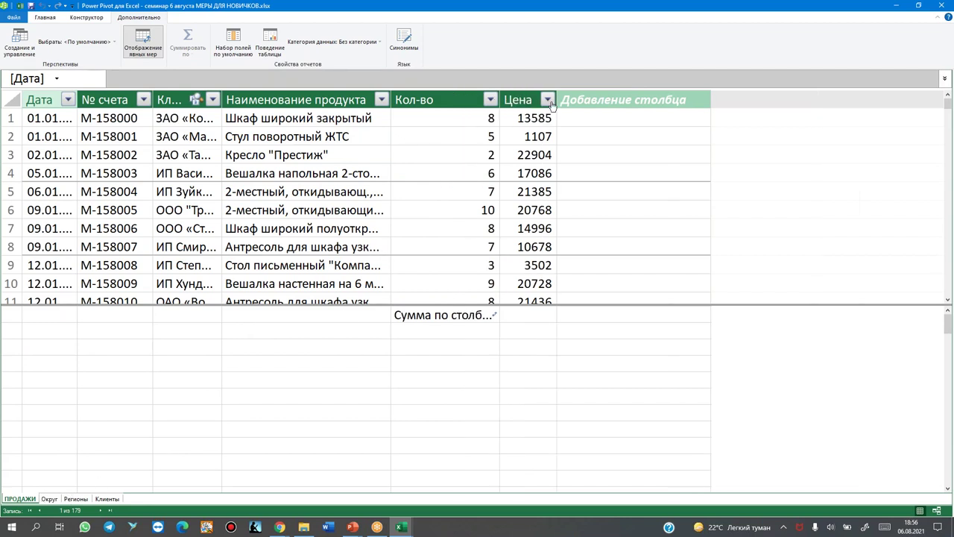
drag(557, 99, 611, 99)
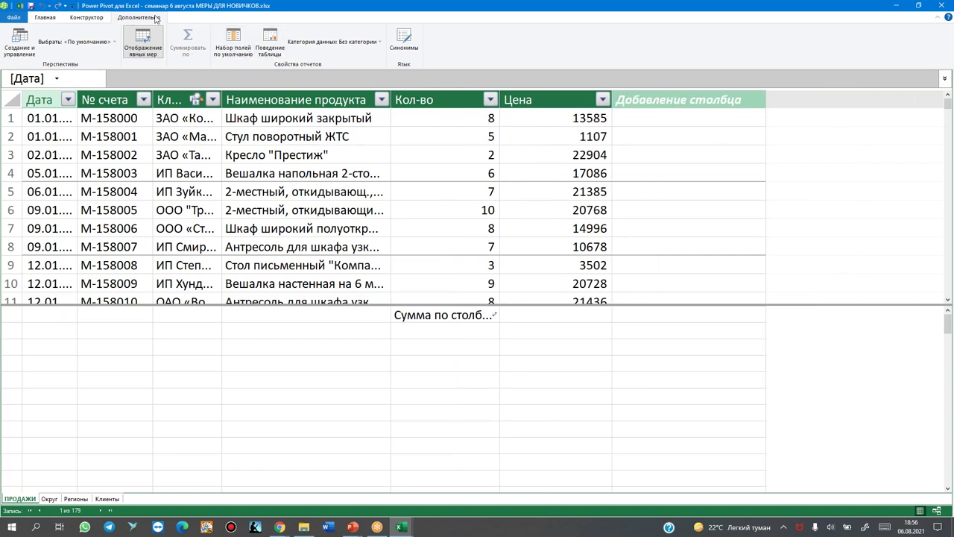
click(44, 19)
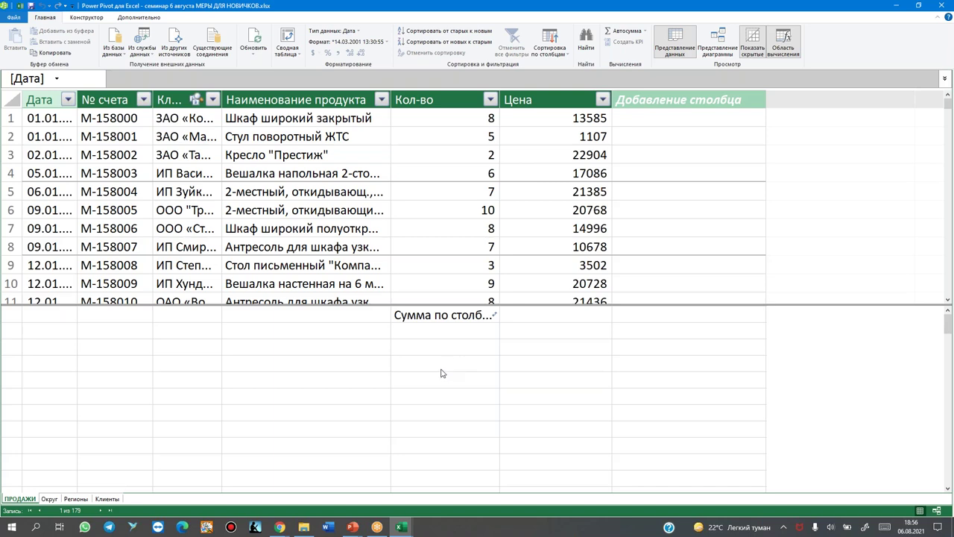
click(542, 331)
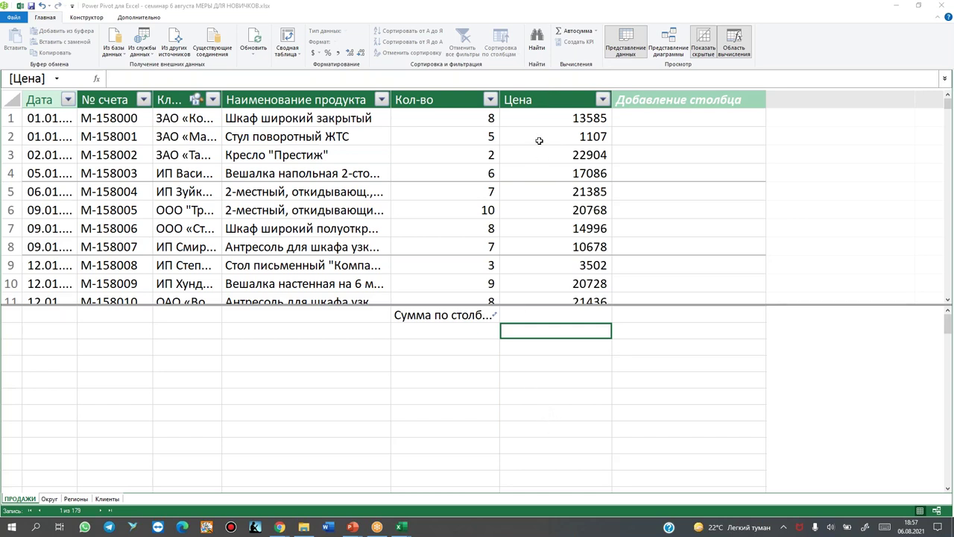
click(542, 335)
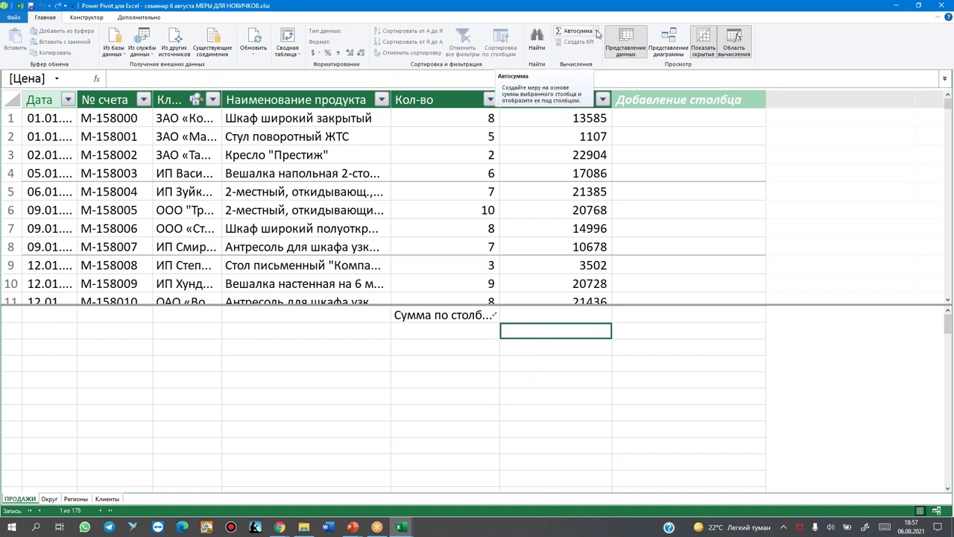
- Create the AutoSum Максимум measure MAX([Цена]) under Цена, returning 24862
click(597, 33)
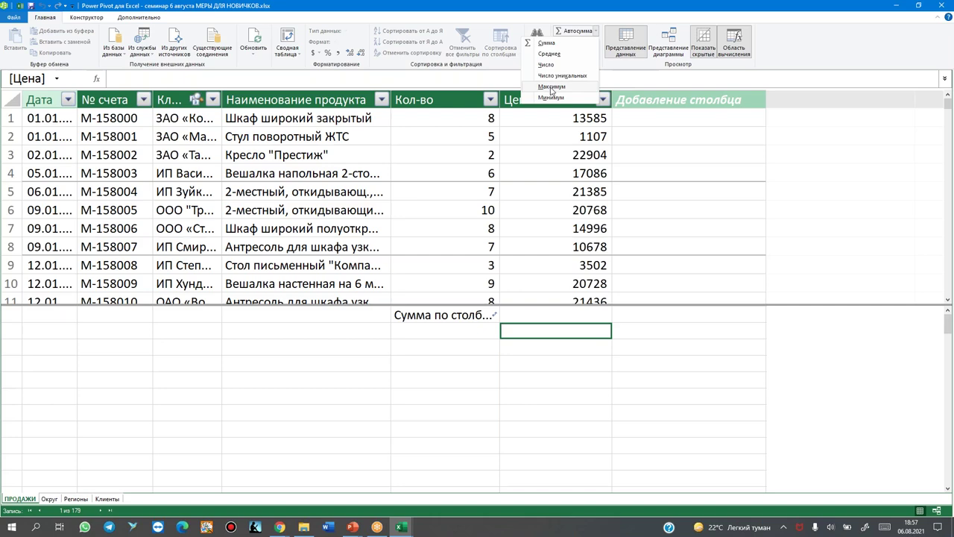
click(551, 87)
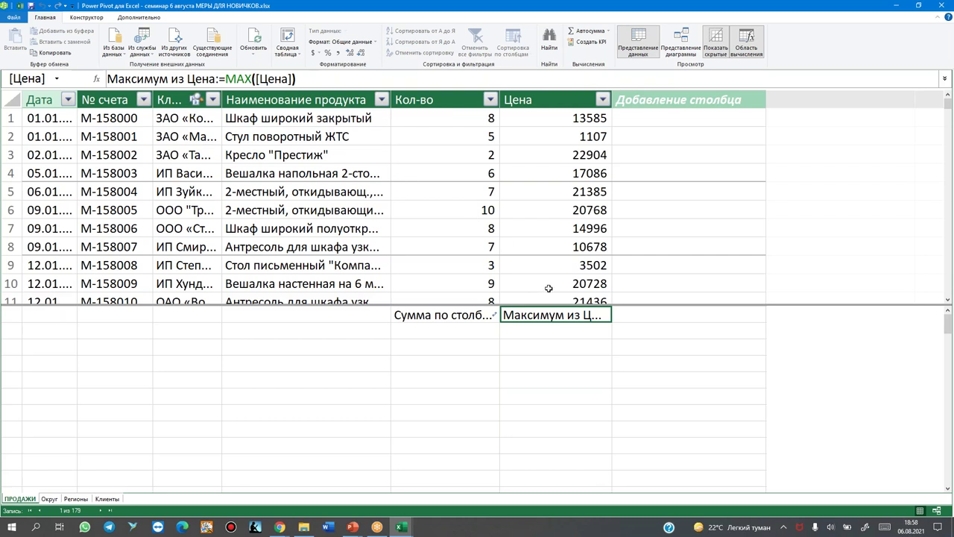
drag(612, 99, 633, 99)
- Widen Цена further and rename the measure from 'Максимум из Цена' to 'Максимальная Цена'
drag(634, 99, 699, 99)
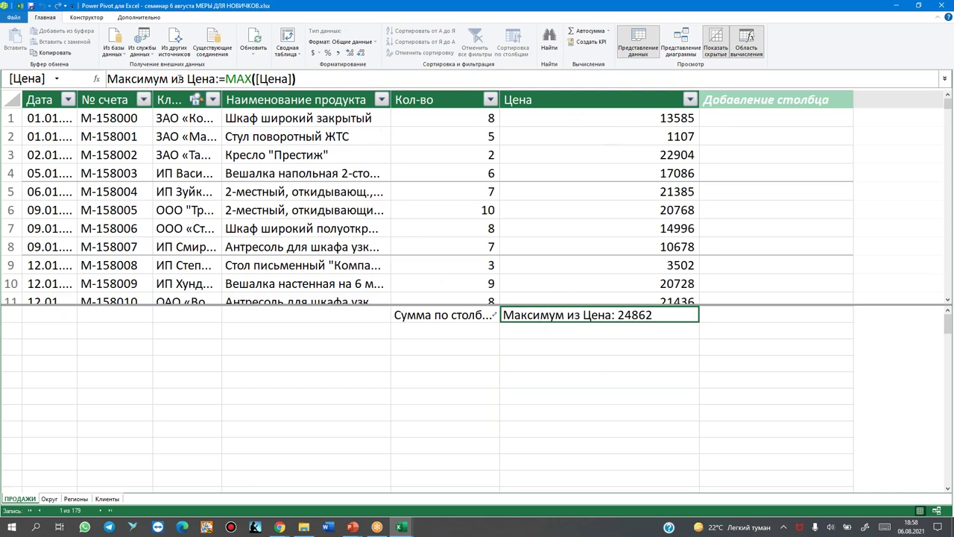
drag(181, 79, 107, 79)
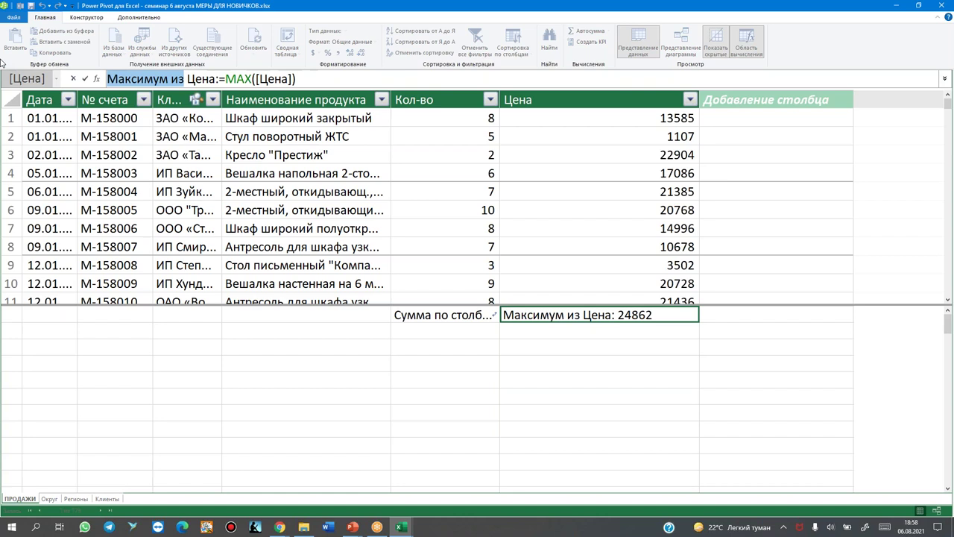
text(Максимальная)
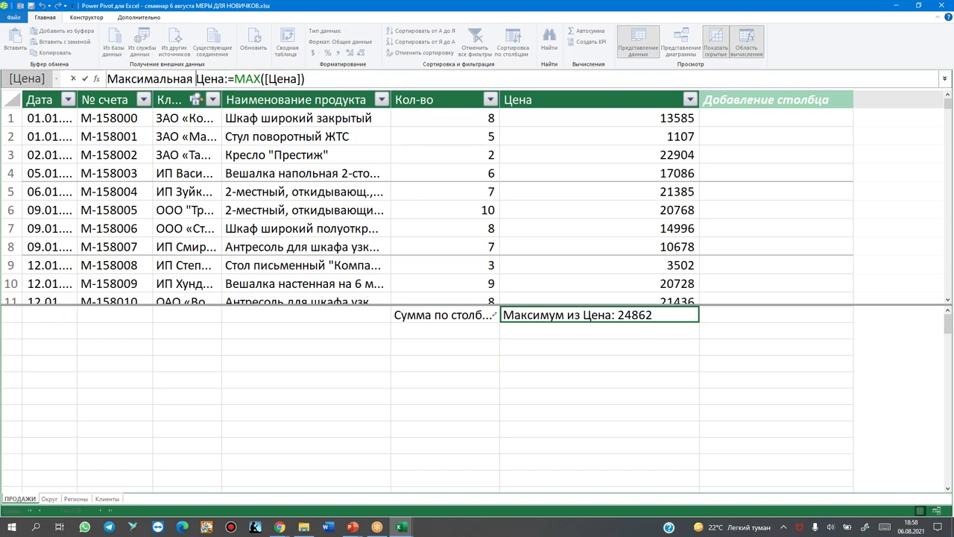
key(Return)
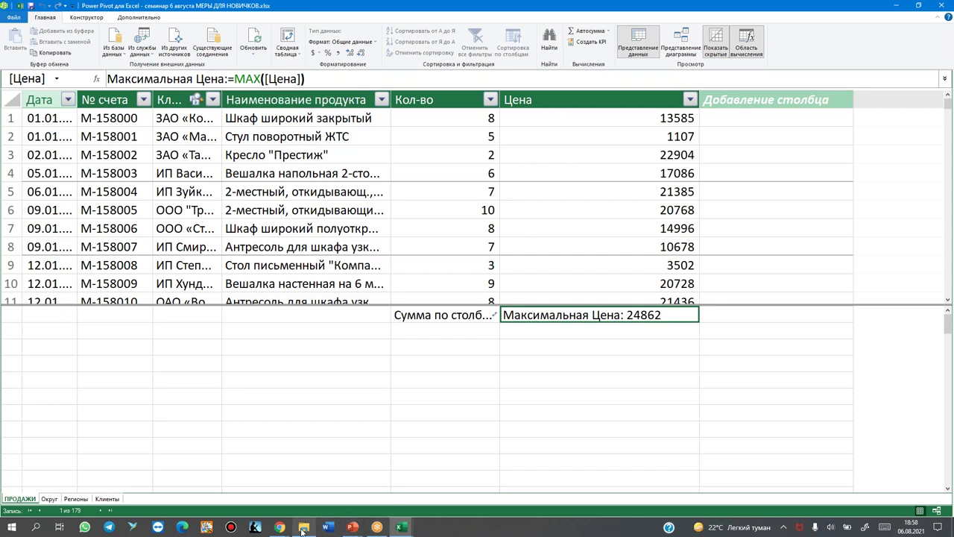
click(105, 500)
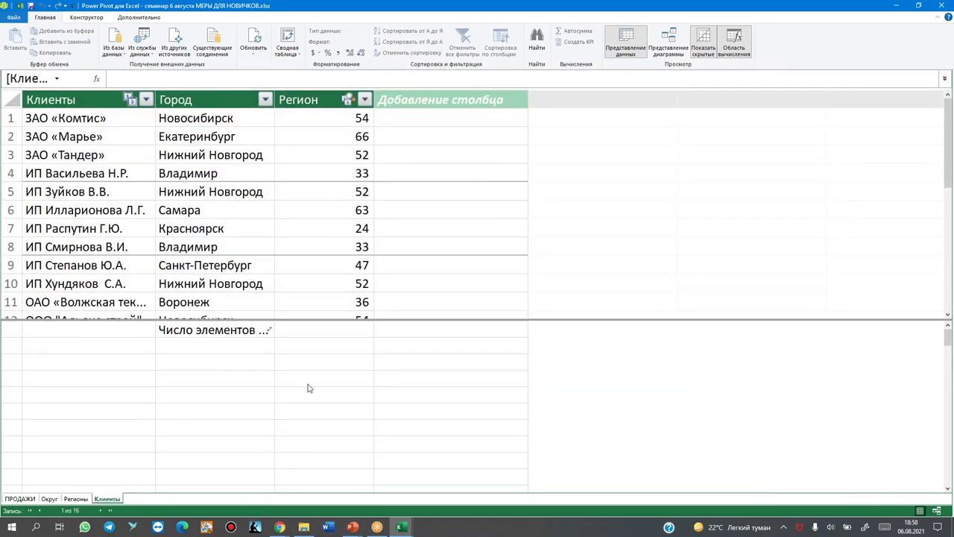
click(193, 368)
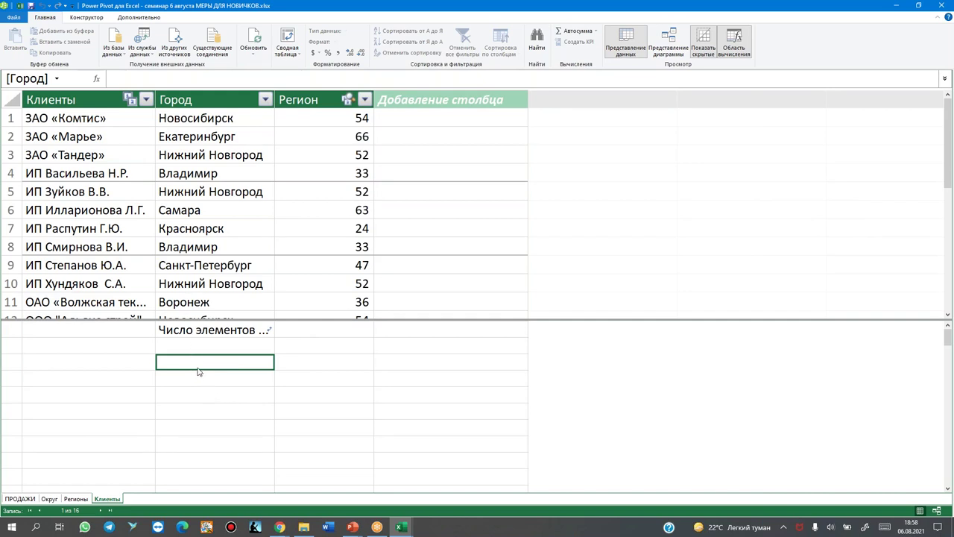
click(20, 498)
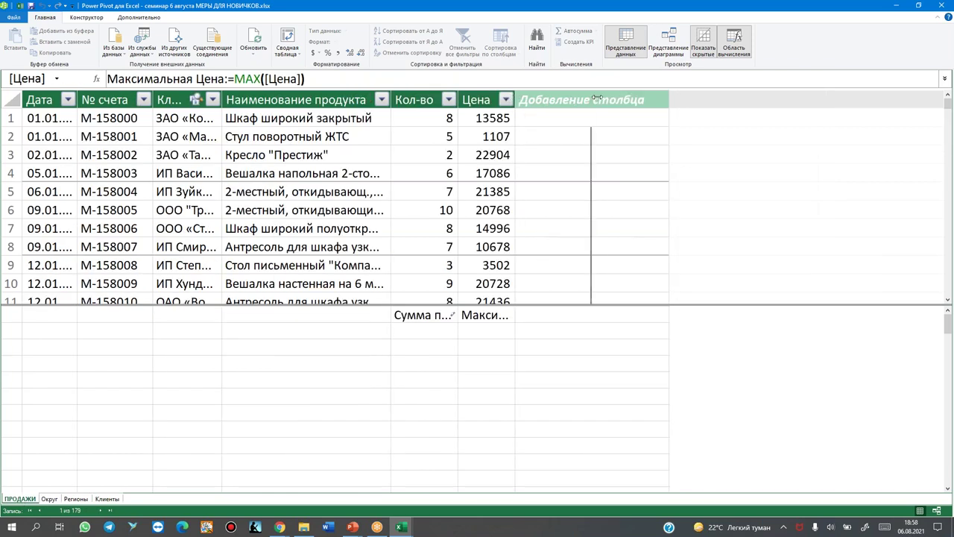
drag(518, 95, 628, 94)
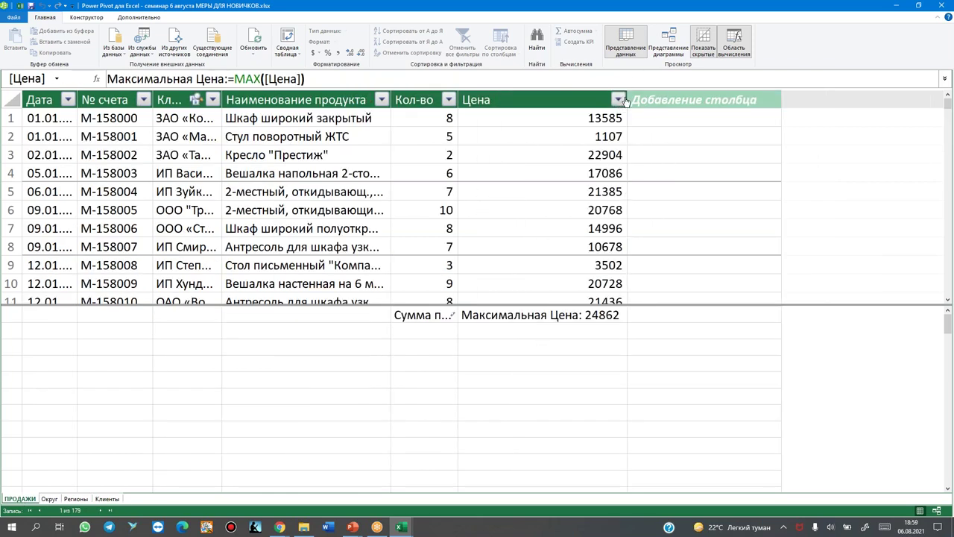
drag(626, 98, 673, 98)
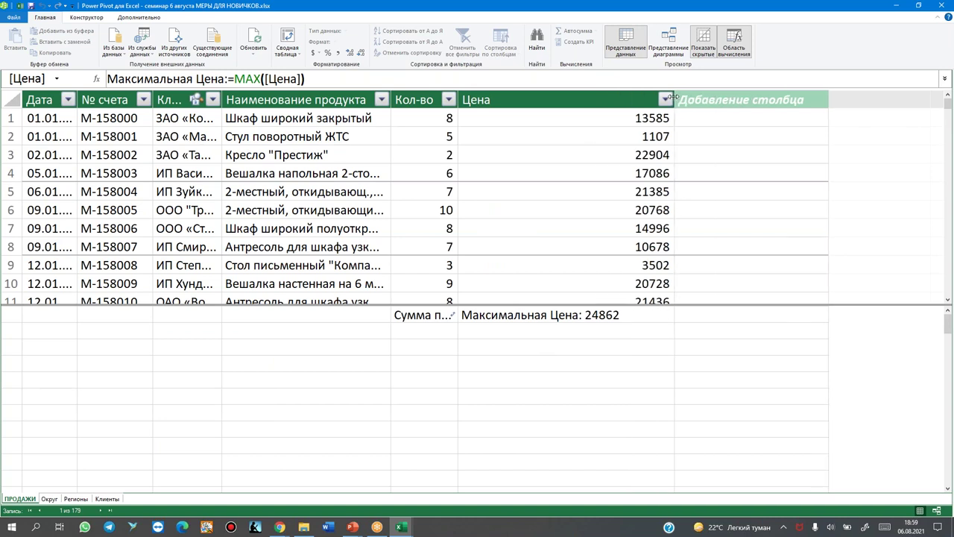
click(599, 315)
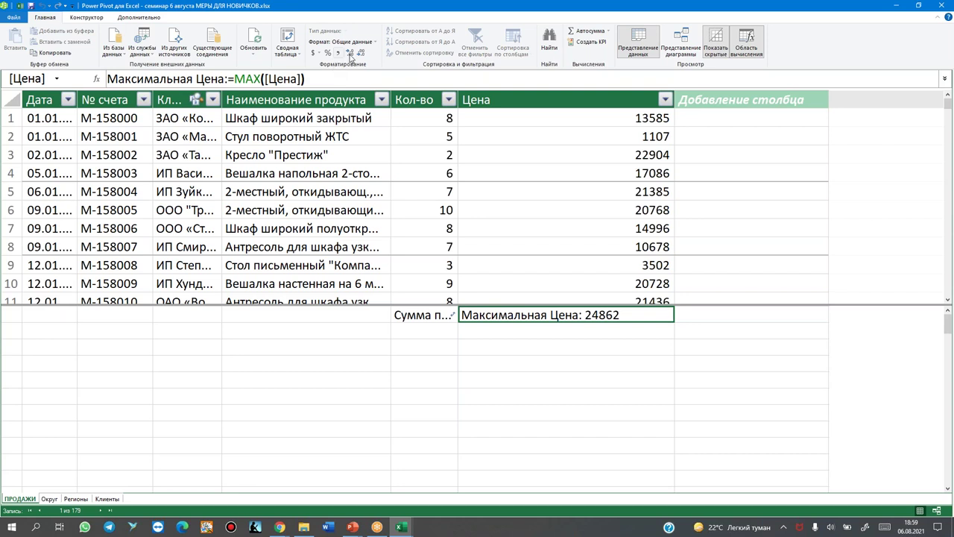
- Browse the Currency category in the full number format options for Максимальная Цена, then cancel
click(374, 42)
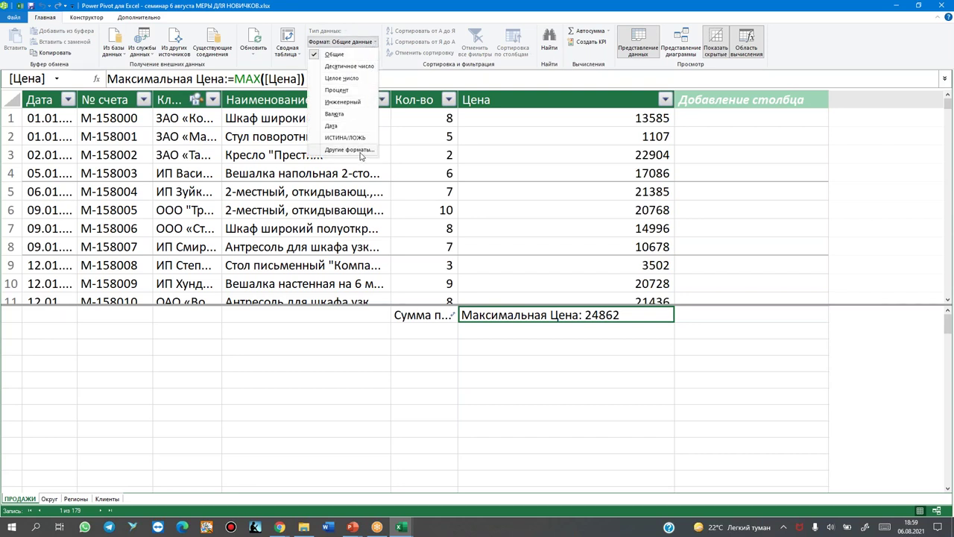
click(361, 151)
click(365, 265)
key(Up)
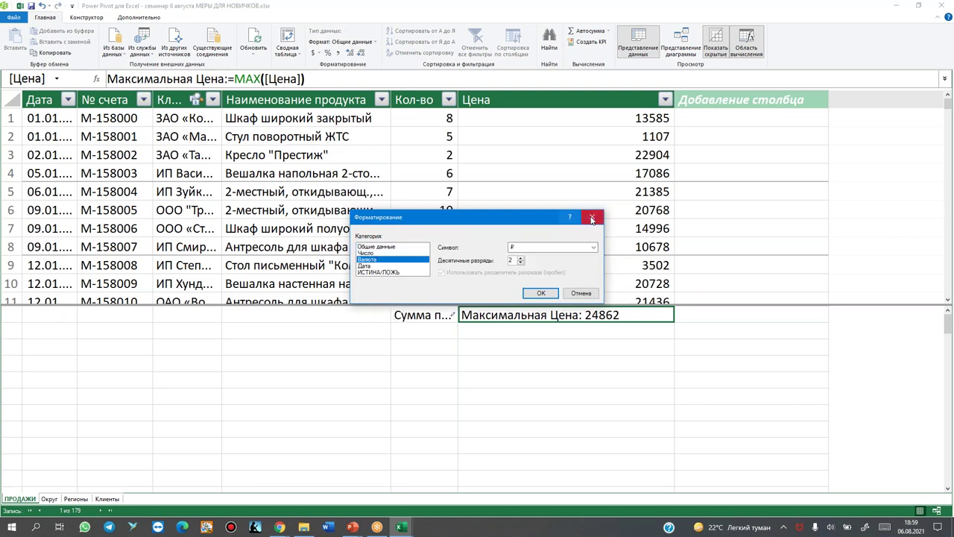
click(593, 219)
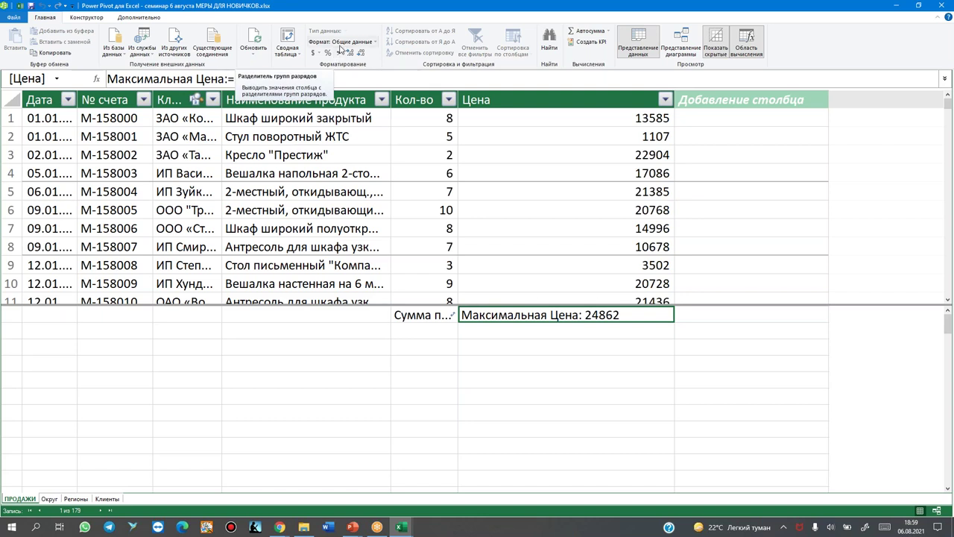
- Format Максимальная Цена as a whole number with thousands separators, showing 24 862
click(340, 54)
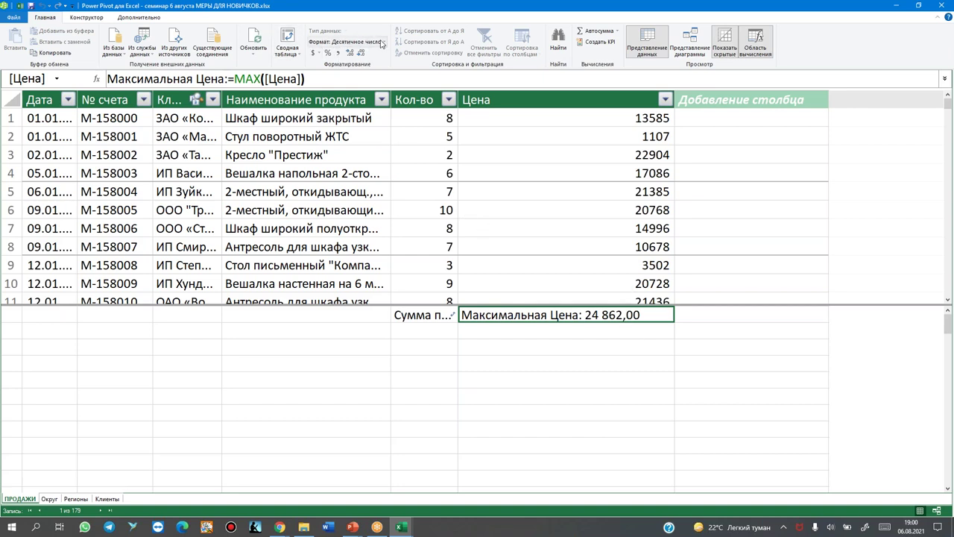
click(384, 43)
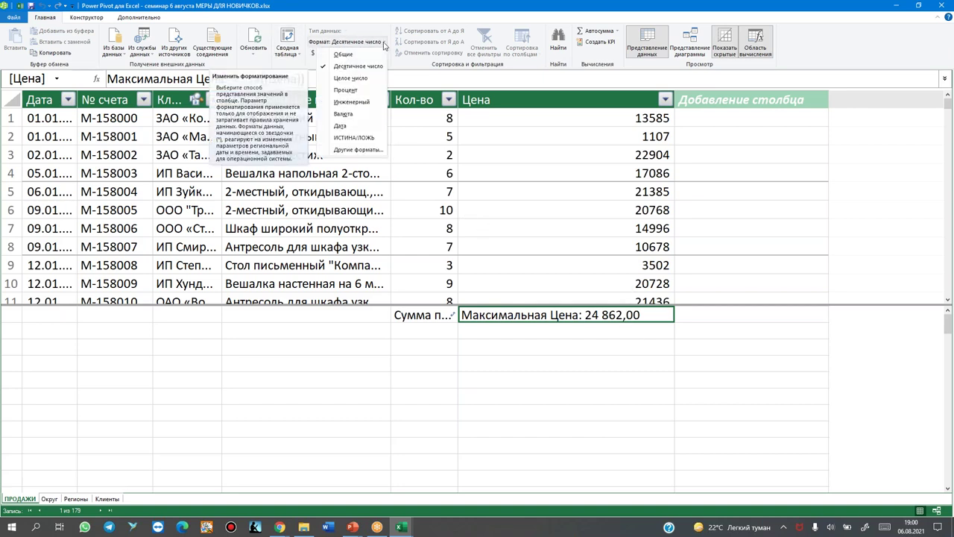
click(351, 78)
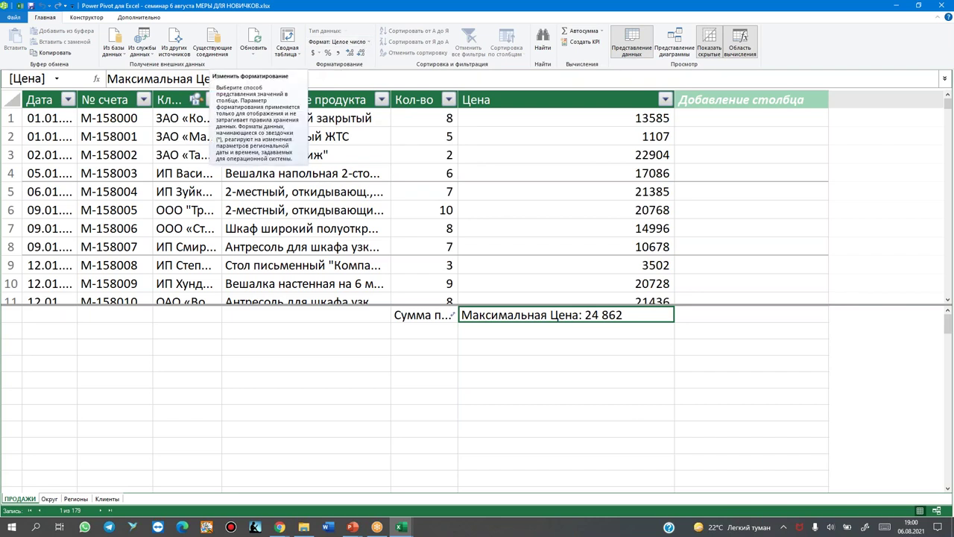
click(590, 346)
click(587, 319)
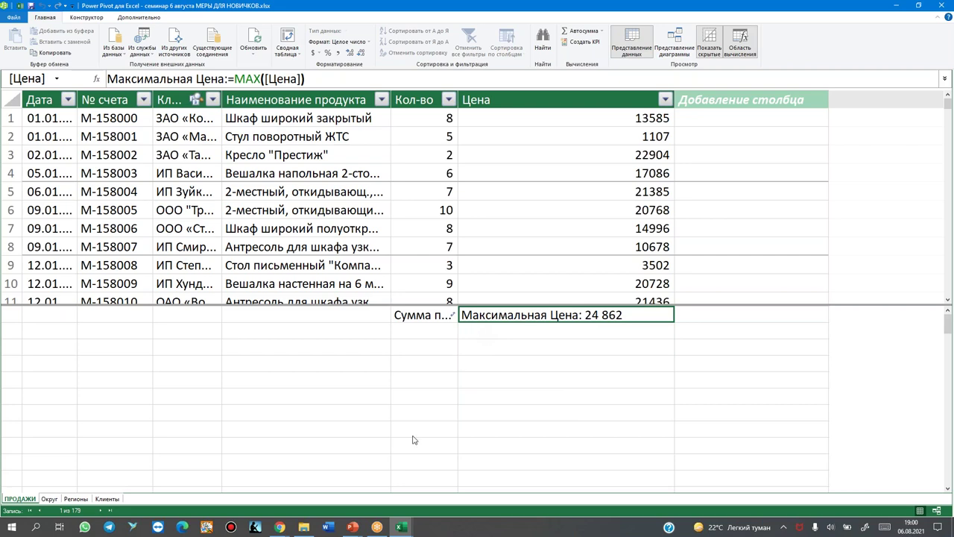
click(400, 526)
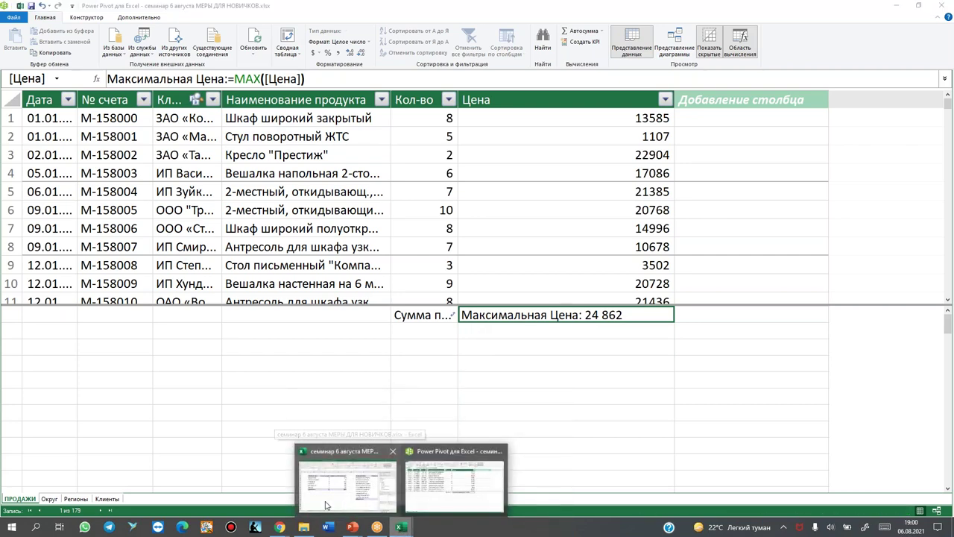
- In the first pivot, replace Федеральный округ rows with Наименование продукта
click(326, 503)
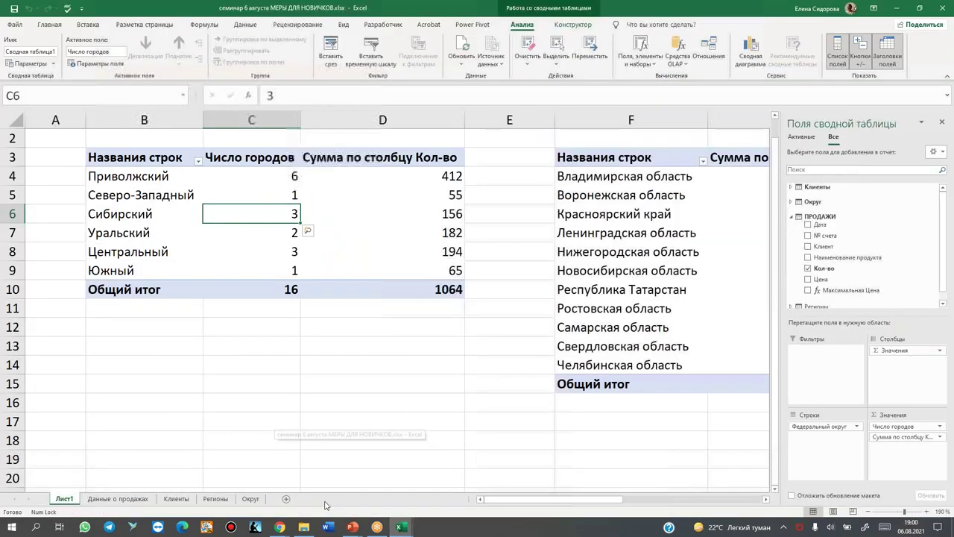
click(766, 502)
click(766, 502)
click(766, 502)
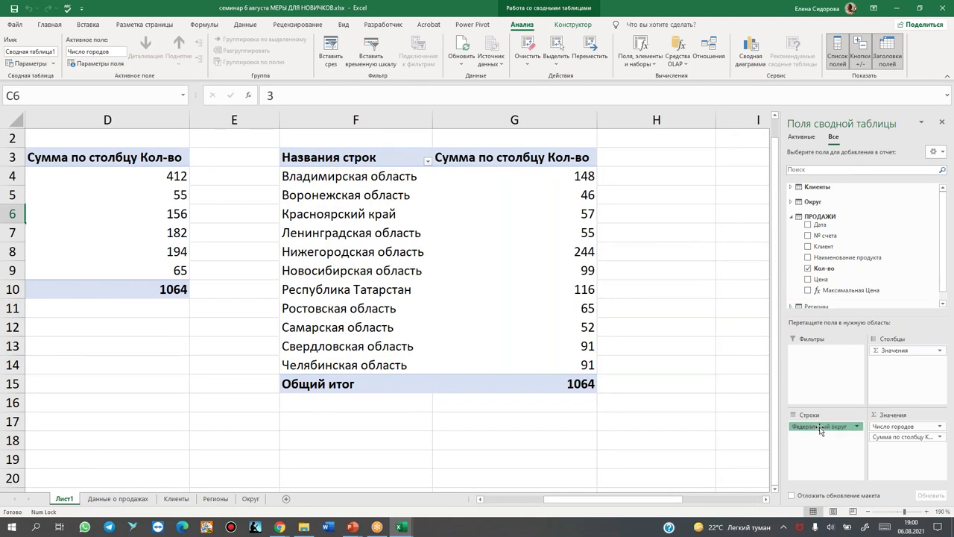
drag(820, 429, 720, 432)
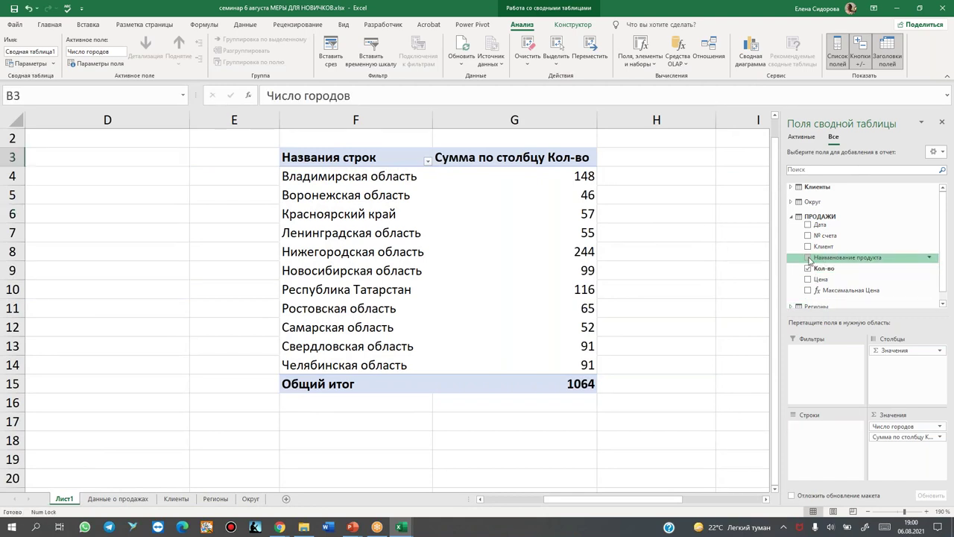
click(809, 259)
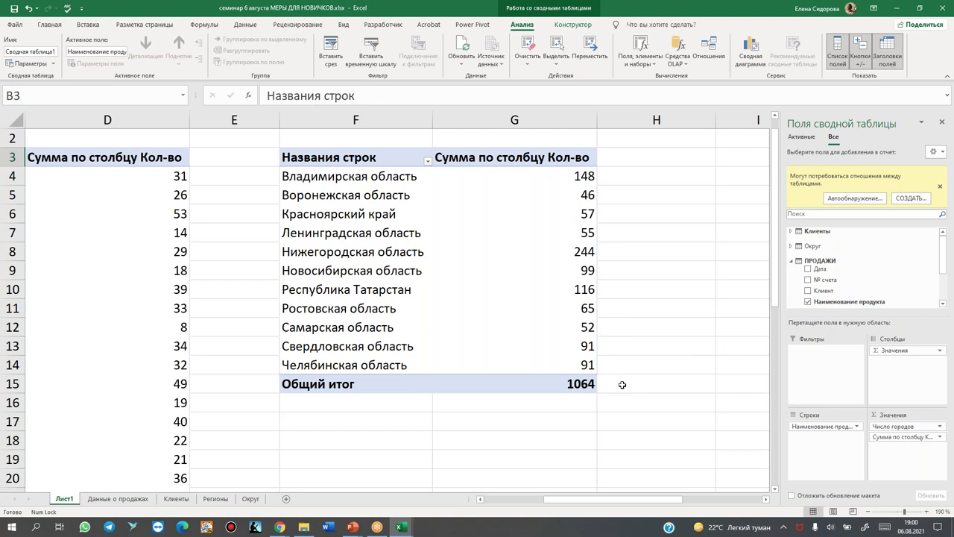
- In the second pivot, list products instead of Субъект федерации and swap the Кол-во sum for Цена
click(368, 294)
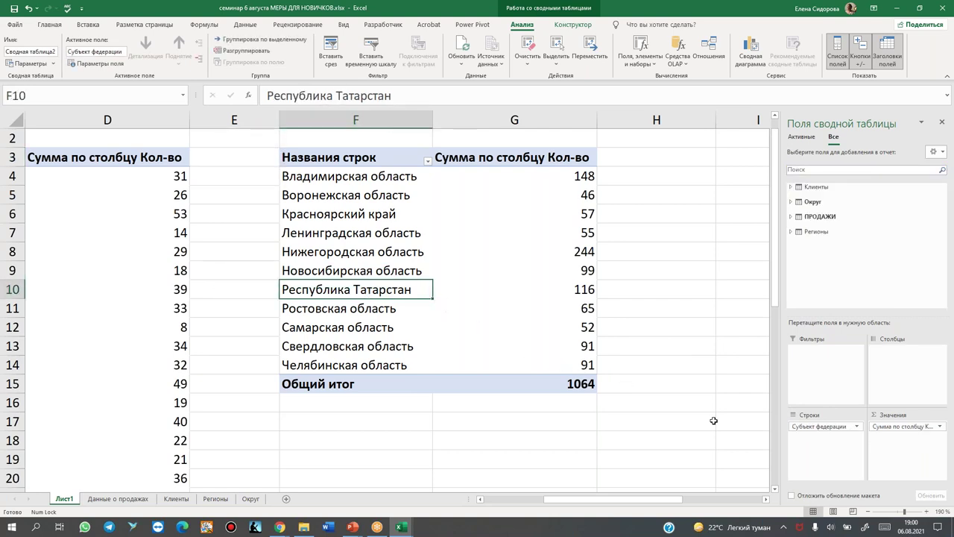
drag(811, 426, 682, 432)
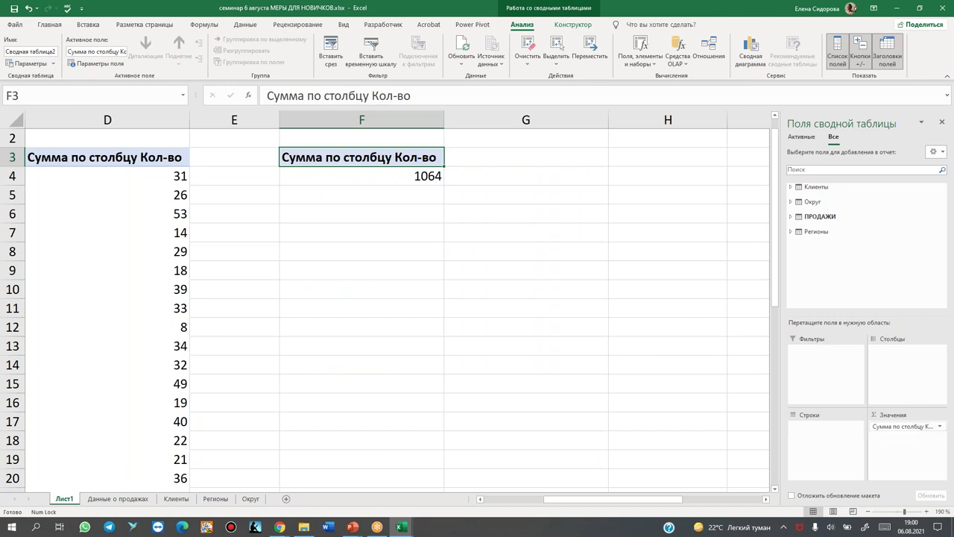
click(791, 216)
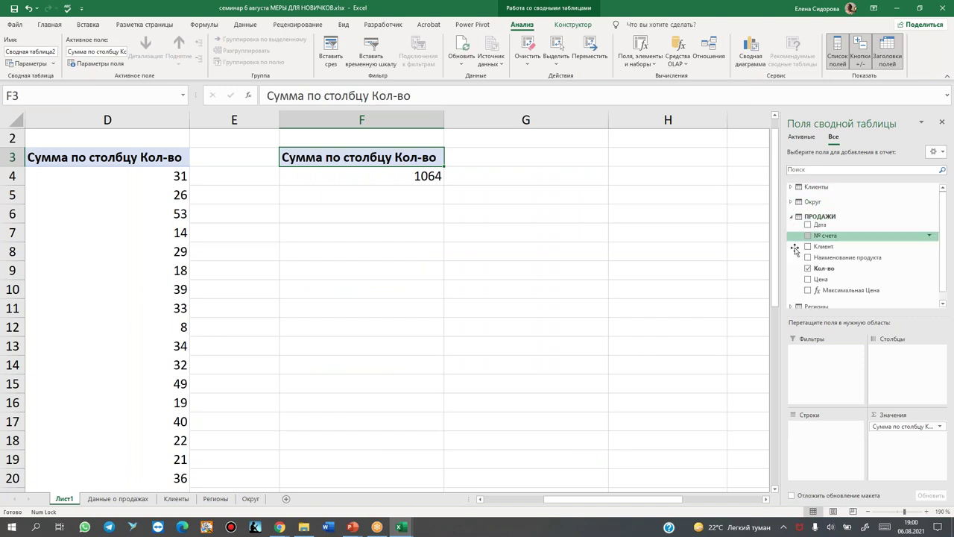
click(807, 258)
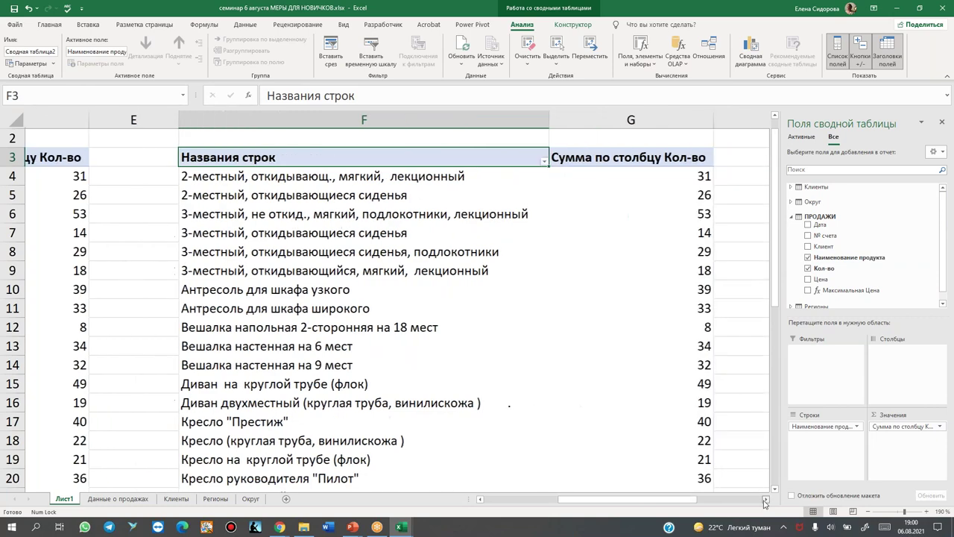
click(766, 498)
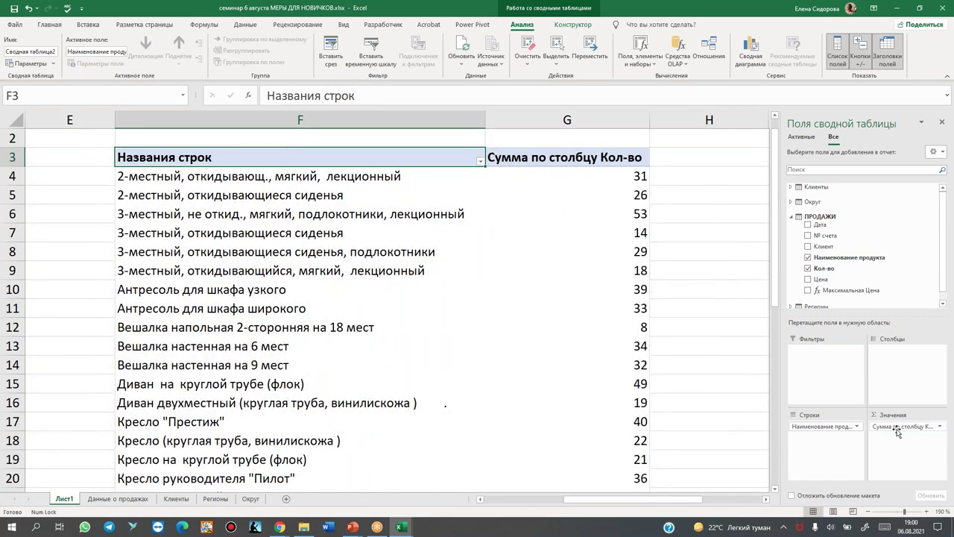
drag(878, 423, 734, 406)
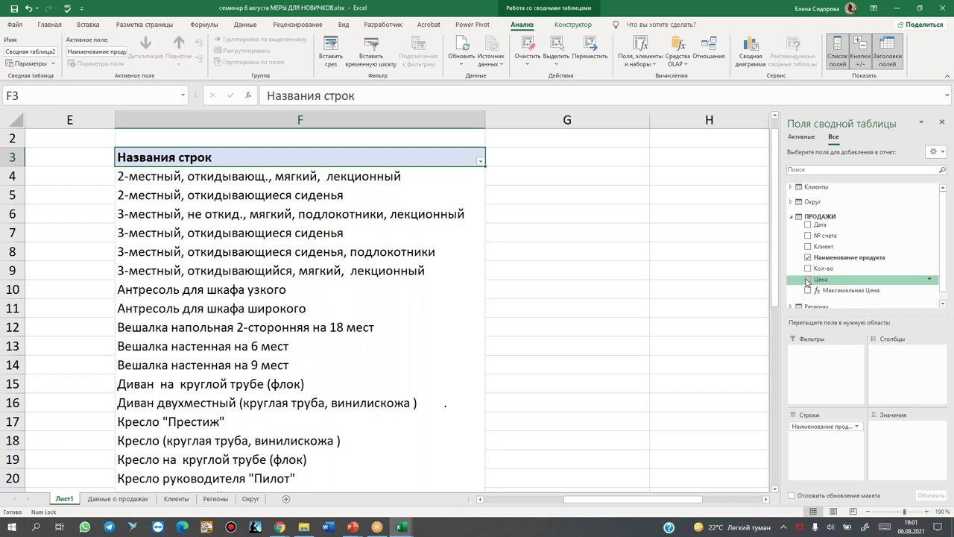
click(808, 279)
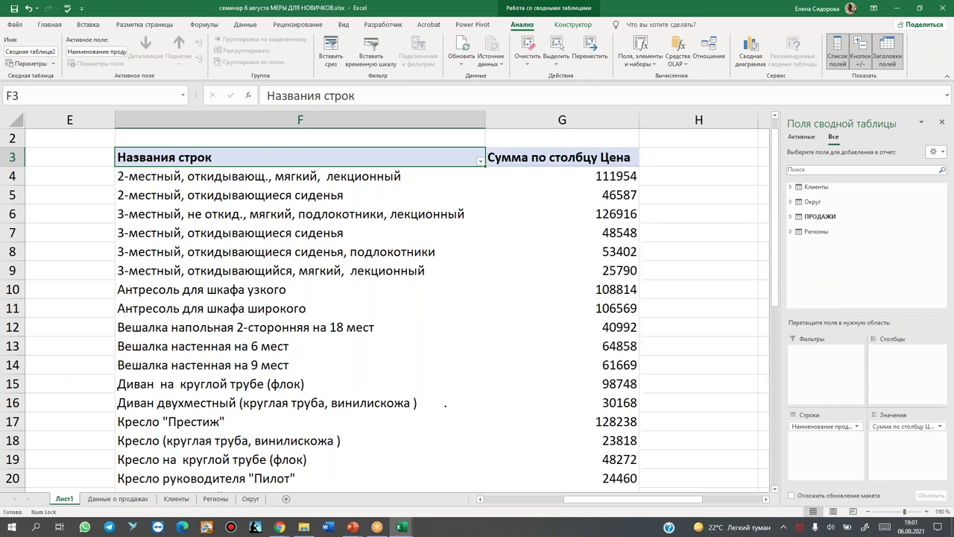
- Summarize the Цена values by maximum, giving Максимум в столбце Цена (24654 for the first product)
right_click(601, 239)
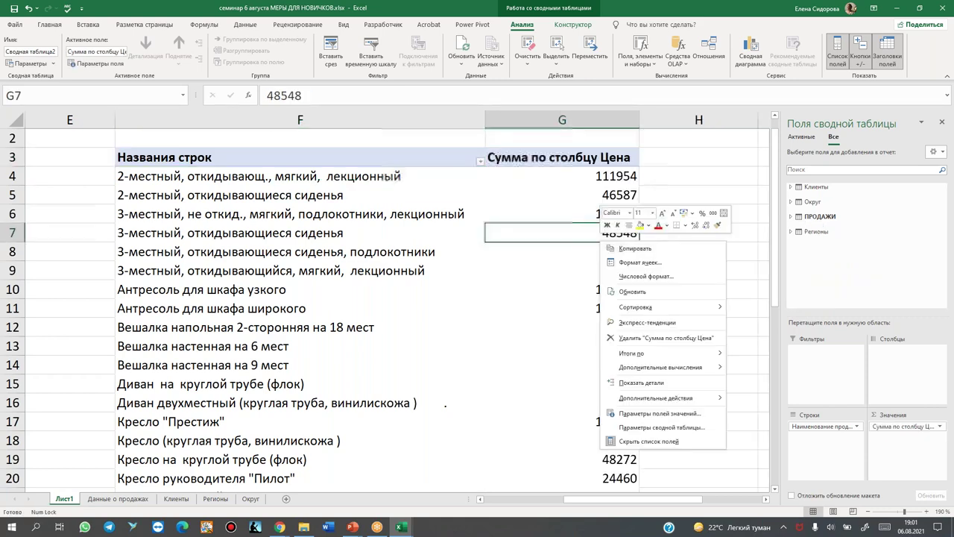
mouse_move(632, 353)
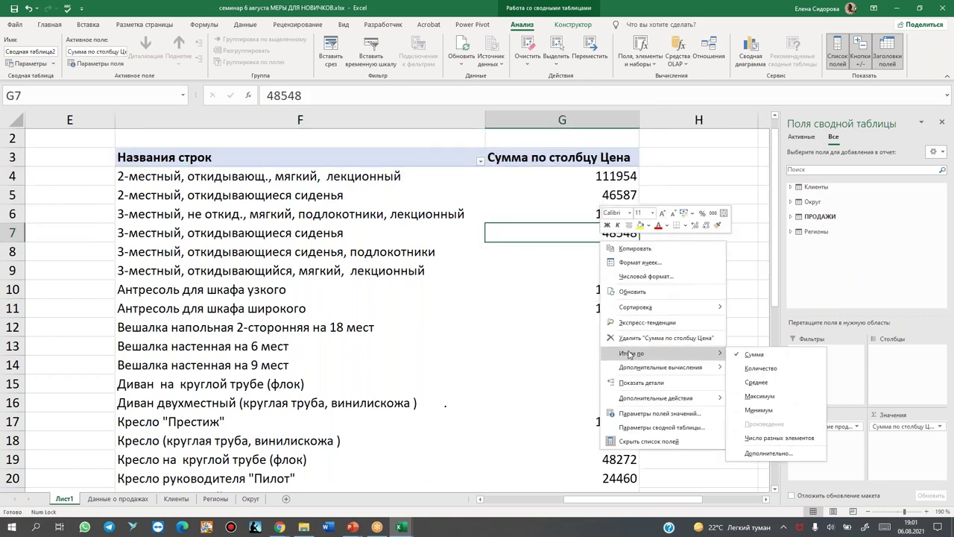
click(757, 397)
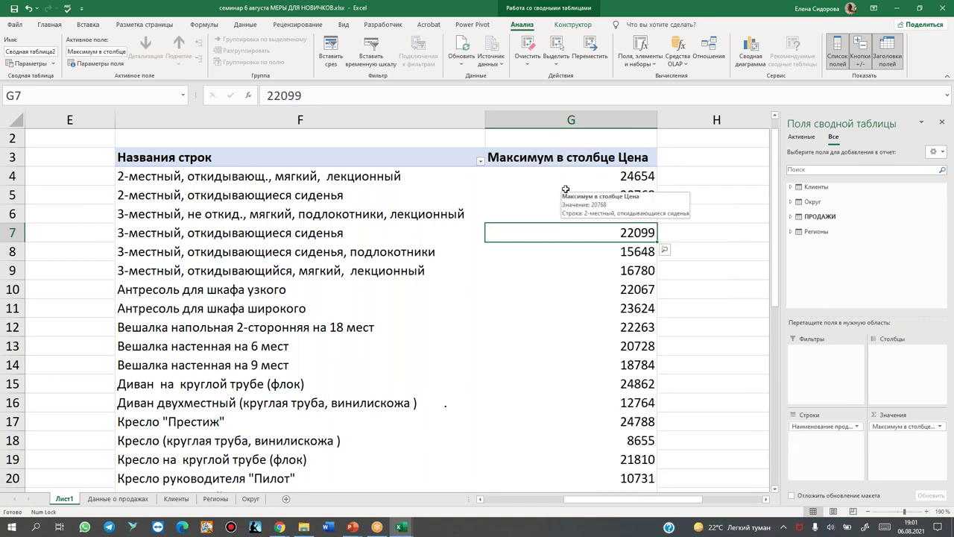
click(791, 216)
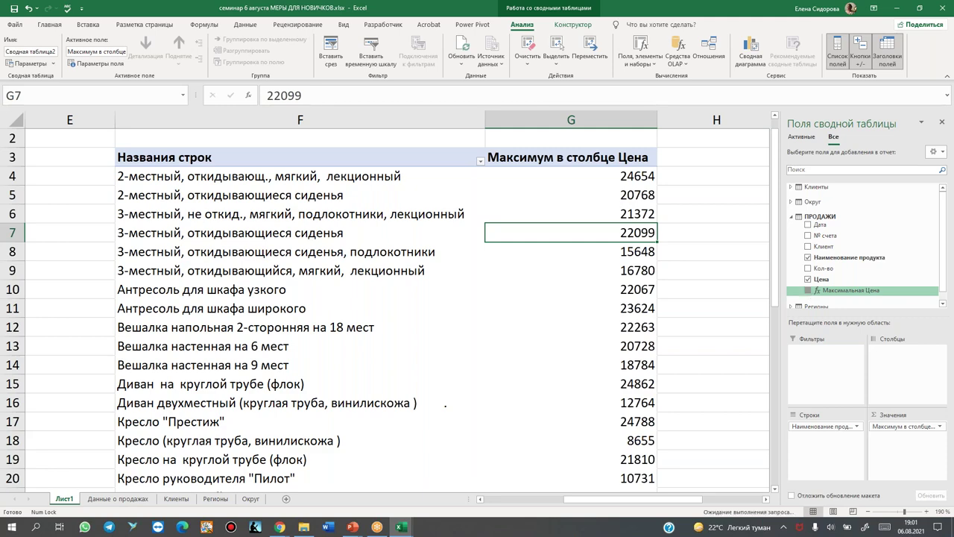
- Add the Максимальная Цена measure to the pivot and compare it against Максимум в столбце Цена
click(808, 291)
click(767, 502)
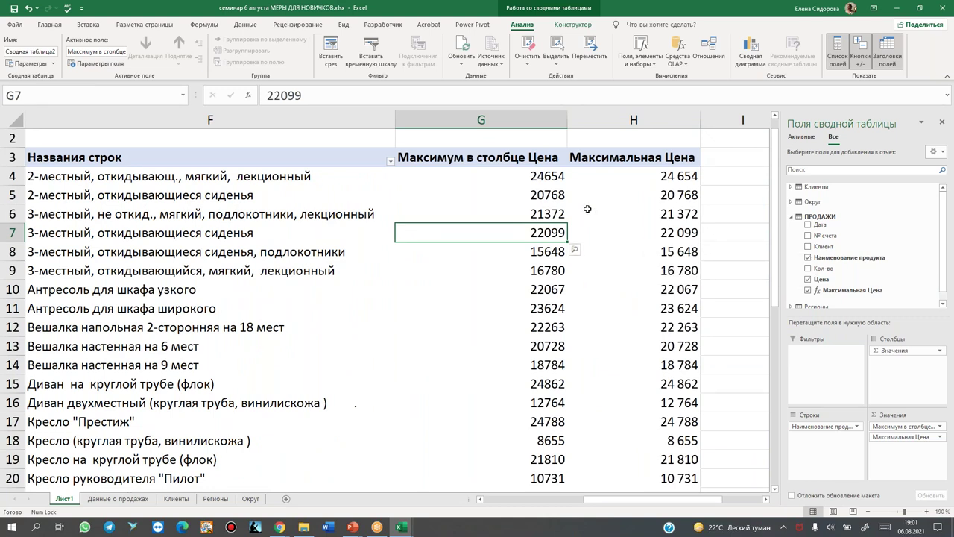
click(437, 157)
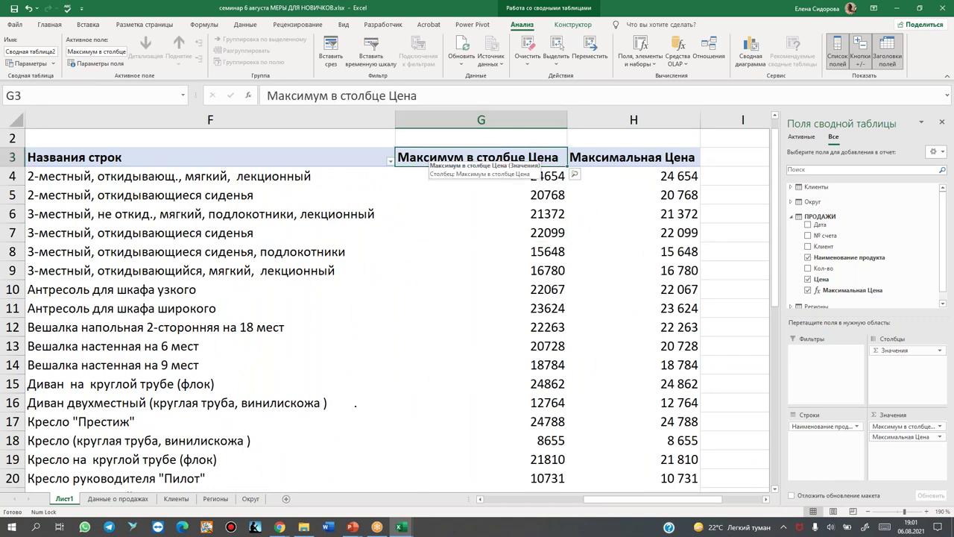
click(637, 156)
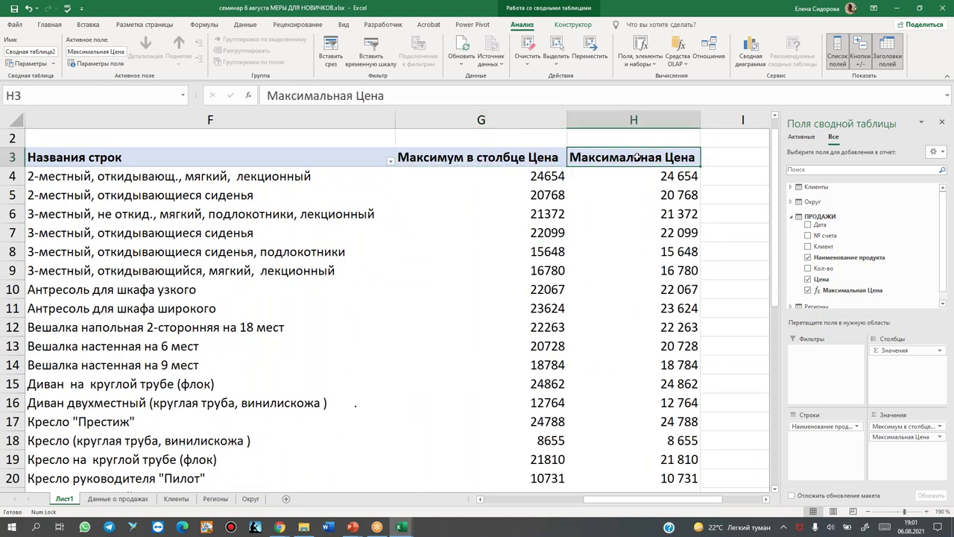
click(498, 192)
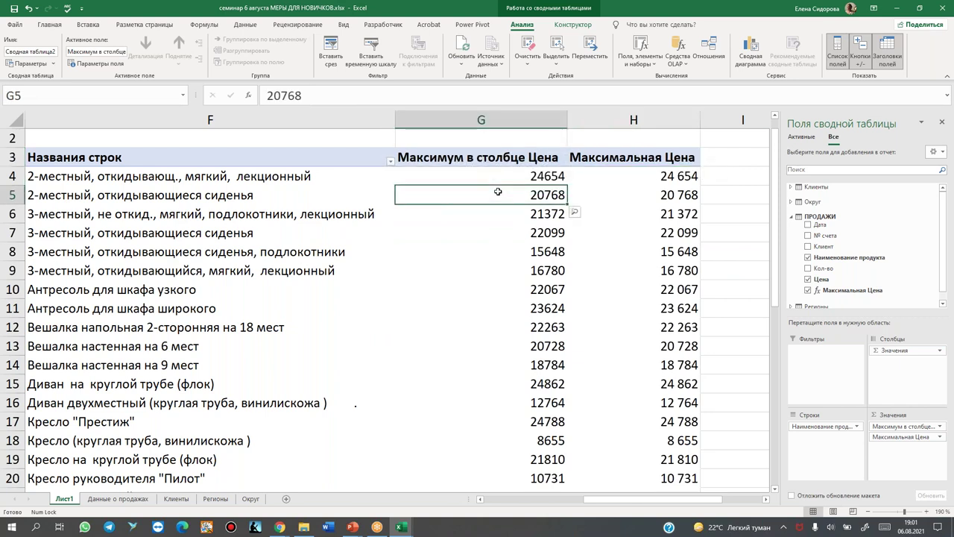
click(648, 178)
scroll(639, 222, down, 3)
scroll(634, 224, down, 10)
scroll(626, 229, up, 3)
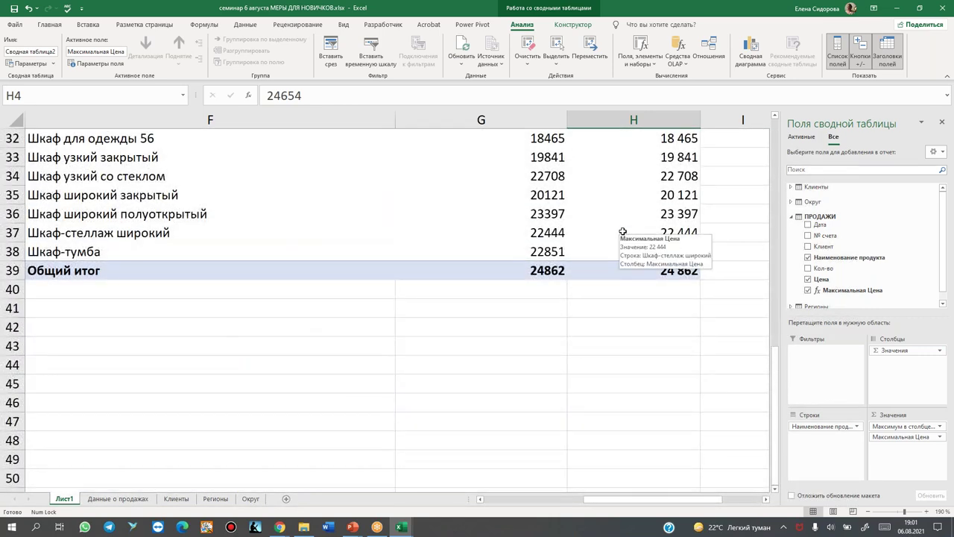
scroll(623, 232, up, 3)
scroll(623, 232, up, 7)
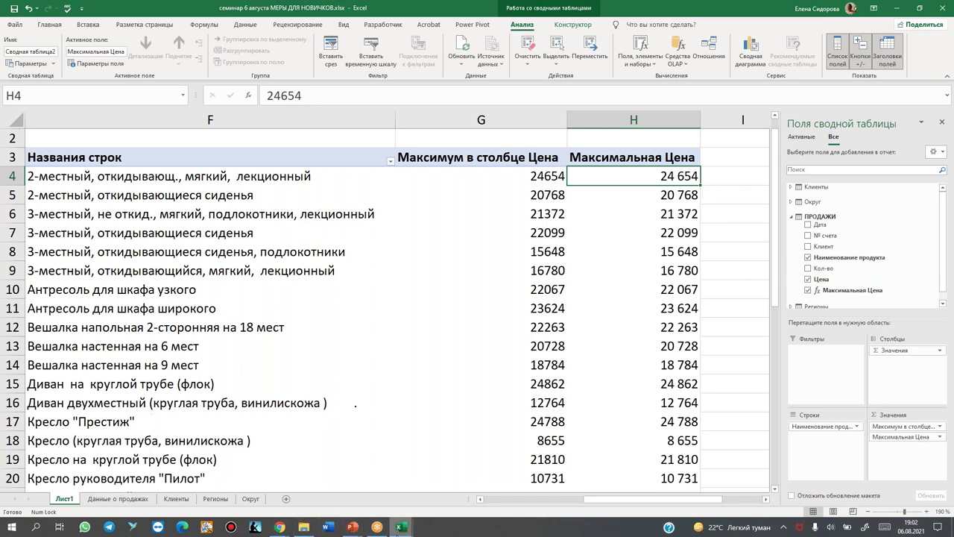
mouse_move(401, 527)
click(452, 477)
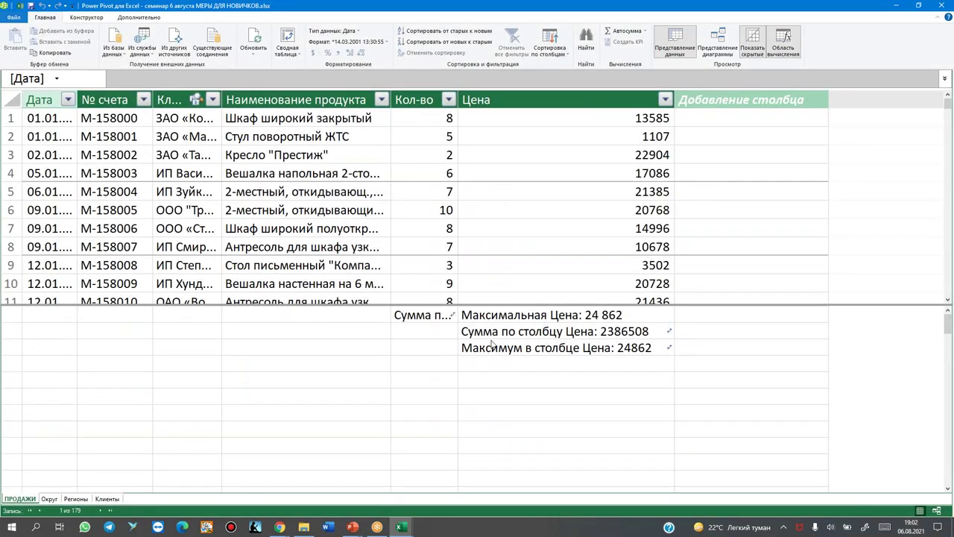
- Review the formulas of the Максимум в столбце Цена and Сумма по столбцу Цена measures
click(570, 328)
click(571, 349)
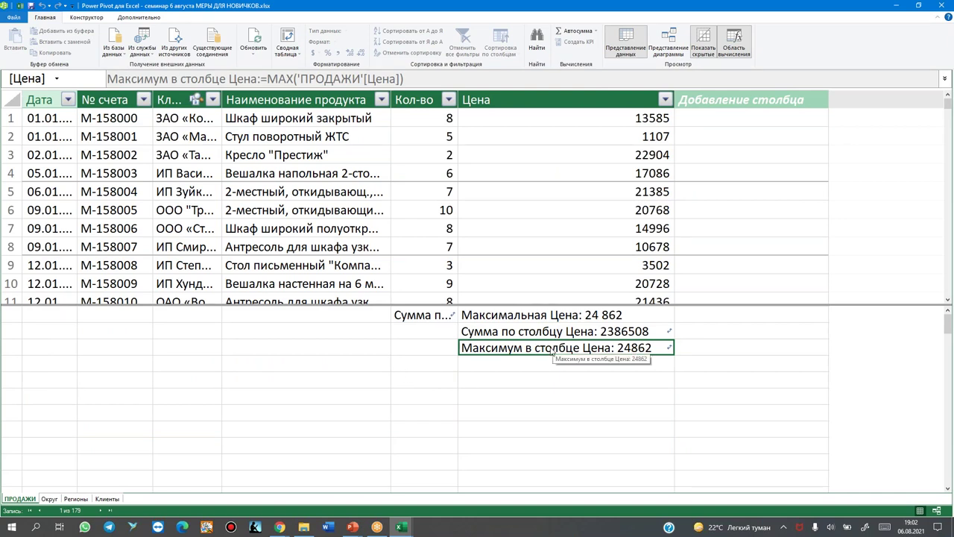
click(480, 334)
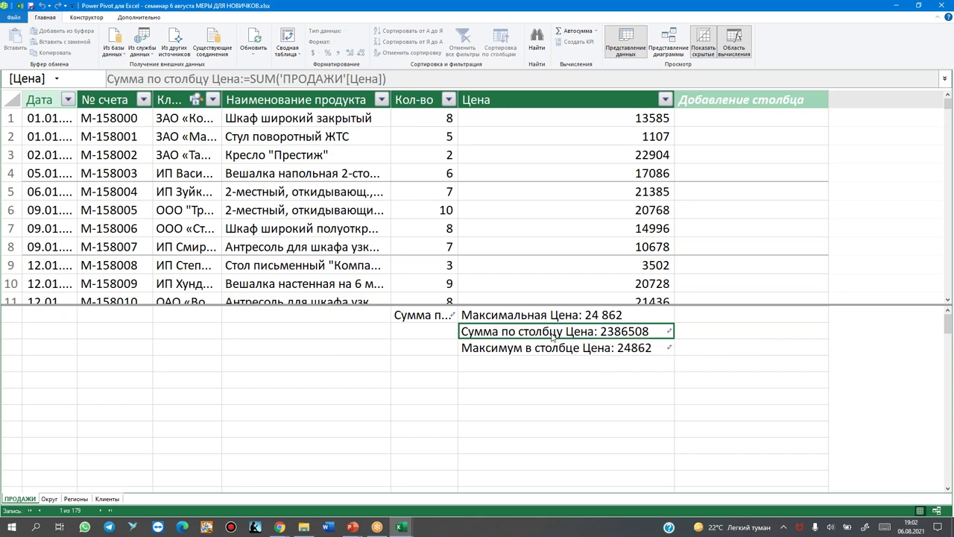
- Delete the Сумма по столбцу Цена measure from the model
right_click(486, 333)
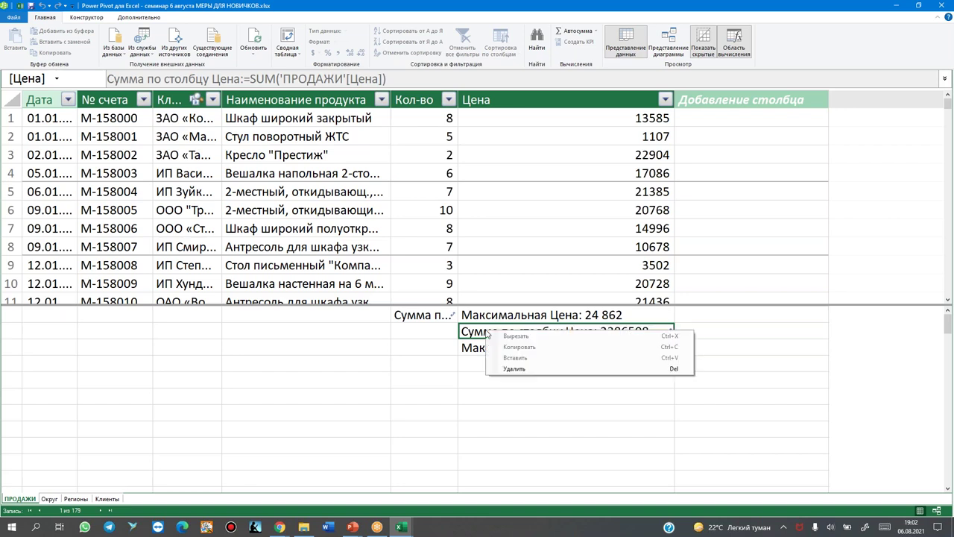
click(512, 375)
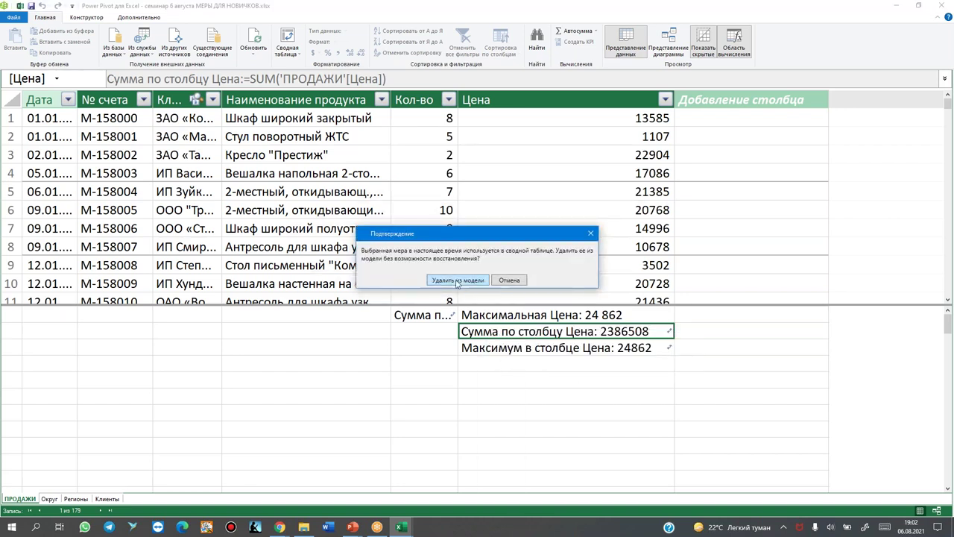
click(453, 281)
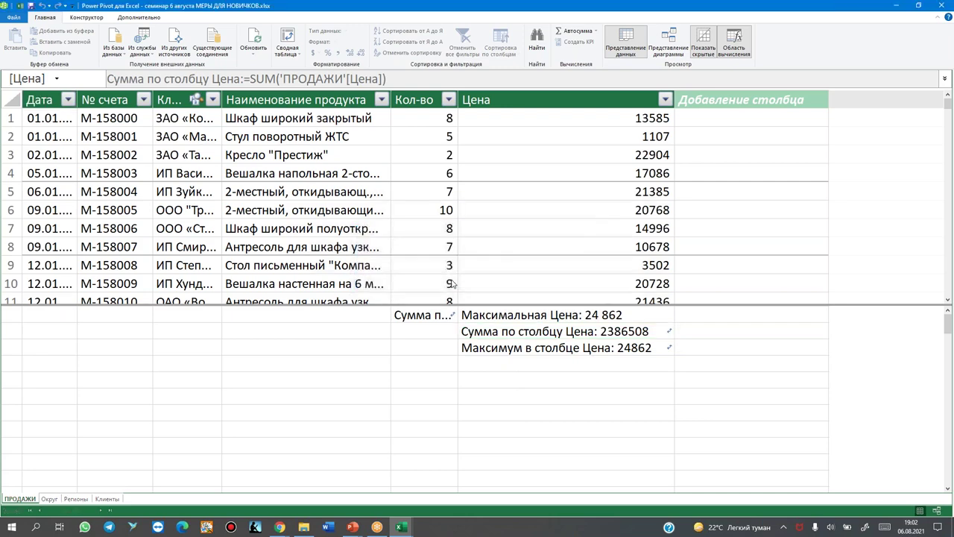
click(556, 393)
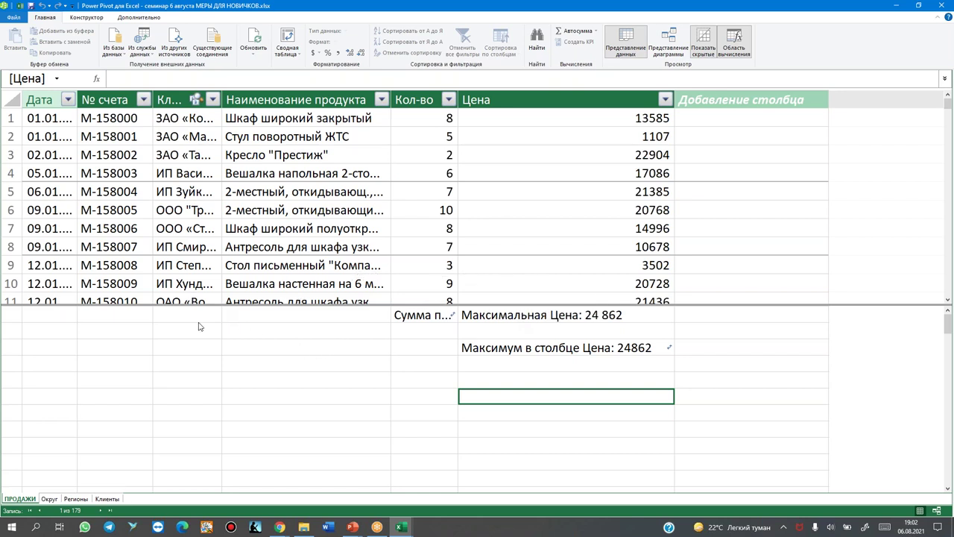
- Widen the Клиент column and select the first calculation cell beneath it
click(251, 320)
click(165, 319)
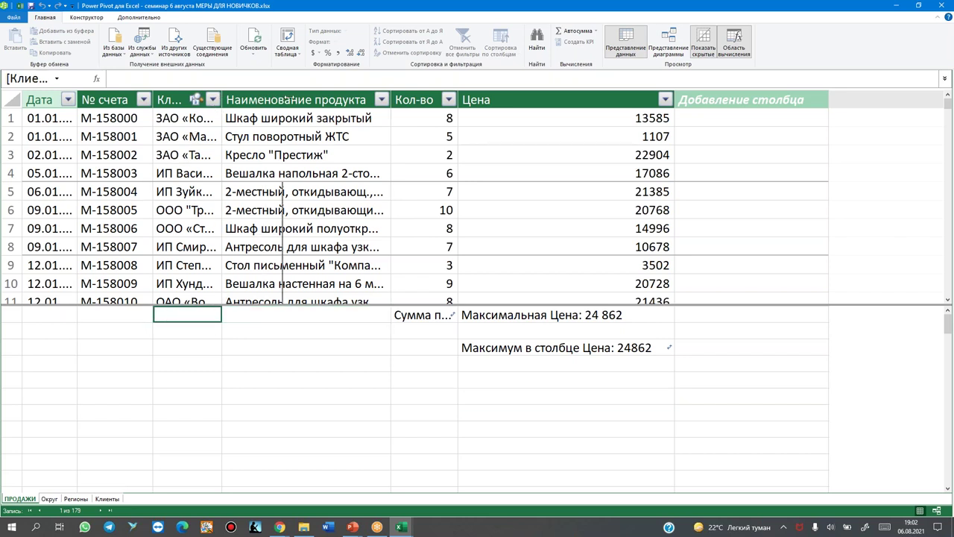
drag(283, 97, 292, 98)
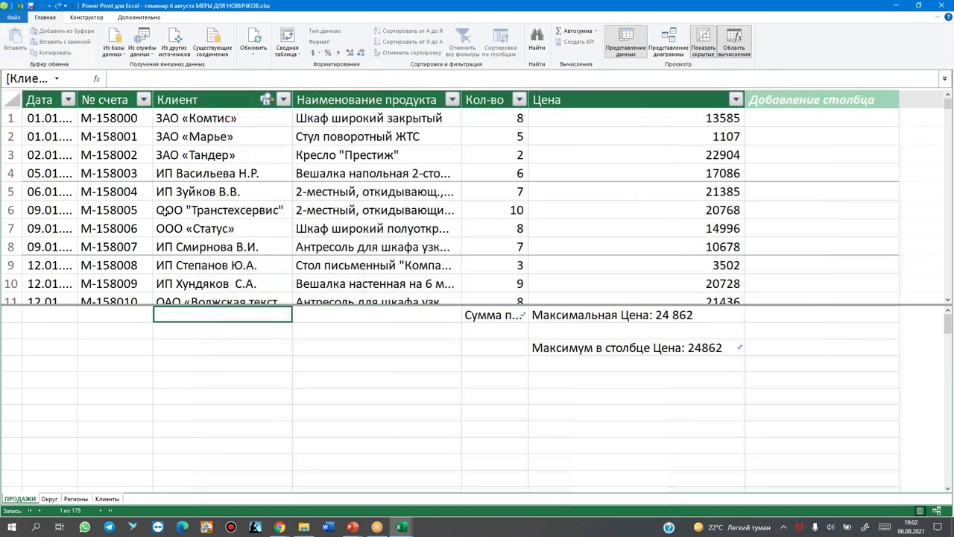
click(96, 317)
click(831, 331)
click(371, 461)
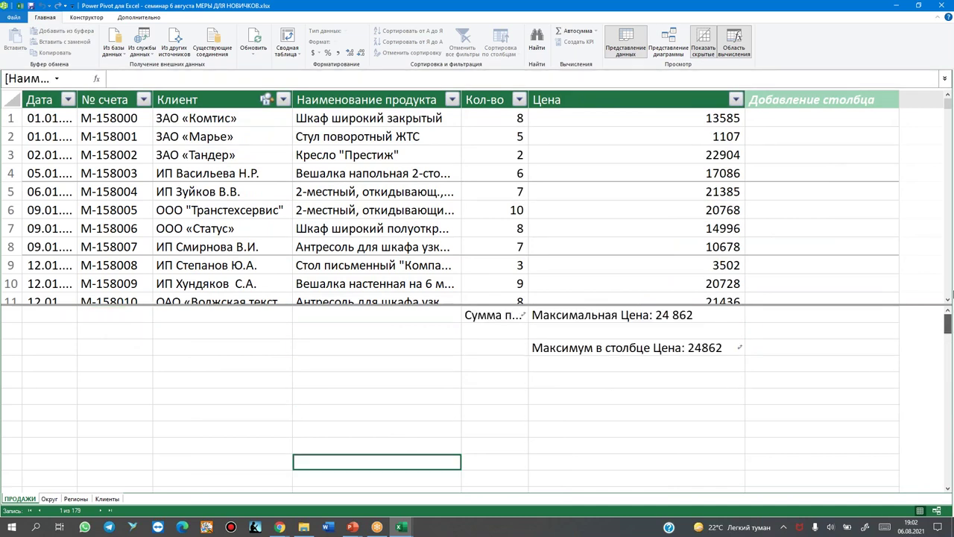
click(257, 331)
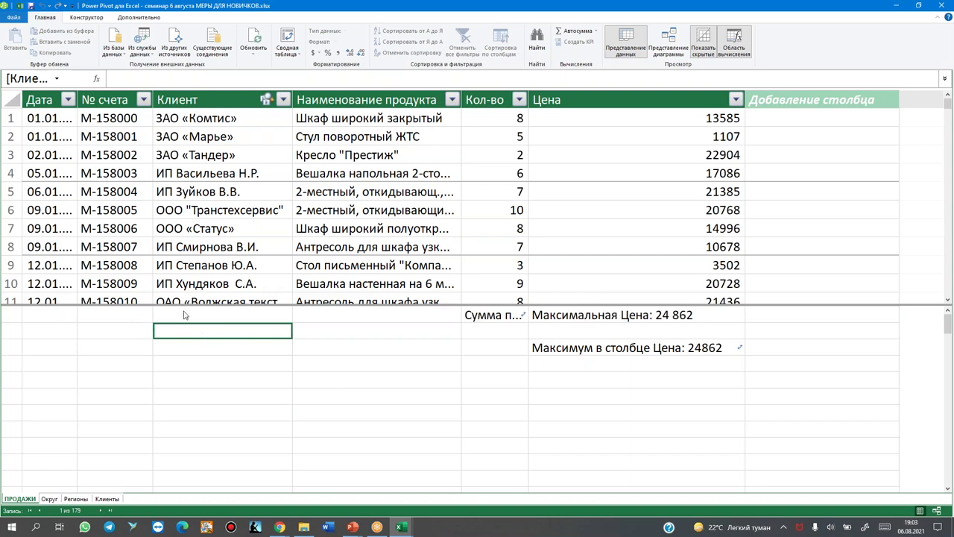
click(161, 314)
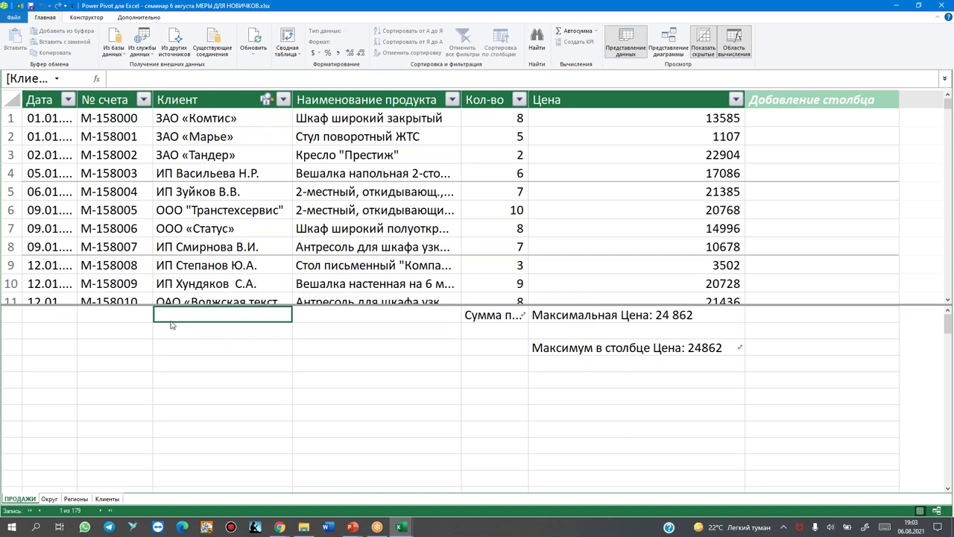
- Begin the measure formula Средняя цена, р:=AVERAGE( via autocomplete
click(188, 78)
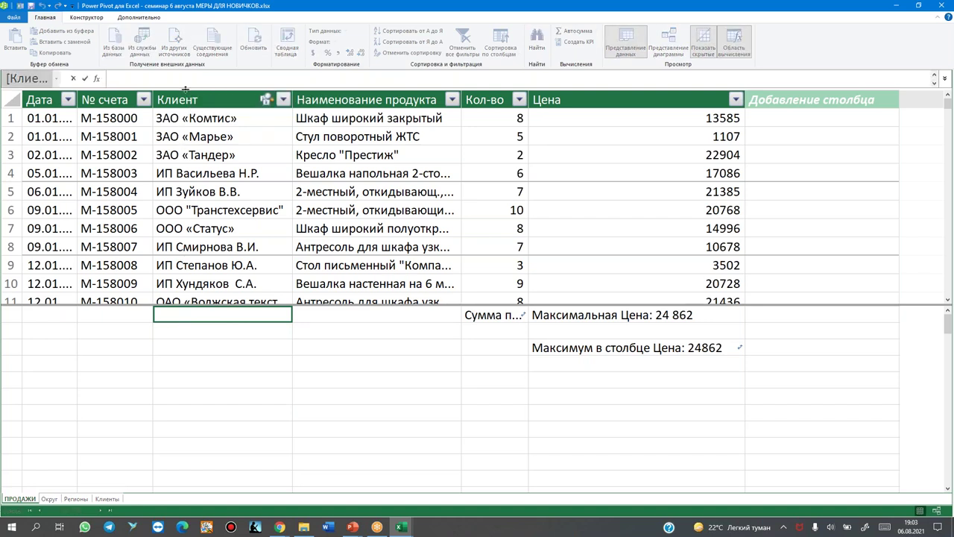
key(Escape)
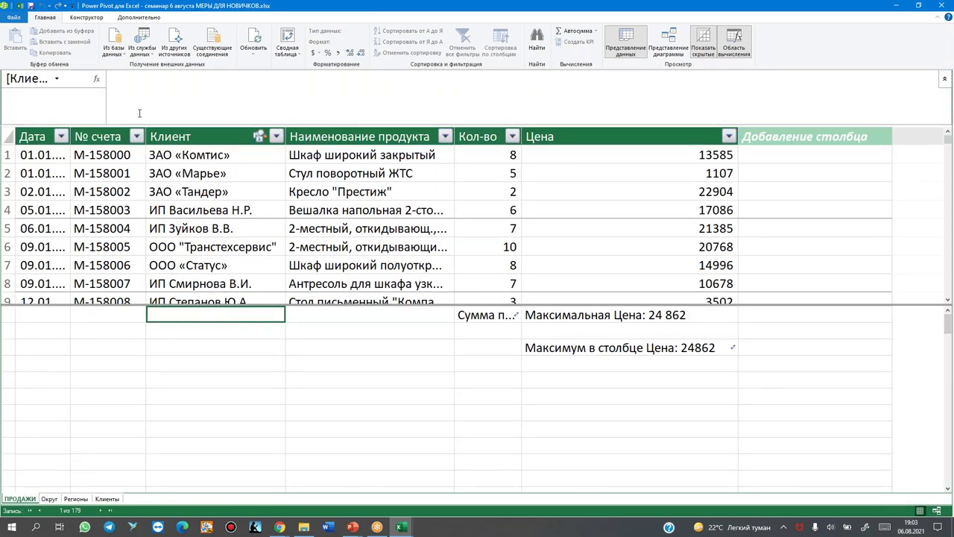
click(142, 78)
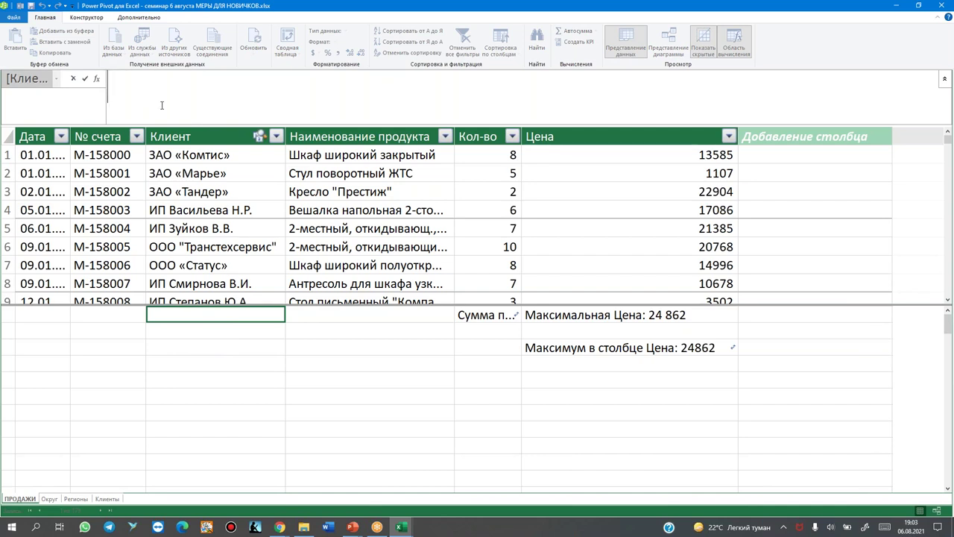
text(Средняя )
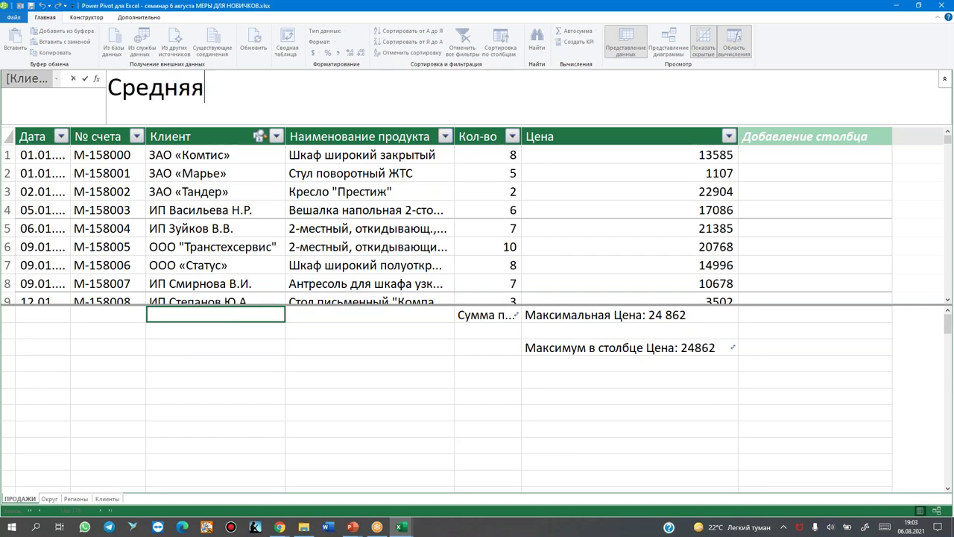
text(цена, )
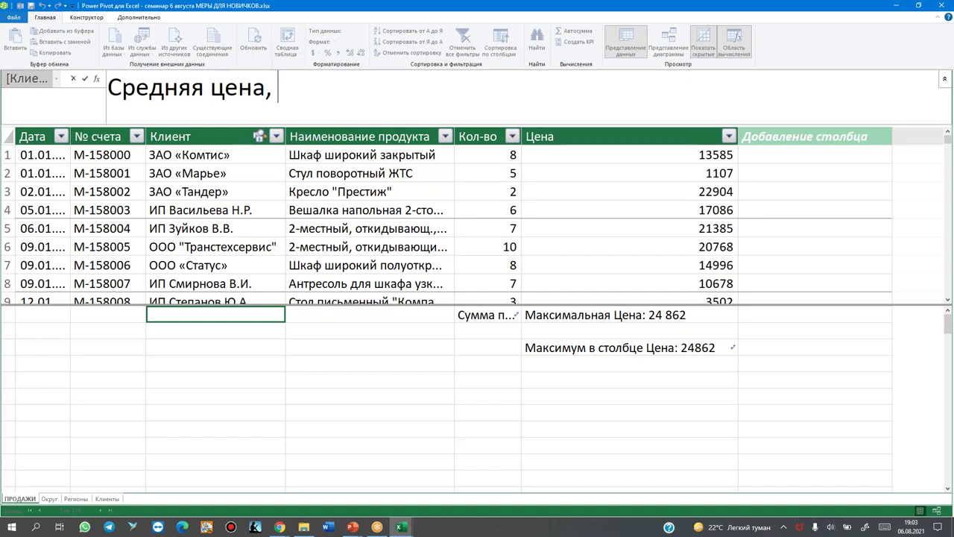
text(р)
text(:=)
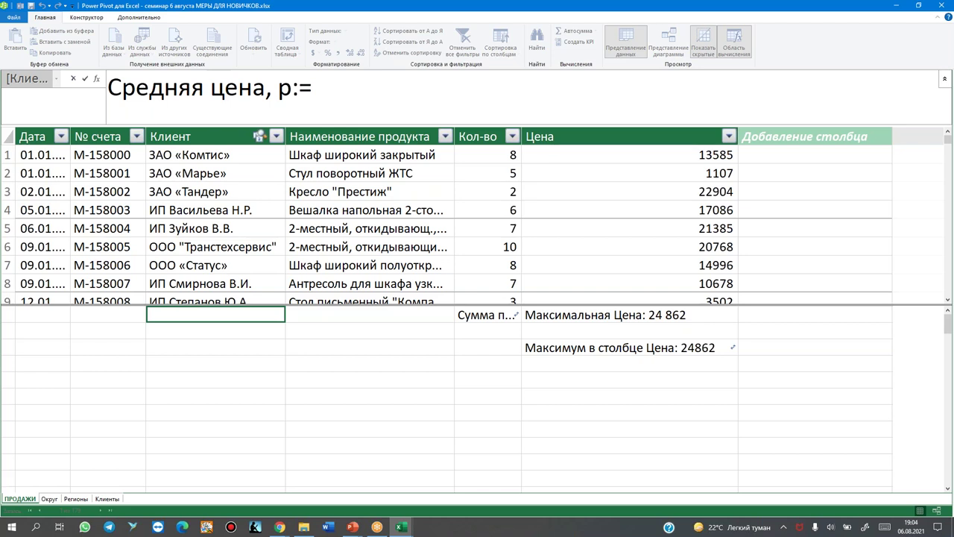
key(super+space)
text(a)
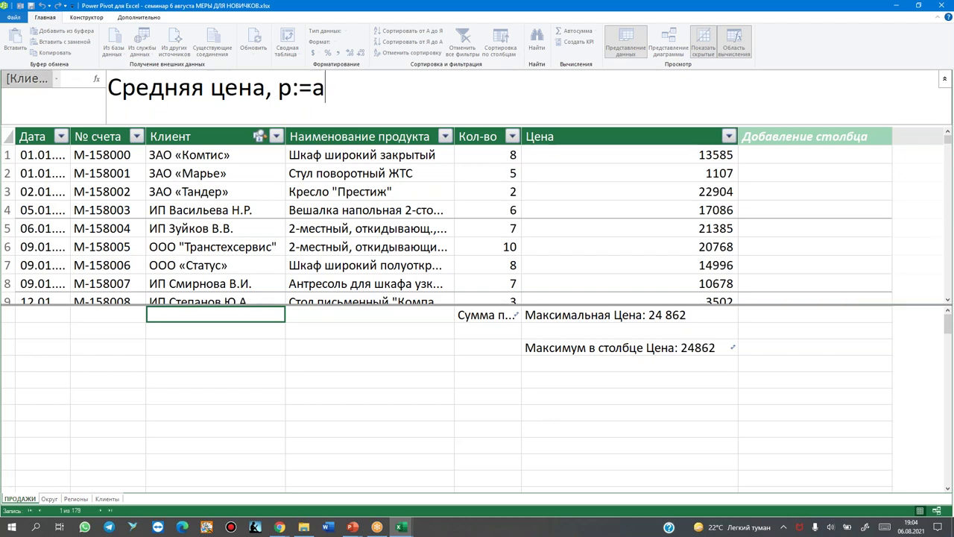
text(v)
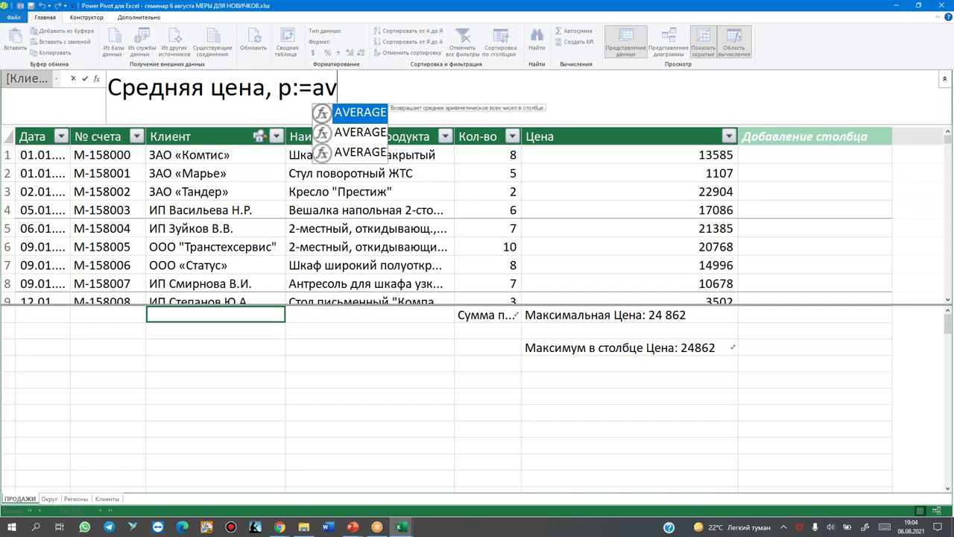
key(Tab)
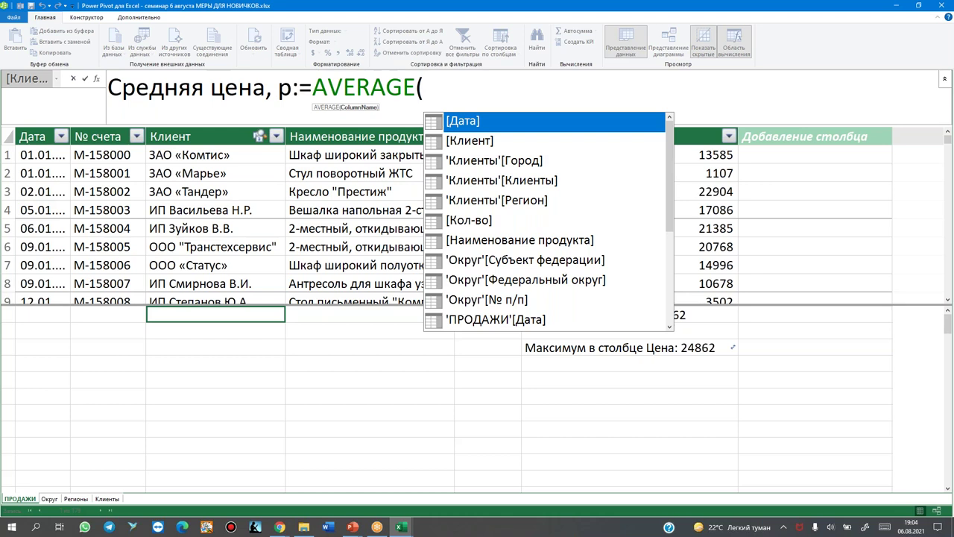
- Insert a [Цена] column reference into AVERAGE, then erase it to redo the reference
text(')
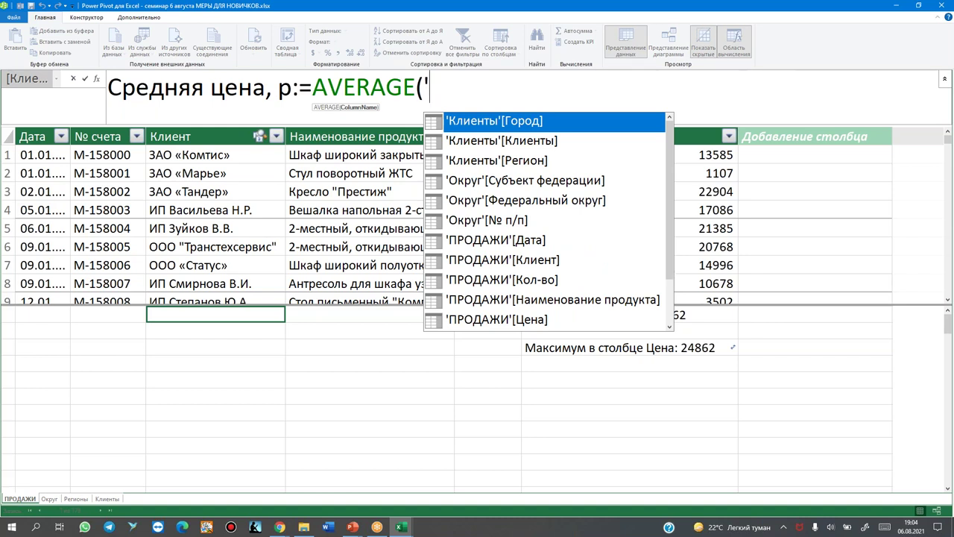
key(BackSpace)
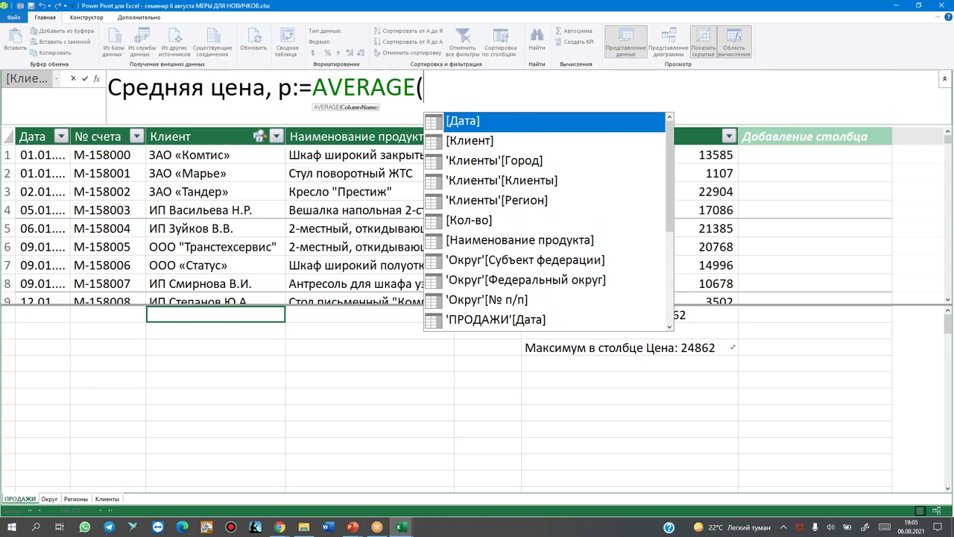
text([)
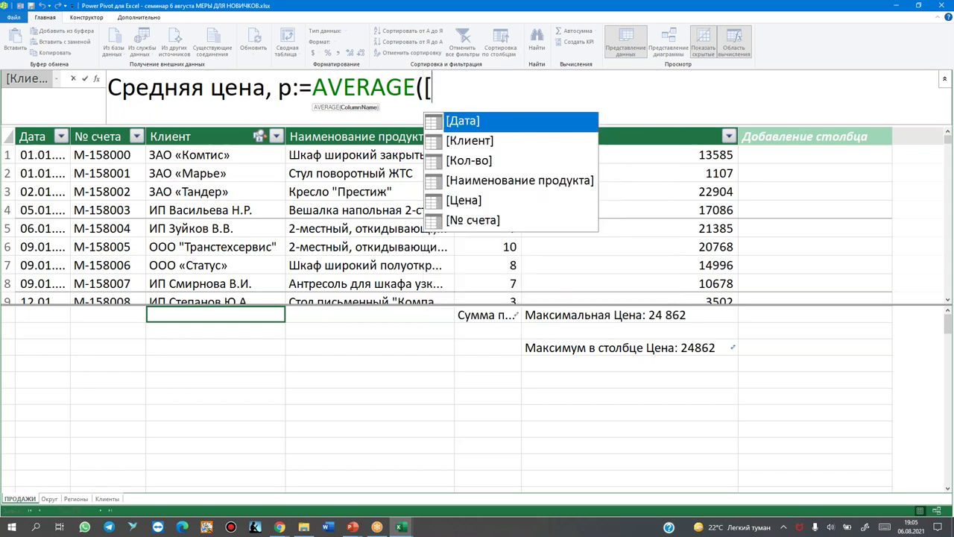
key(Down)
key(Down)
key(Down)
key(Down)
key(Tab)
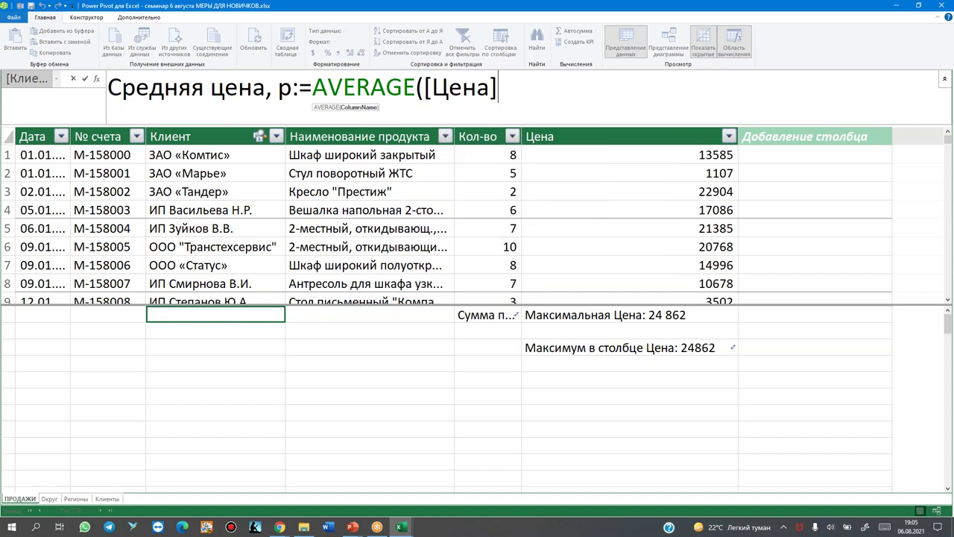
text())
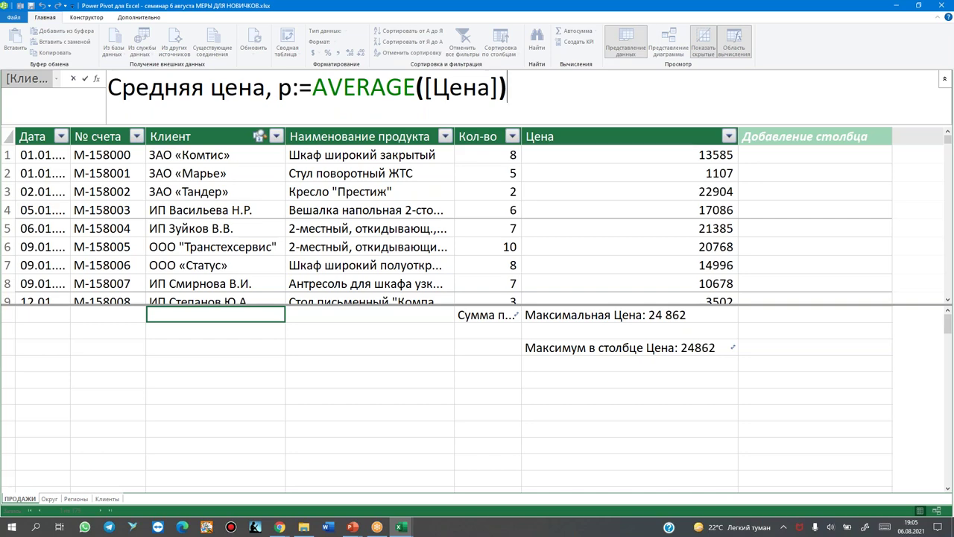
key(BackSpace)
key(BackSpace)
key(BackSpace)
key(BackSpace)
key(BackSpace)
key(BackSpace)
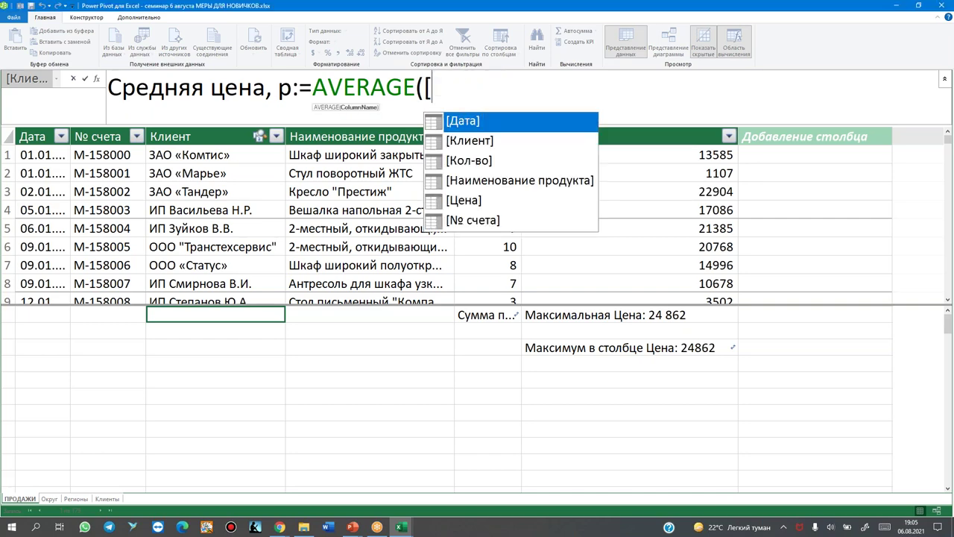
key(BackSpace)
text(')
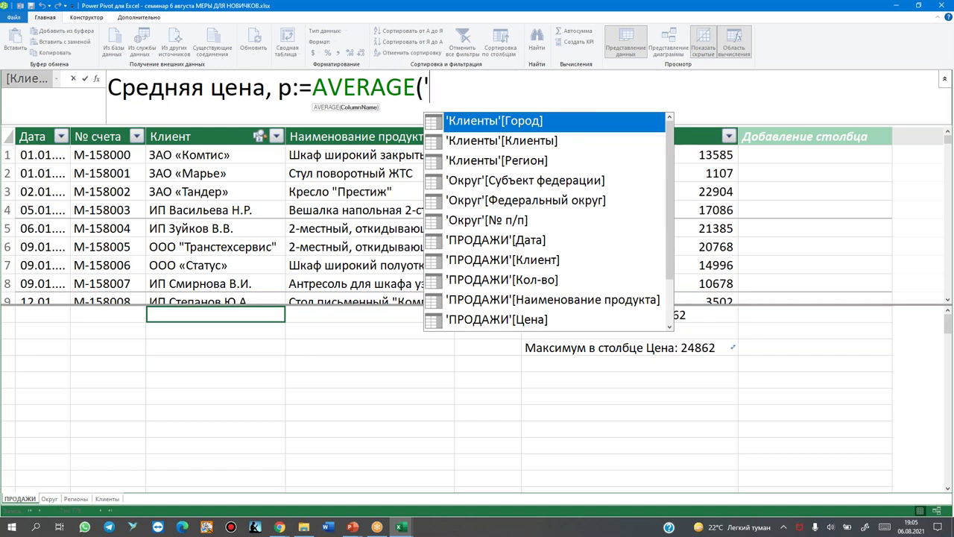
key(super+space)
text(пр)
key(Down)
key(Down)
key(Down)
key(Down)
key(Tab)
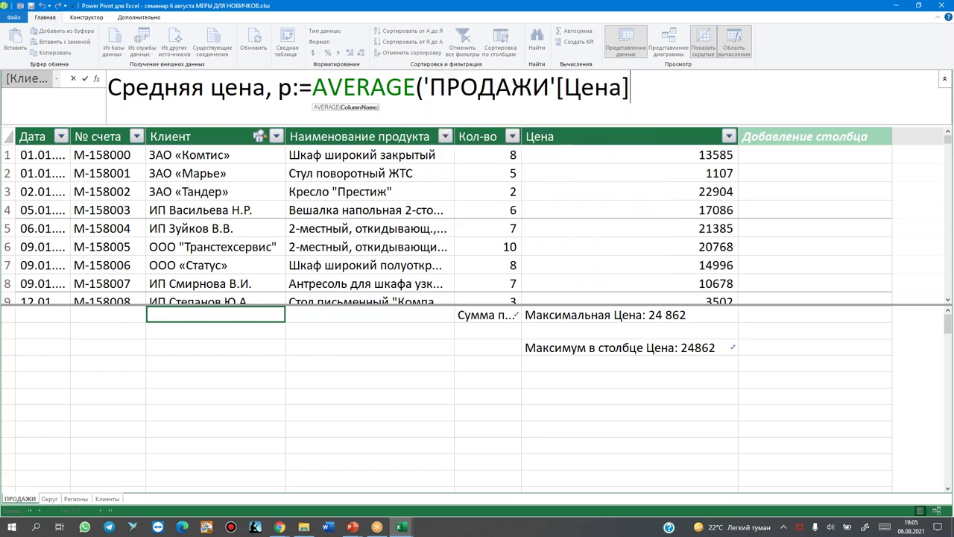
text())
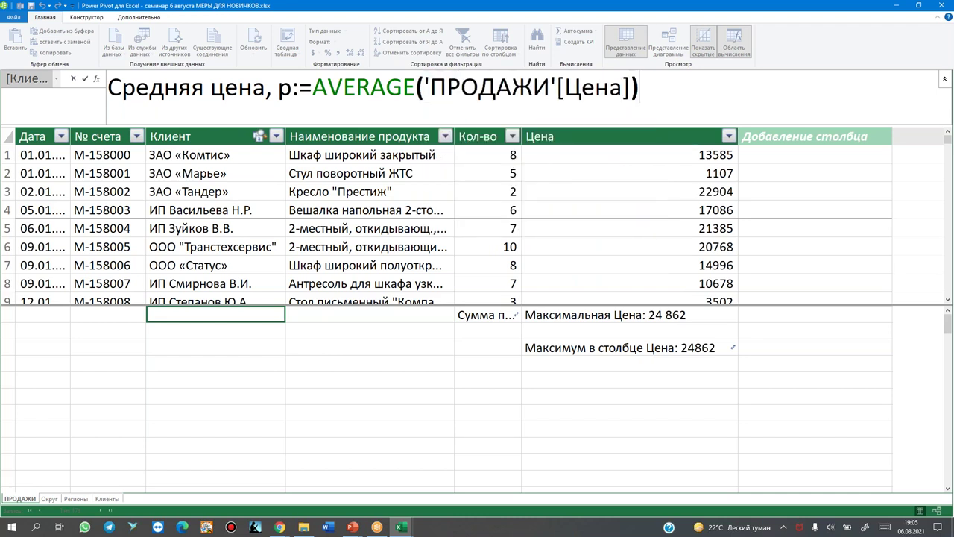
key(Return)
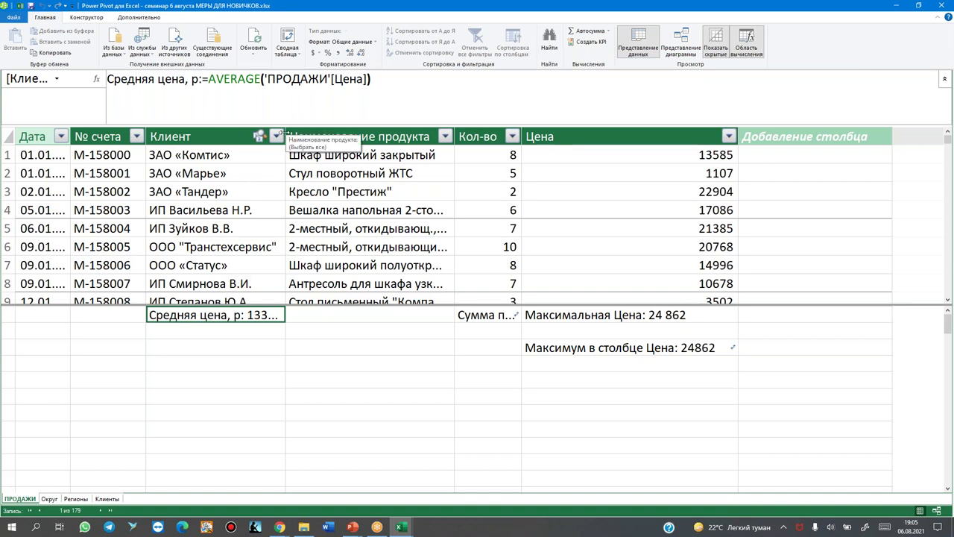
drag(286, 134, 376, 136)
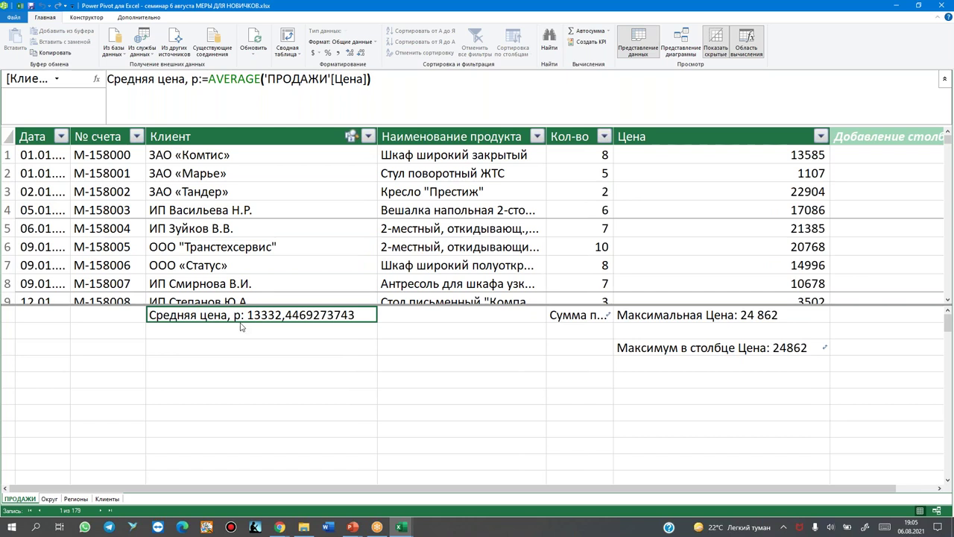
- Apply thousands separators to Средняя цена, р so it shows 13 332,45
click(339, 56)
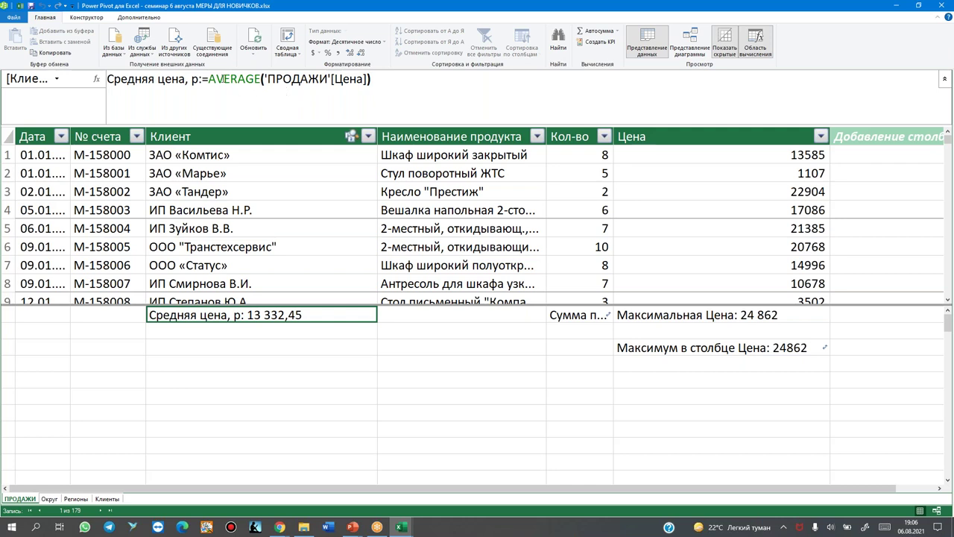
click(212, 79)
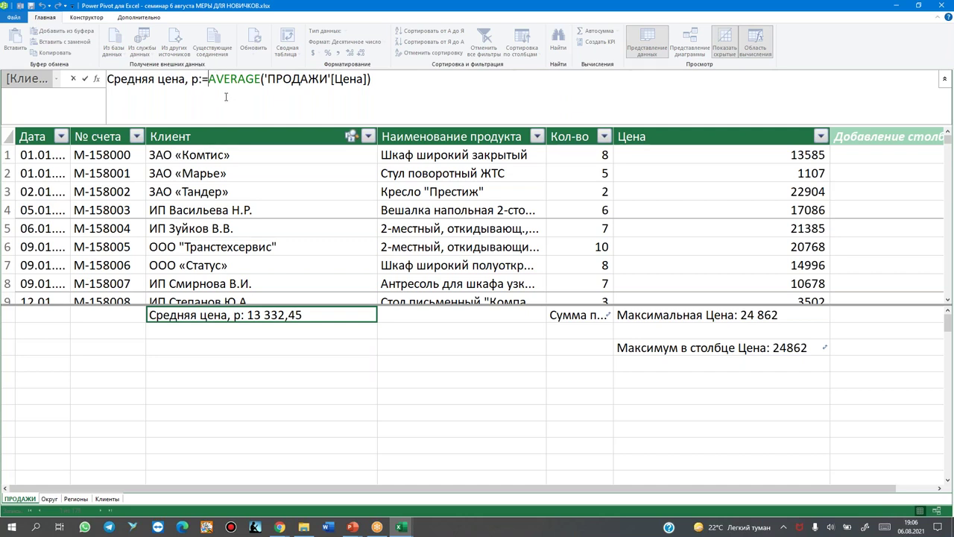
- Change the formula to Средняя цена, р:=ROUND(AVERAGE('ПРОДАЖИ'[Цена]);2)
text(ещ)
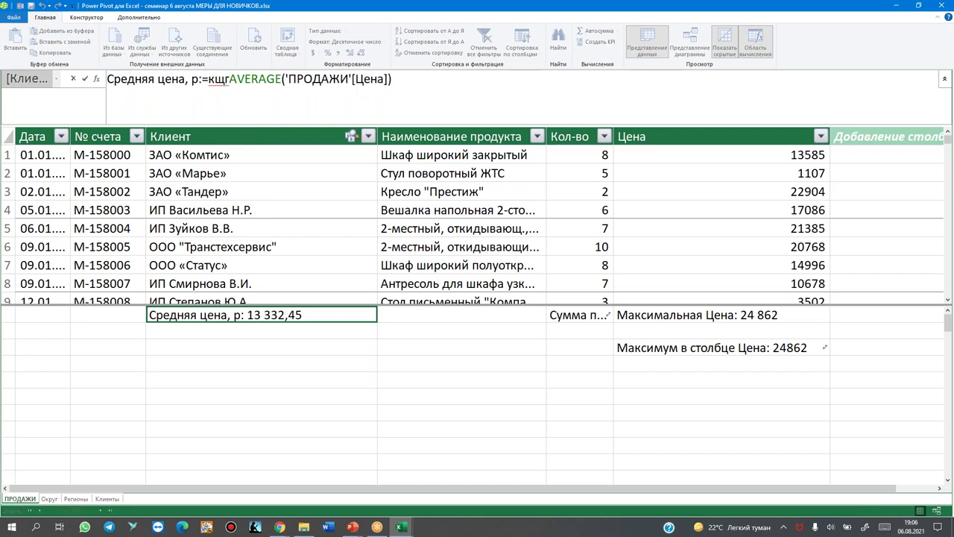
key(BackSpace)
key(BackSpace)
key(super+space)
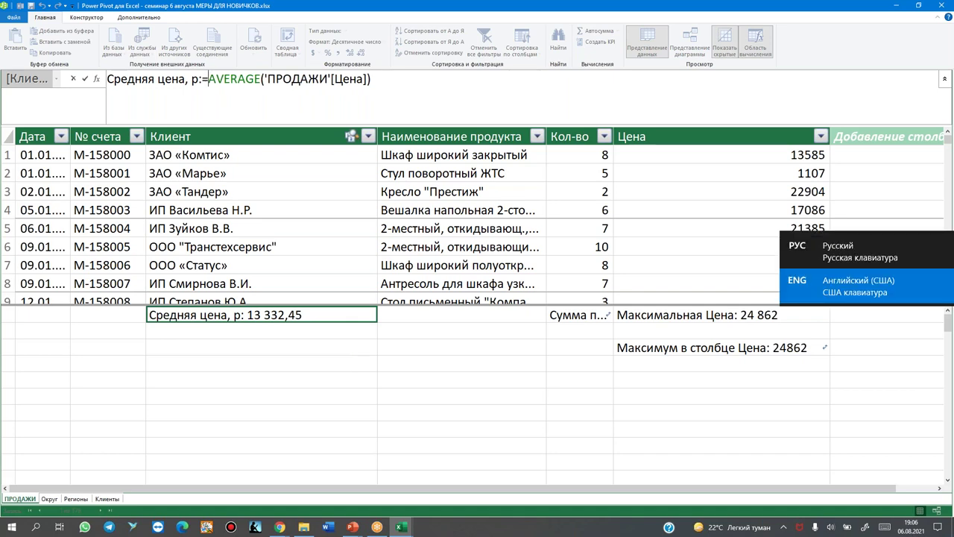
text(rou)
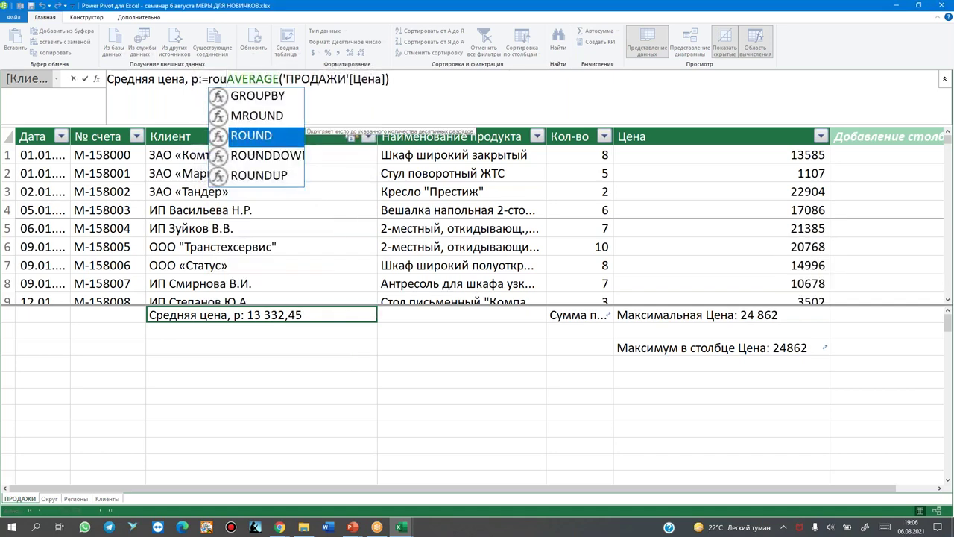
key(Tab)
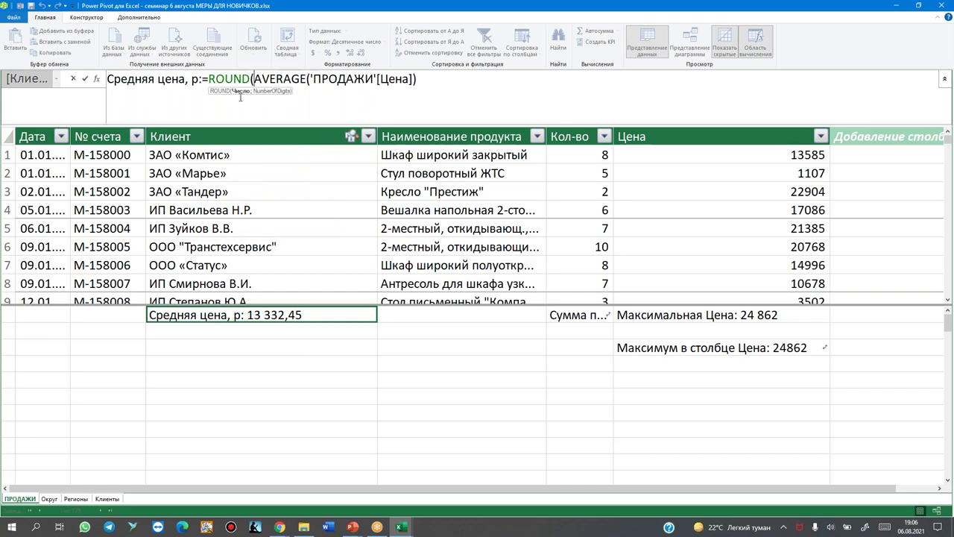
drag(253, 78, 417, 78)
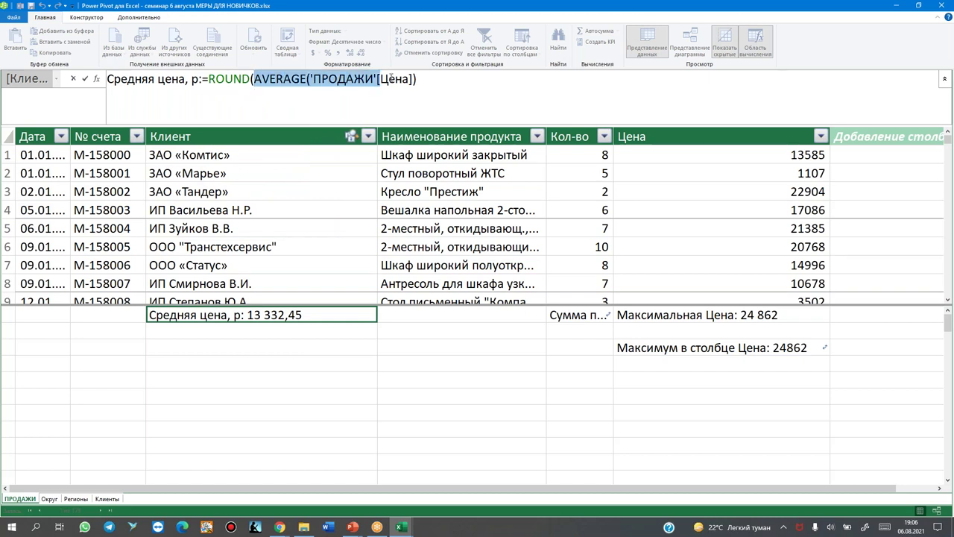
click(427, 77)
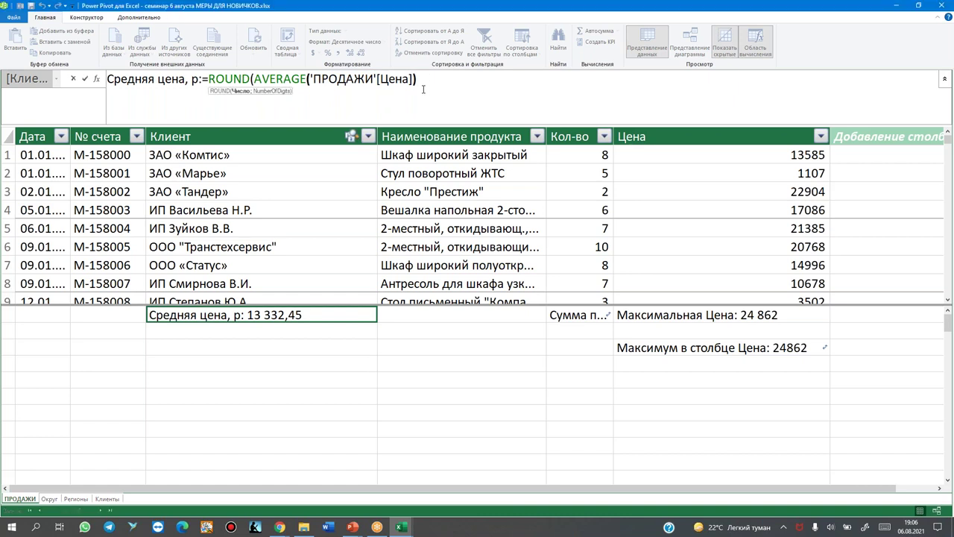
text($)
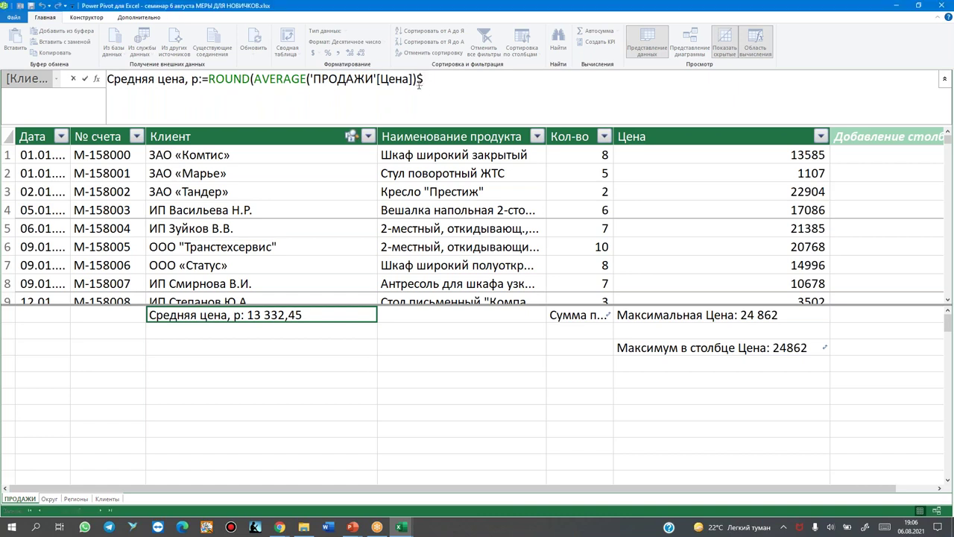
key(BackSpace)
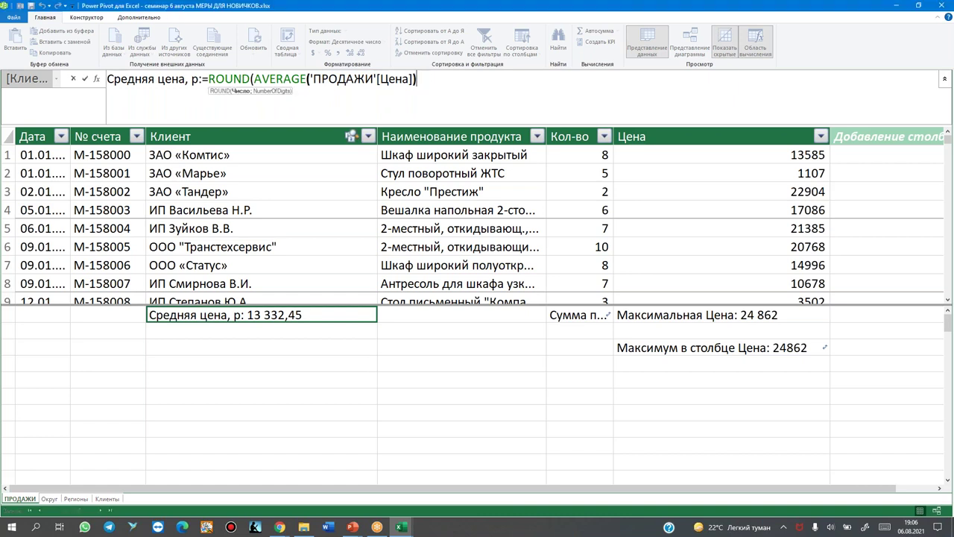
text(;)
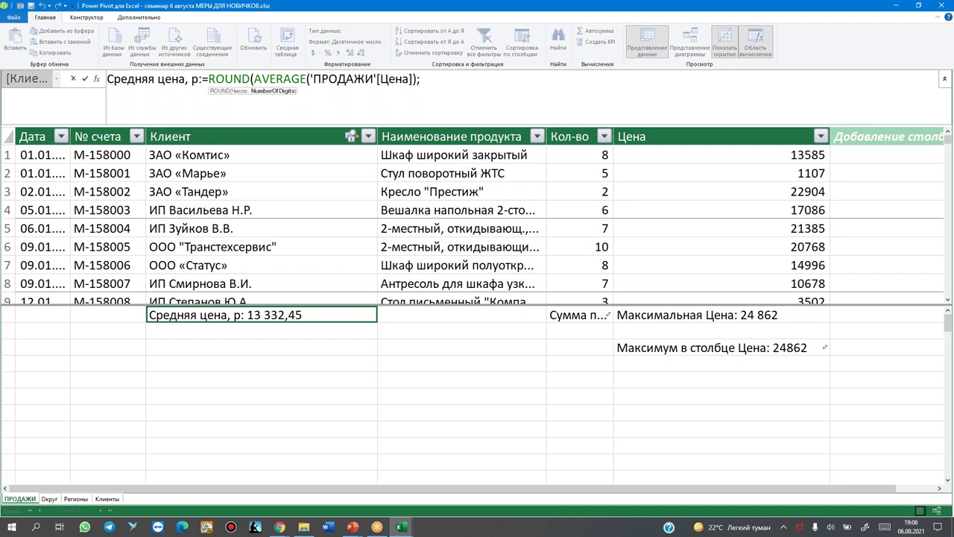
text(2)
text())
key(Return)
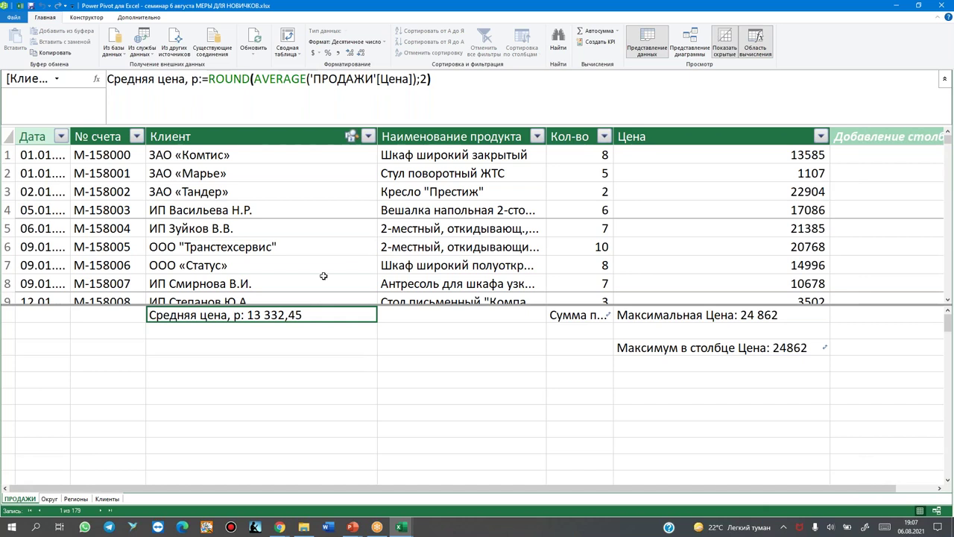
click(296, 346)
click(311, 314)
click(269, 333)
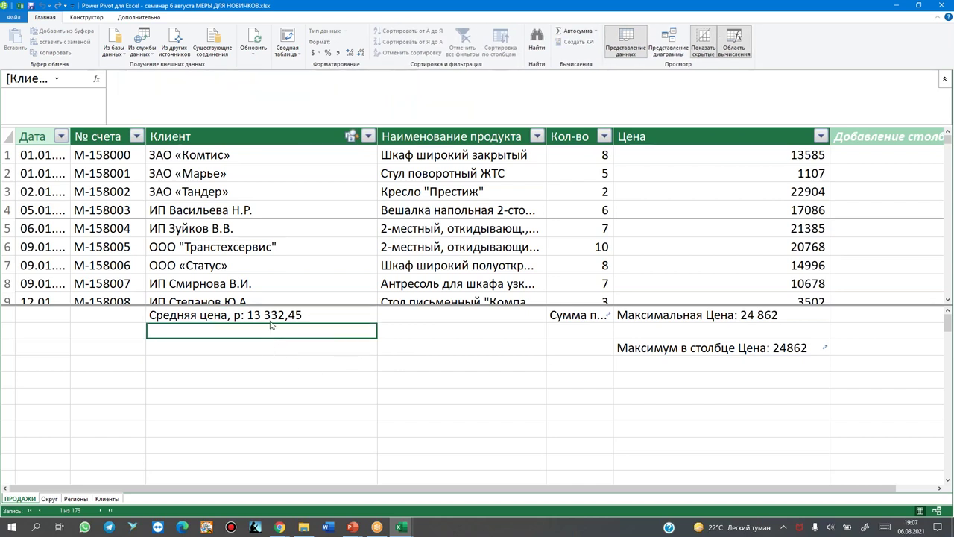
click(274, 319)
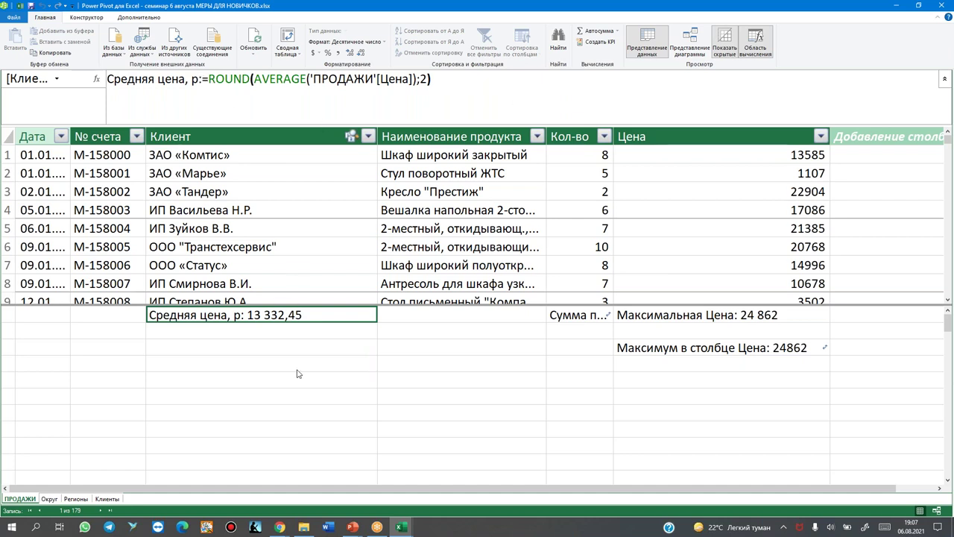
click(310, 343)
click(305, 347)
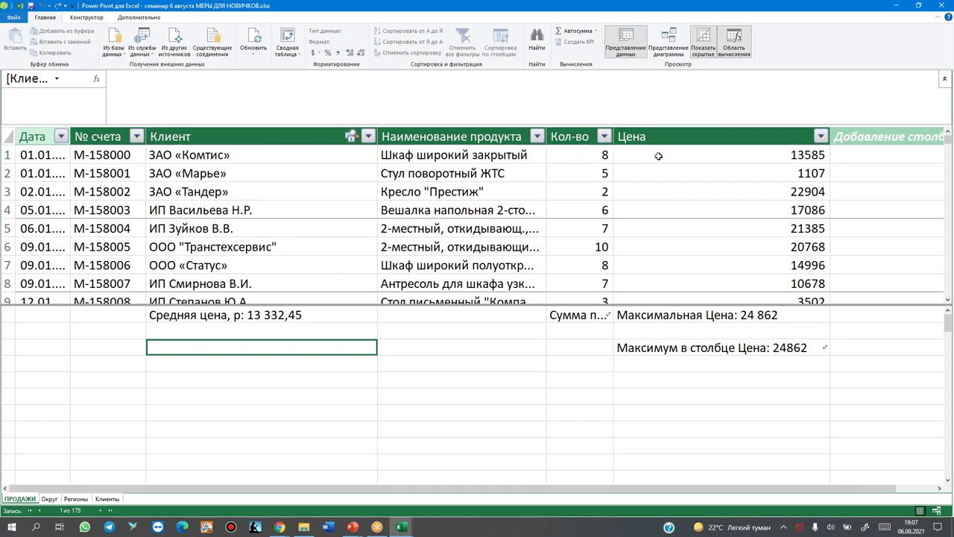
click(859, 156)
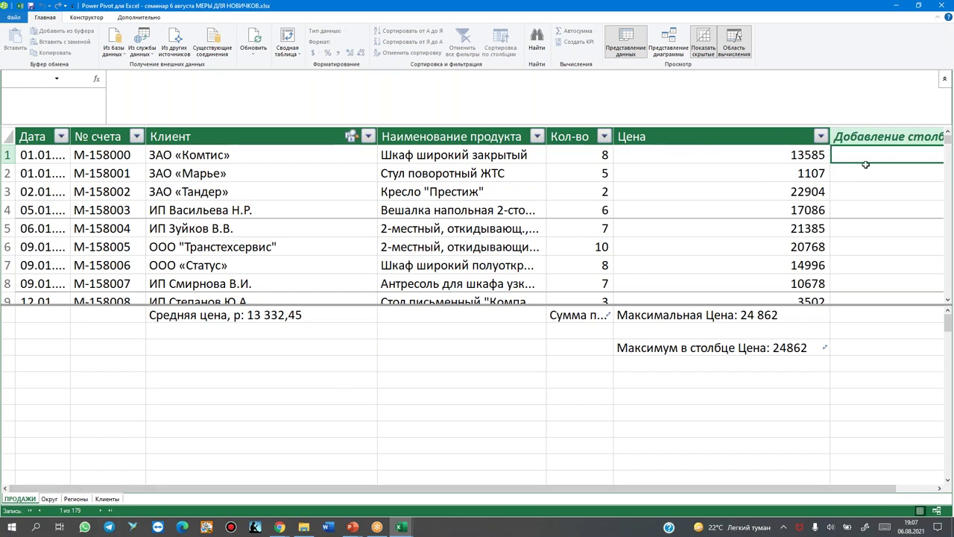
click(149, 81)
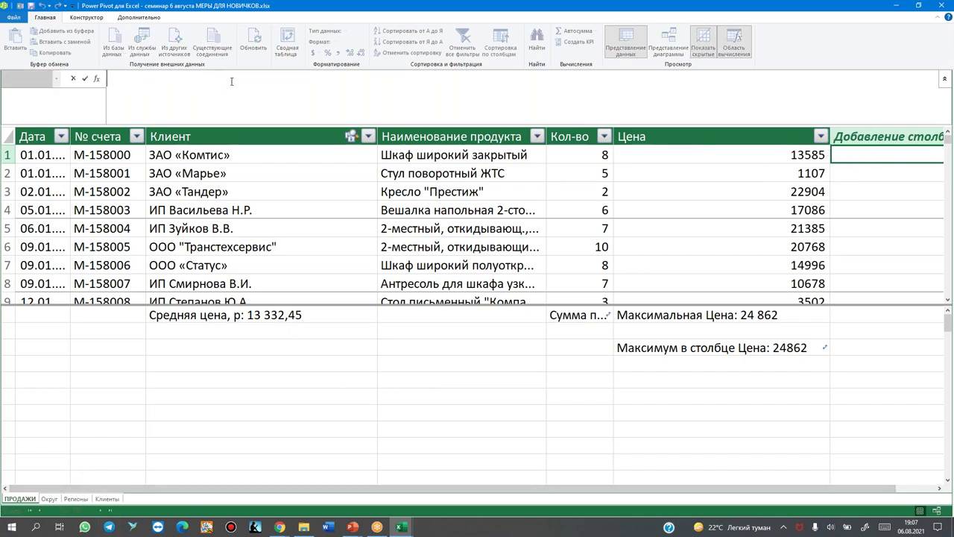
click(336, 318)
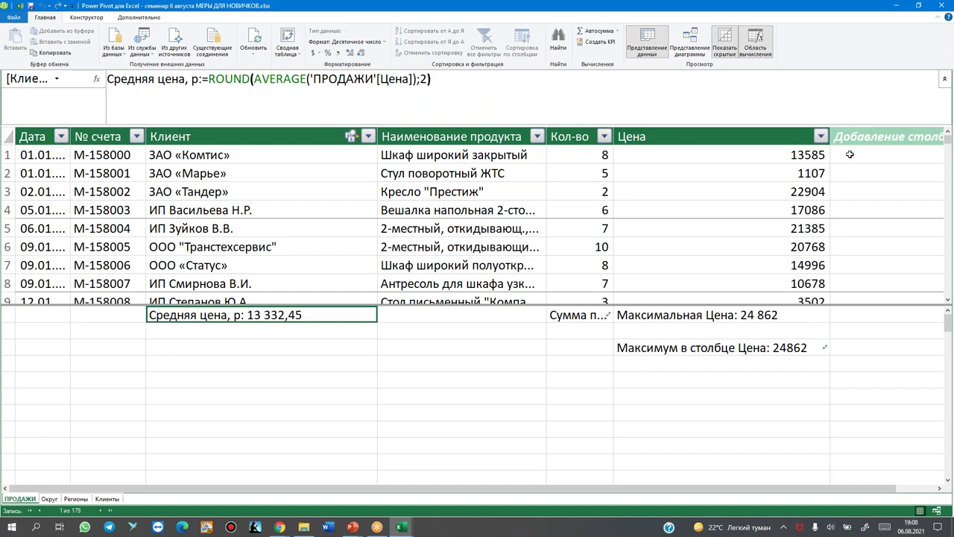
click(849, 152)
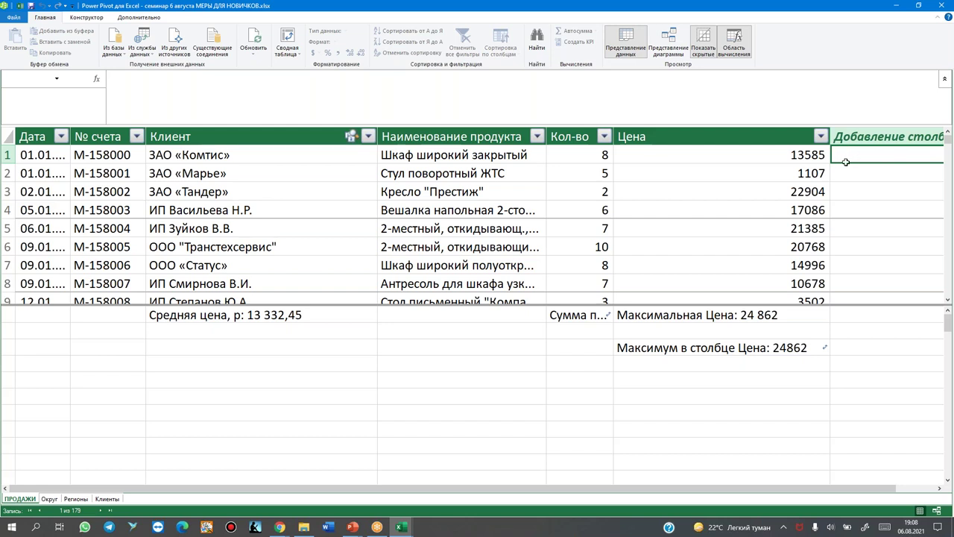
click(205, 349)
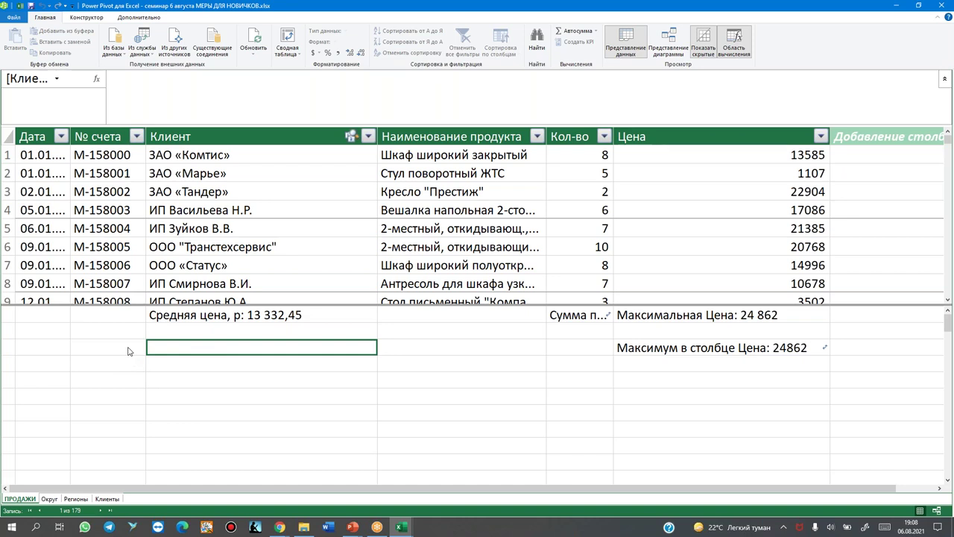
- Add the measure стоимость, р:=sum([Кол-во]*450), which returns #ОШИБКА
text(Сп)
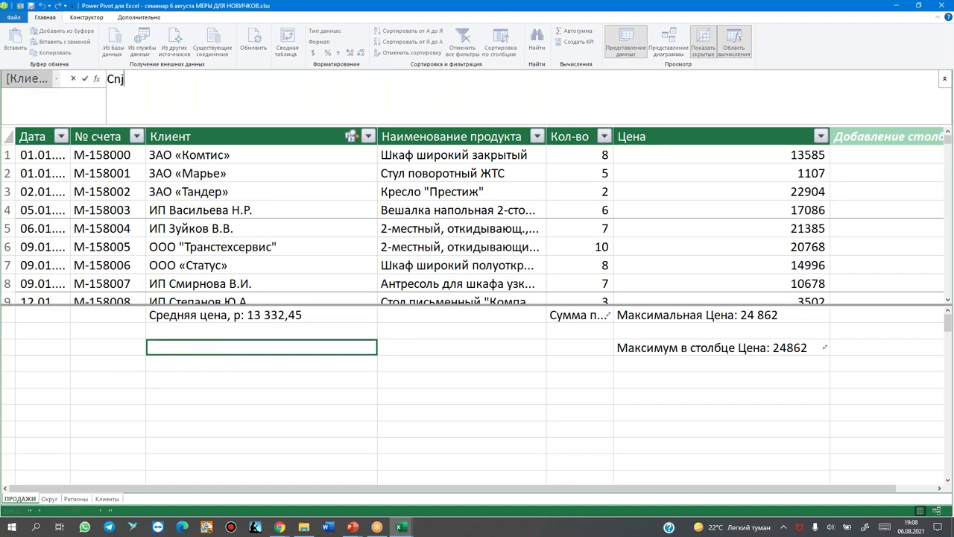
key(BackSpace)
key(BackSpace)
text(стоимость, р:=)
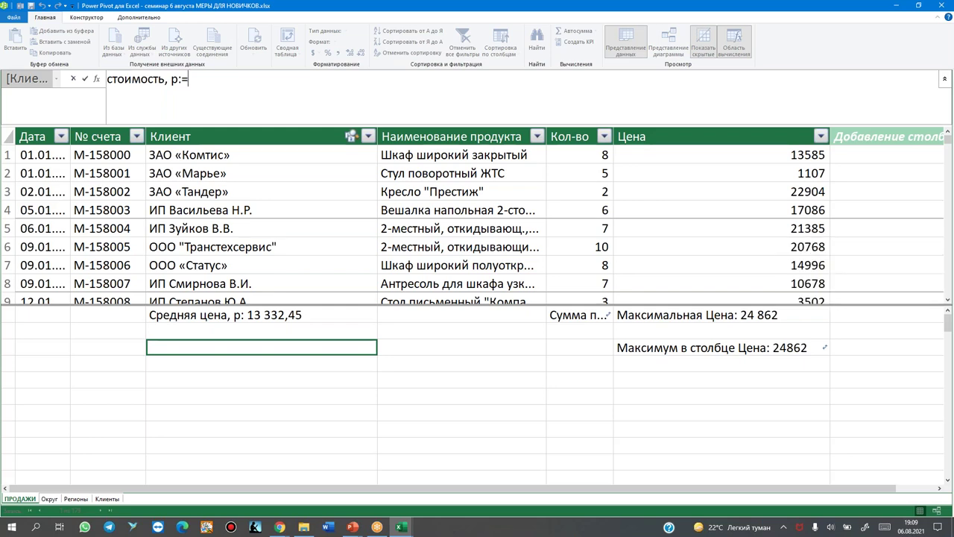
text(su)
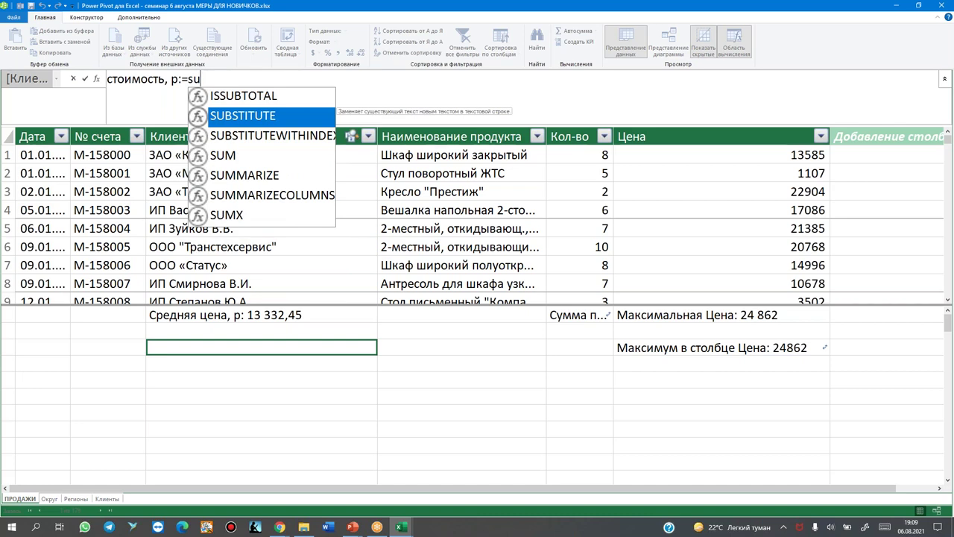
text(m)
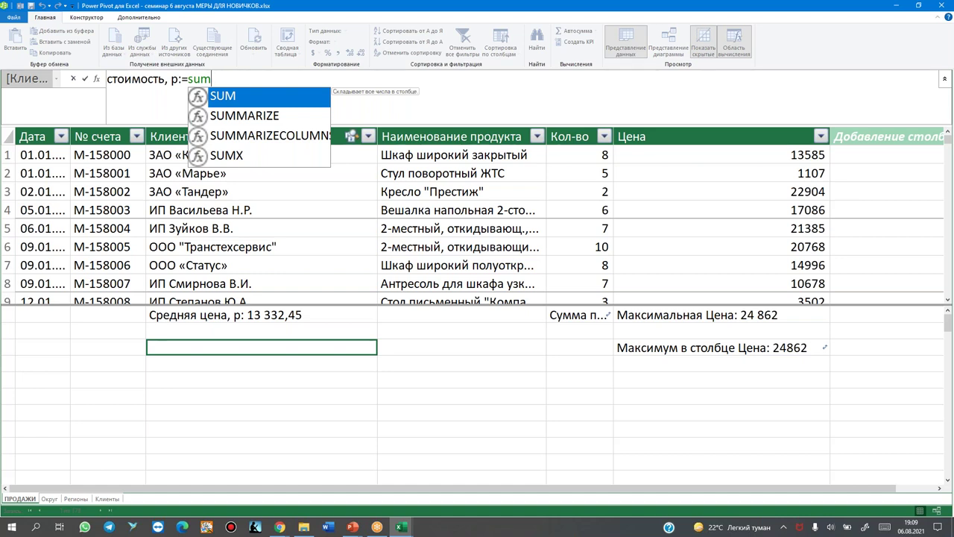
text(()
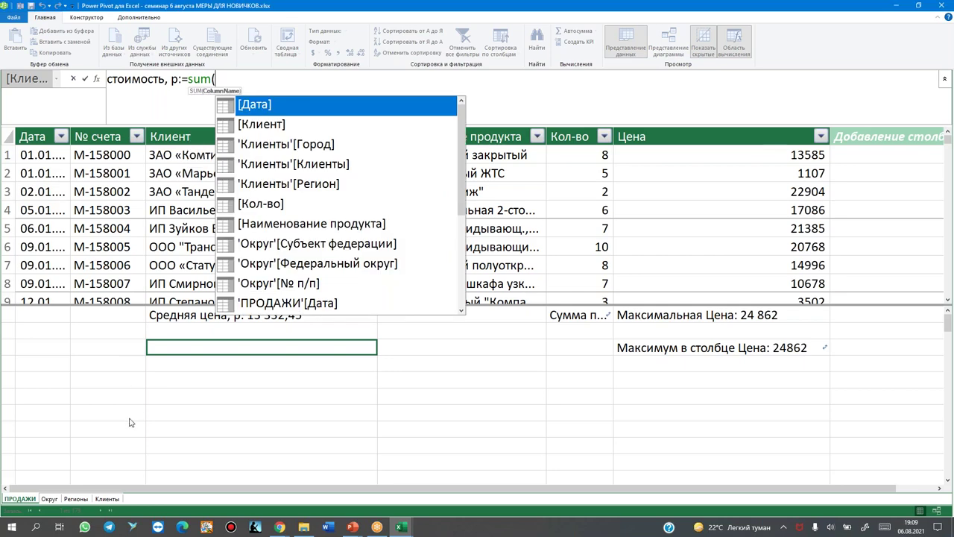
click(258, 205)
double_click(259, 205)
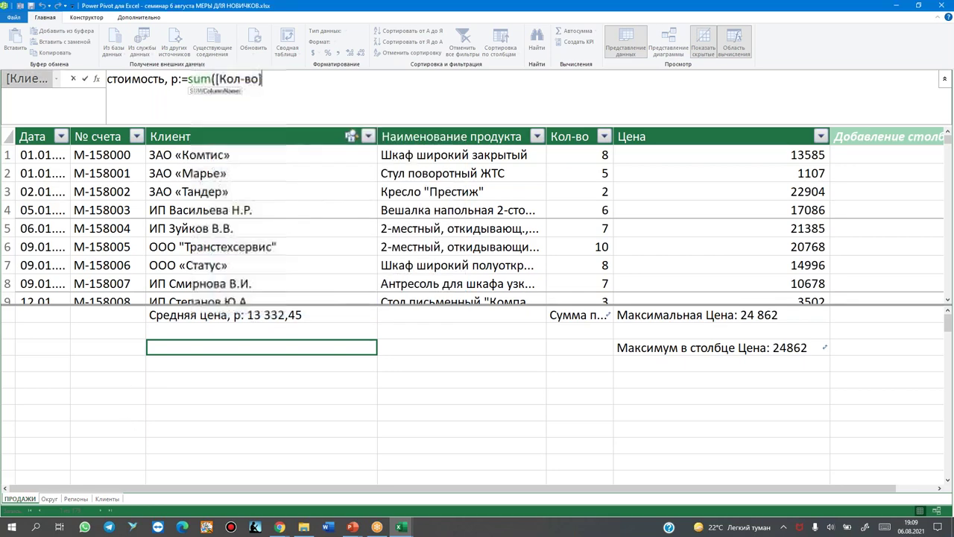
text(*)
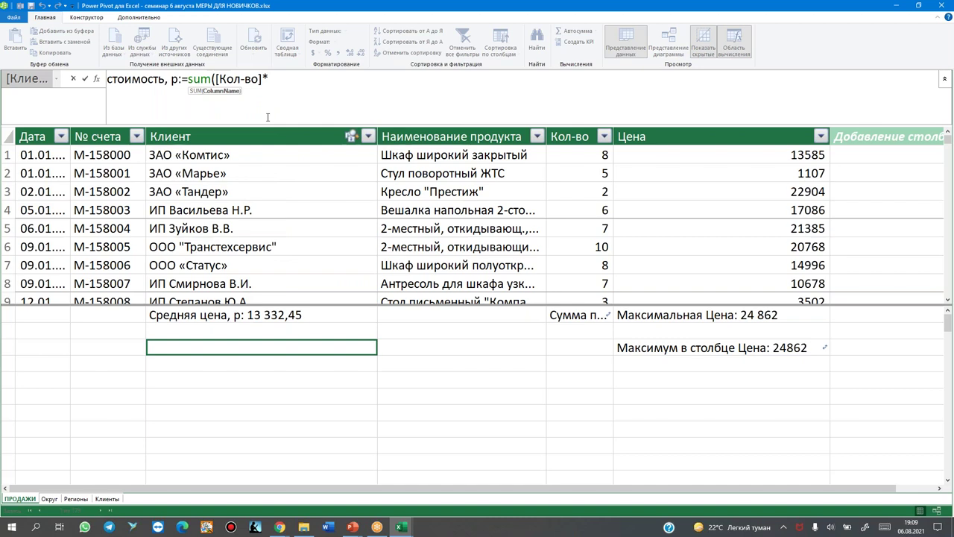
text([)
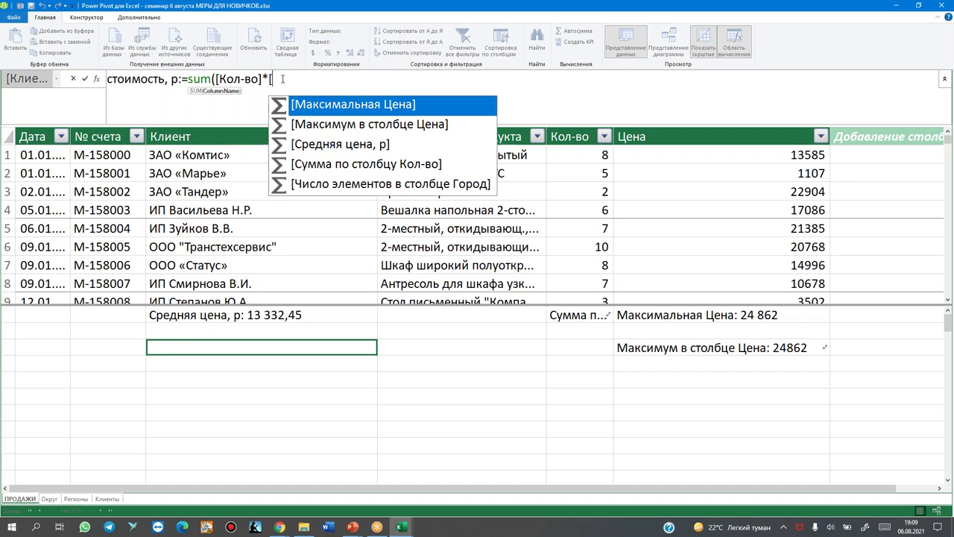
key(BackSpace)
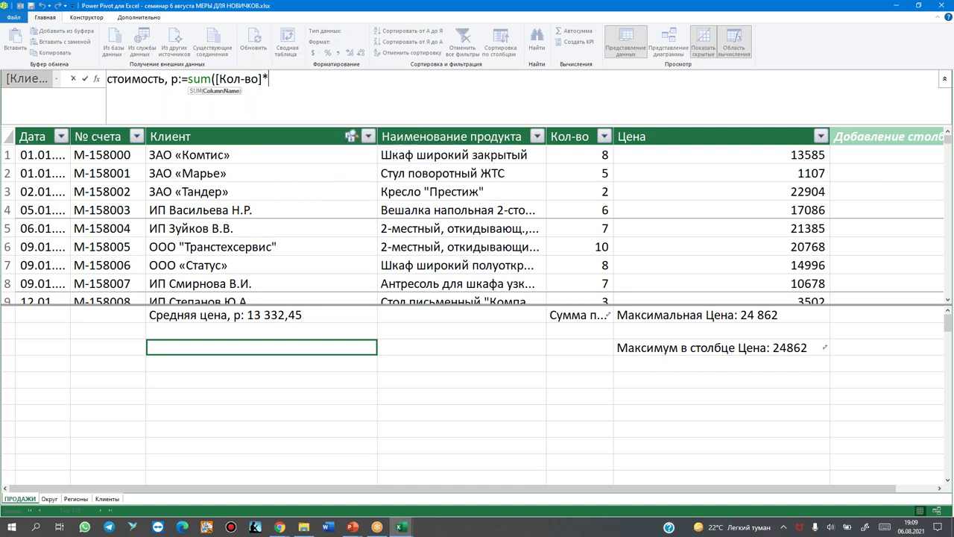
text(450)
text())
key(Return)
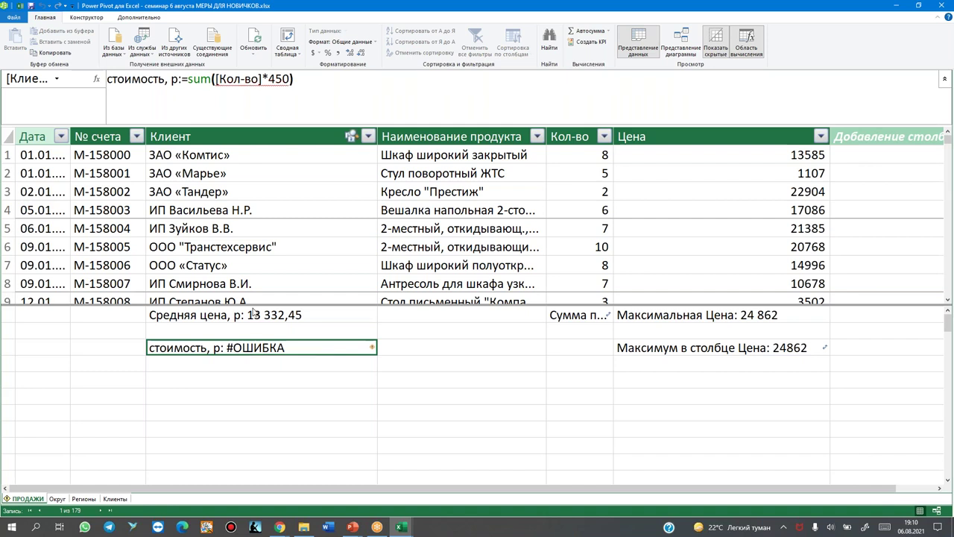
click(293, 79)
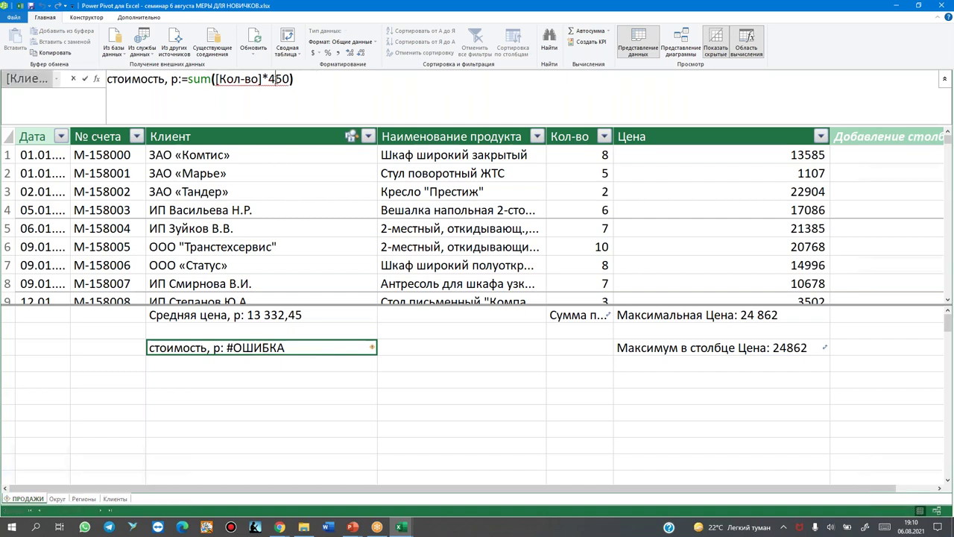
- Delete the old SUM argument and change the function in the cost measure to sumx(
key(shift+Left)
key(shift+Left)
key(shift+Left)
drag(294, 79, 217, 79)
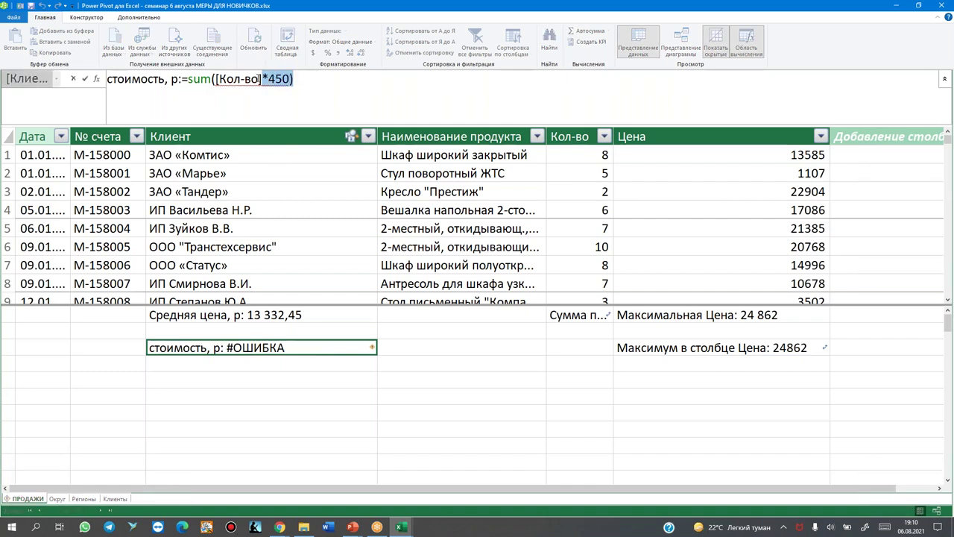
key(BackSpace)
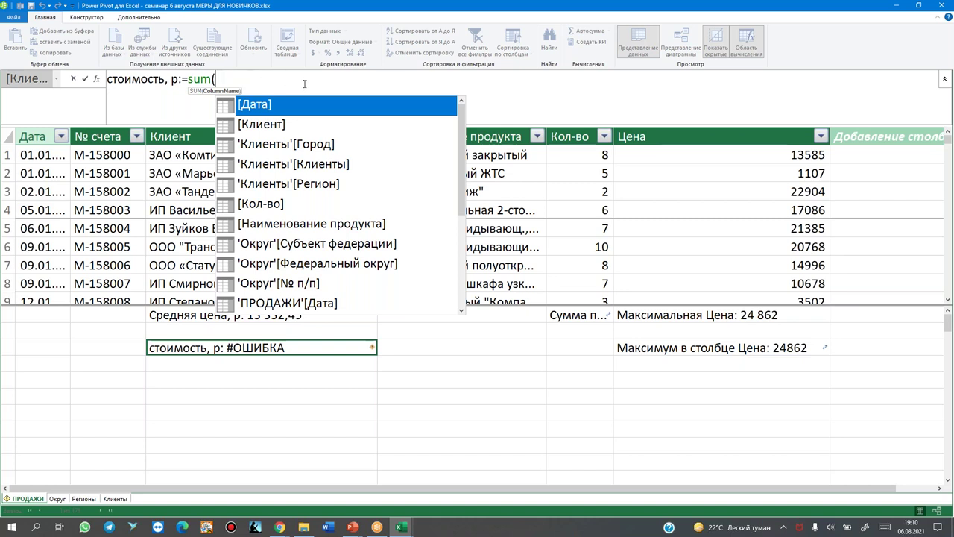
key(BackSpace)
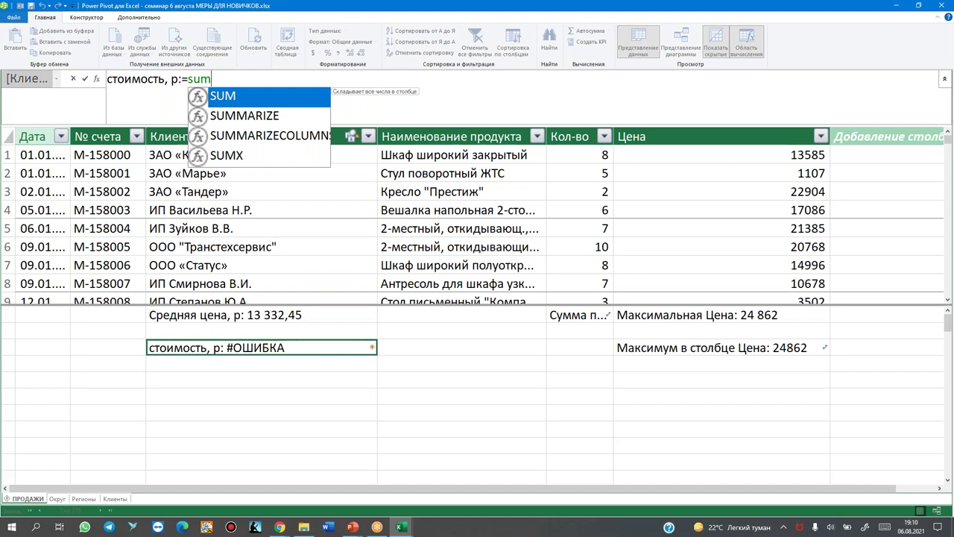
text(x)
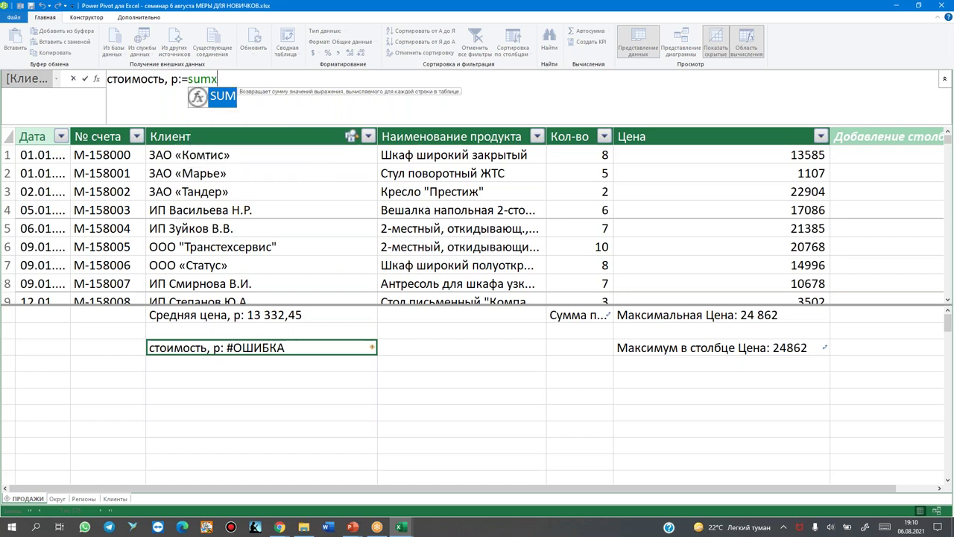
text(()
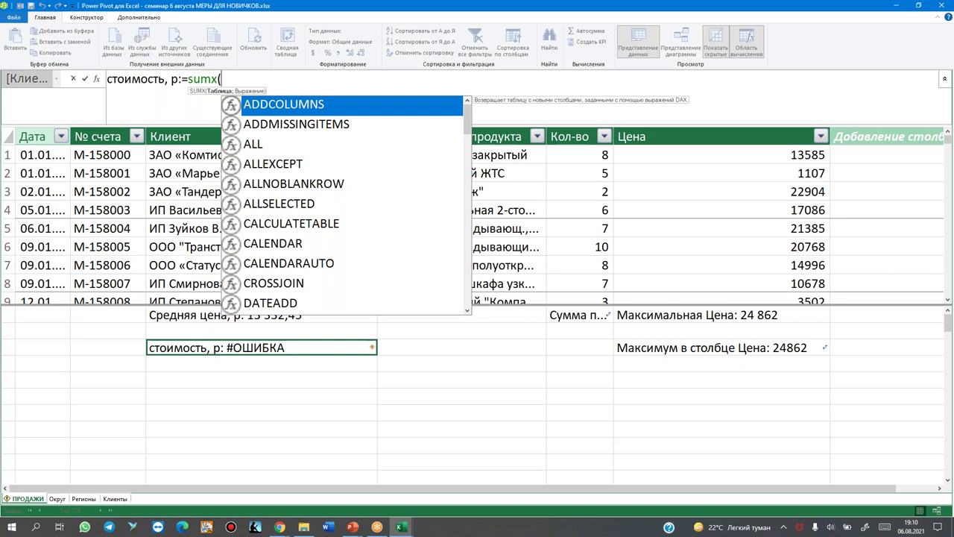
- Insert the 'ПРОДАЖИ' table as the first argument of sumx
text(')
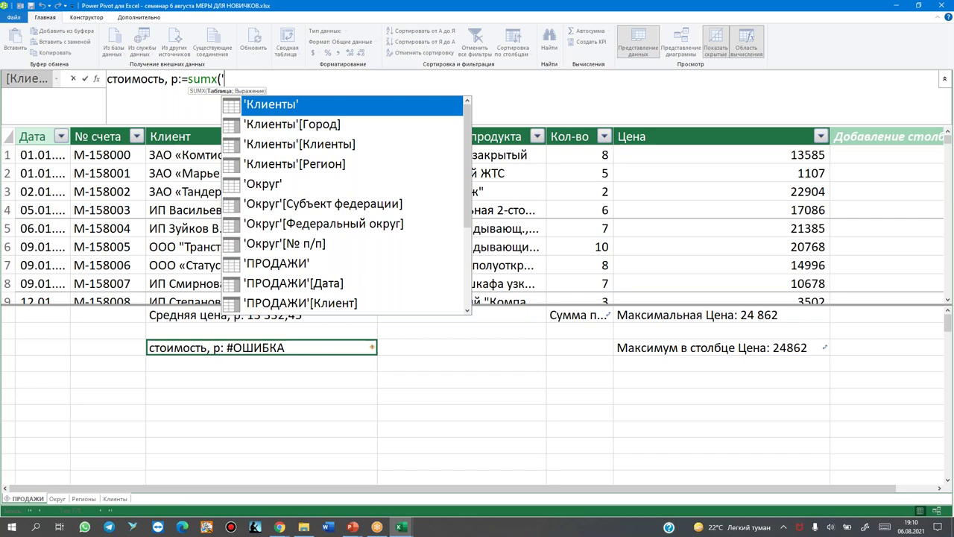
text(пр)
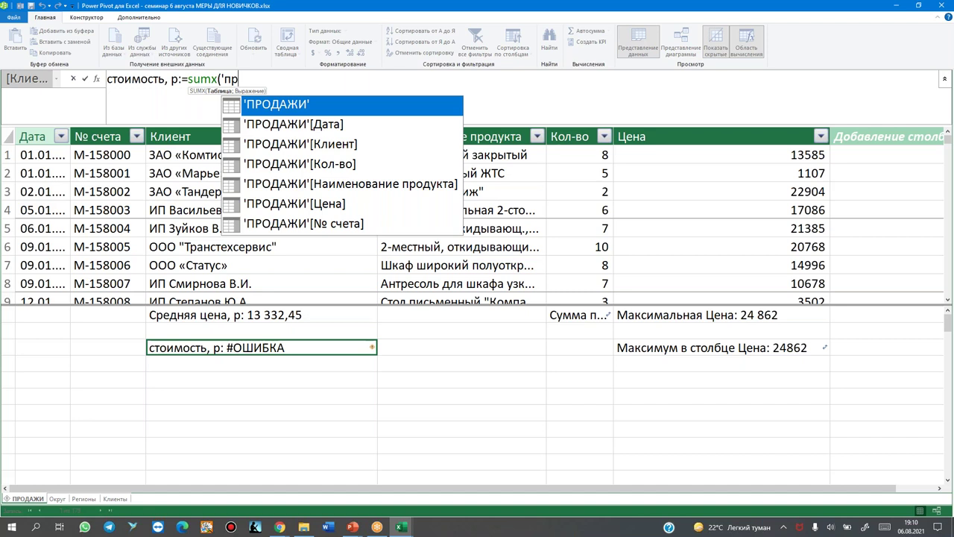
key(Tab)
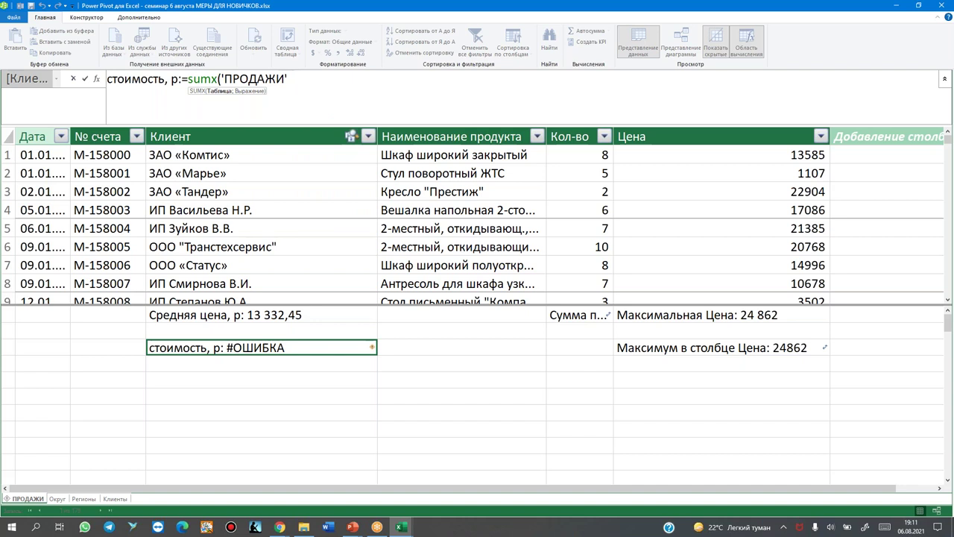
text(;)
key(BackSpace)
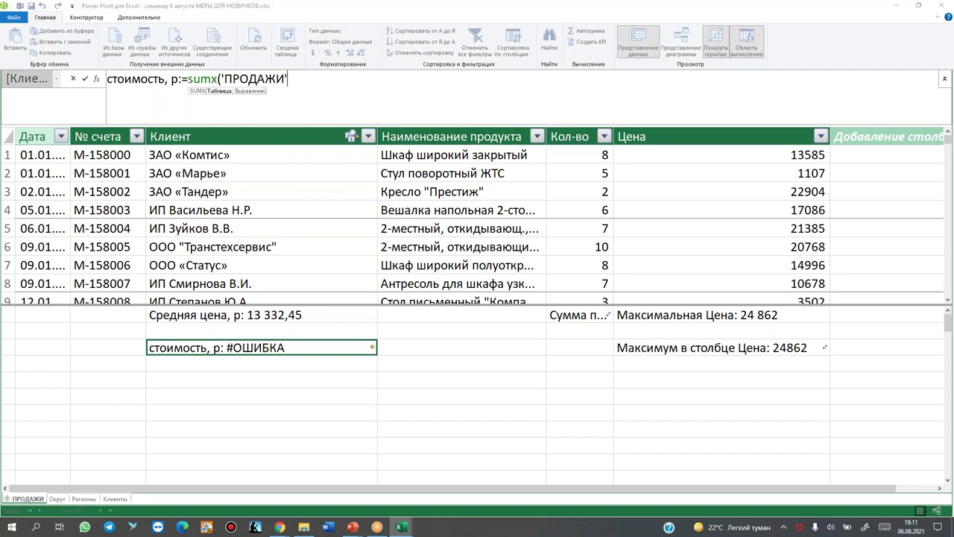
- Add 'ПРОДАЖИ'[Кол-во]* as the SUMX expression and dismiss the invalid-expression error
text(;)
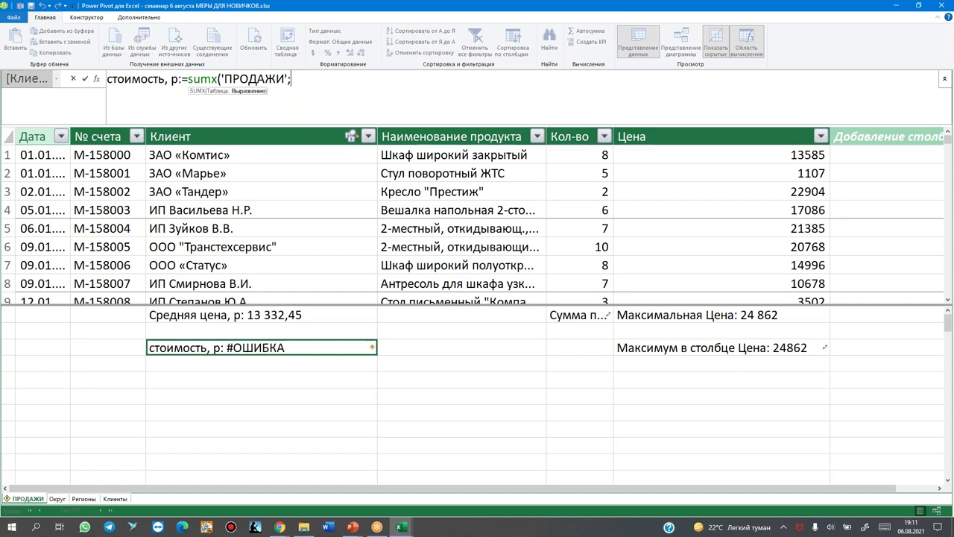
text([)
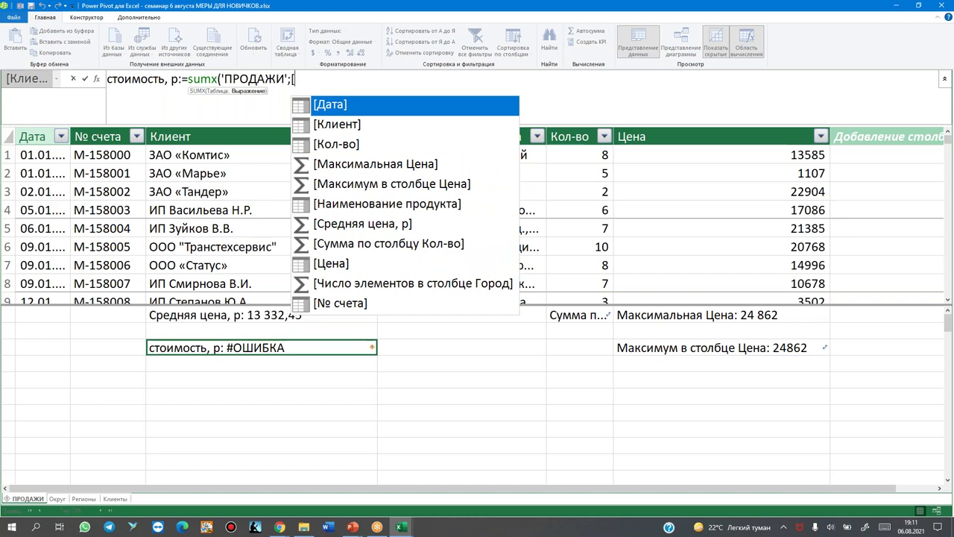
key(BackSpace)
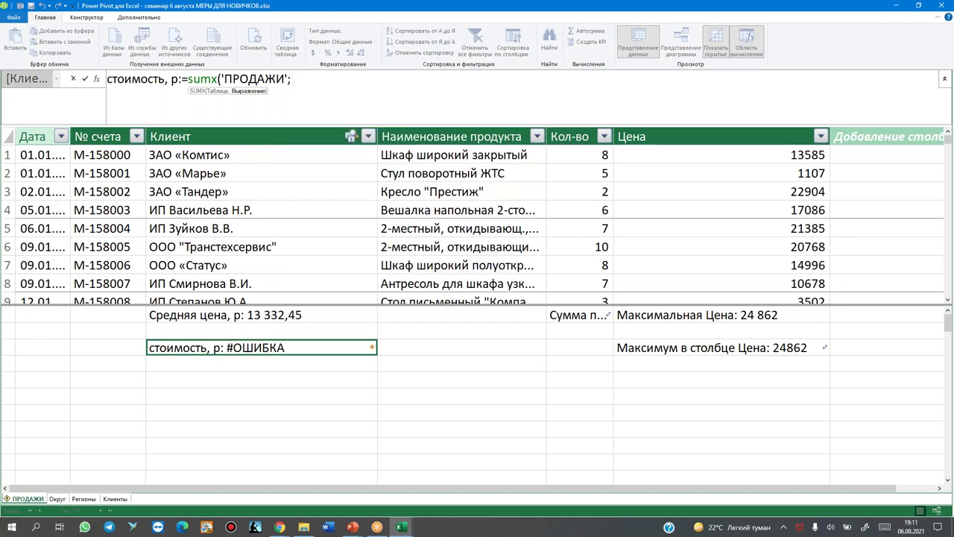
text(')
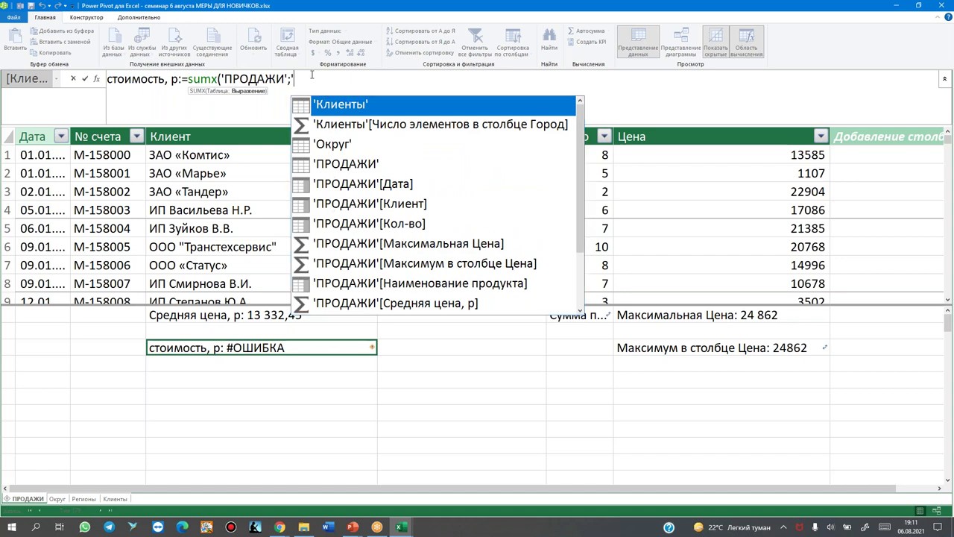
double_click(298, 223)
text(*')
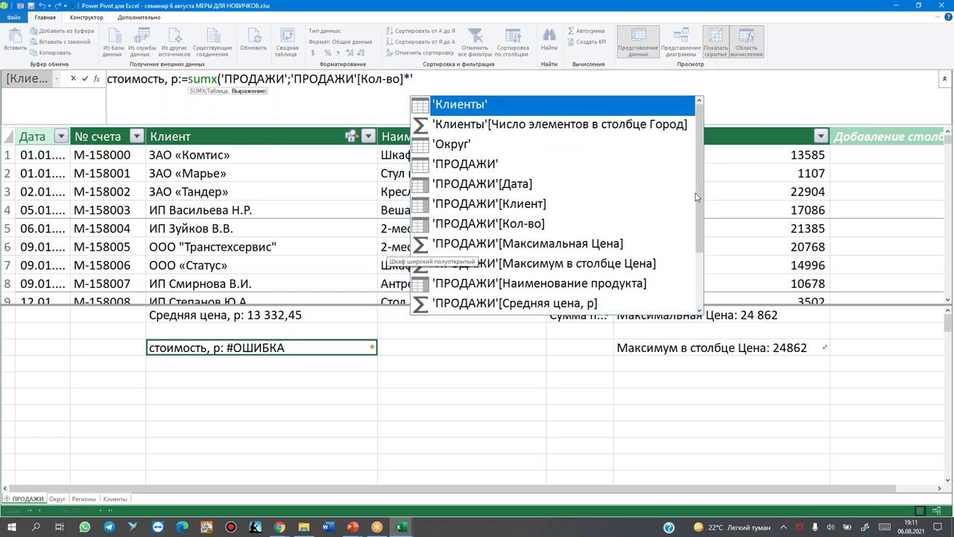
drag(699, 197, 699, 252)
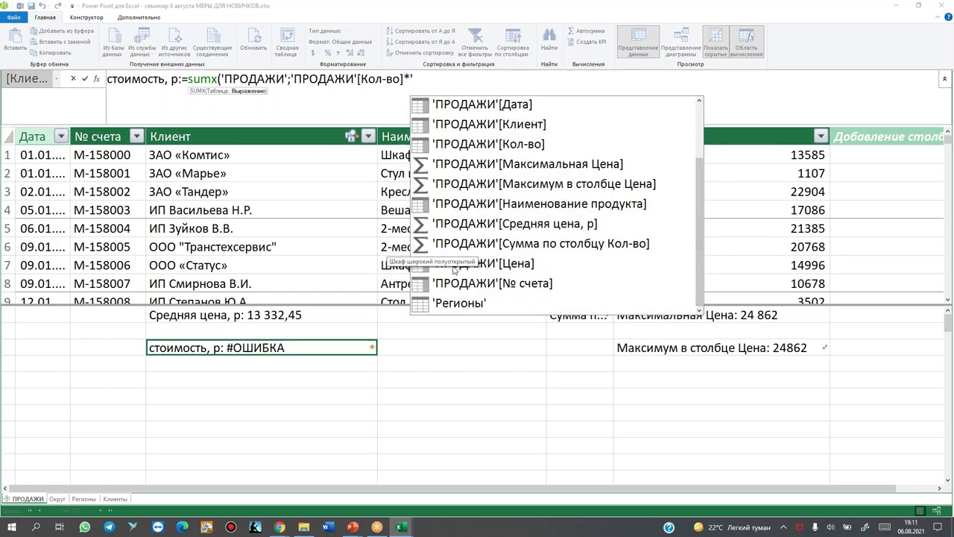
key(Return)
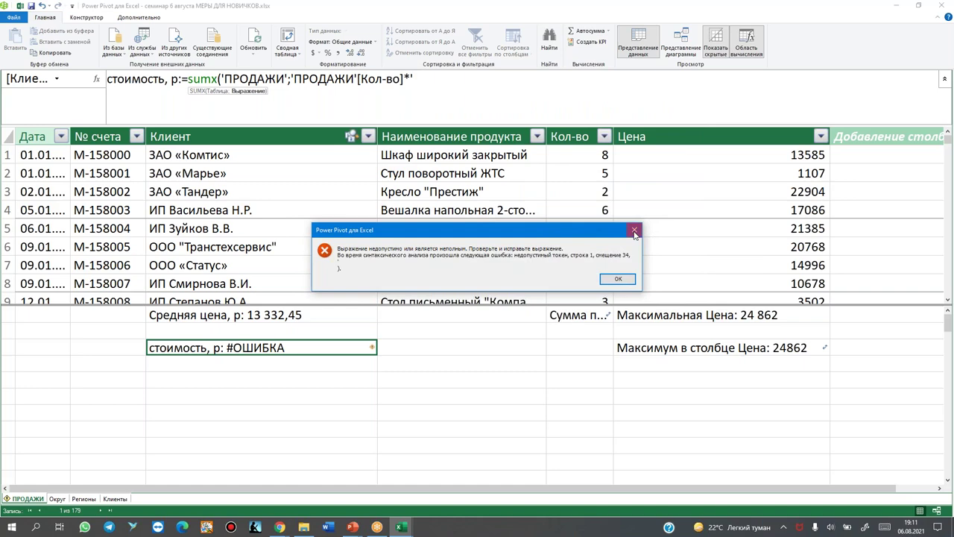
click(635, 230)
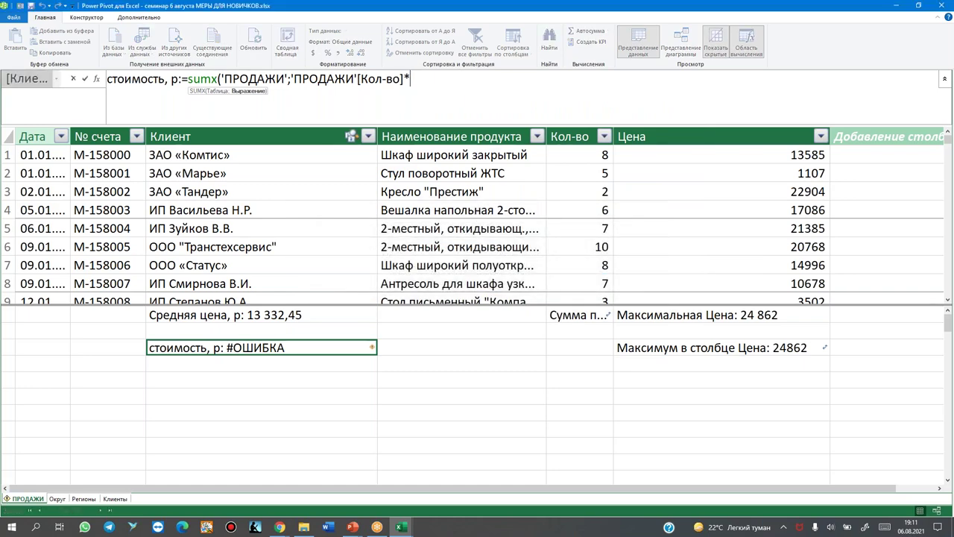
- Finish the expression with 'ПРОДАЖИ'[Цена] and a closing bracket, then commit the measure
key(BackSpace)
text(')
key(Down)
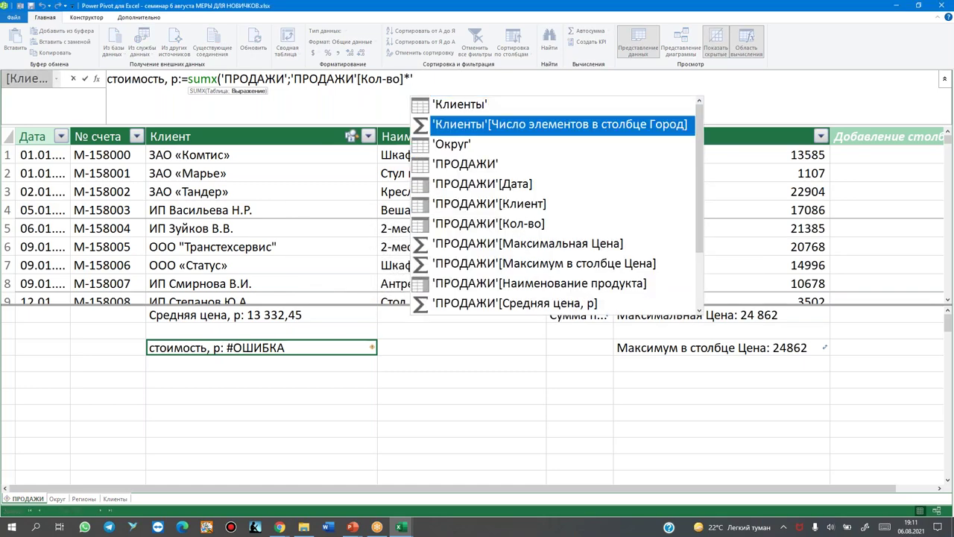
key(Down)
key(Down)
key(Down)
key(Down)
key(Down)
key(Down)
key(Down)
key(Up)
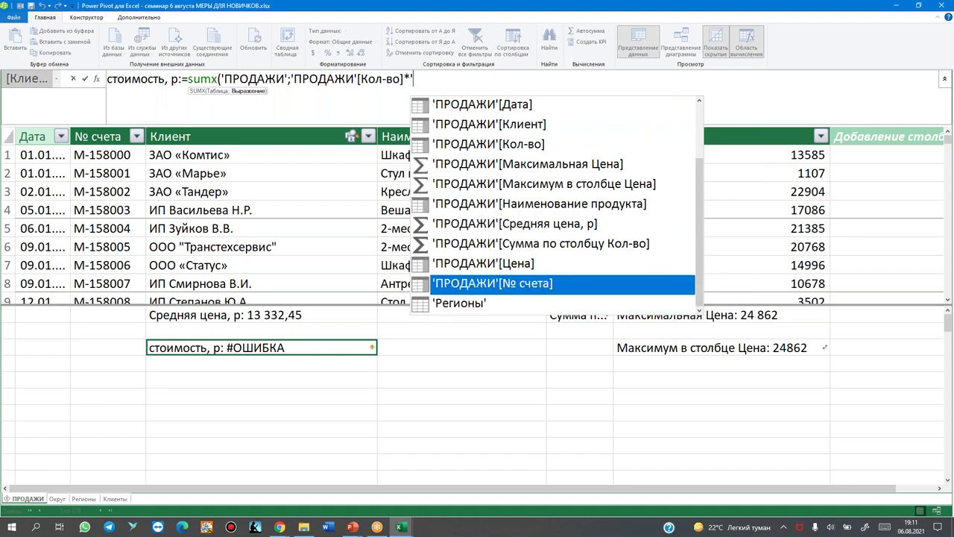
key(Up)
key(Tab)
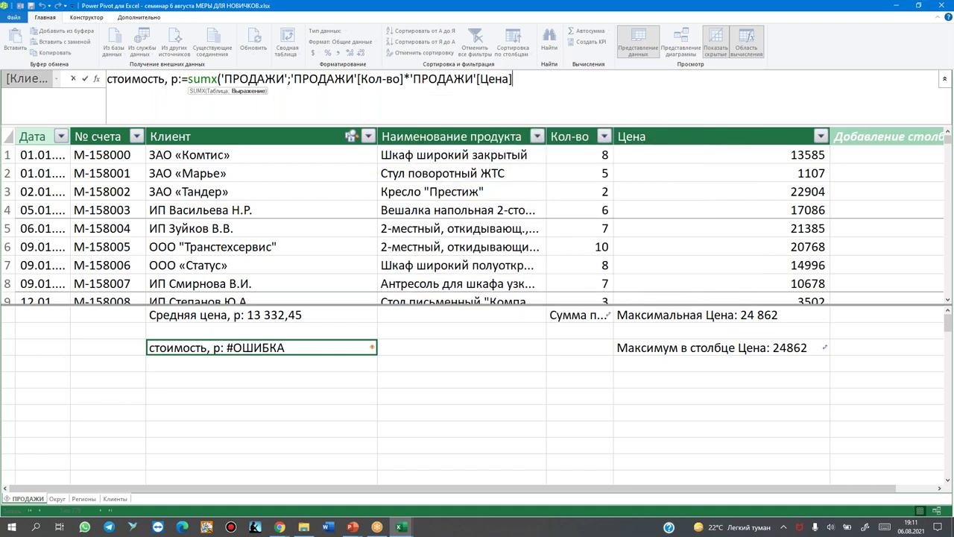
text())
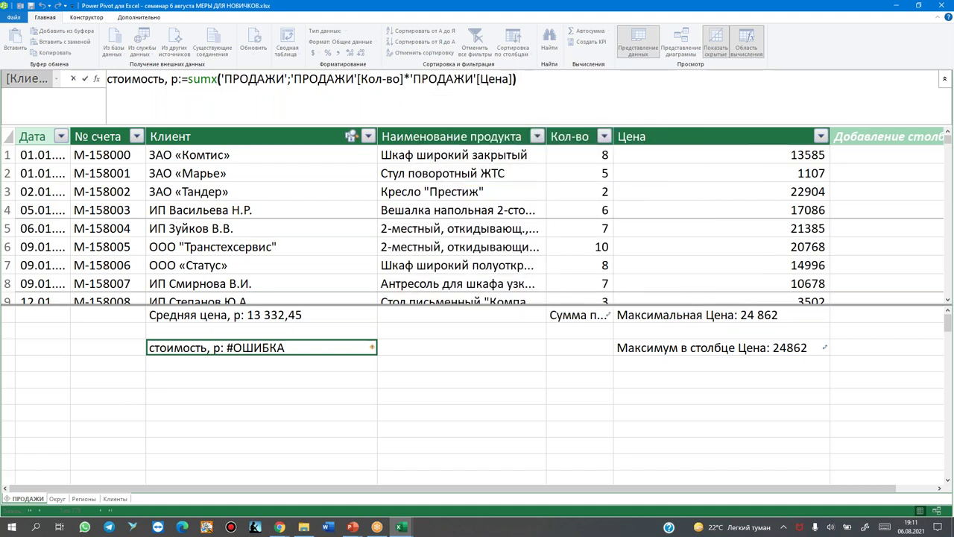
key(Return)
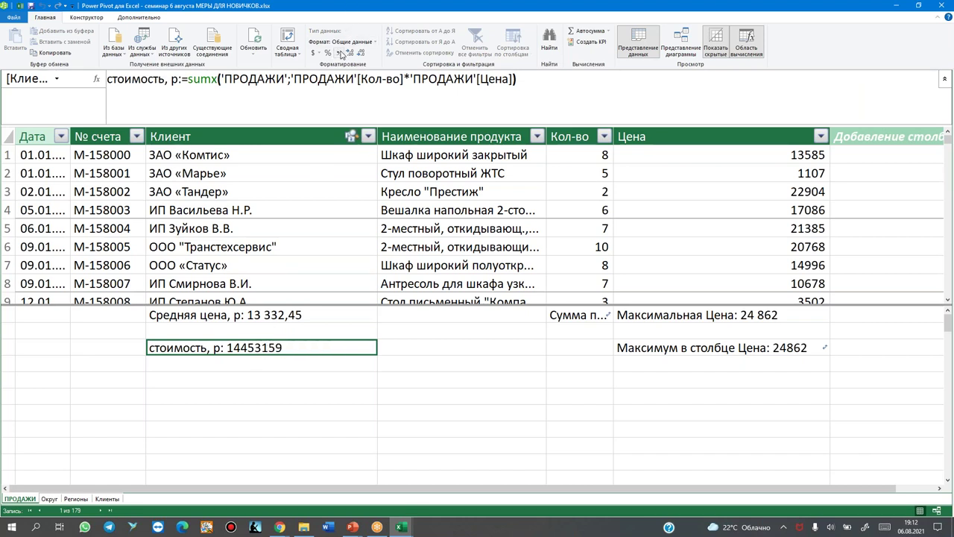
- Format the стоимость, р measure as a whole number with thousands separators
click(340, 54)
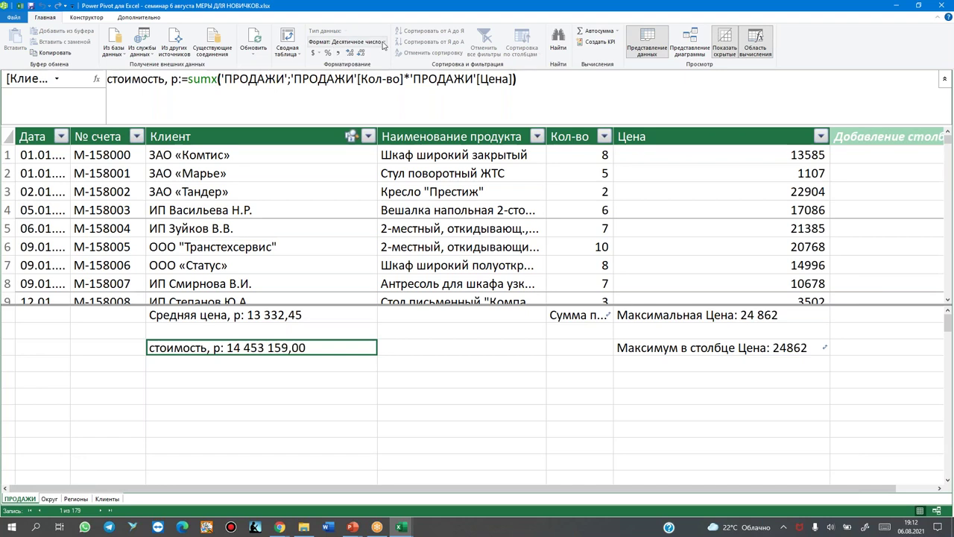
click(384, 42)
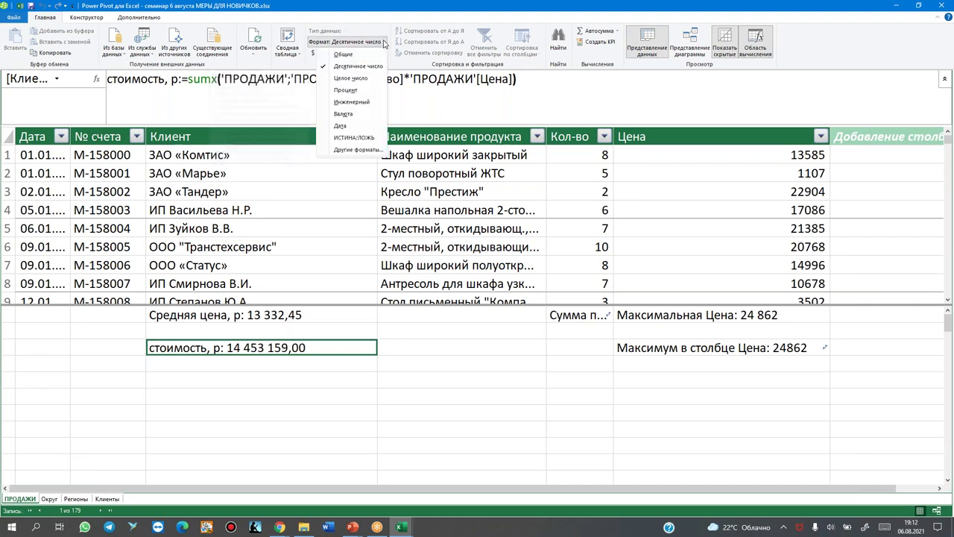
click(350, 78)
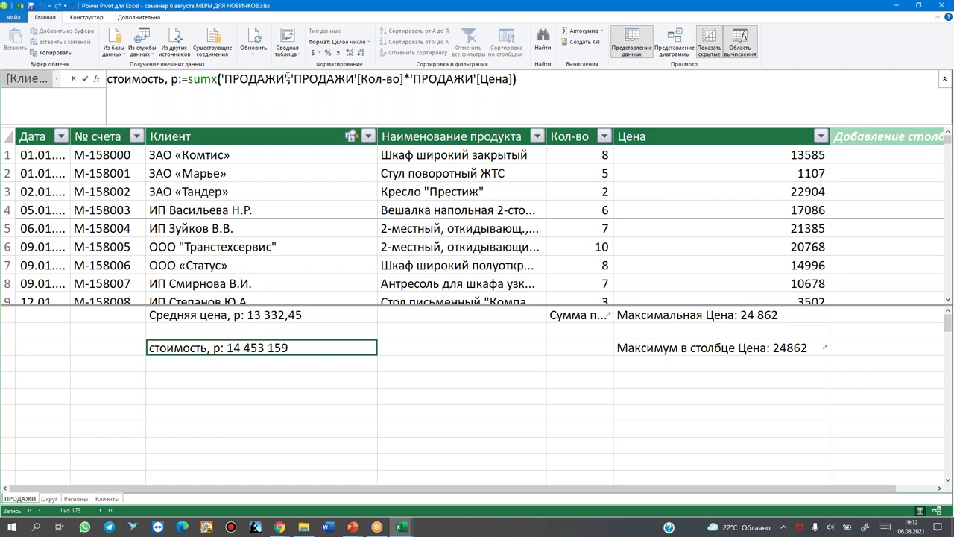
- Highlight the table and expression arguments of SUMX, then leave the formula unchanged
drag(288, 79, 222, 79)
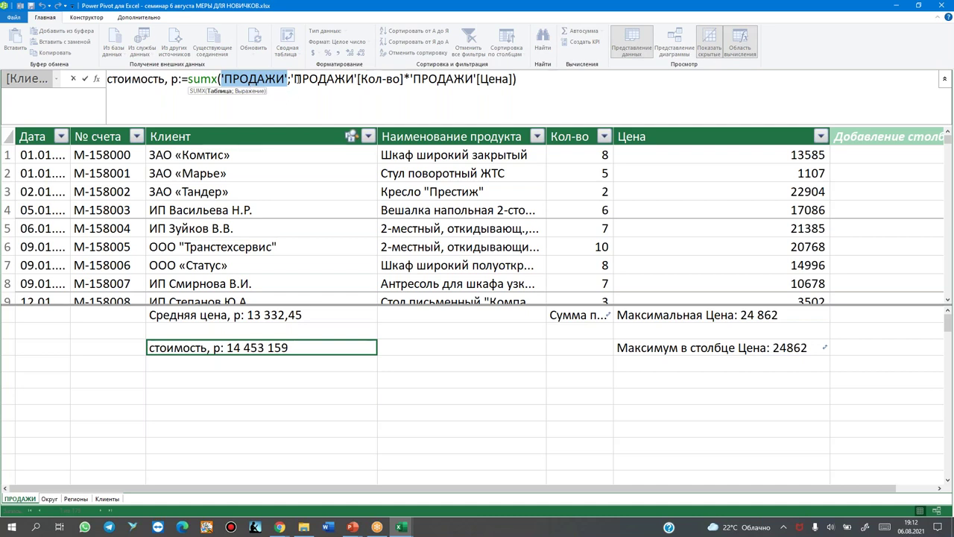
drag(291, 78, 555, 84)
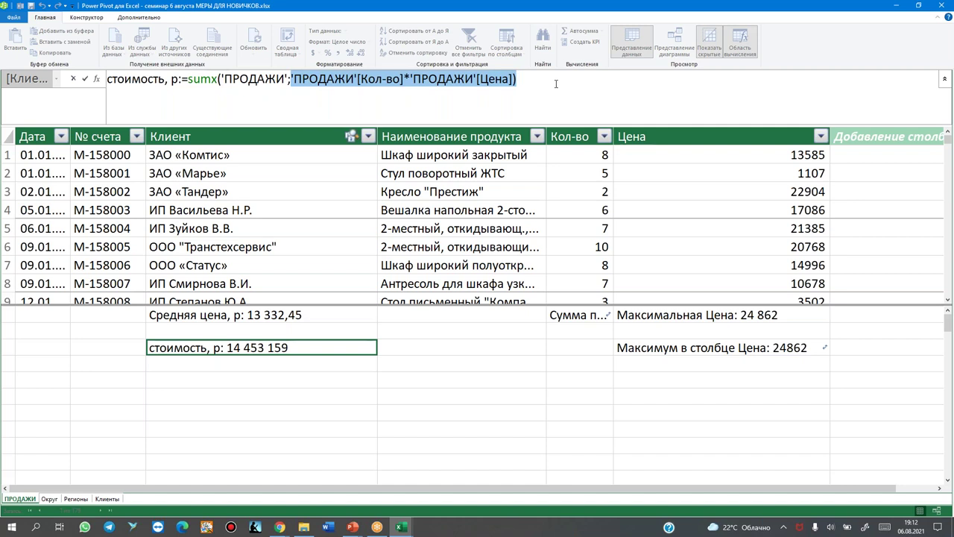
click(276, 370)
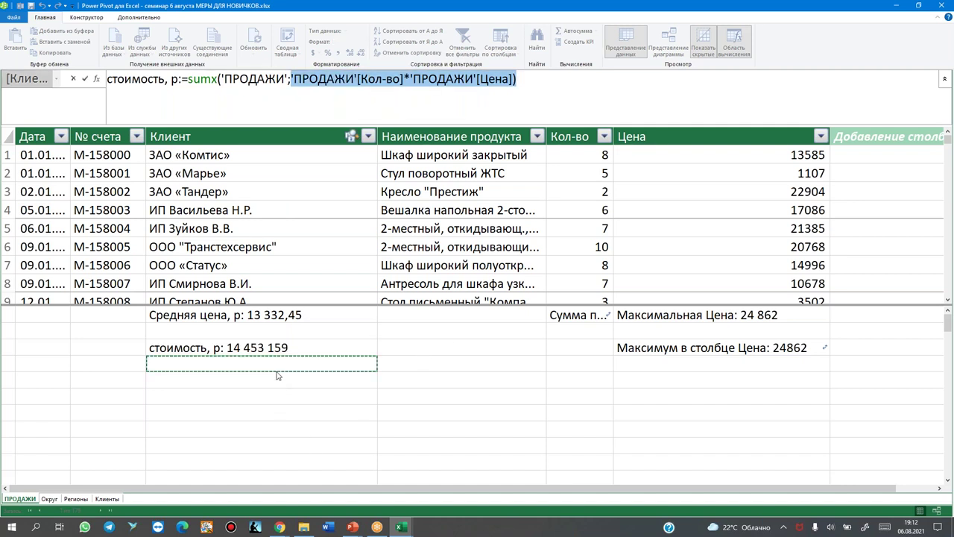
key(Escape)
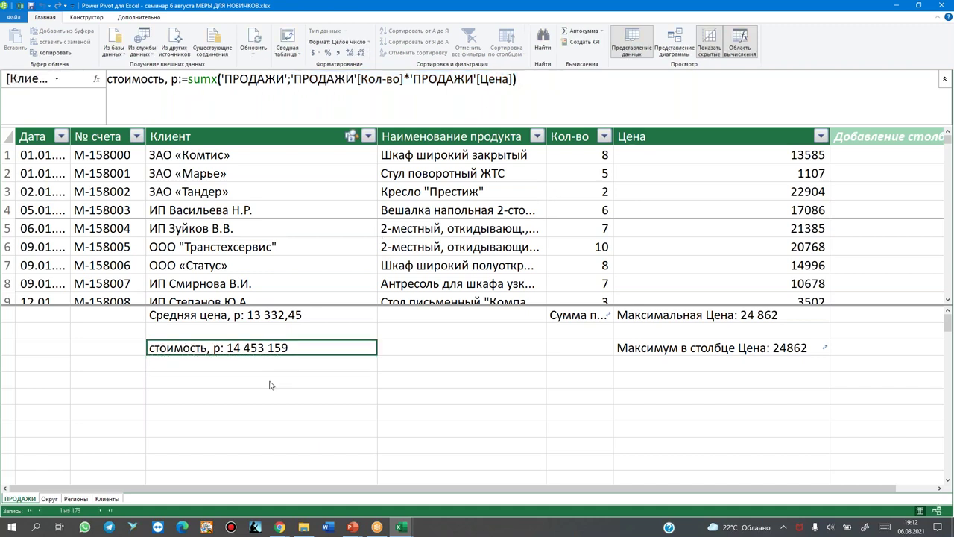
click(230, 367)
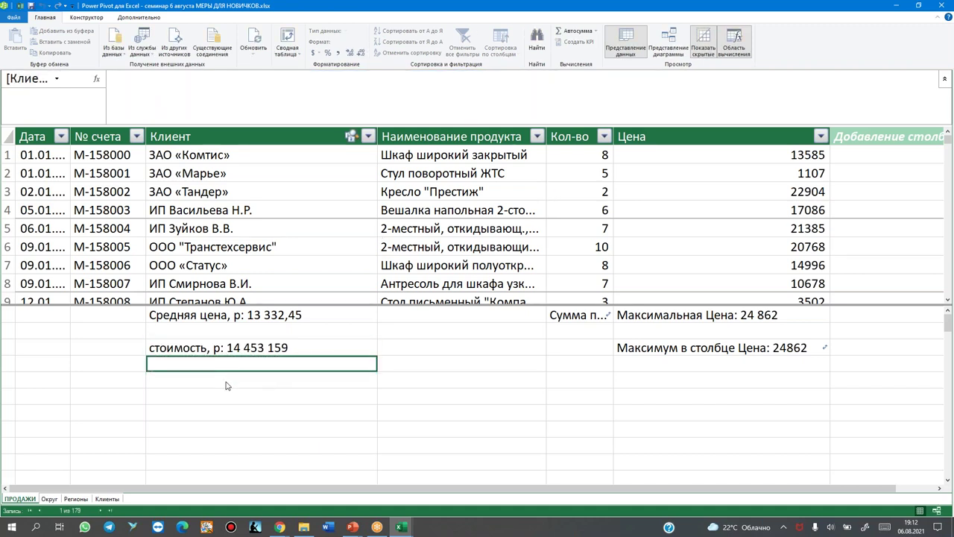
click(228, 383)
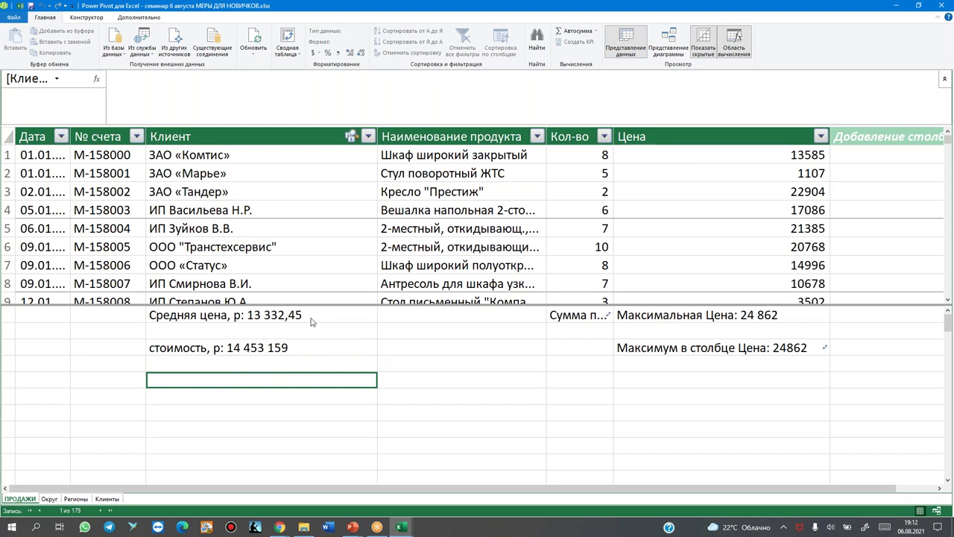
- Widen the Дата column to show full dates and times, then start a new measure
mouse_move(71, 131)
mouse_down()
mouse_move(149, 135)
mouse_move(132, 137)
mouse_up()
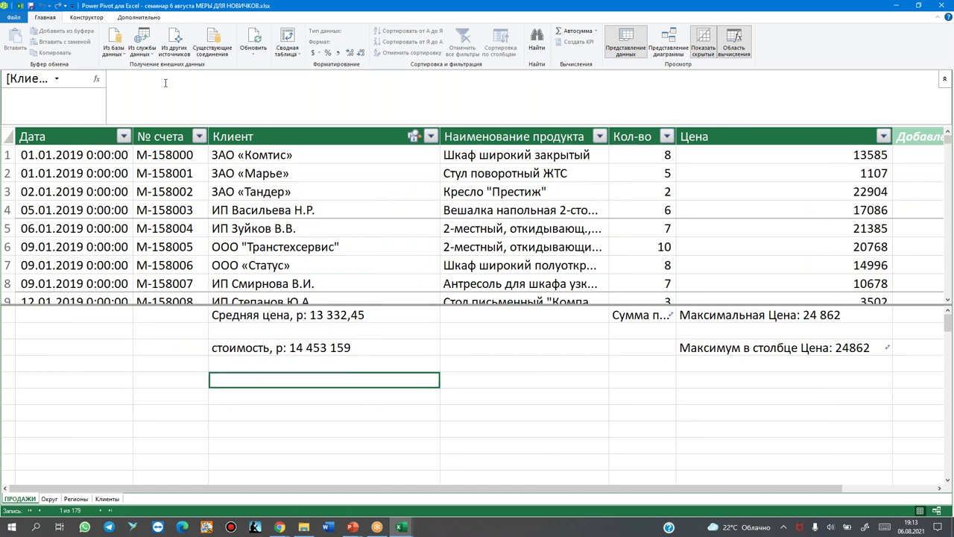
click(166, 83)
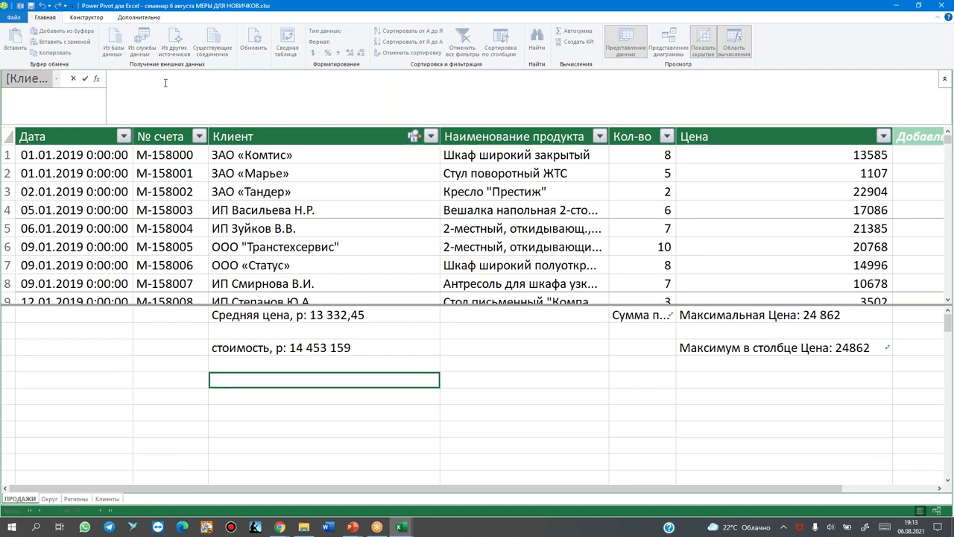
- Name the new measure НДС, р and begin its SUMX formula with the 'ПРОДАЖИ' table
text(Y)
key(BackSpace)
text(НДС, р)
text(:)
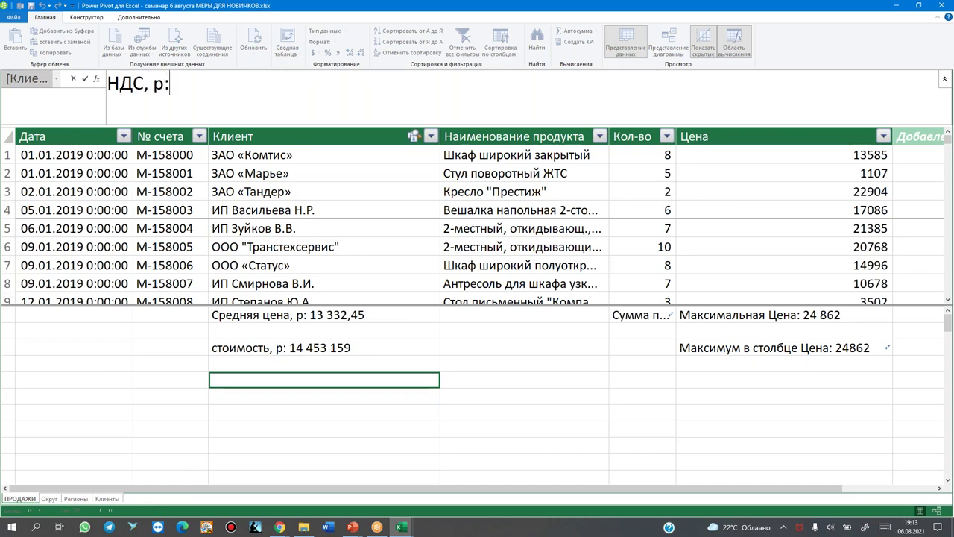
text(=)
key(BackSpace)
key(super+space)
text(Su)
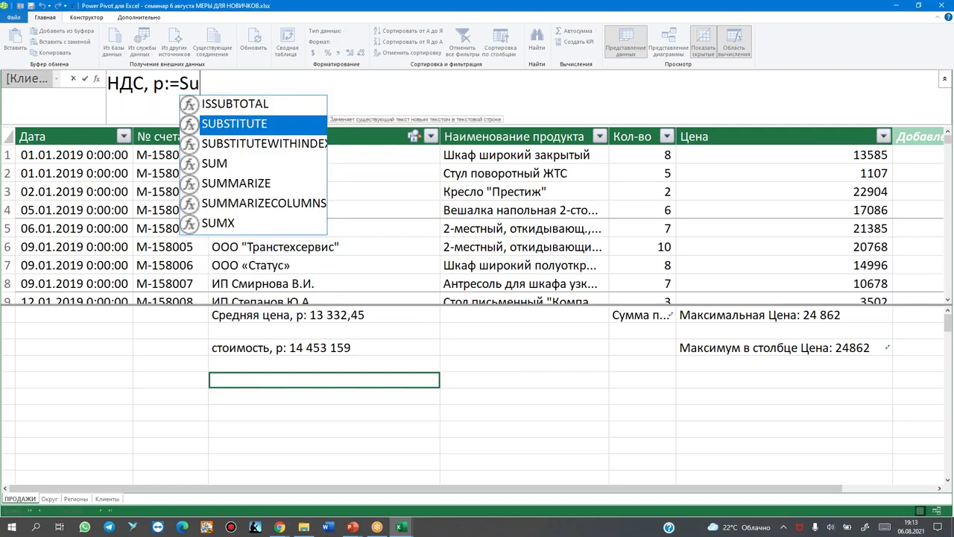
text(n)
key(BackSpace)
text(m)
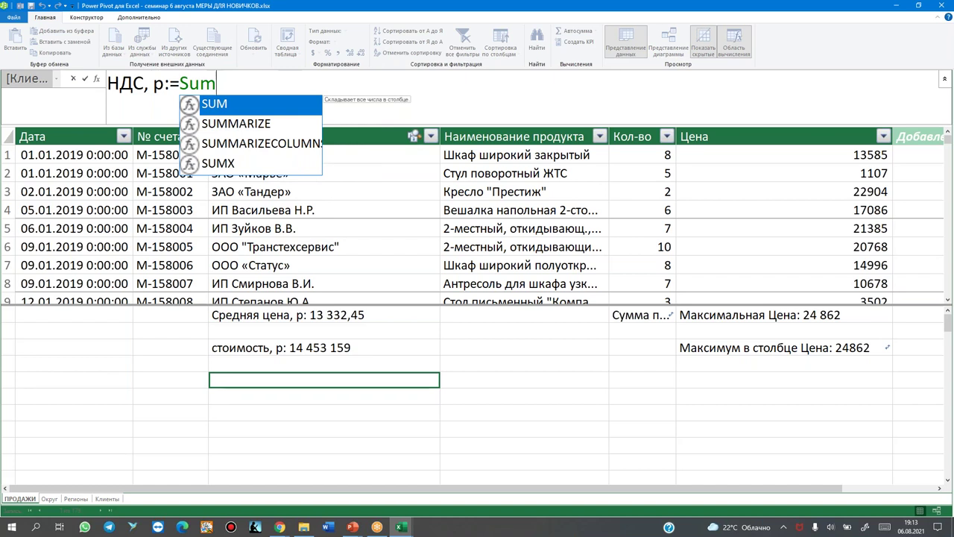
text(x)
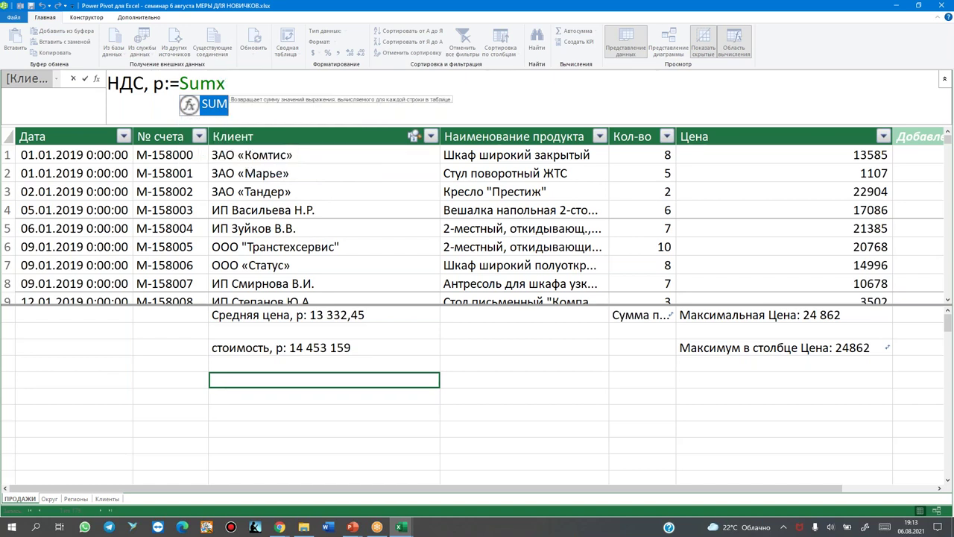
text(()
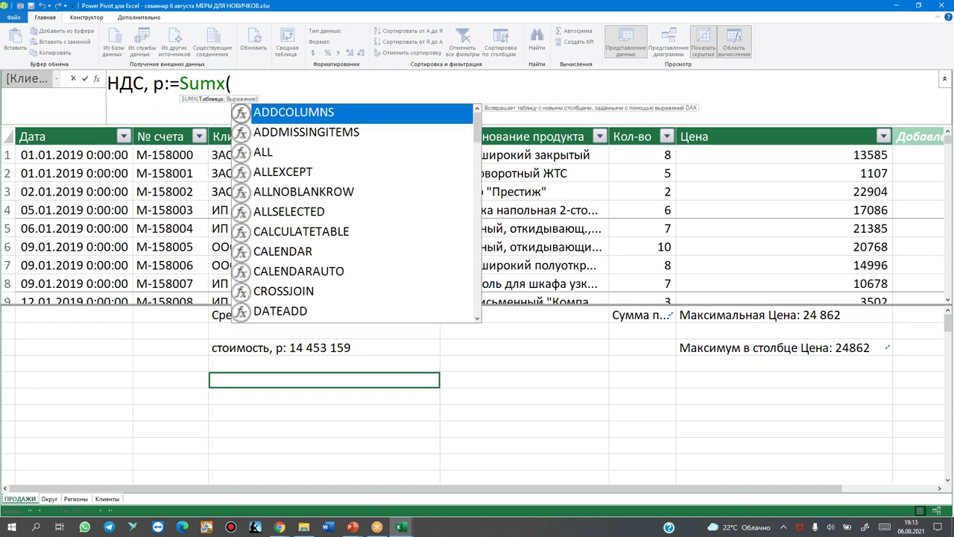
text(')
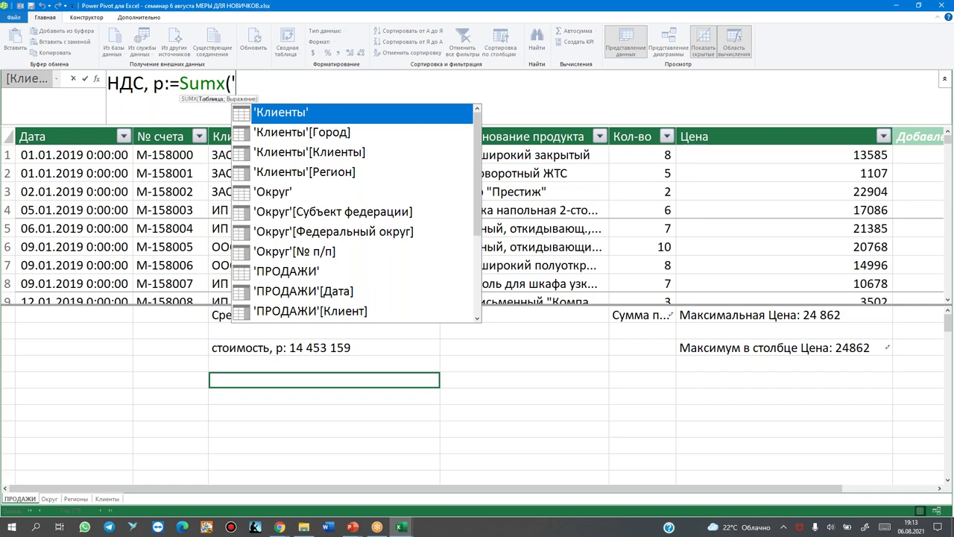
double_click(287, 271)
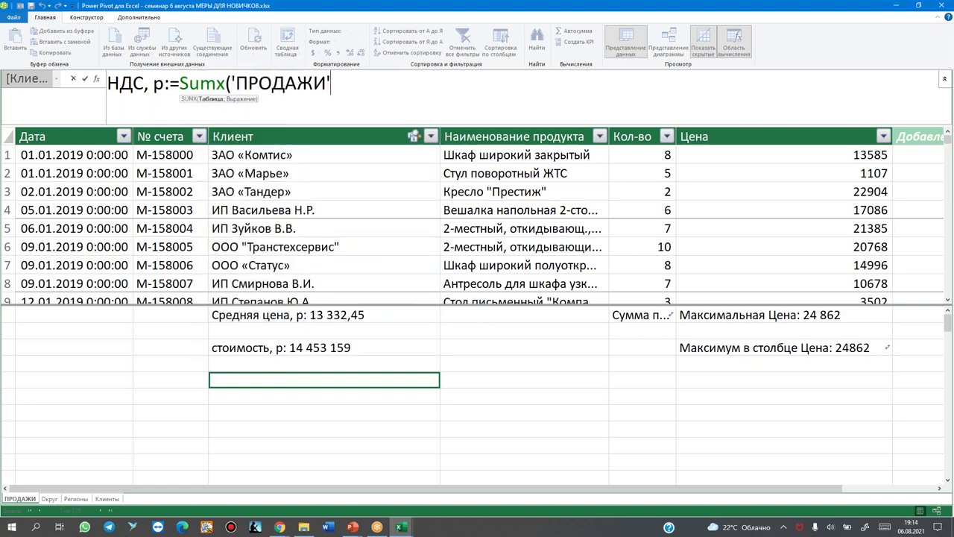
text(б)
key(BackSpace)
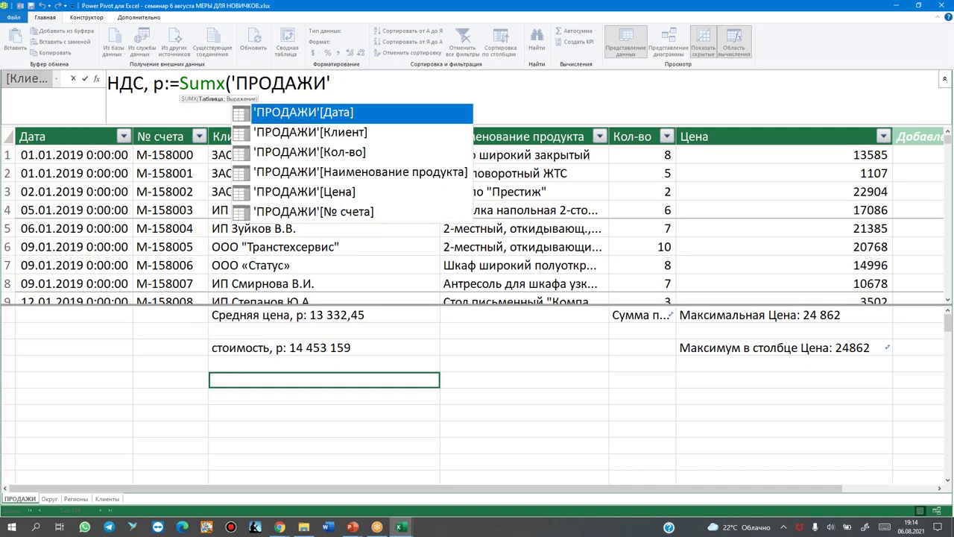
- Complete the formula with 'ПРОДАЖИ'[Цена]*0,2, commit it, and format it as a decimal number
text(;)
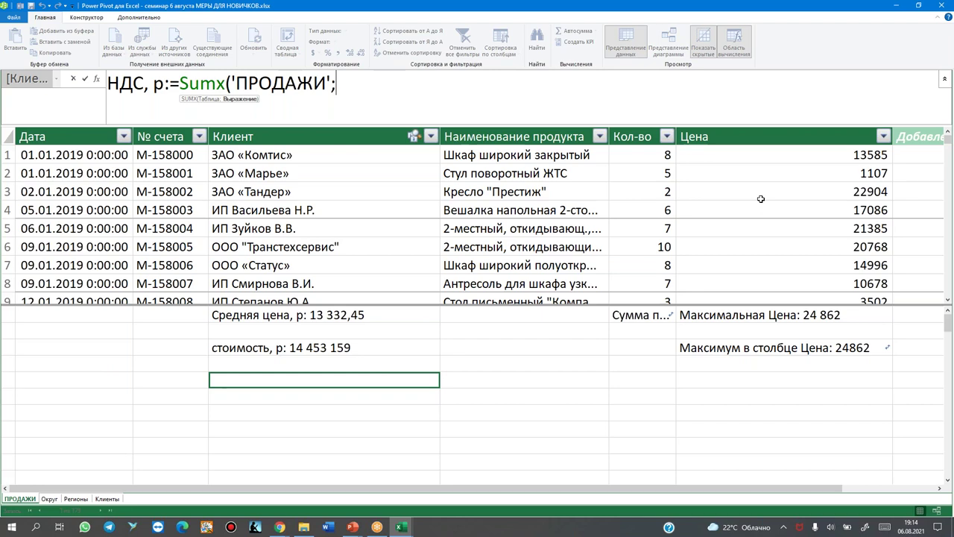
key(super+space)
text(')
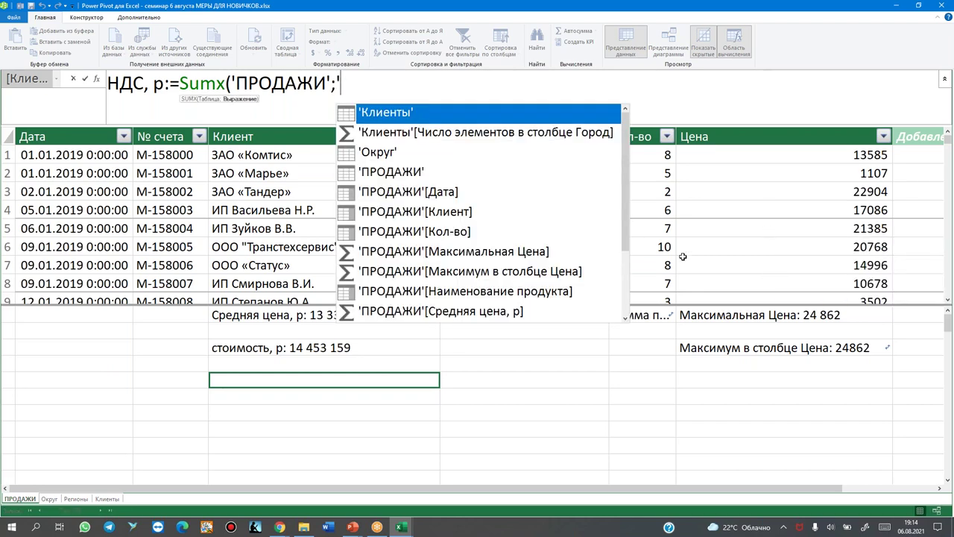
scroll(415, 246, down, 1)
scroll(415, 246, down, 2)
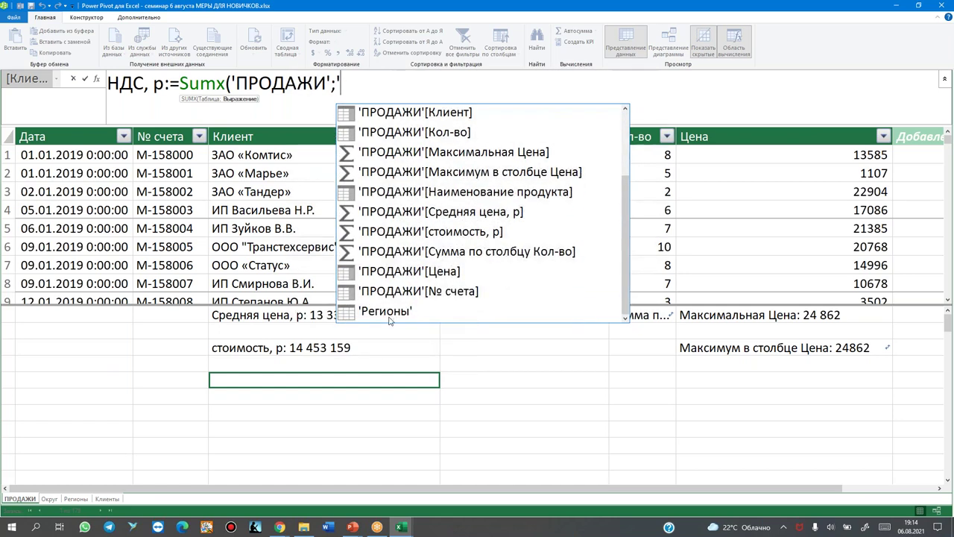
double_click(395, 271)
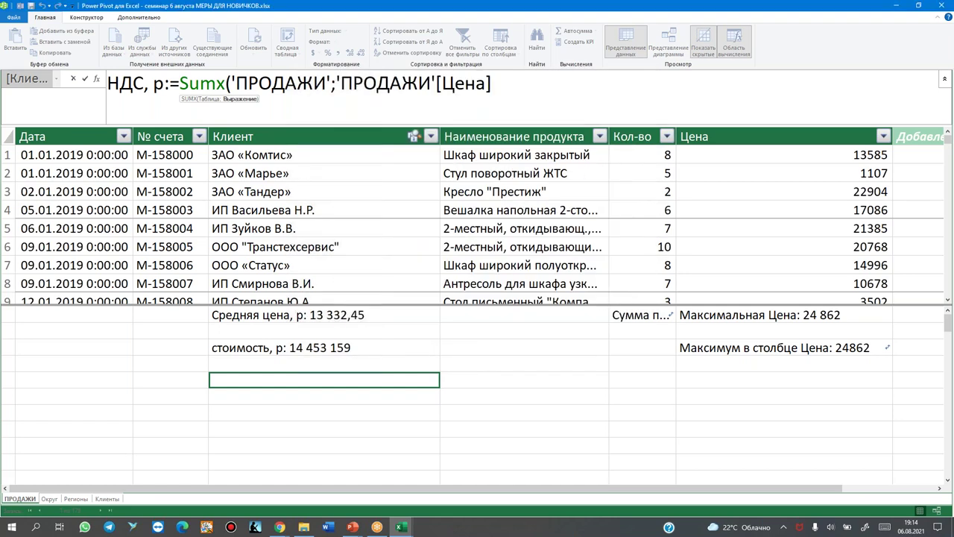
text(*2)
text(0%)
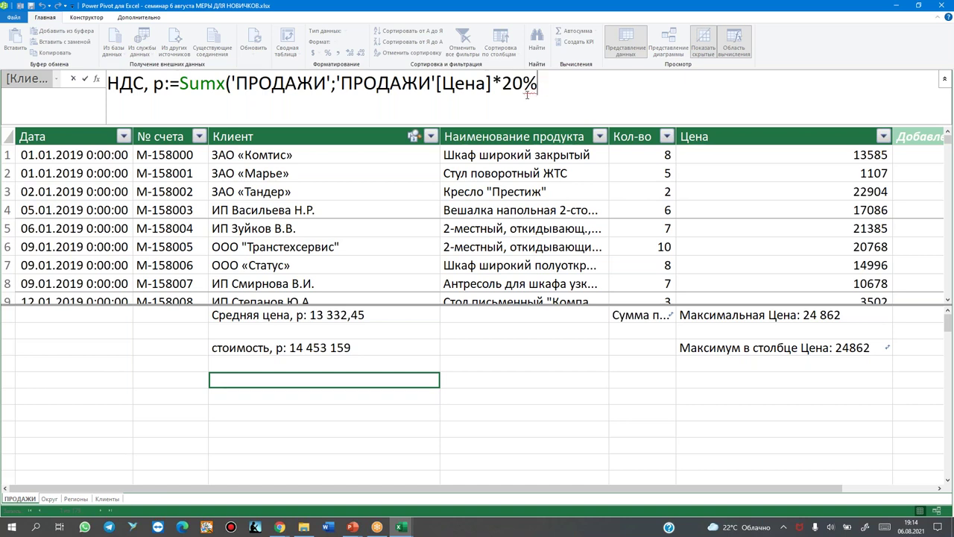
key(BackSpace)
key(BackSpace)
key(BackSpace)
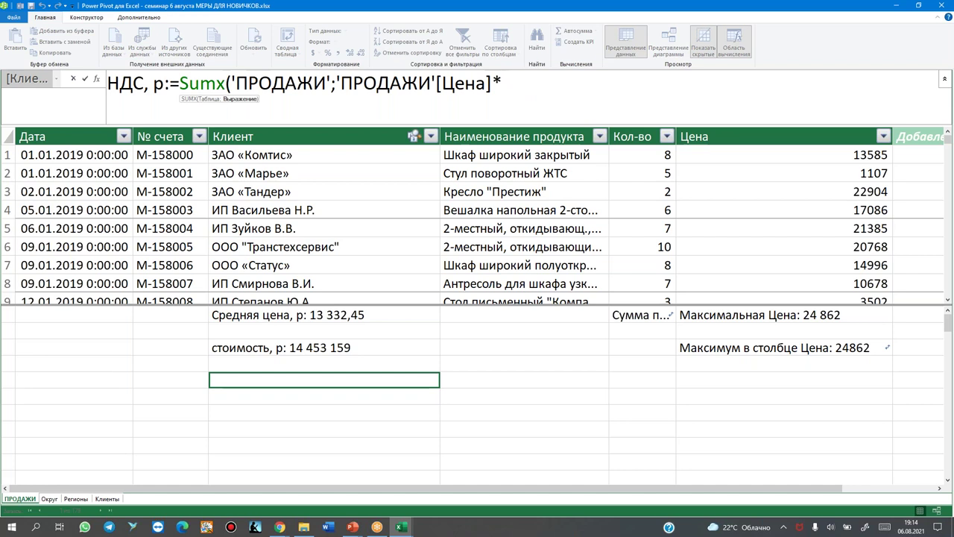
text(0)
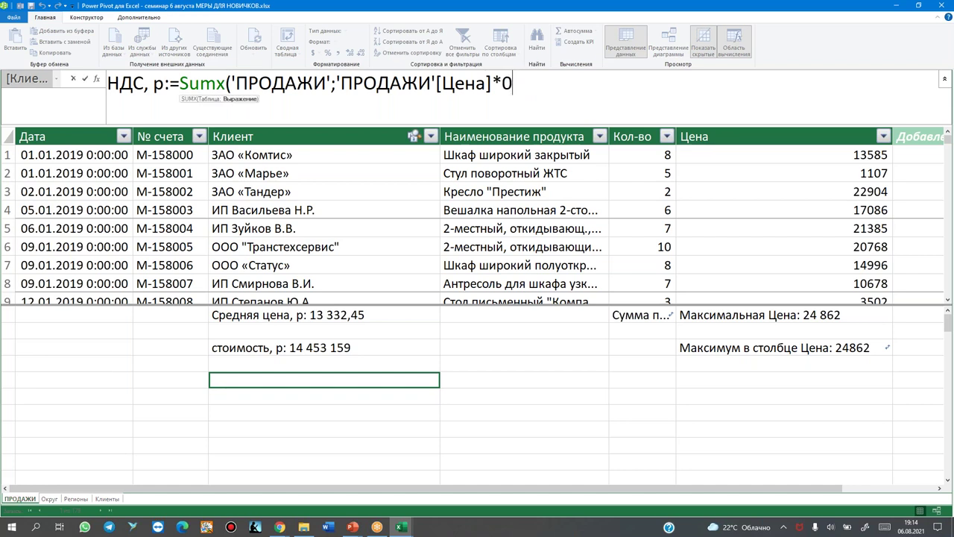
text(,2)
text())
key(Return)
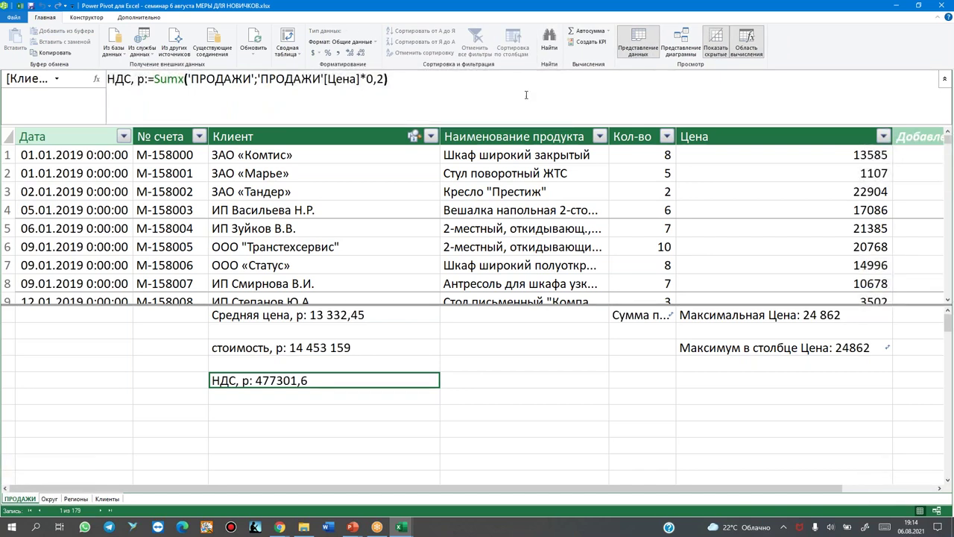
click(339, 54)
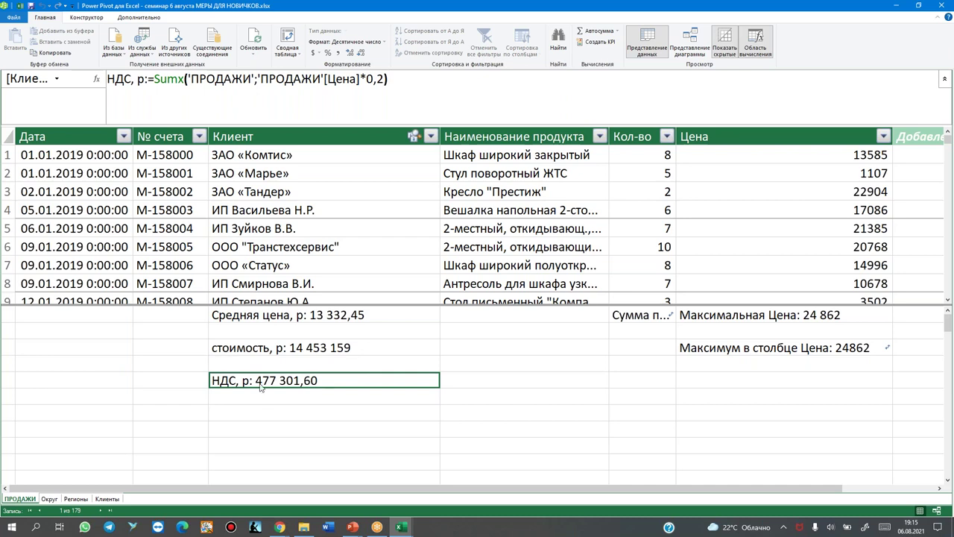
click(290, 411)
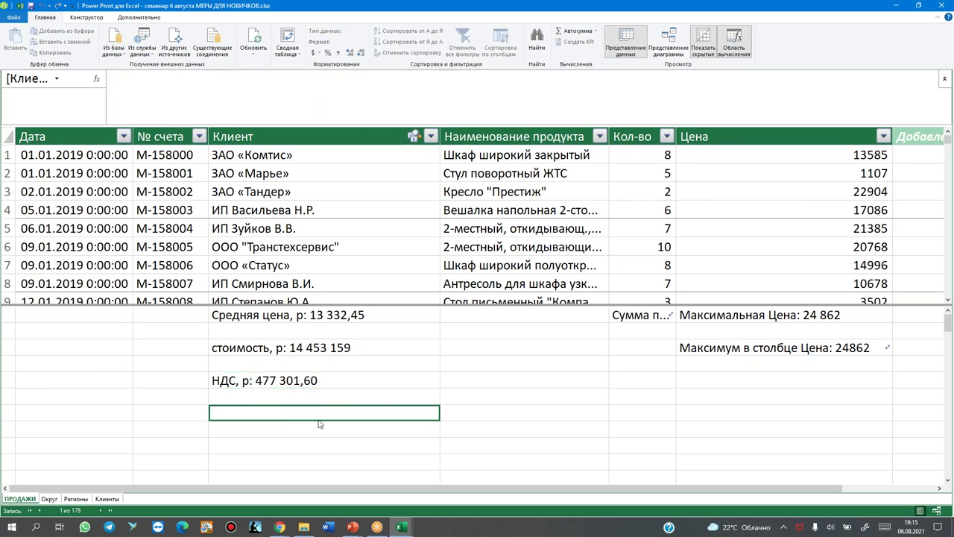
- Name a new measure Итого below НДС, р and begin its formula with sumX
text(В)
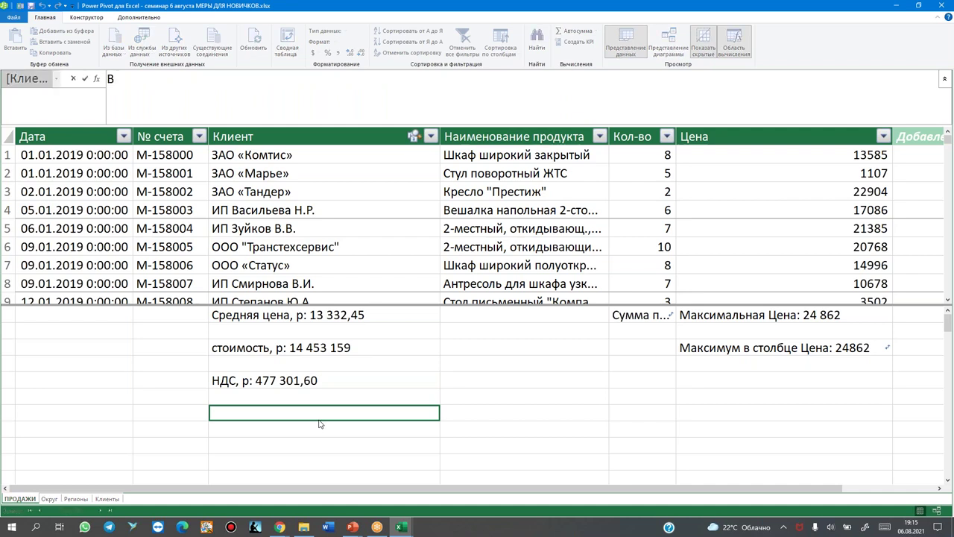
key(BackSpace)
text(Bnjuj)
key(BackSpace)
key(BackSpace)
key(BackSpace)
key(BackSpace)
text(Ит)
text(ого)
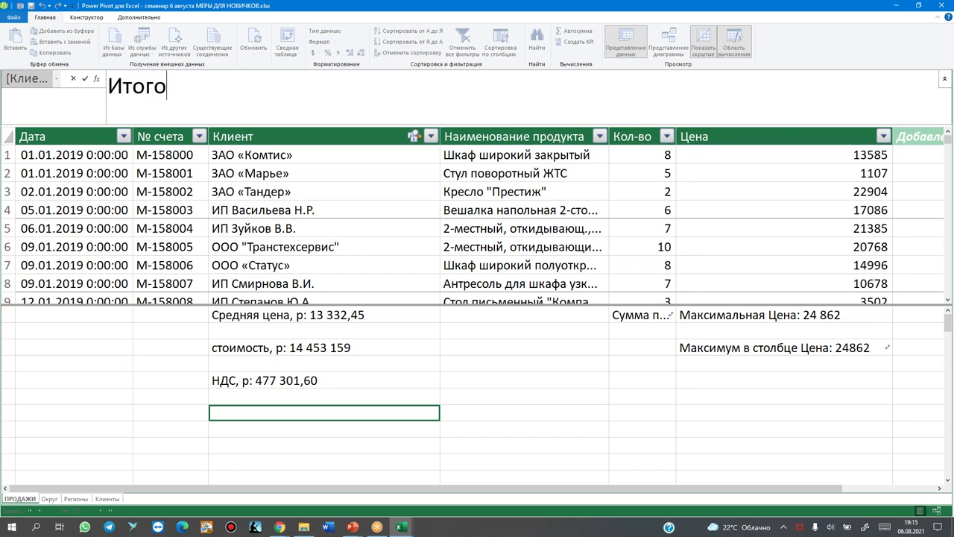
text(:=)
key(super+space)
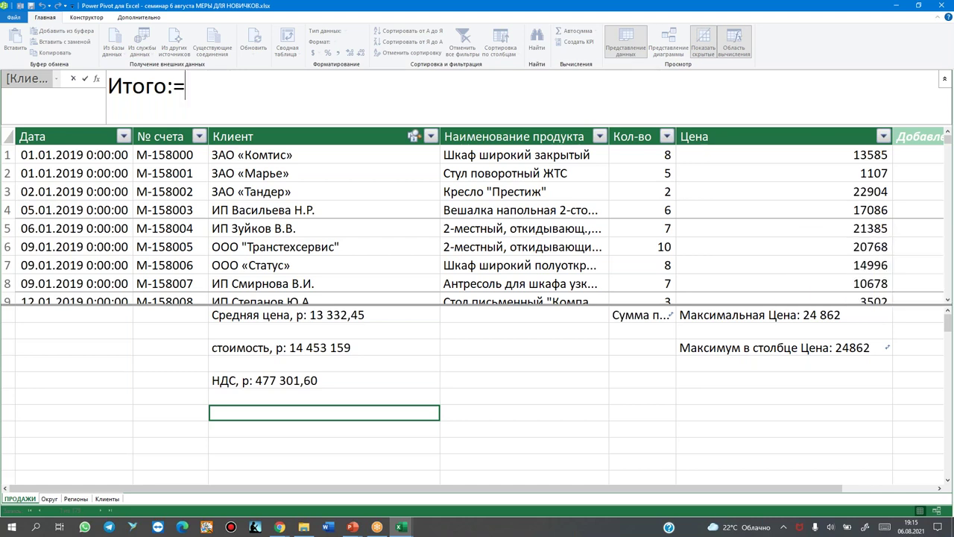
text(sum)
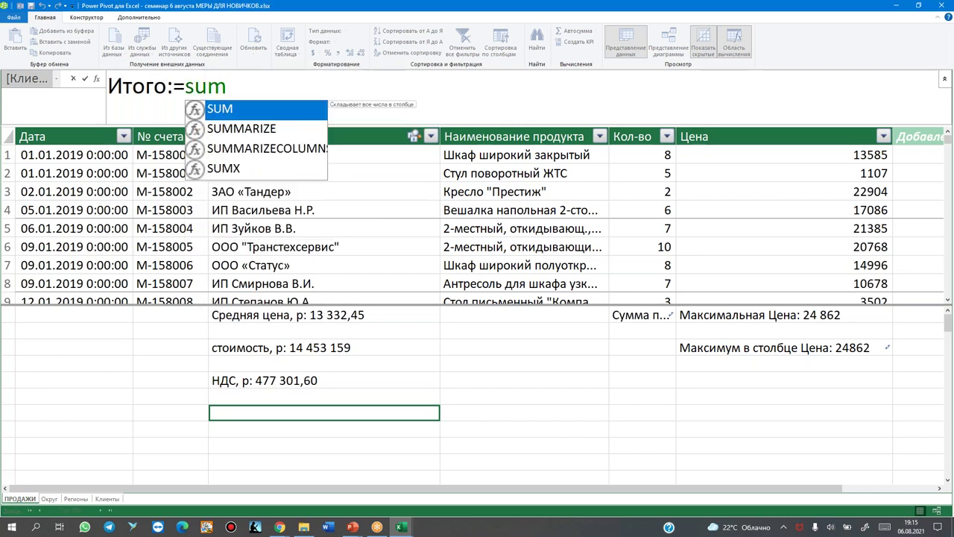
text(()
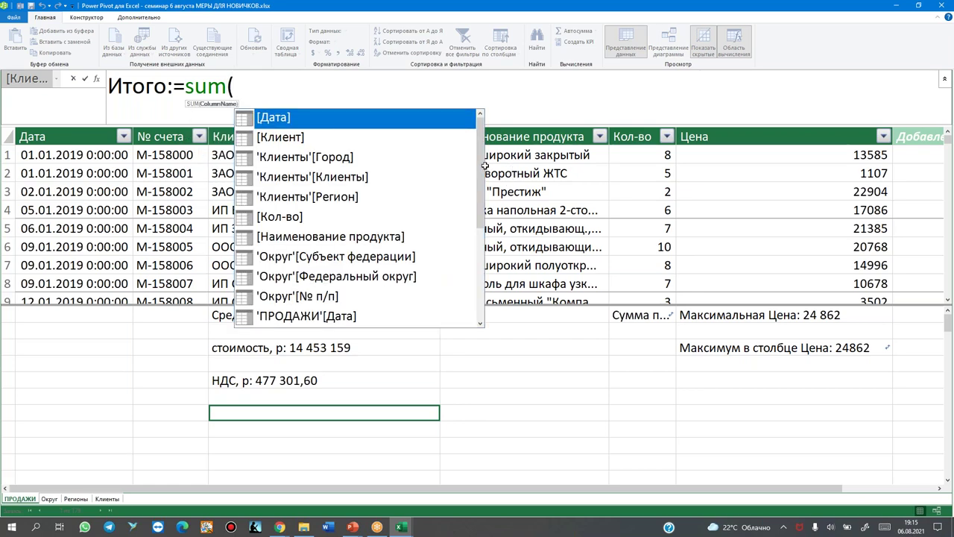
drag(485, 165, 463, 285)
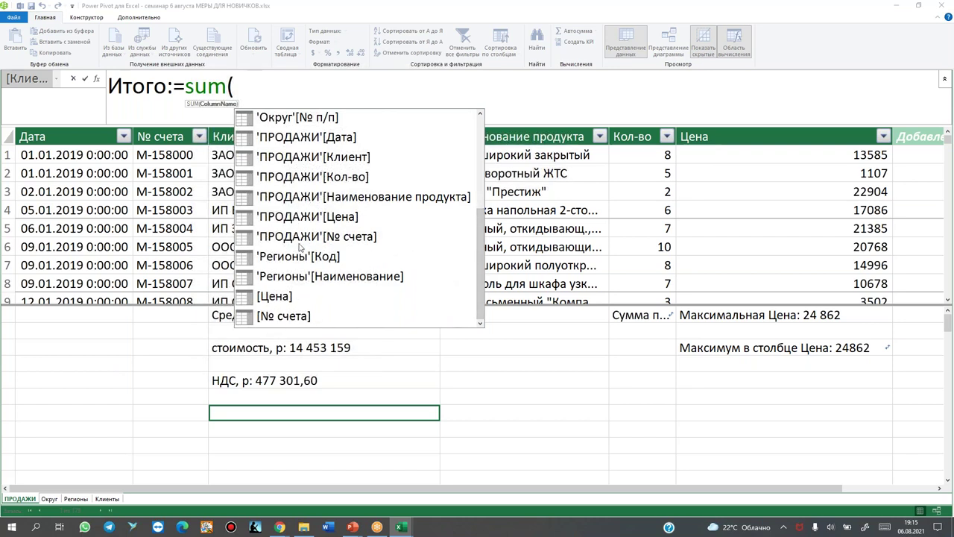
scroll(298, 246, up, 3)
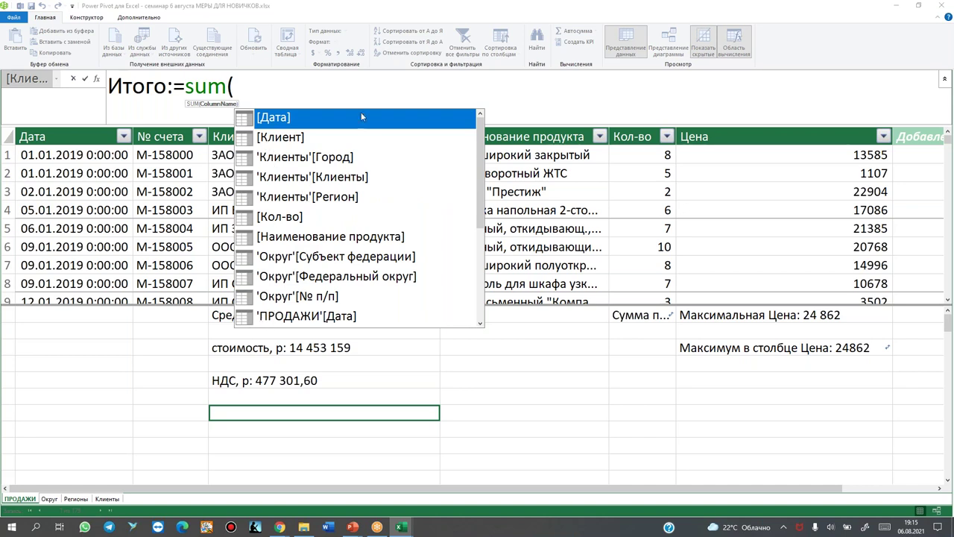
click(290, 89)
key(BackSpace)
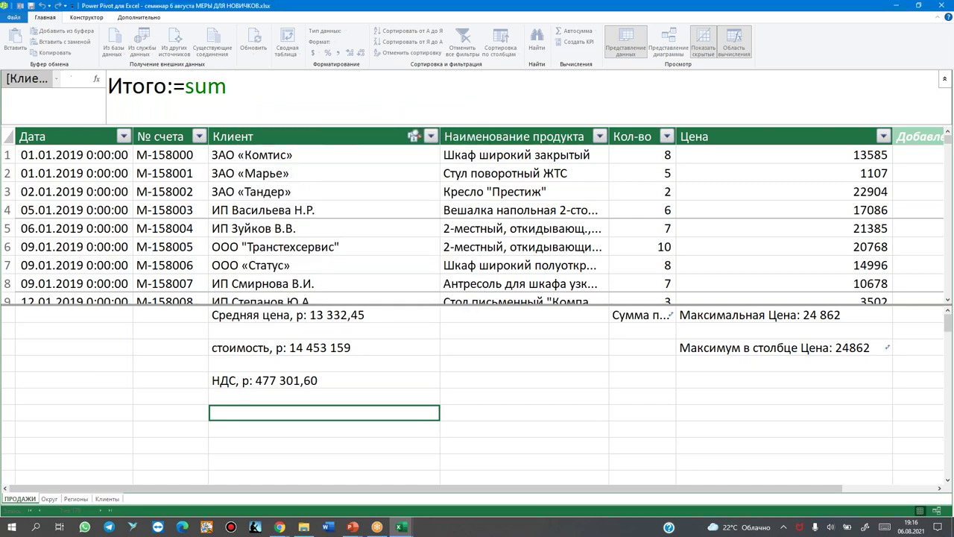
text(X)
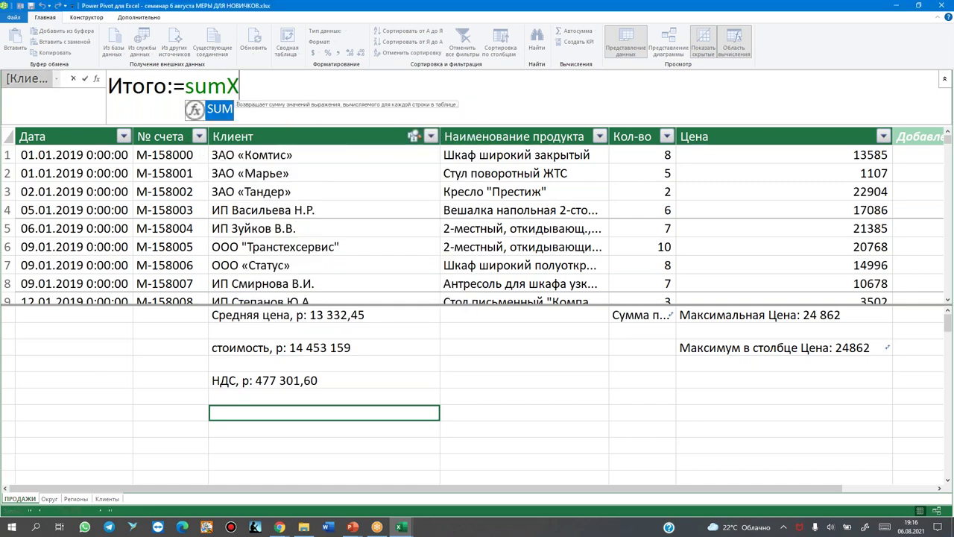
- Accept SUMX and insert 'ПРОДАЖИ' as its table argument
key(Tab)
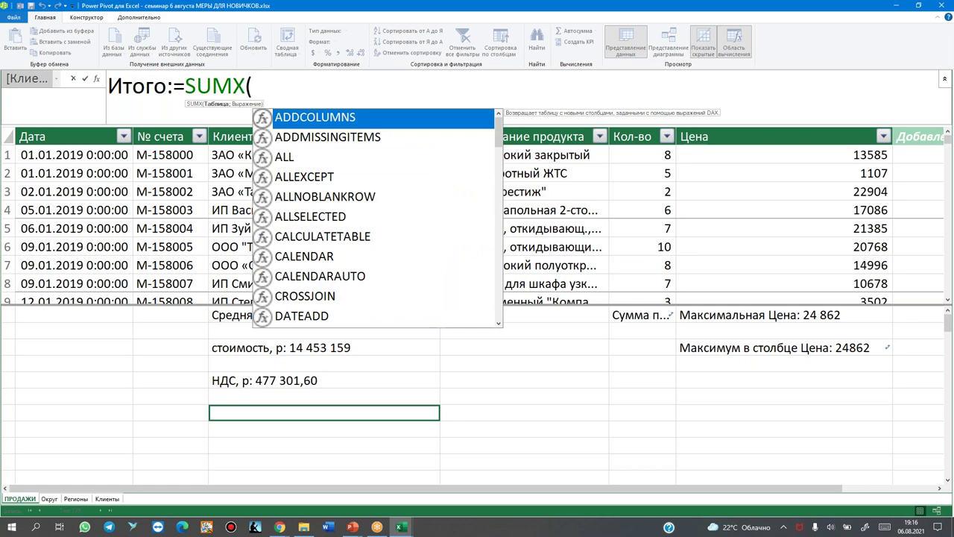
text(')
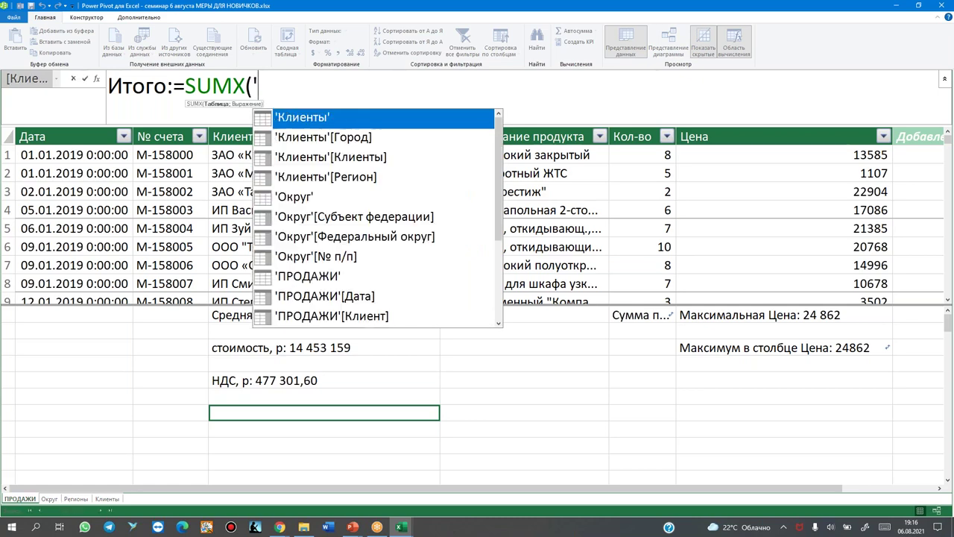
text(ПРО)
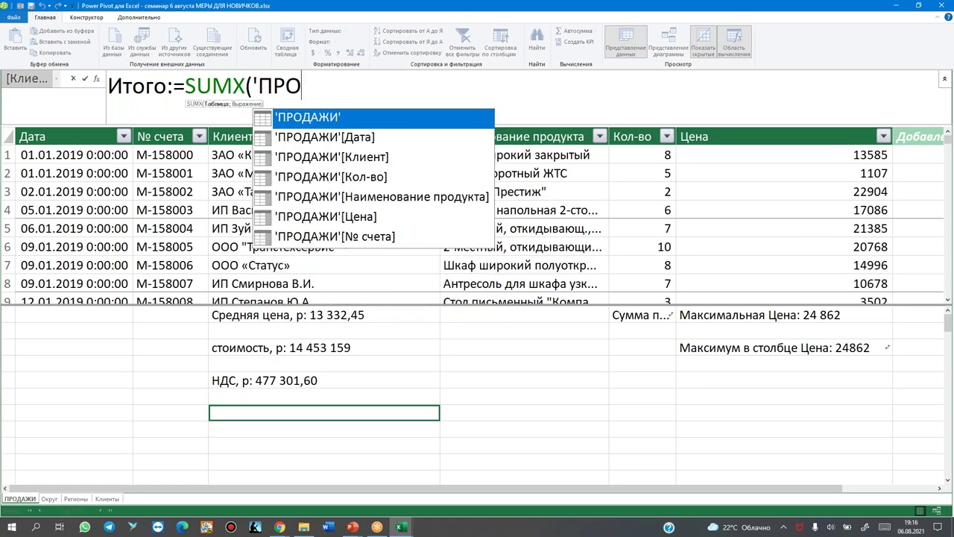
key(Tab)
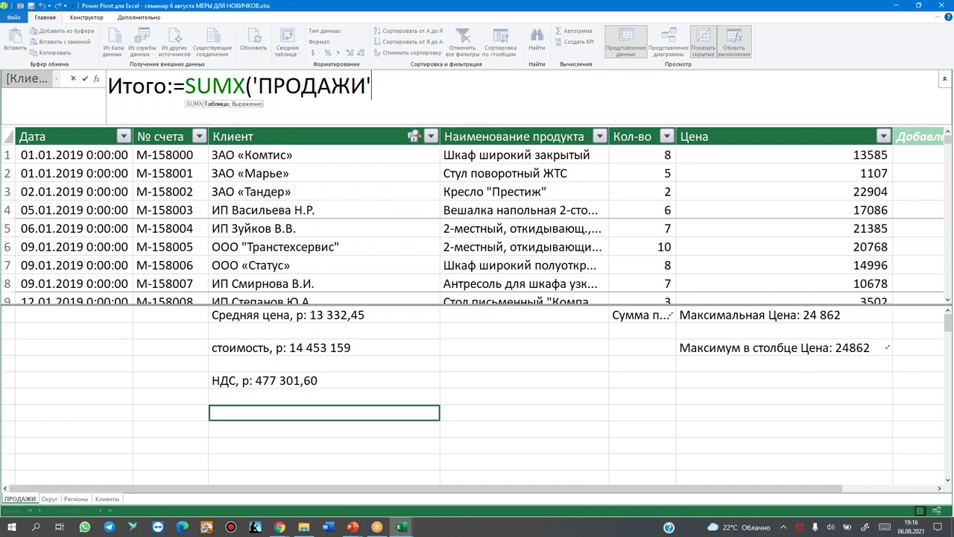
text($)
key(BackSpace)
text(;)
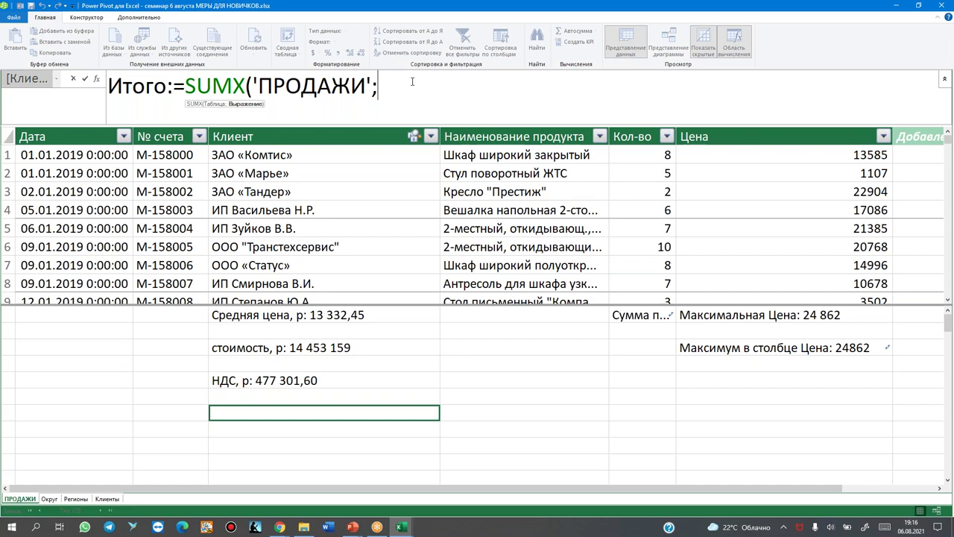
- Add the expression 'ПРОДАЖИ'[стоимость, р]+'ПРОДАЖИ'[НДС, р], close the bracket and commit
text(')
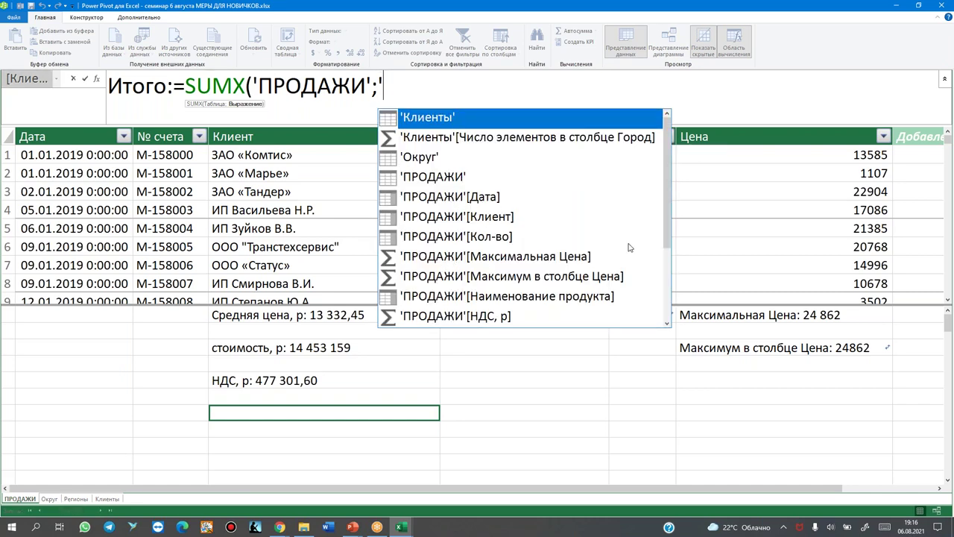
drag(668, 209, 668, 269)
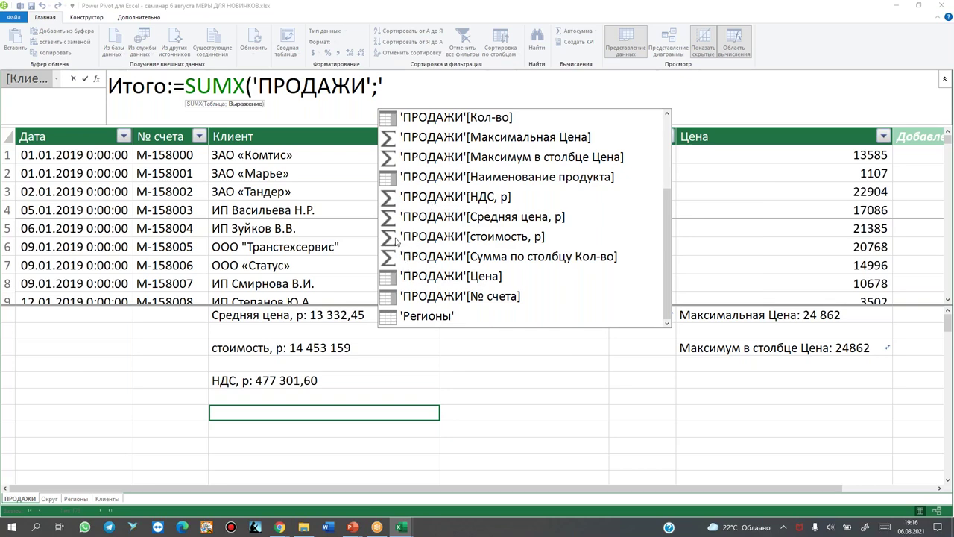
double_click(395, 237)
text(+)
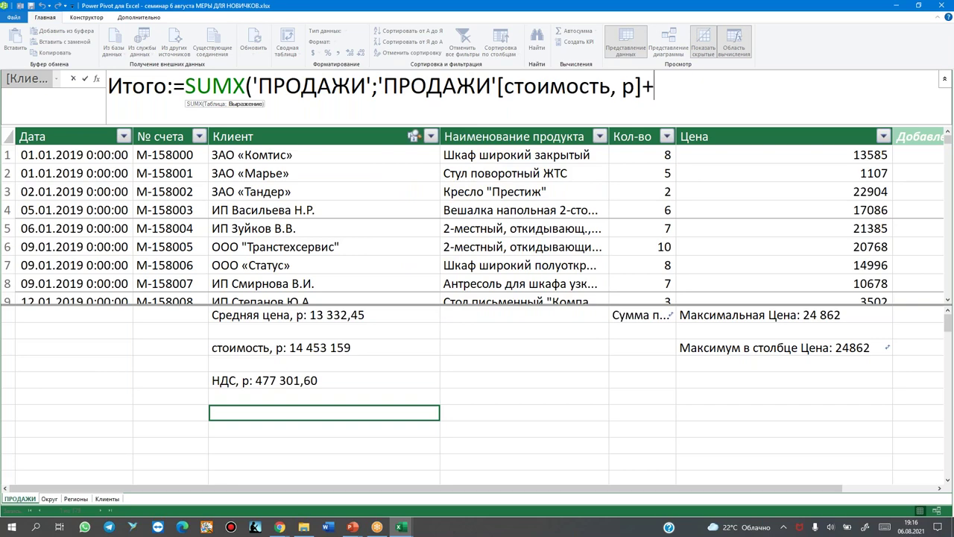
text(')
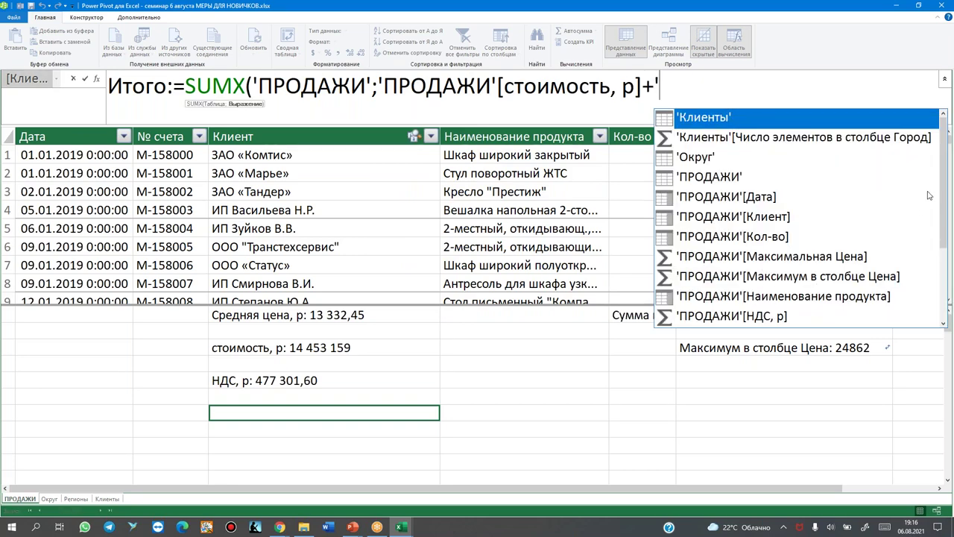
drag(940, 187, 937, 232)
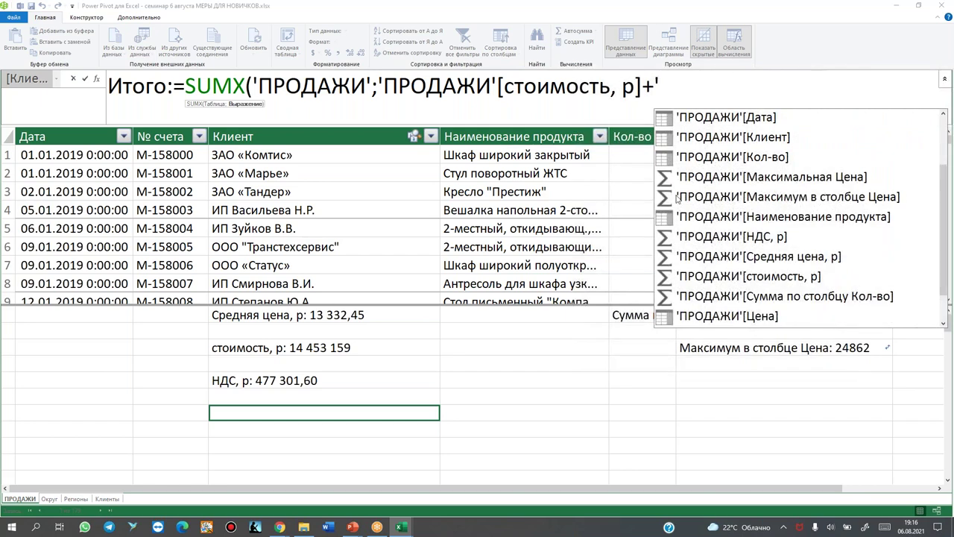
double_click(688, 237)
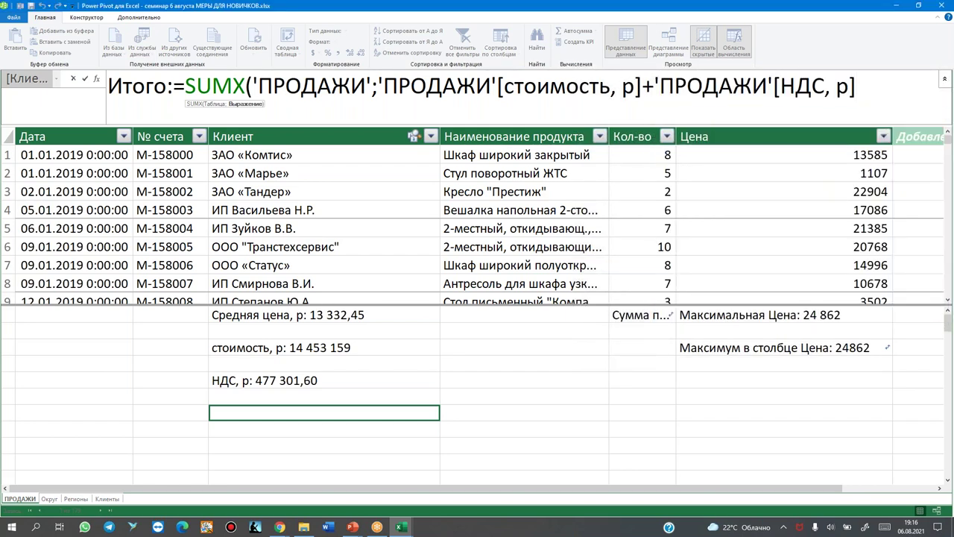
text())
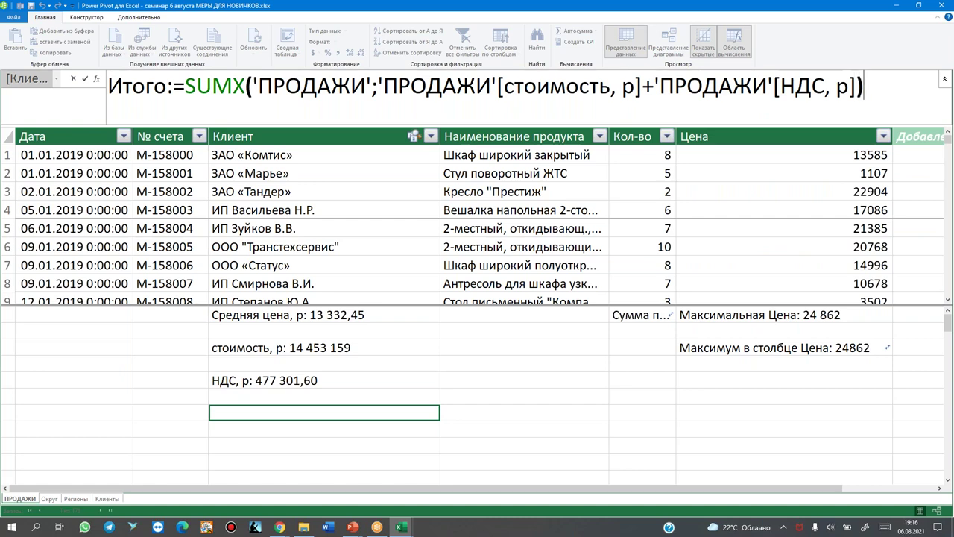
key(Return)
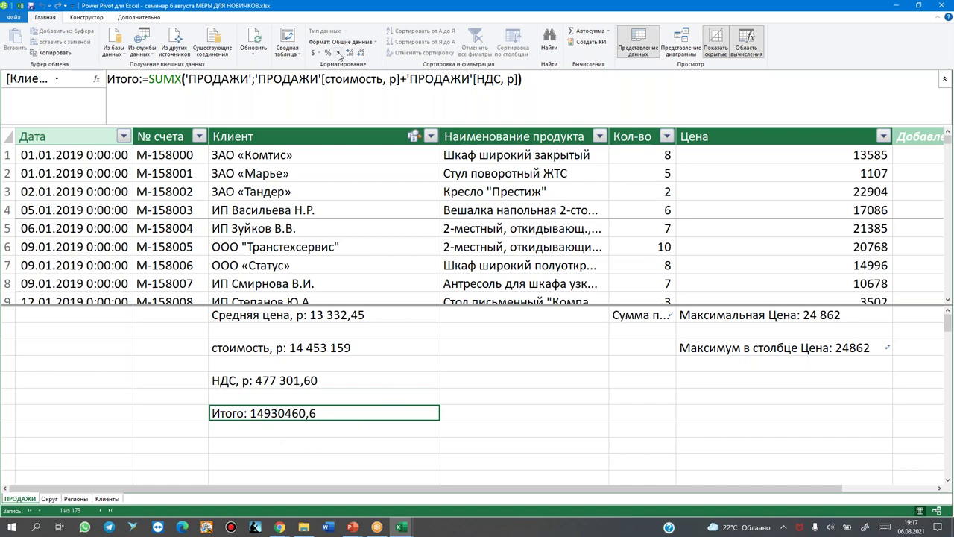
- Format the Итого measure as a decimal number so it reads 14 930 460,60
click(338, 53)
click(377, 43)
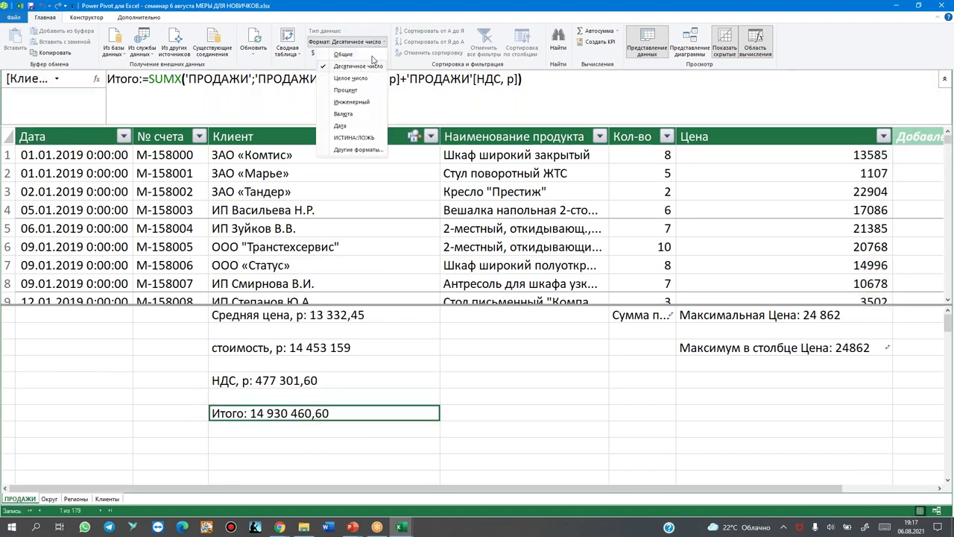
click(418, 384)
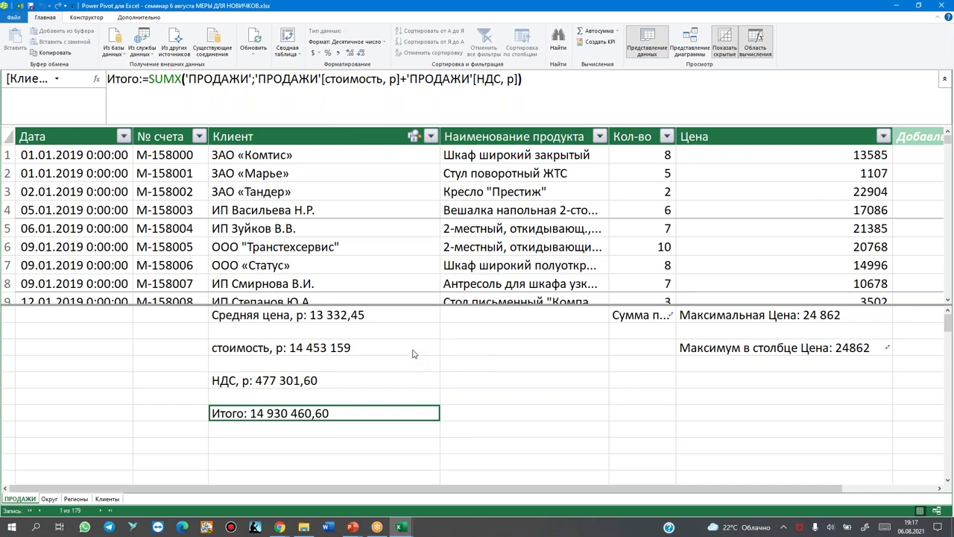
click(617, 33)
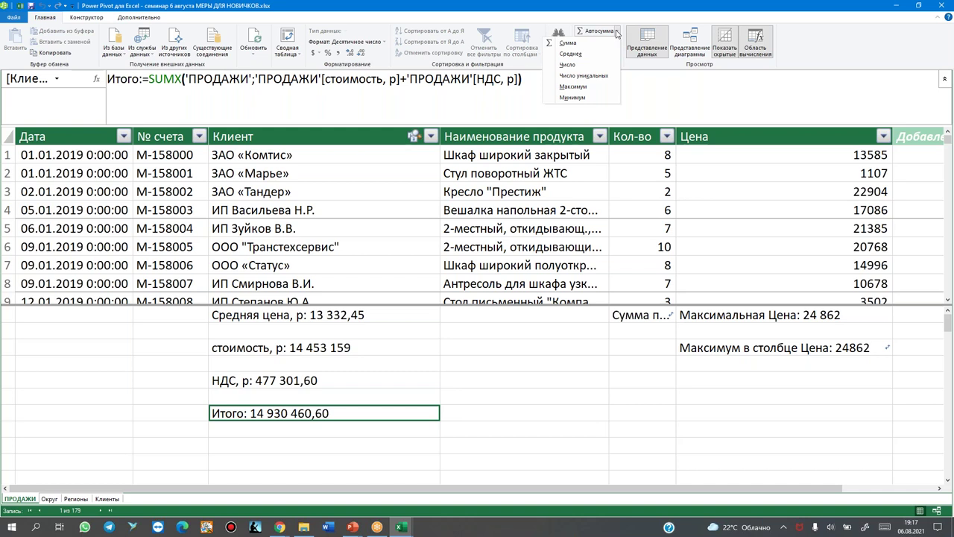
click(490, 332)
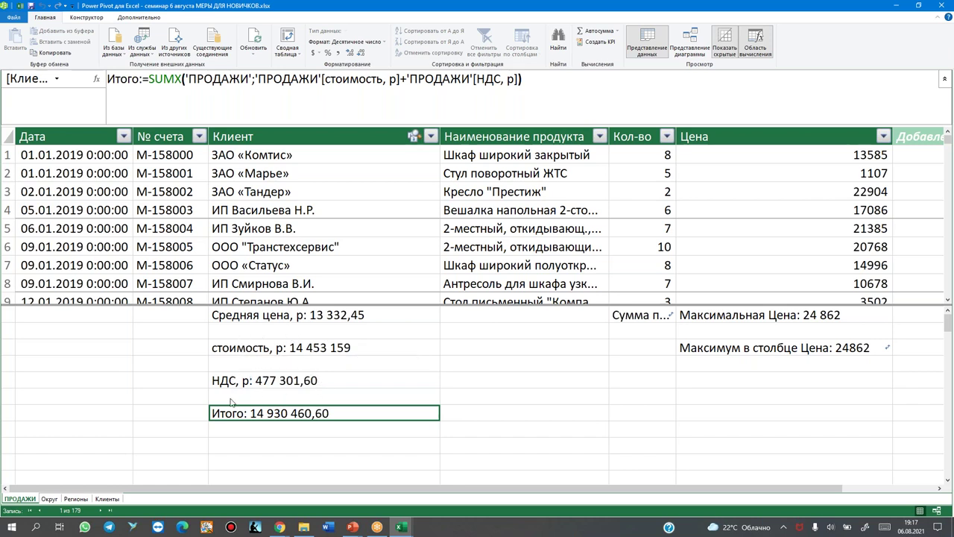
click(489, 336)
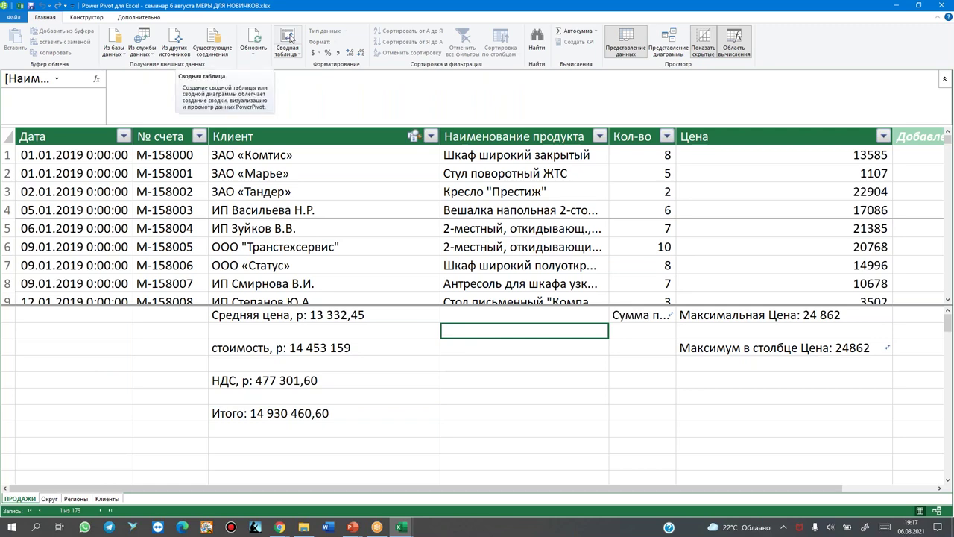
- Create a pivot table on a new sheet listing Клиент with стоимость, р, НДС, р and Итого
click(289, 37)
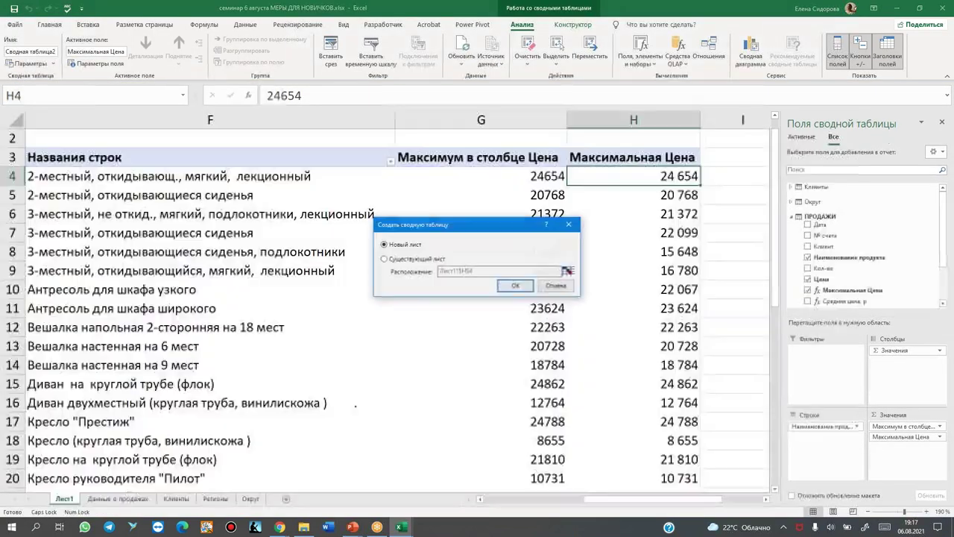
click(515, 286)
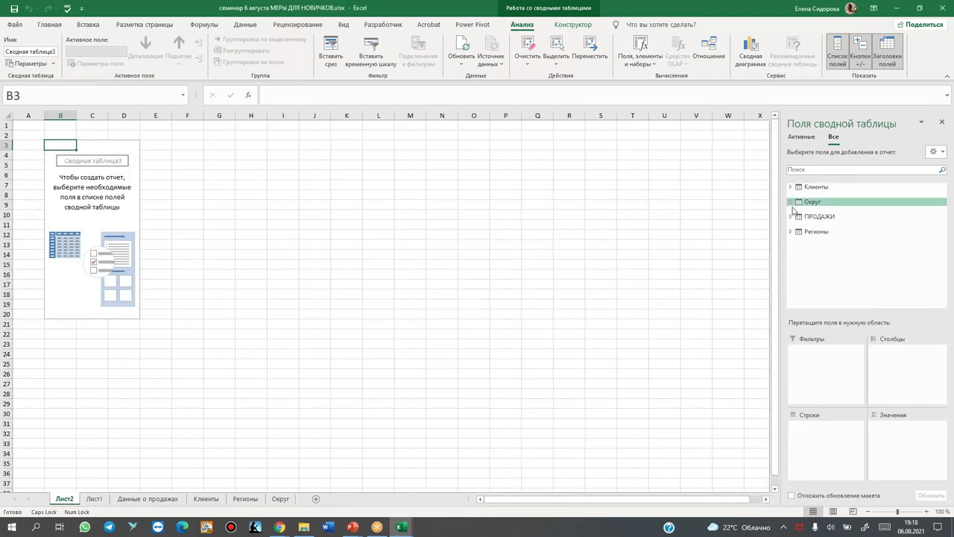
click(791, 216)
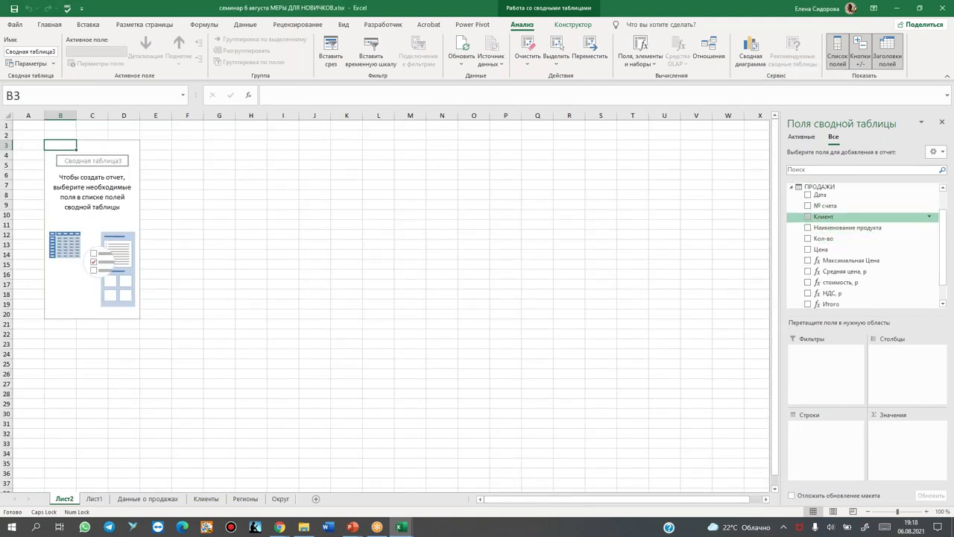
click(808, 217)
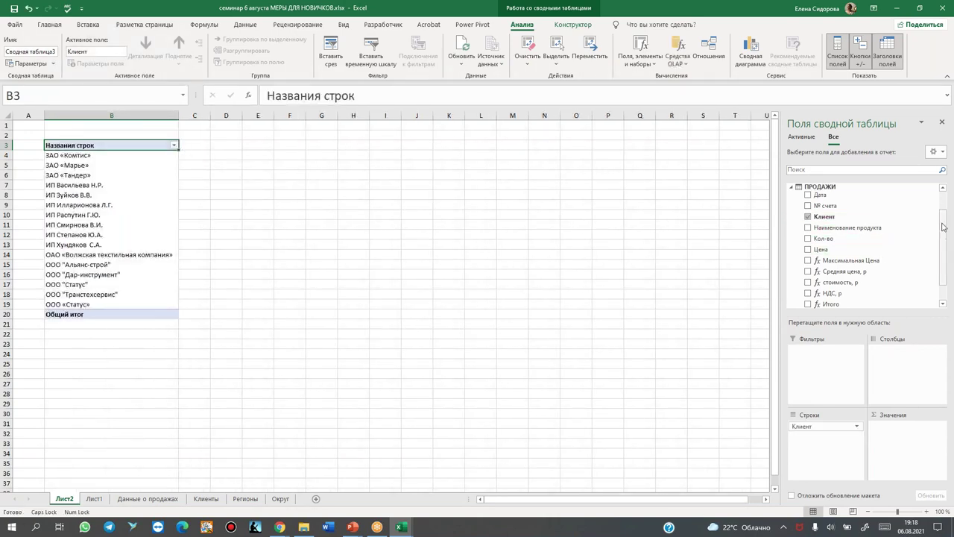
scroll(865, 231, down, 1)
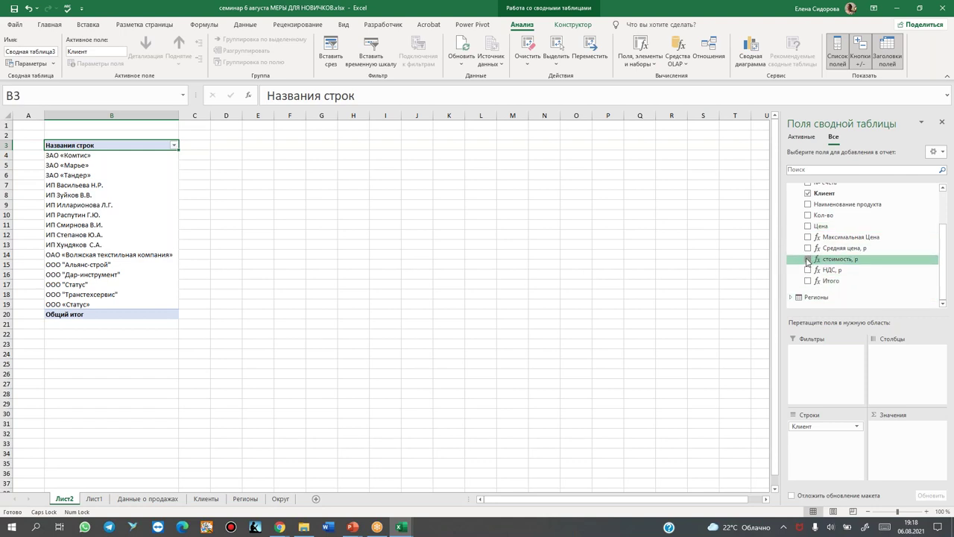
click(807, 260)
click(807, 271)
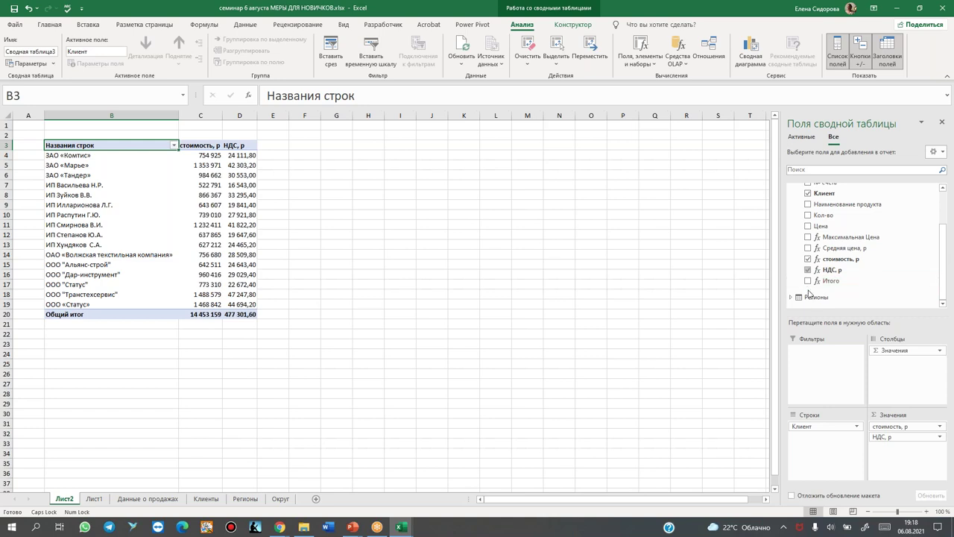
click(808, 281)
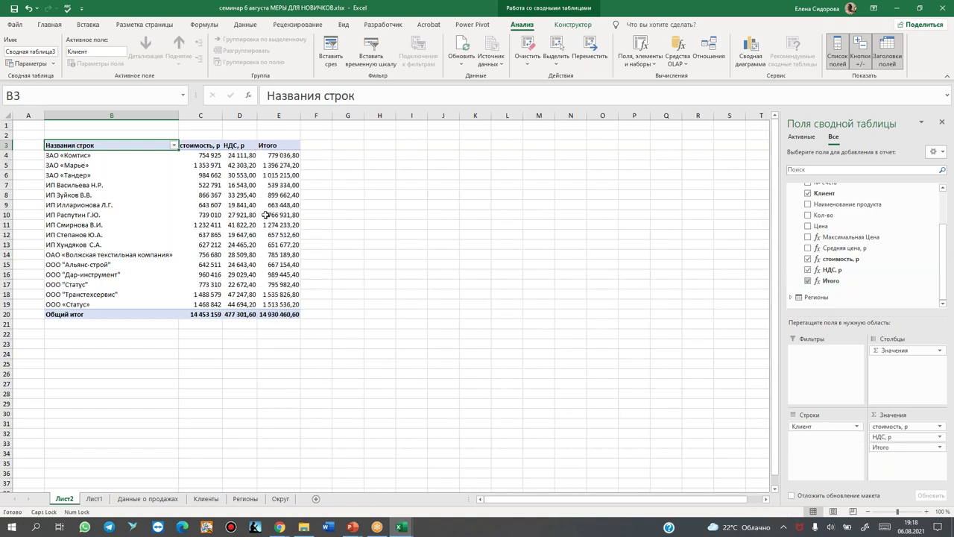
click(418, 147)
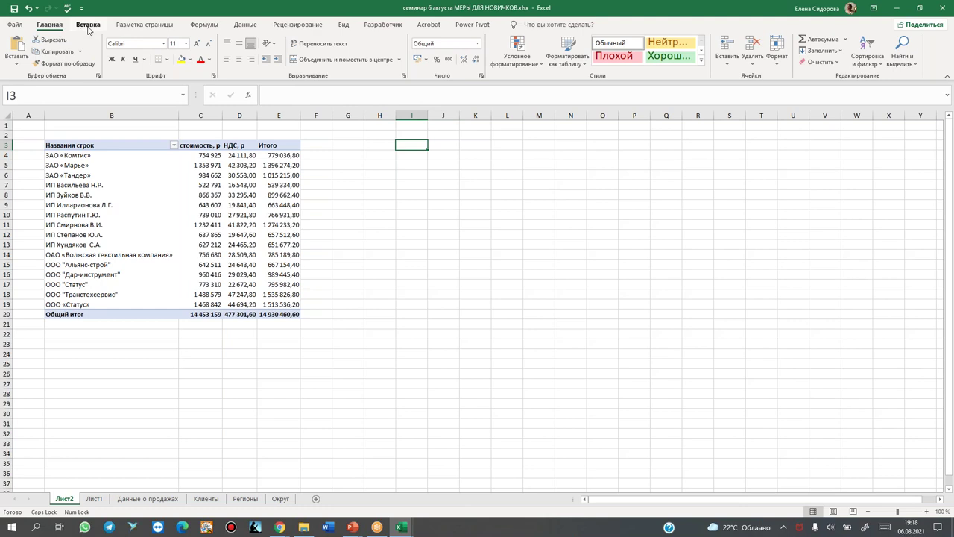
click(88, 25)
- Add a pivot at I3 totalling стоимость, р, НДС, р and Итого by Федеральный округ
click(17, 46)
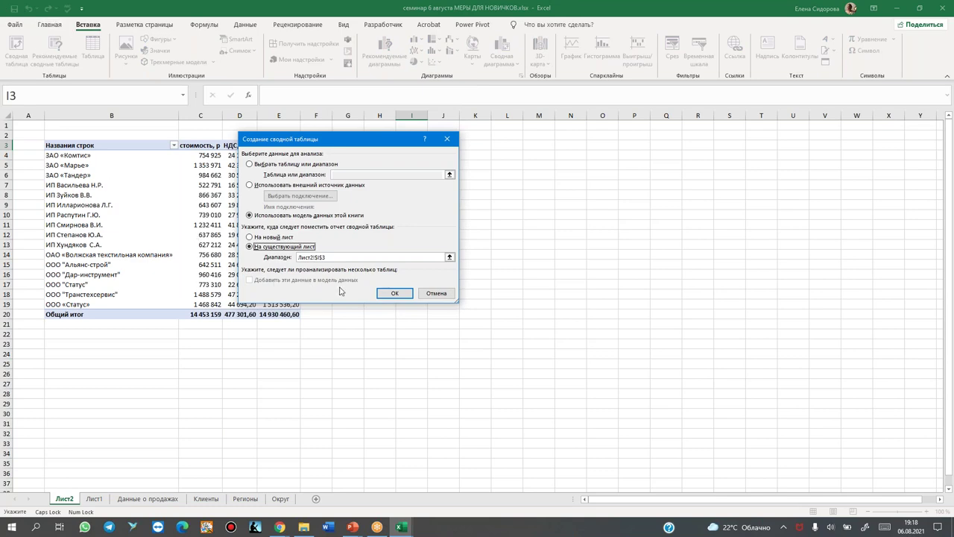
click(397, 294)
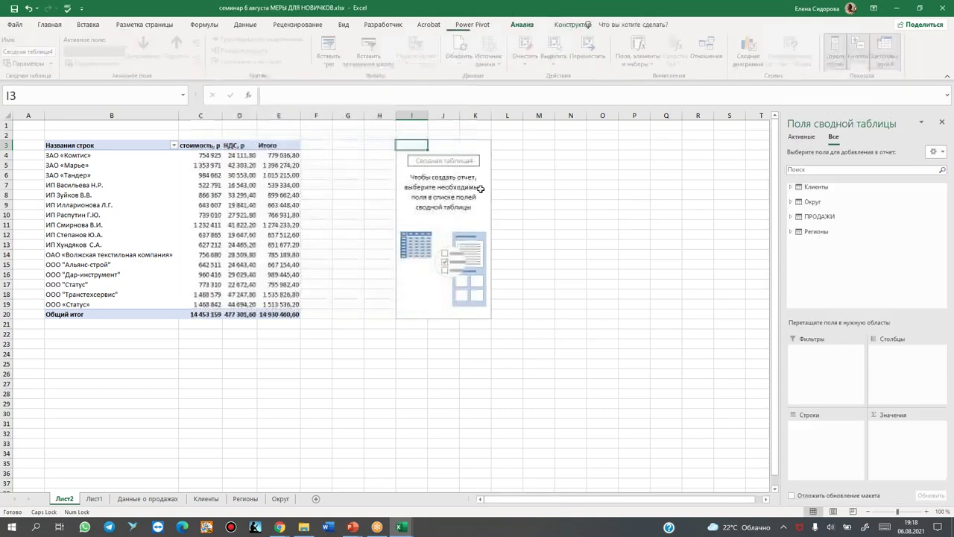
click(790, 217)
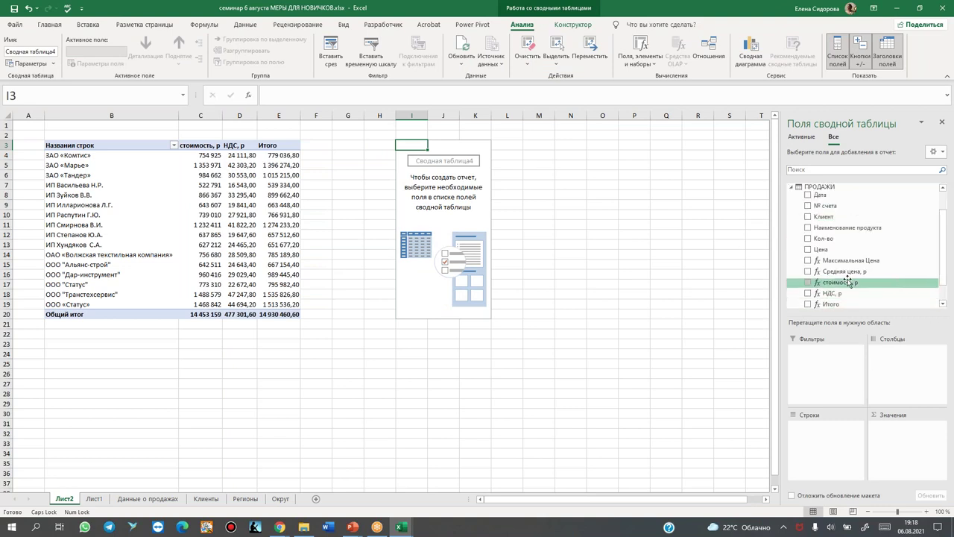
click(807, 282)
click(807, 293)
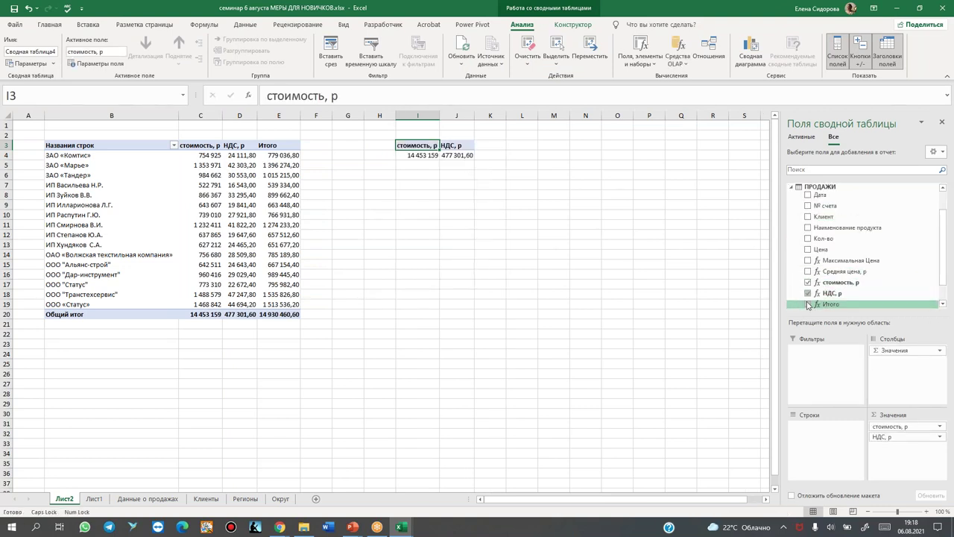
click(807, 304)
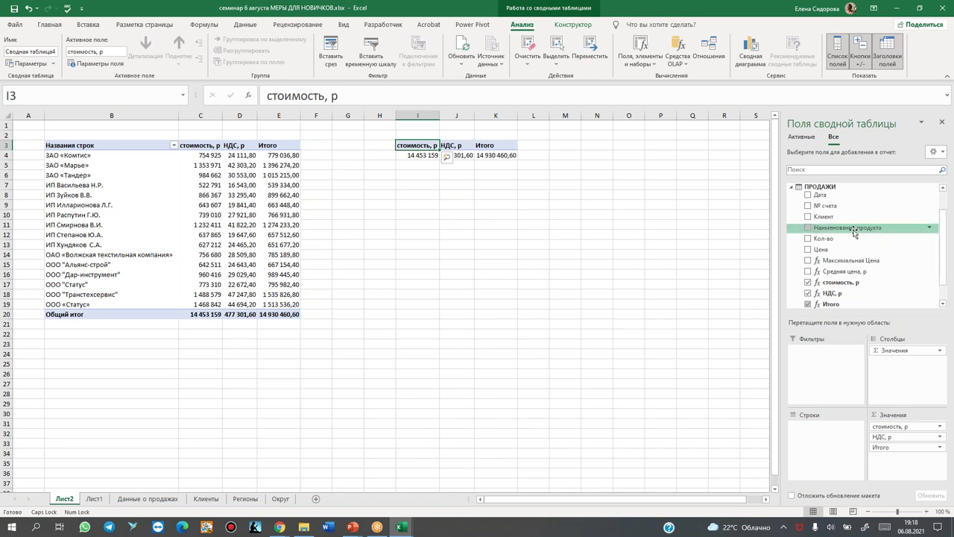
click(791, 188)
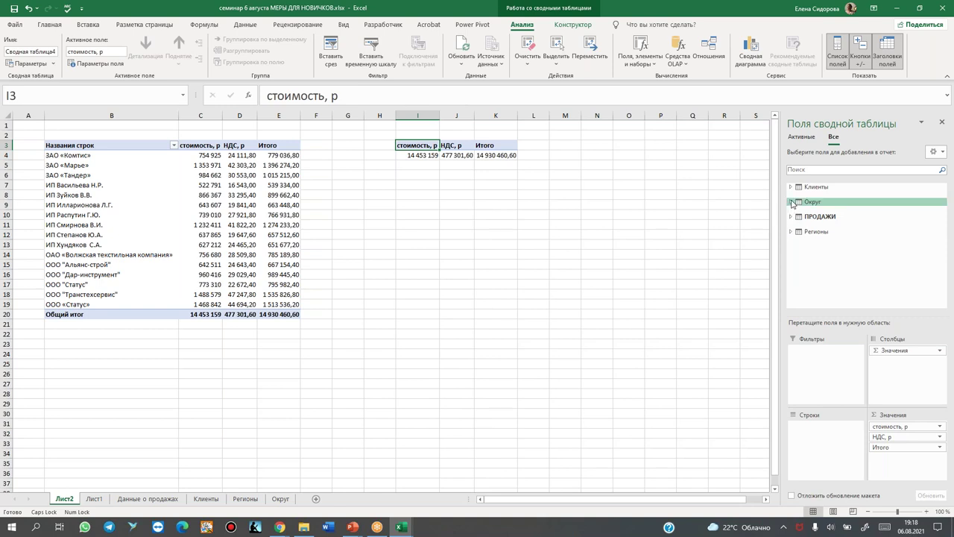
click(791, 202)
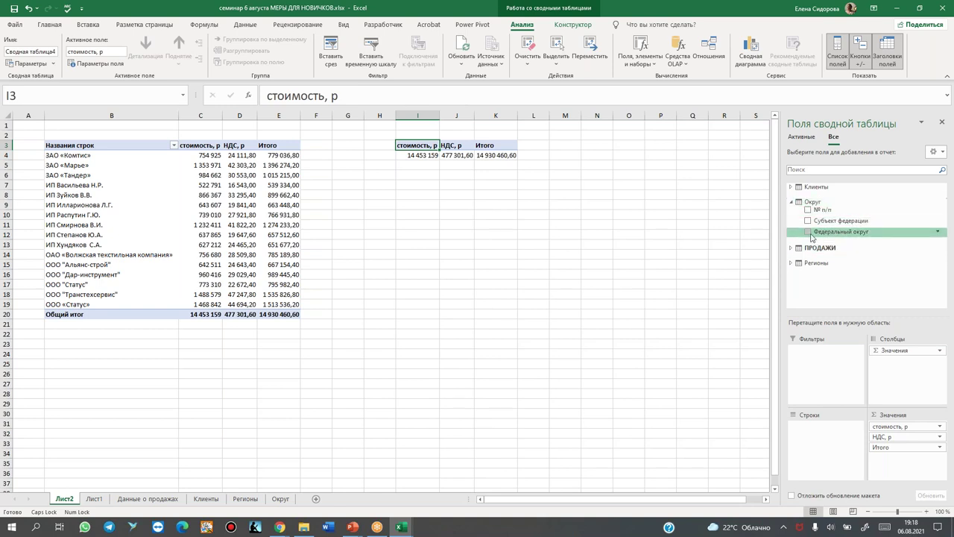
click(808, 232)
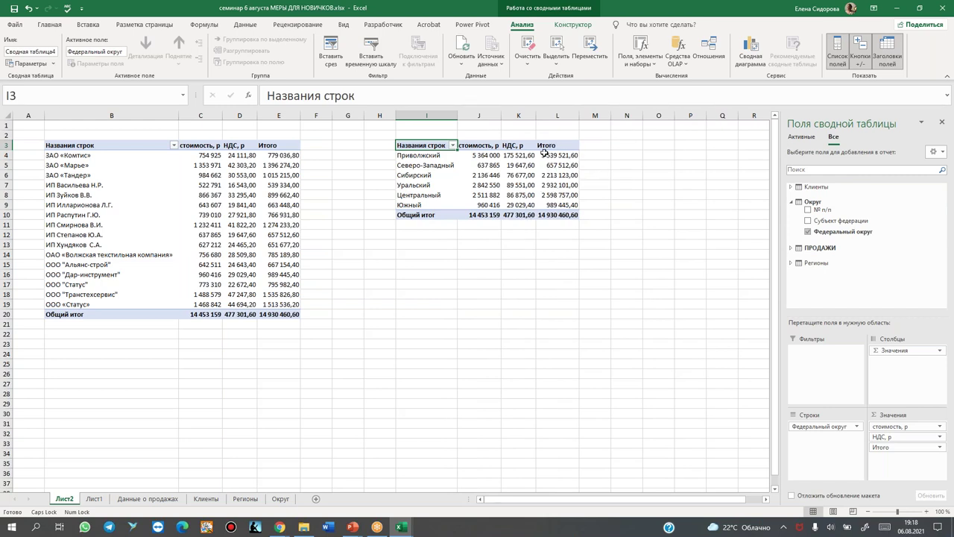
mouse_move(557, 174)
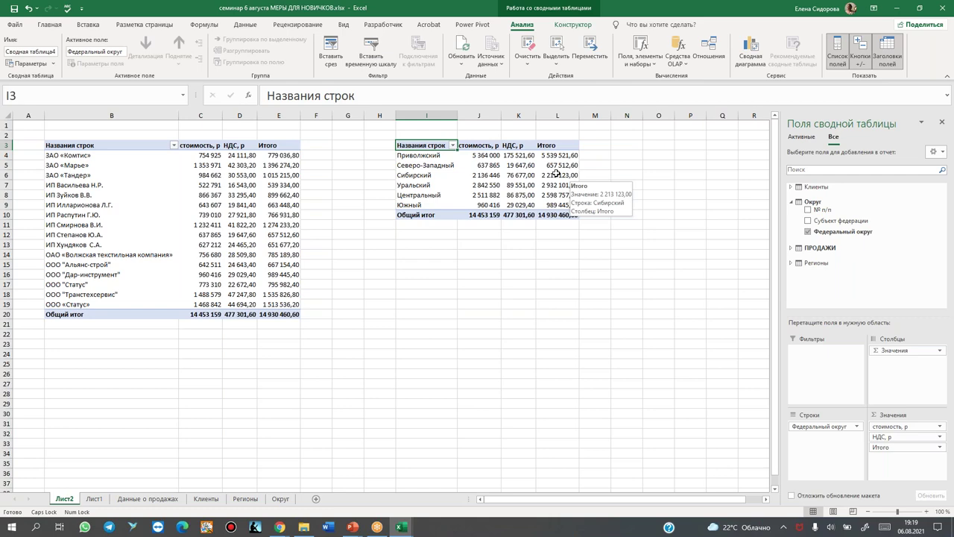
click(419, 268)
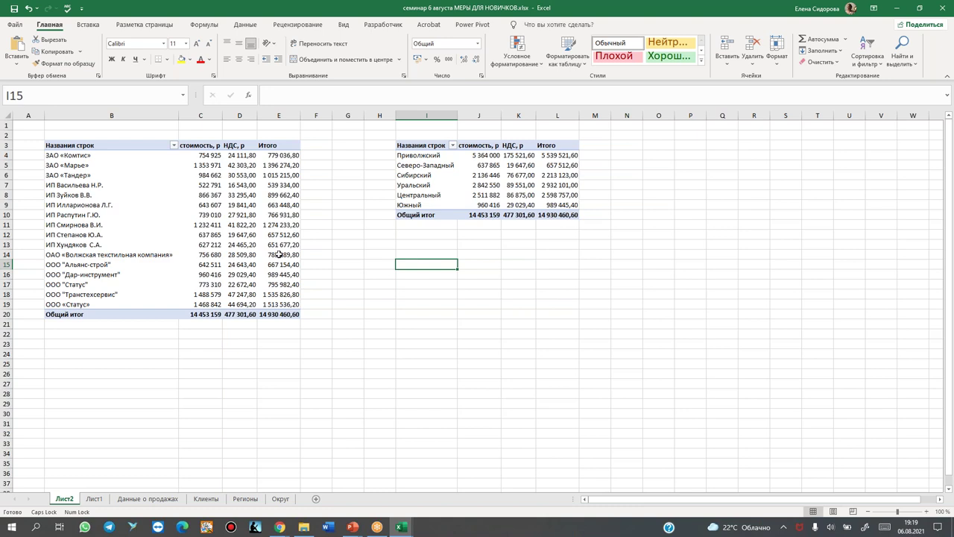
click(235, 226)
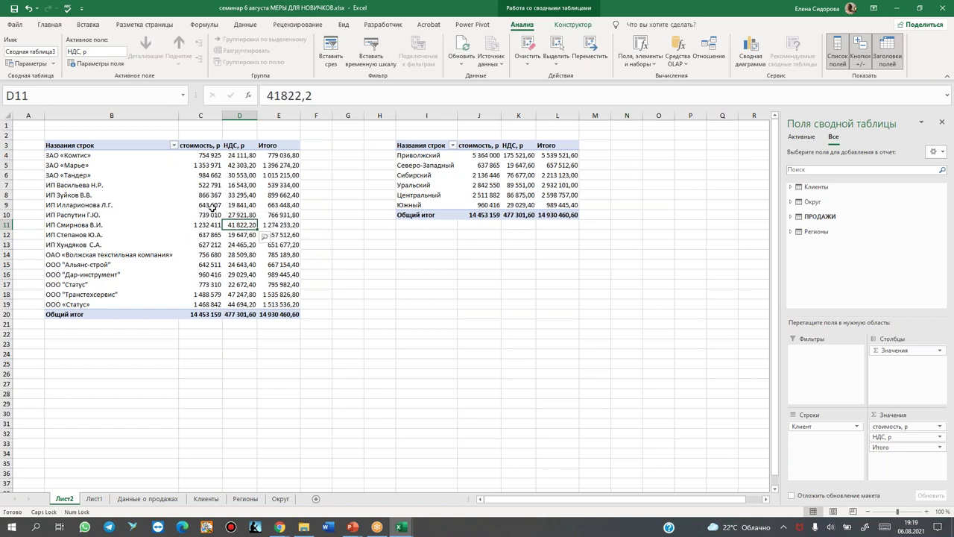
click(212, 206)
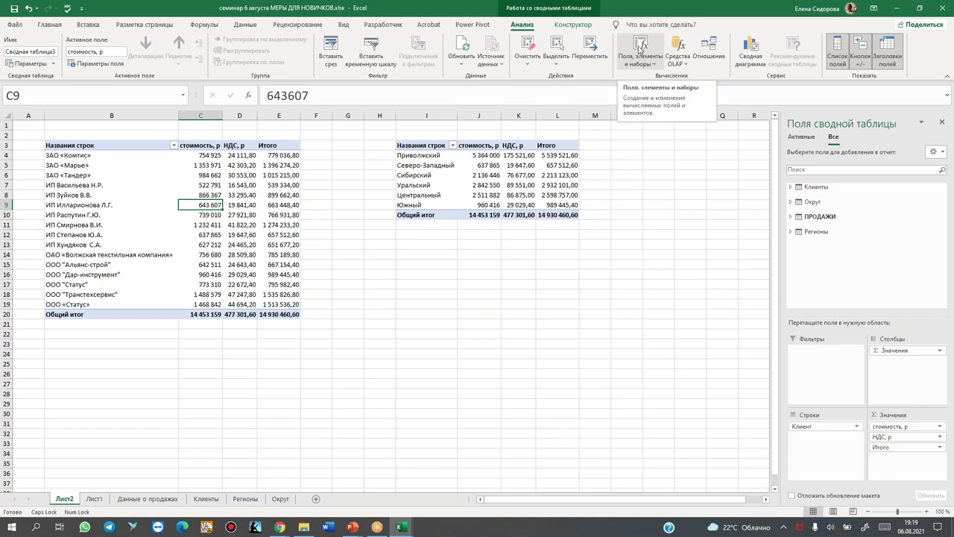
click(639, 49)
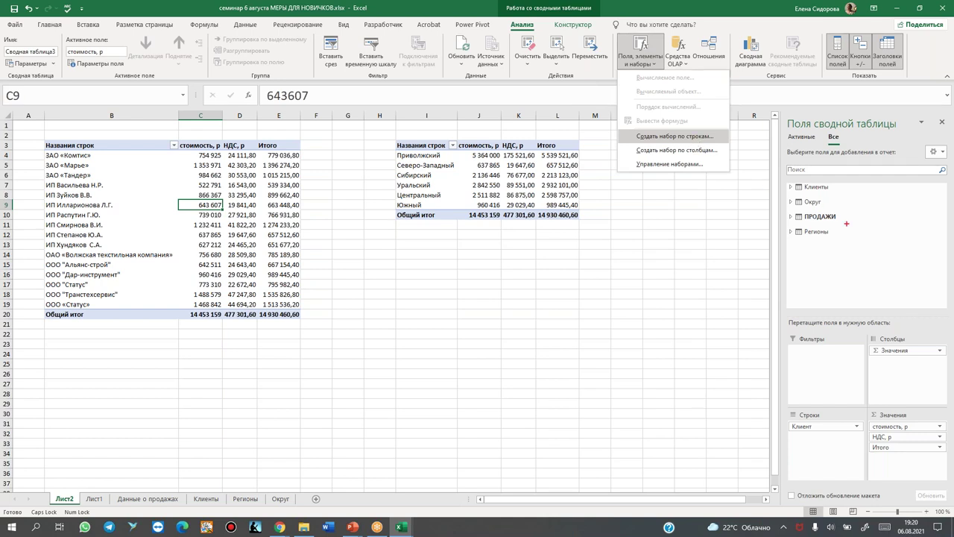
drag(869, 339, 952, 363)
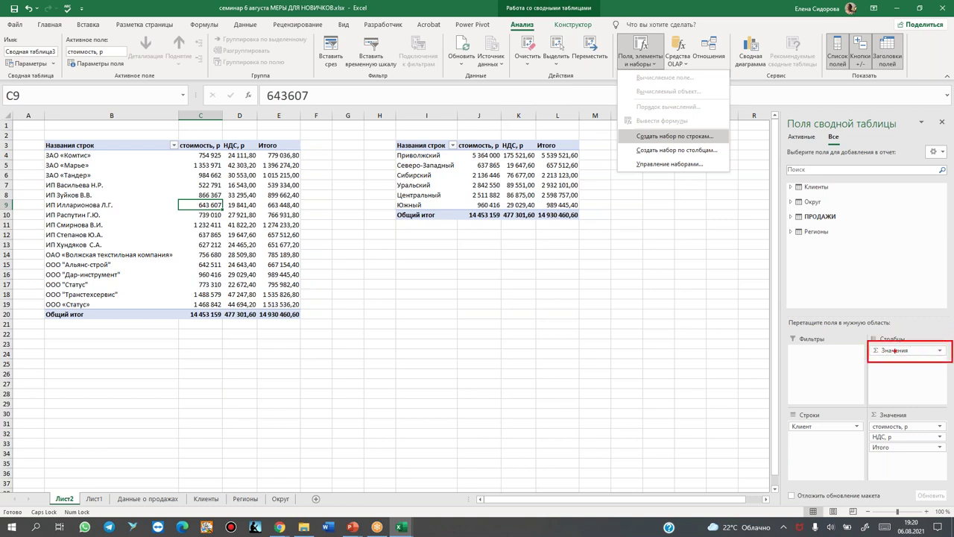
drag(930, 435, 945, 431)
drag(891, 365, 887, 399)
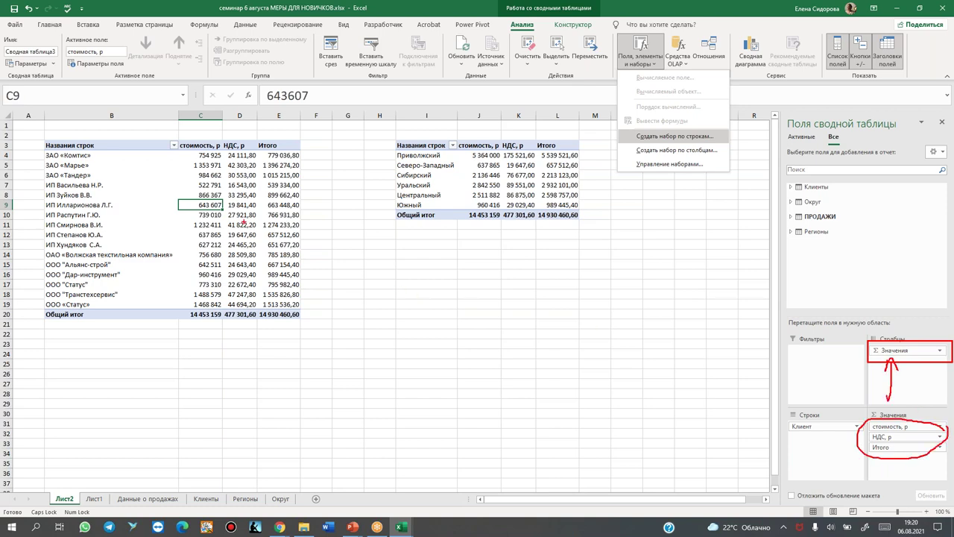
drag(173, 137, 309, 153)
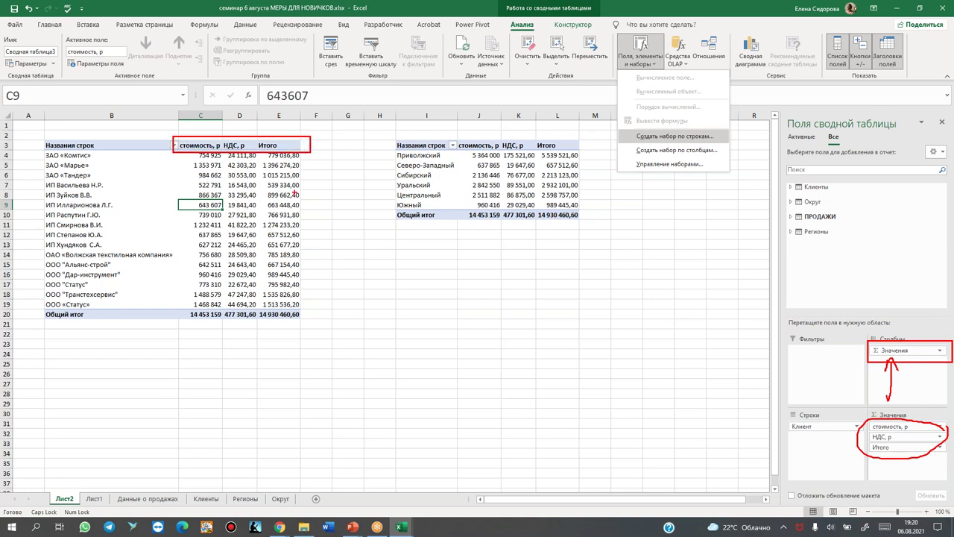
key(Escape)
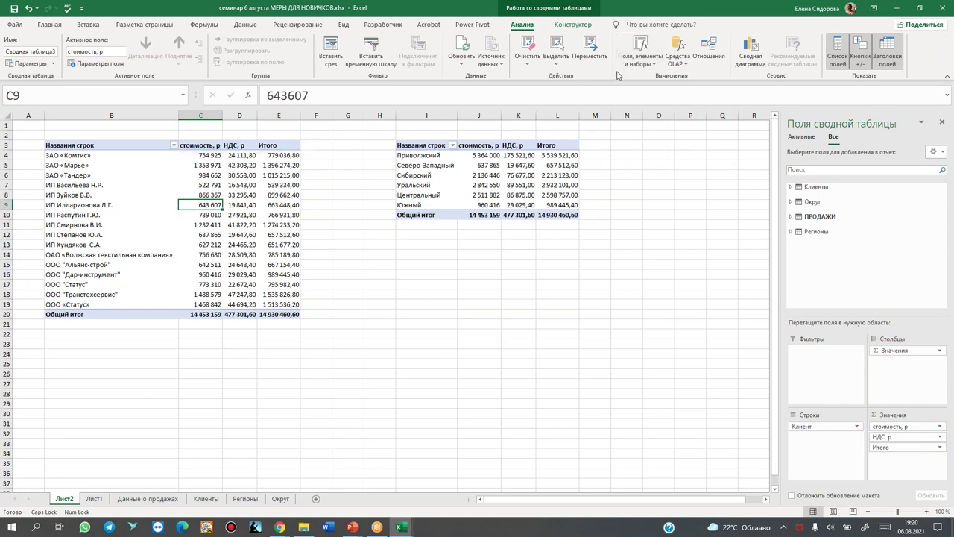
- Create a set named СТОИМОСТЬ from the pivot's column measures: стоимость, НДС and Итого
click(640, 50)
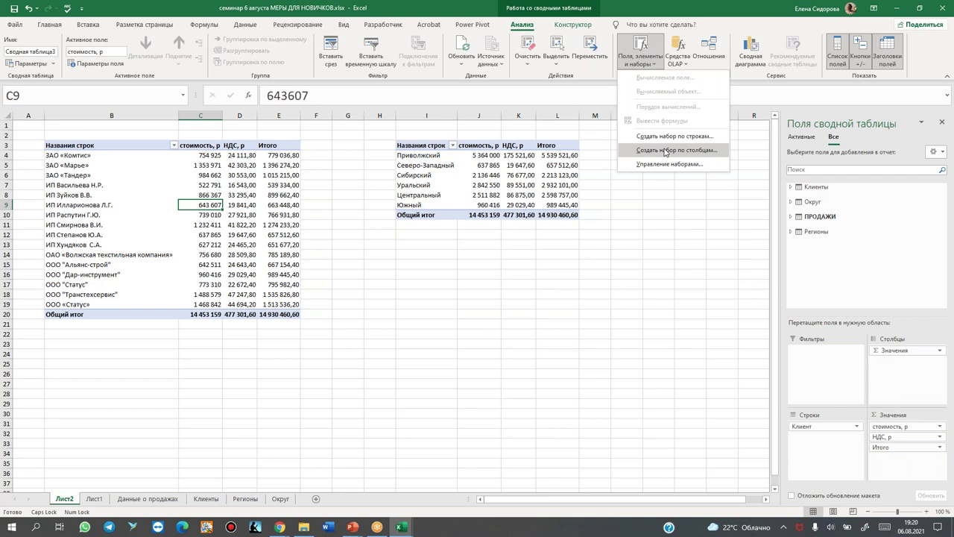
click(666, 150)
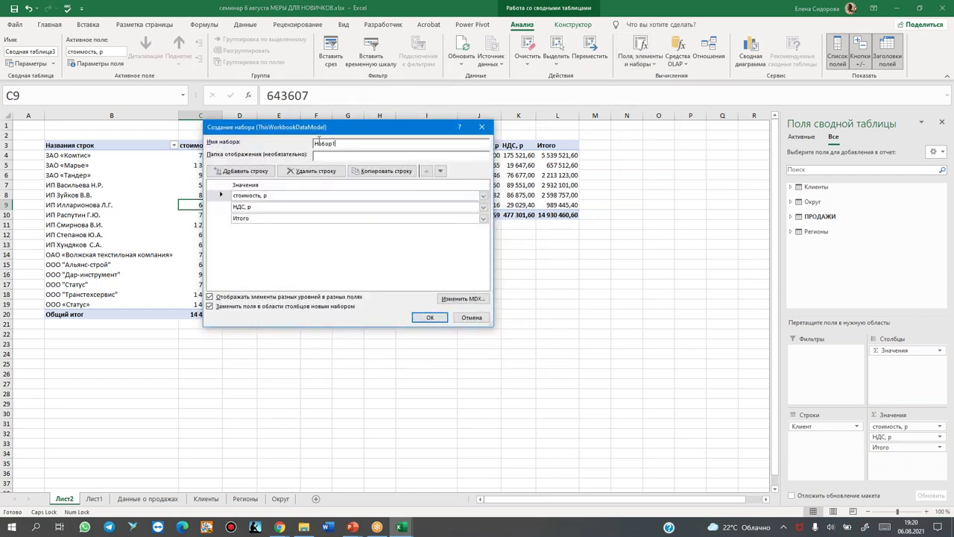
double_click(318, 142)
key(BackSpace)
text(CNJBVJCNM)
key(BackSpace)
key(BackSpace)
key(BackSpace)
text(СТО)
click(424, 317)
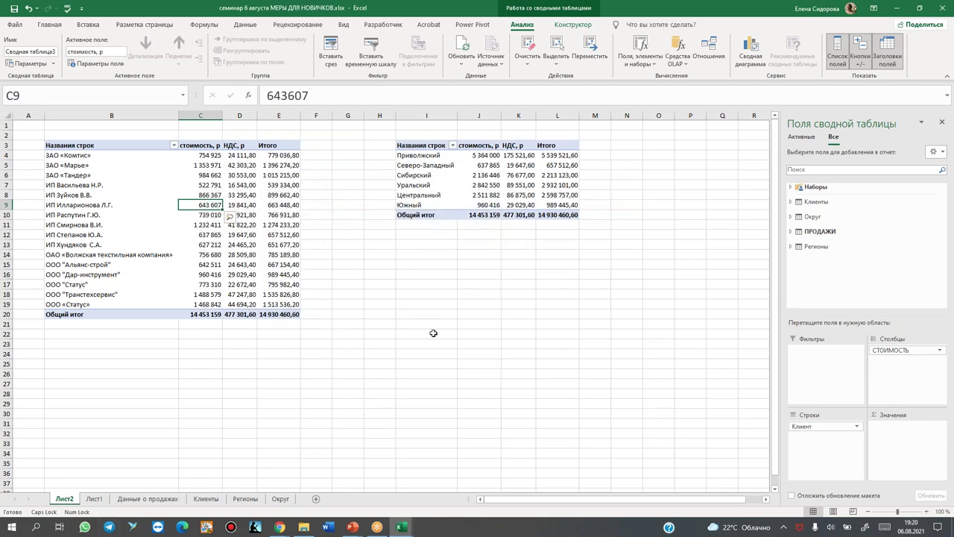
click(392, 283)
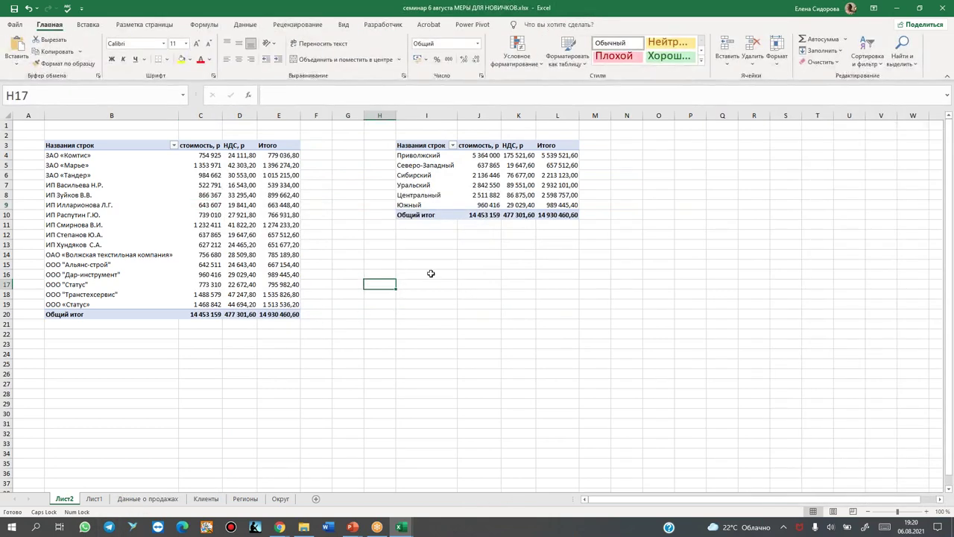
- Insert a new data-model pivot table at cell I16
click(430, 273)
click(88, 24)
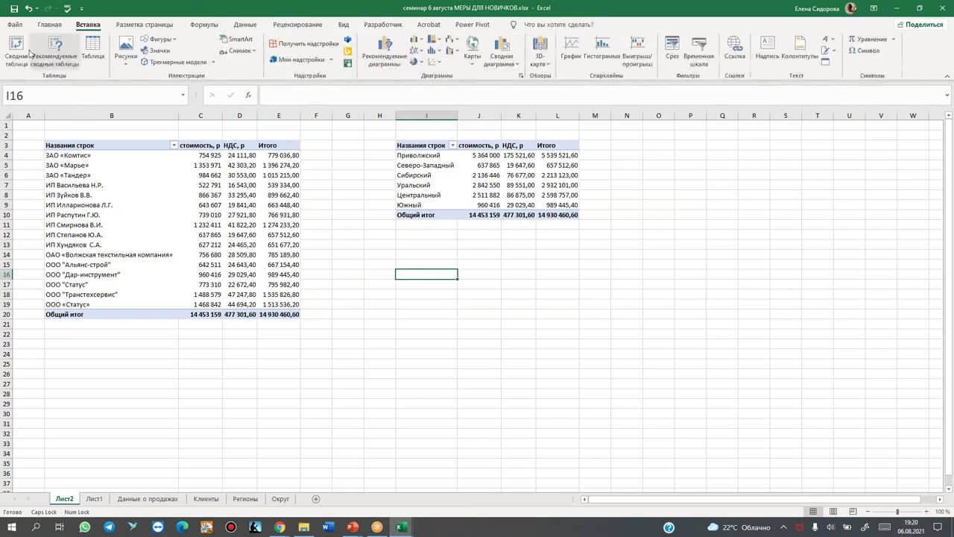
click(16, 45)
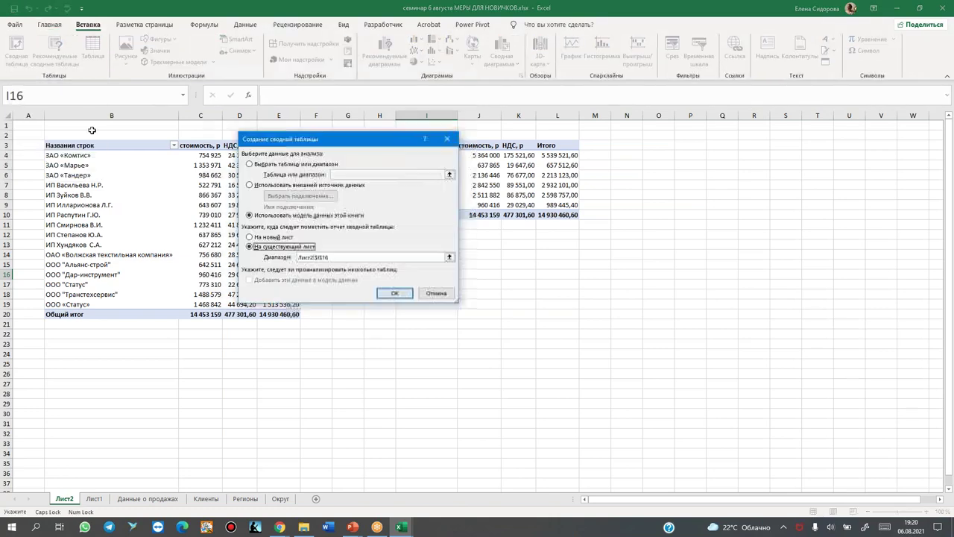
click(375, 295)
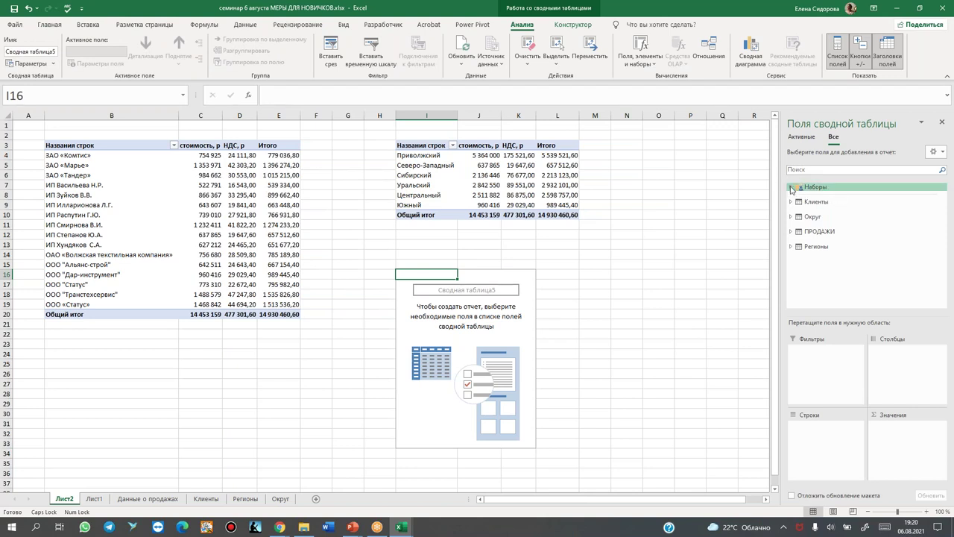
- Use the СТОИМОСТЬ set as columns and Регионы > Наименование as rows, then return to Power Pivot
click(792, 187)
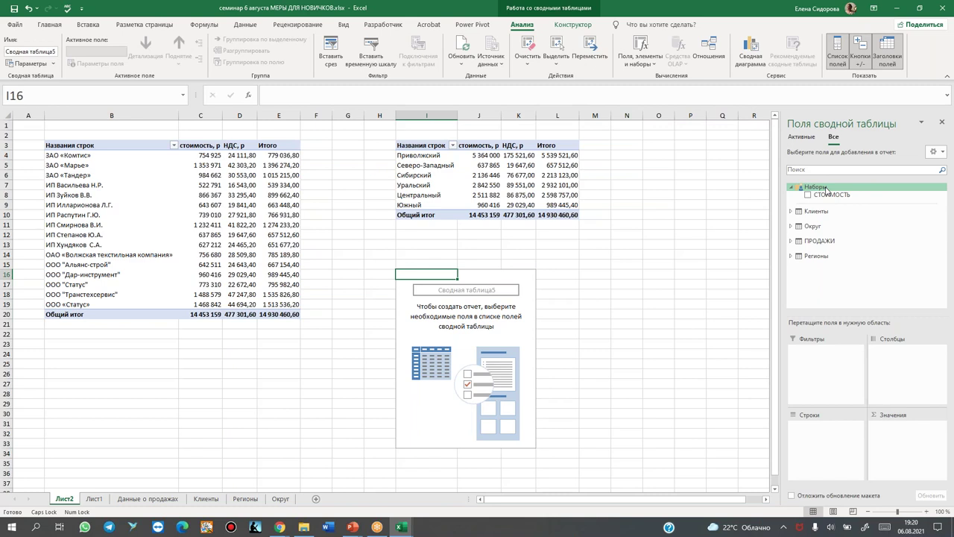
click(808, 195)
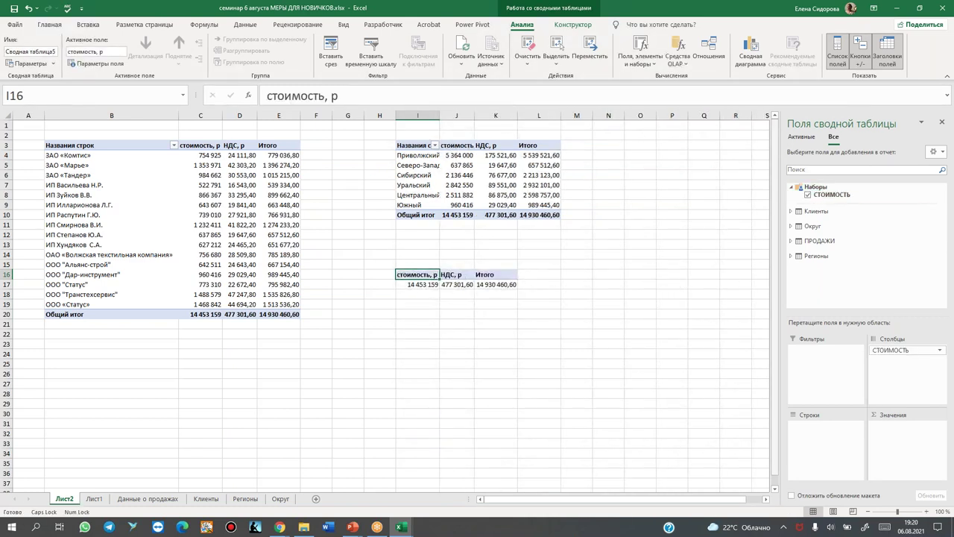
click(796, 256)
click(808, 275)
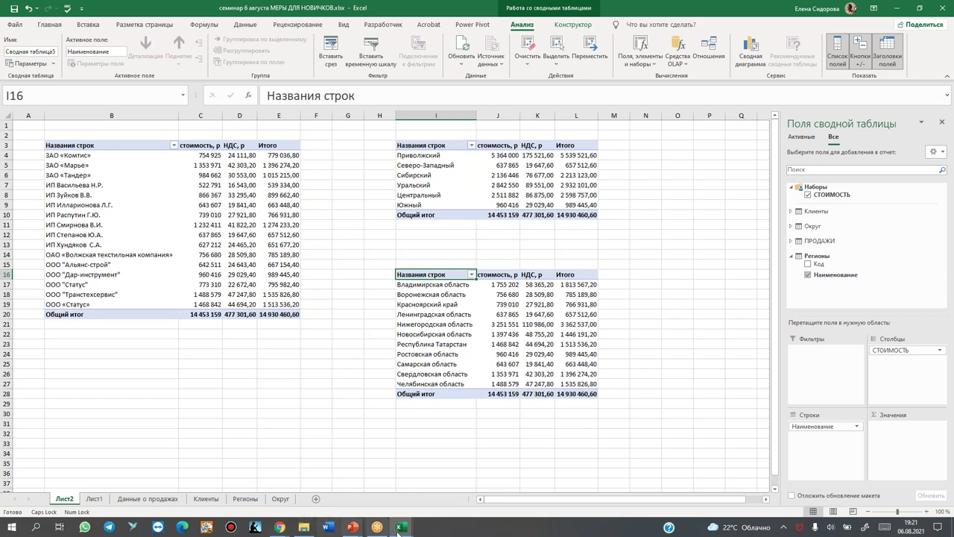
mouse_move(400, 527)
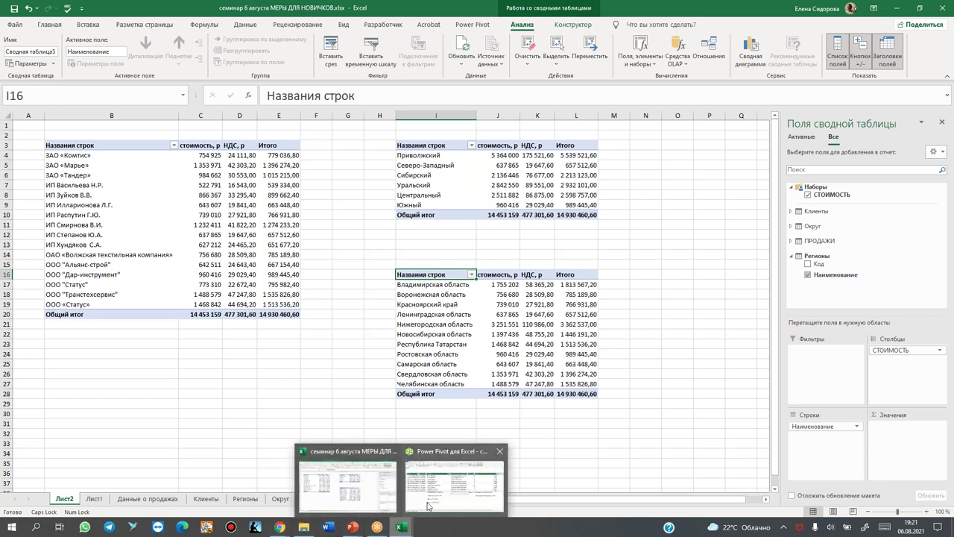
click(450, 477)
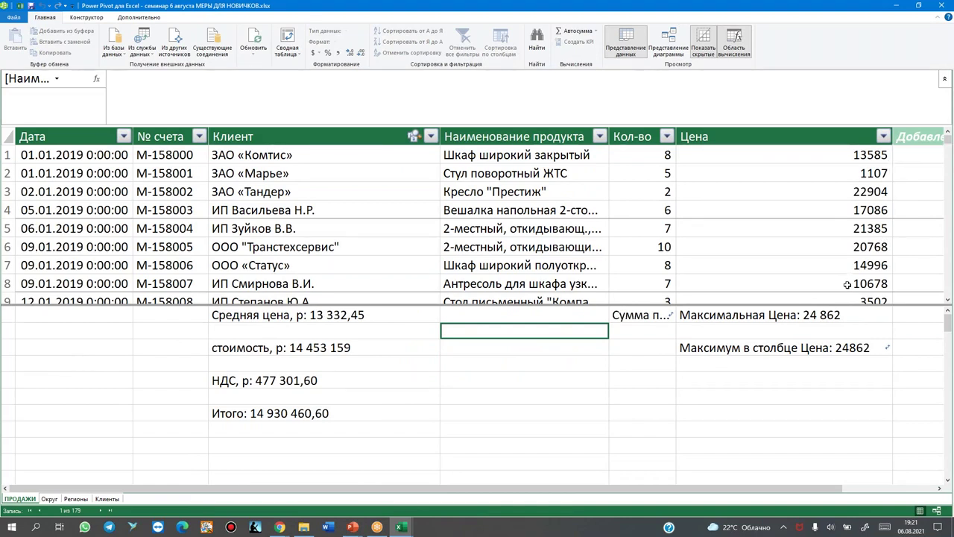
click(312, 348)
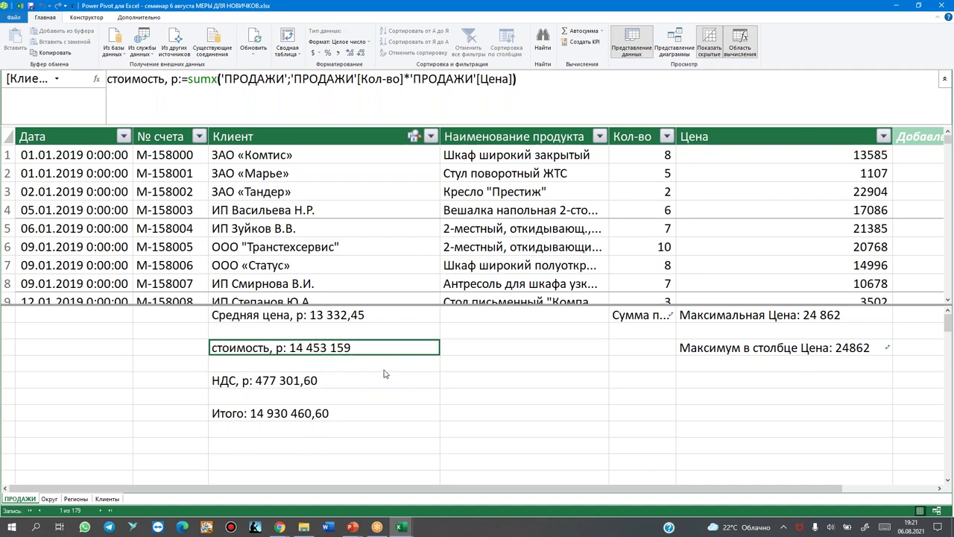
mouse_move(401, 527)
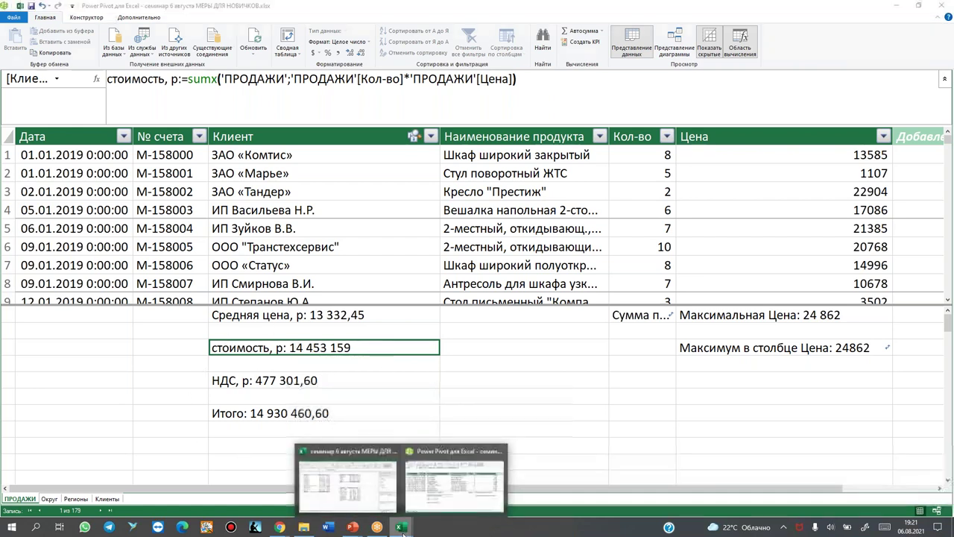
click(315, 507)
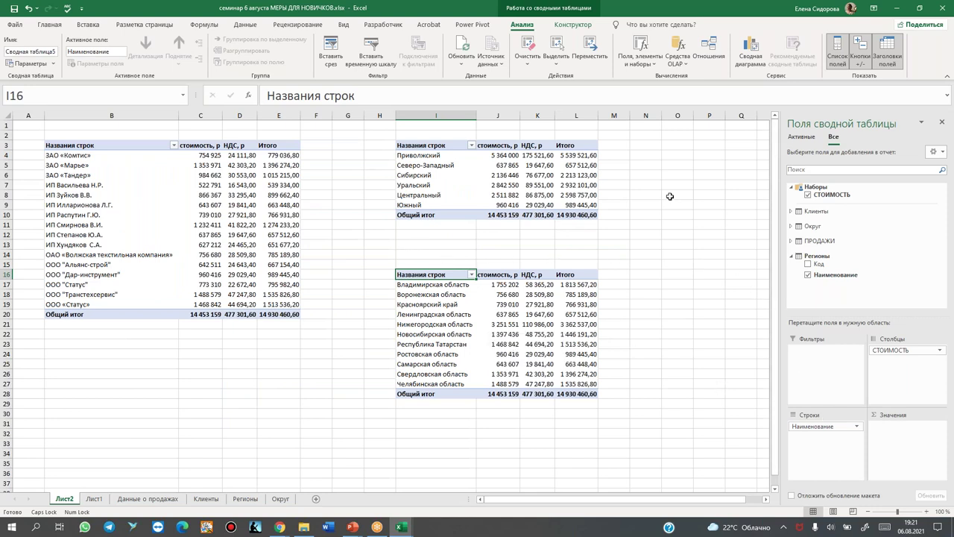
- Close Excel, saving the workbook changes
click(643, 54)
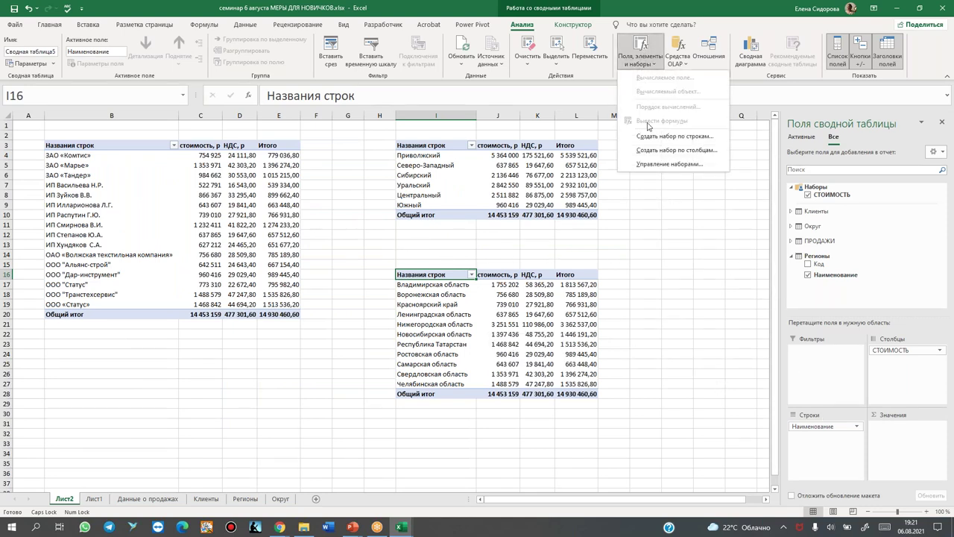
click(627, 323)
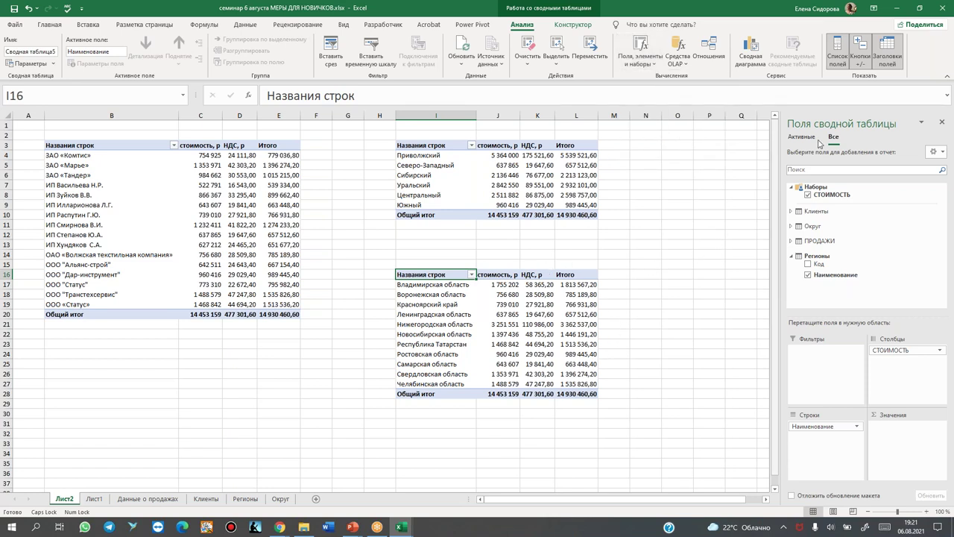
click(947, 8)
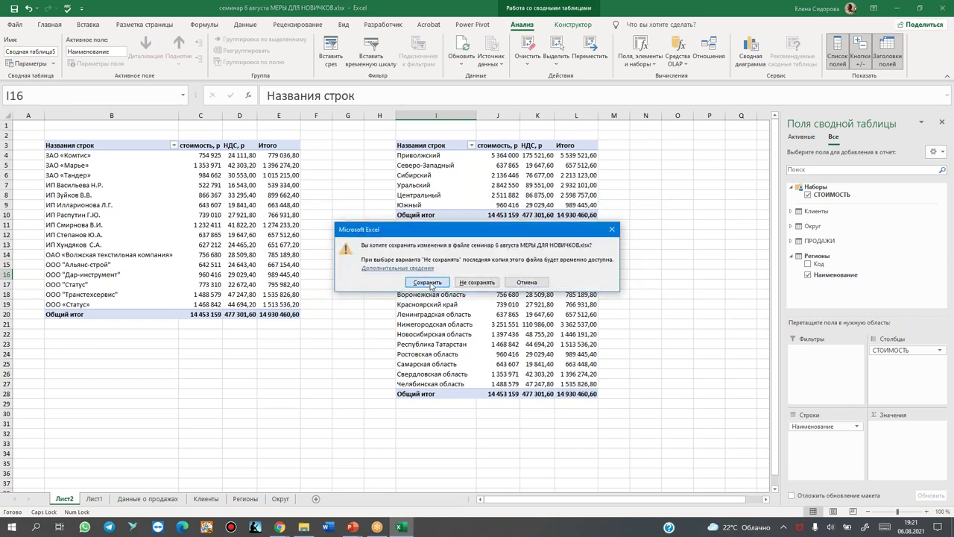
click(427, 283)
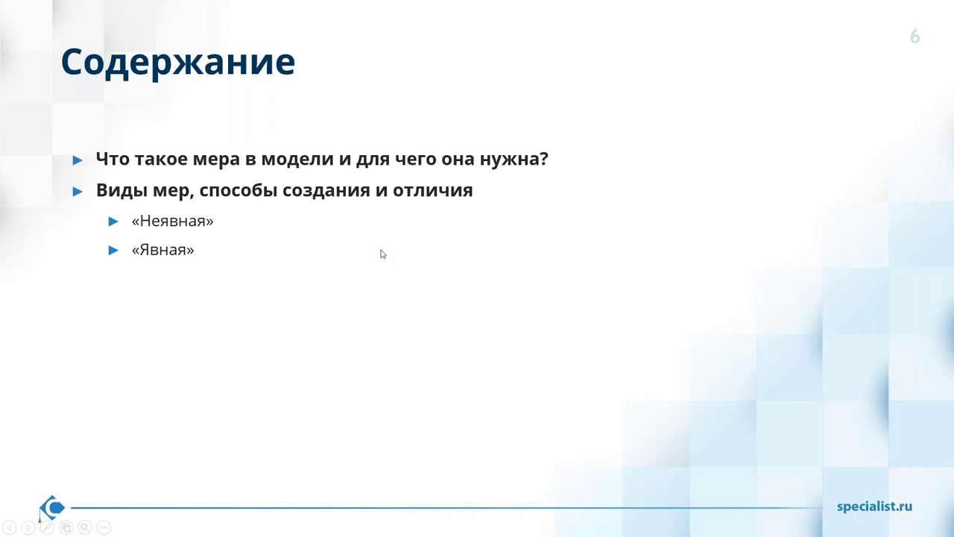
- Advance to slide 7, Особенности курса, and reveal its first course feature
click(382, 255)
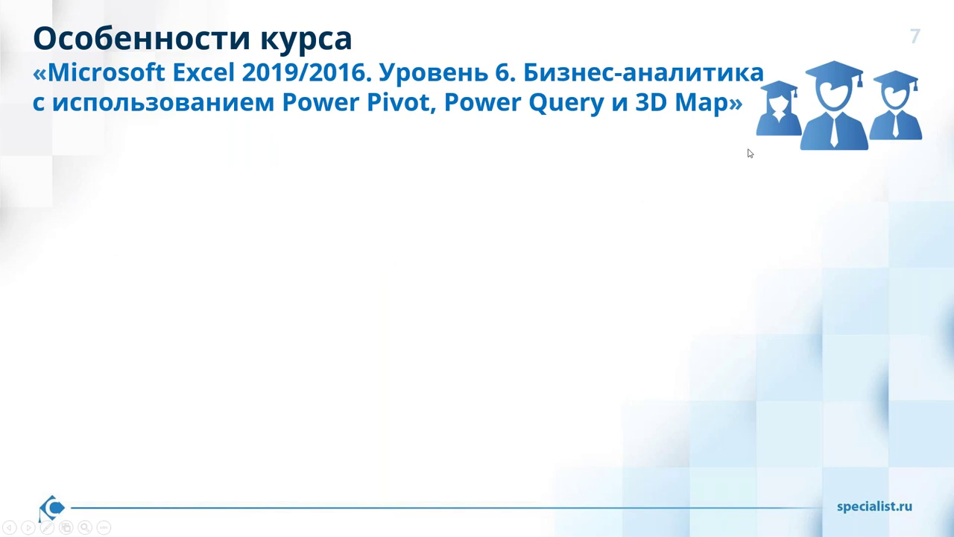
click(681, 166)
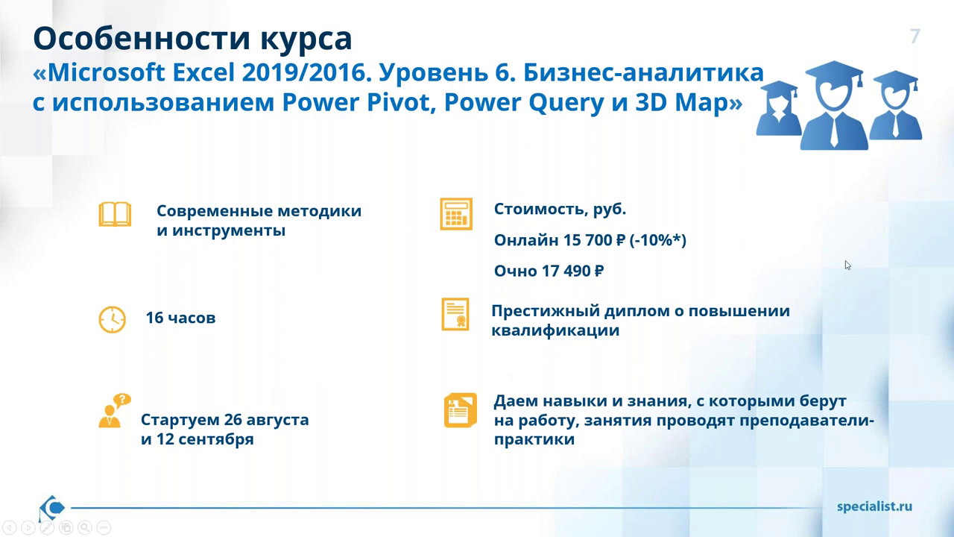
- Advance past the comprehensive programs and training formats slides to slide 10, ОТКРЫТОЕ ОБУЧЕНИЕ
click(826, 249)
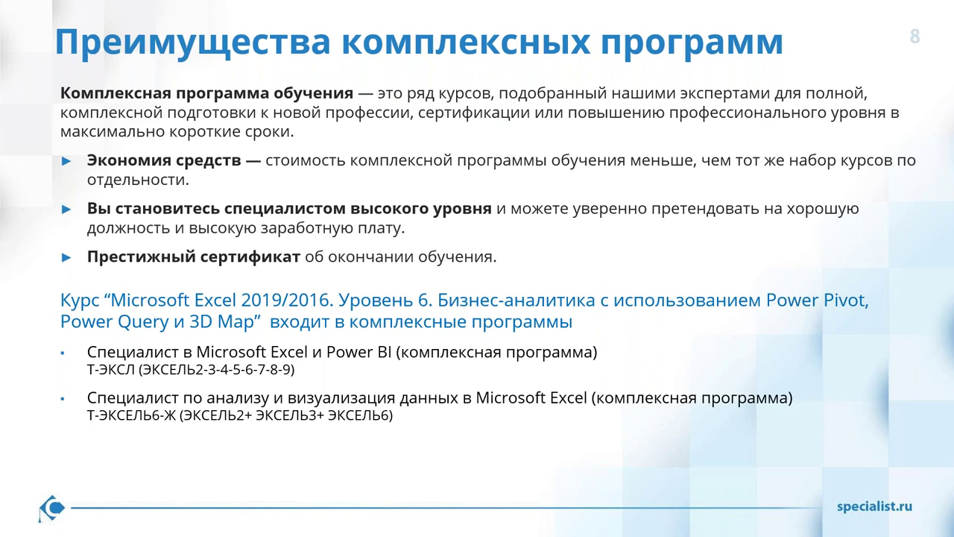
click(714, 331)
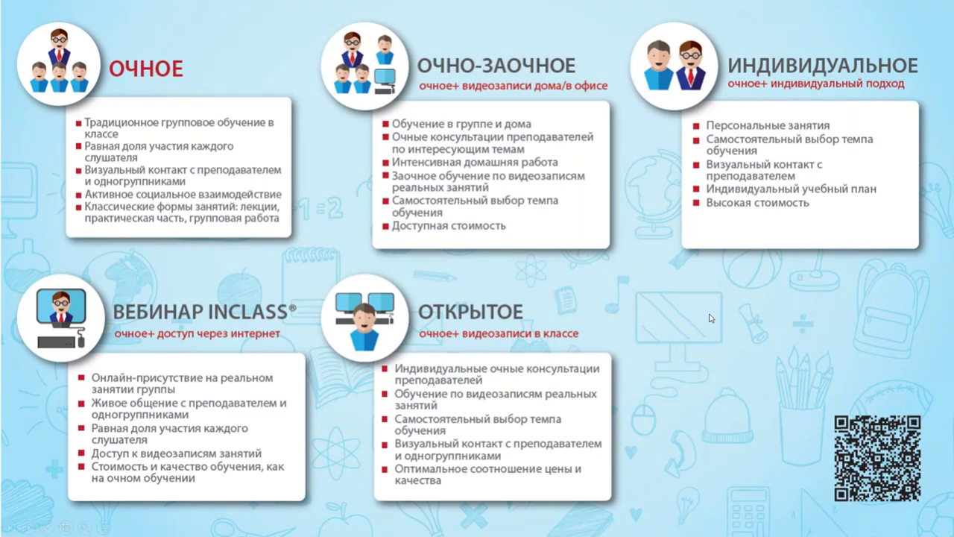
click(657, 302)
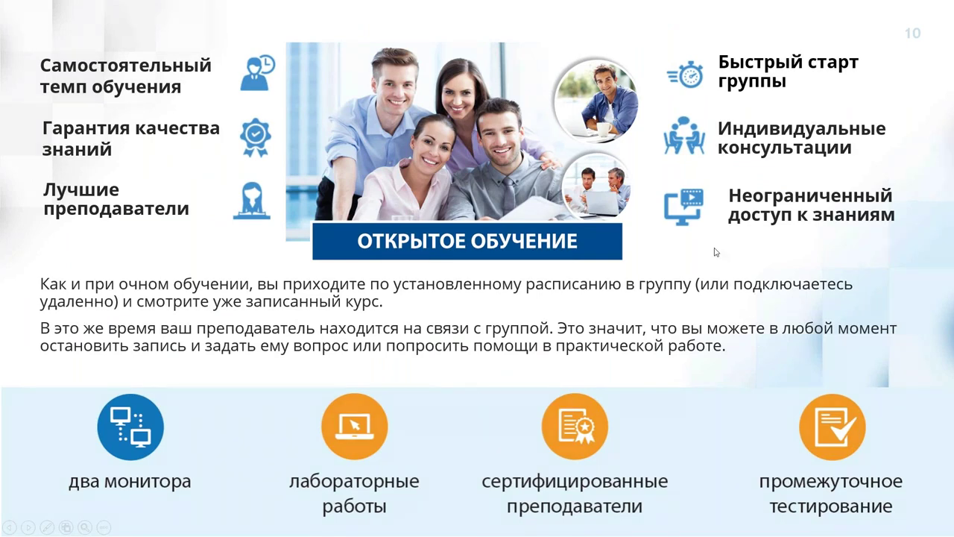
- Advance to slide 11, Остались вопросы?, and end the slide show
click(793, 261)
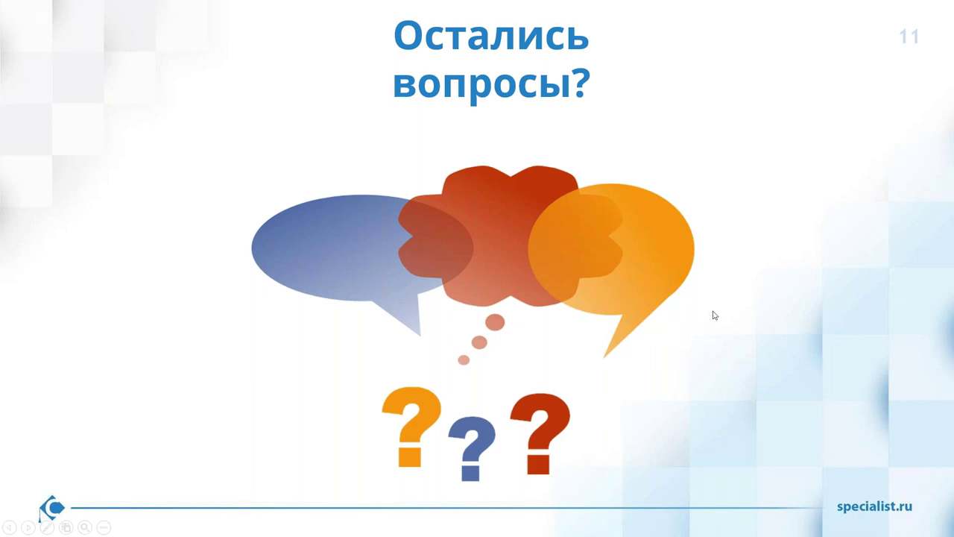
key(Escape)
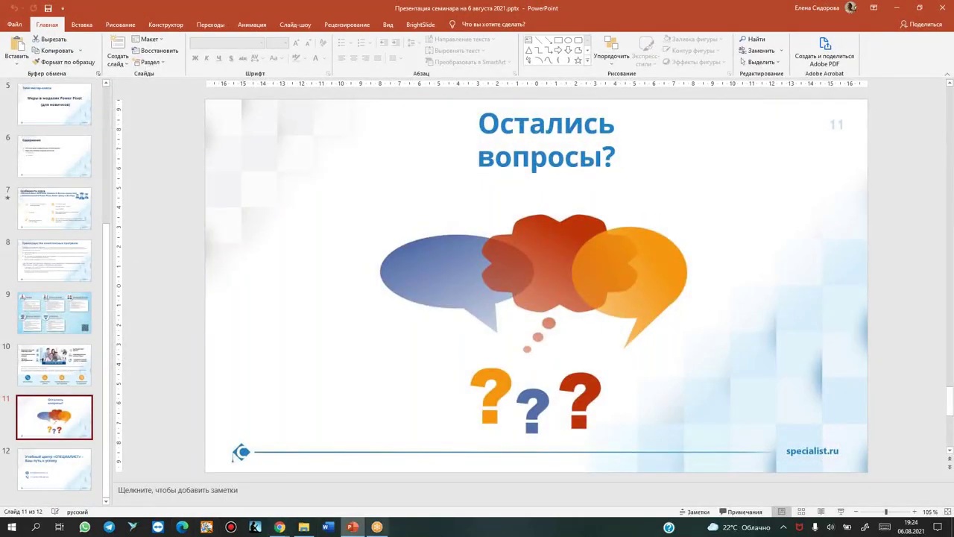
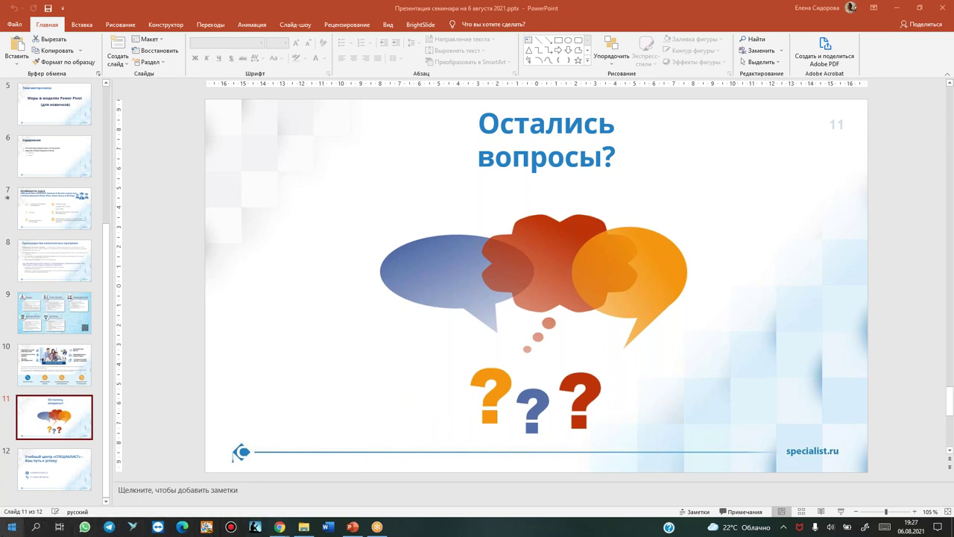
- Launch Excel from the Start menu and open 'семинар 6 августа МЕРЫ ДЛЯ НОВИЧКОВ.xlsx' from recent files
click(12, 526)
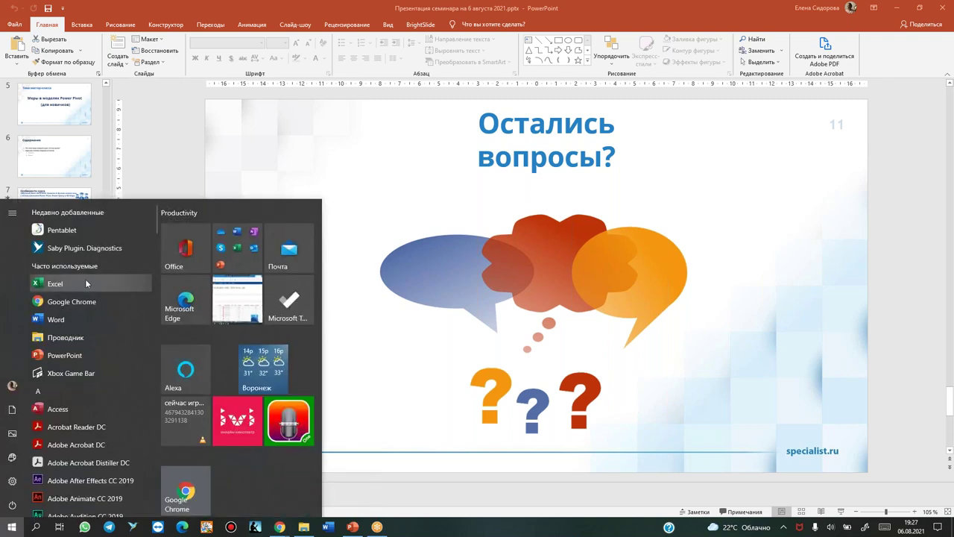
click(85, 282)
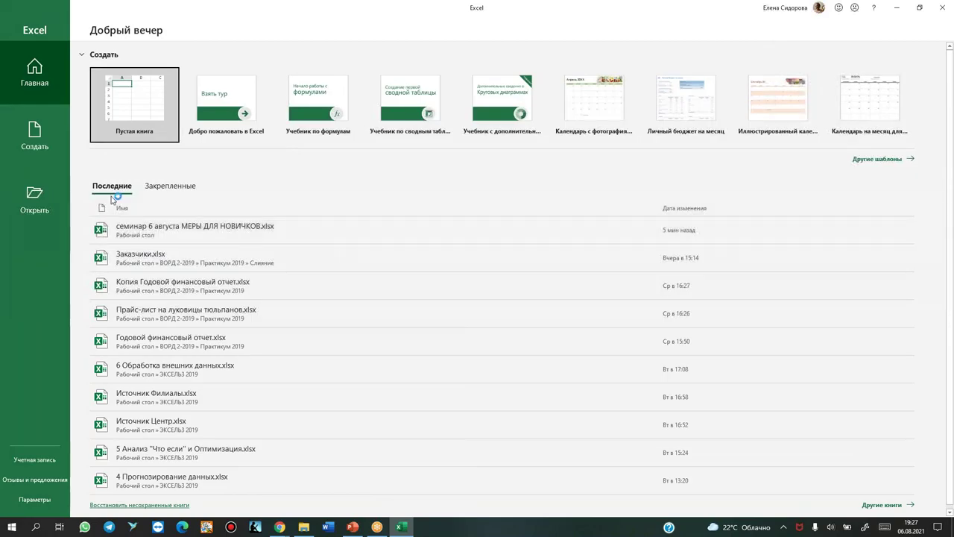
click(114, 220)
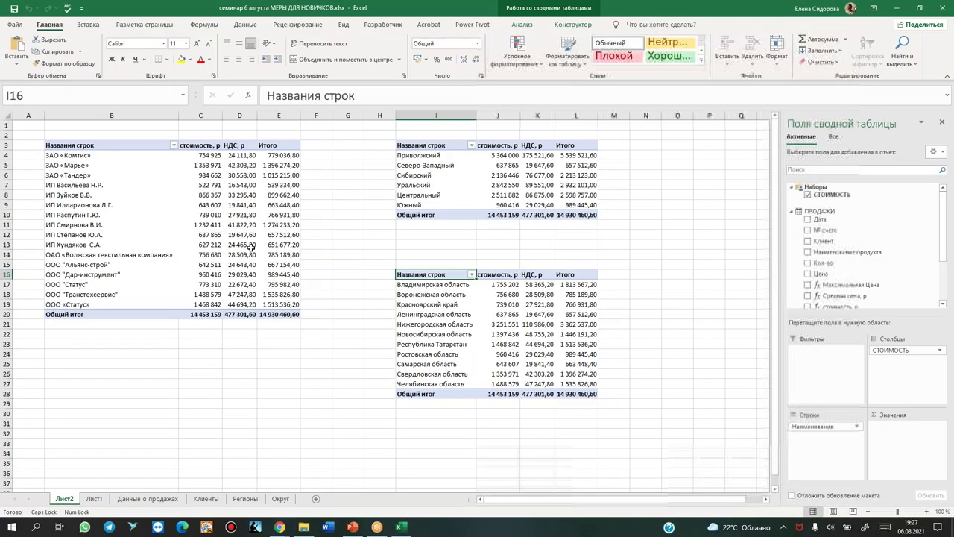
- Select cell D9 in the first pivot table, review the Fields, Items & Sets options, then dismiss them
click(252, 204)
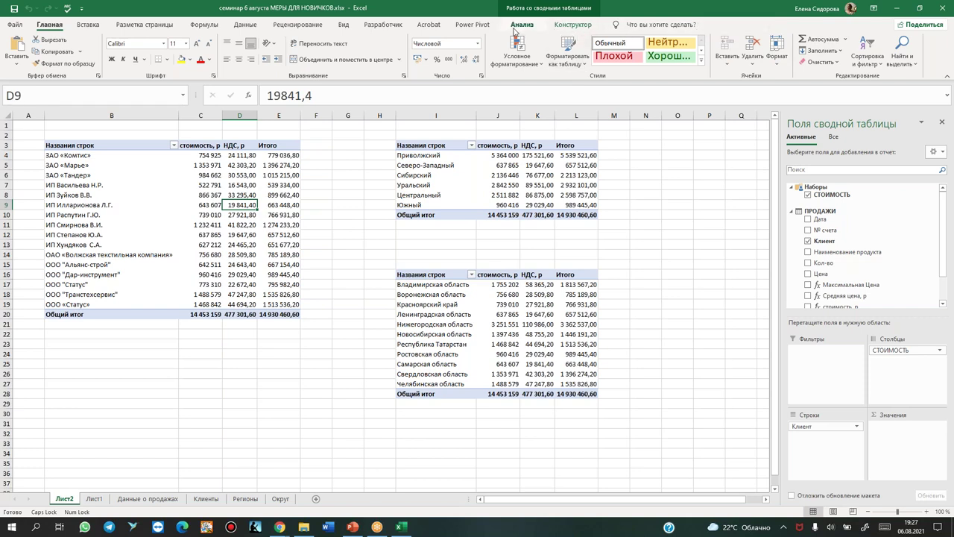
click(522, 25)
click(639, 54)
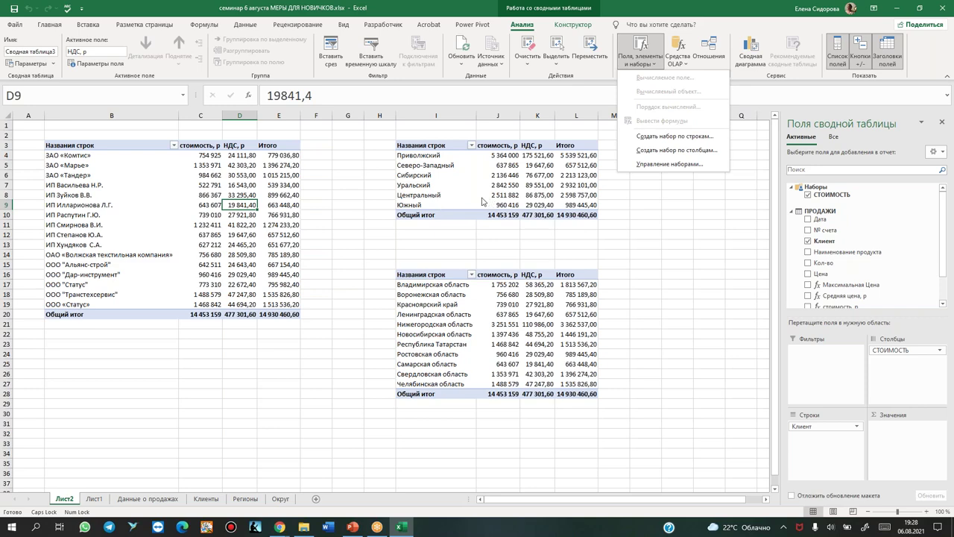
click(244, 179)
right_click(245, 178)
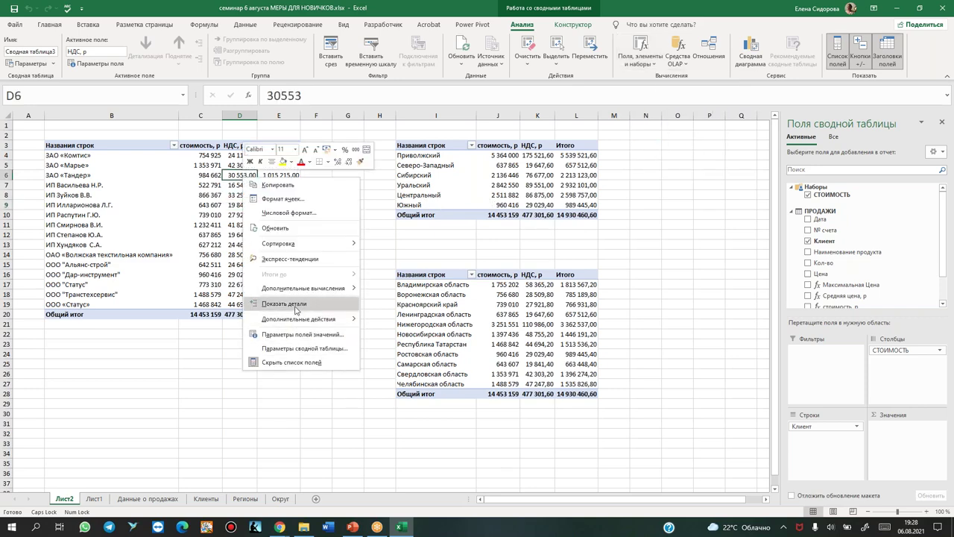
mouse_move(304, 288)
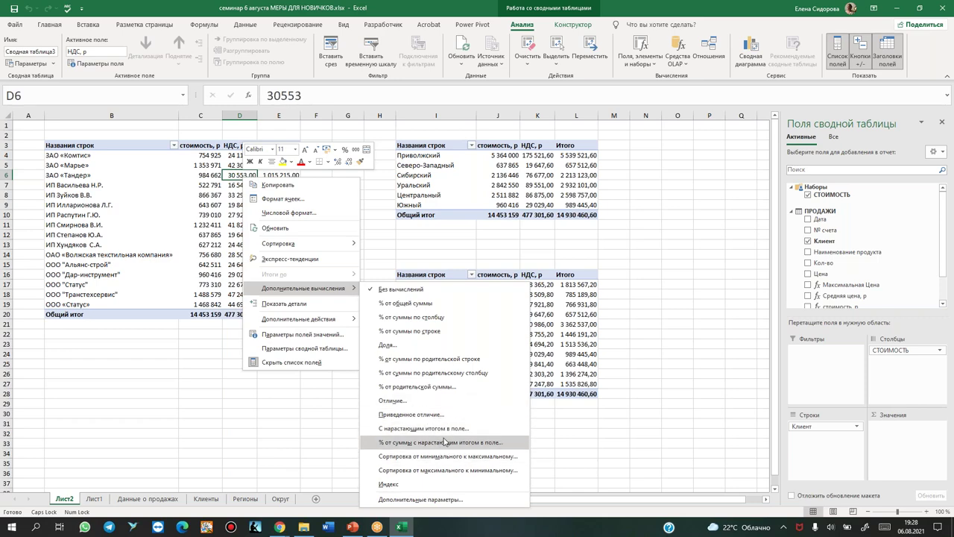
click(643, 239)
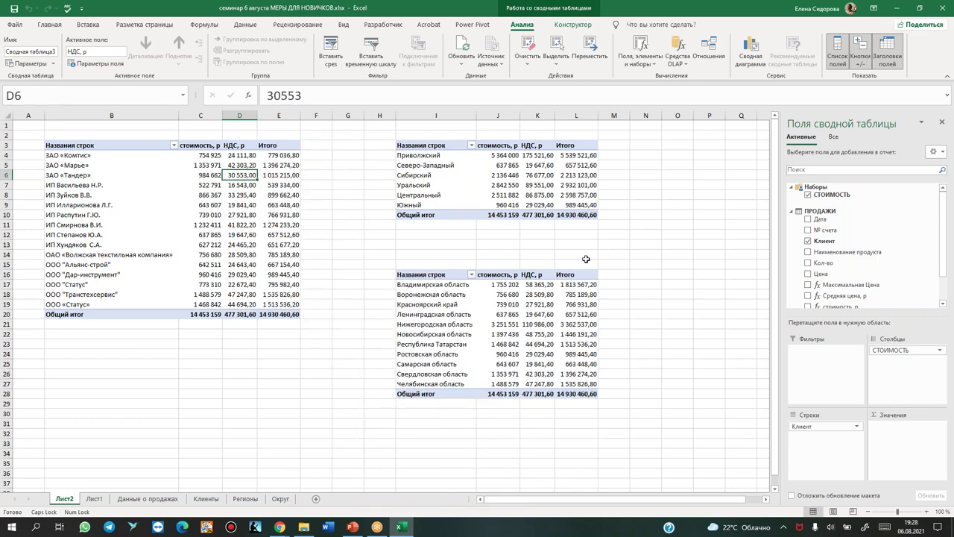
click(199, 164)
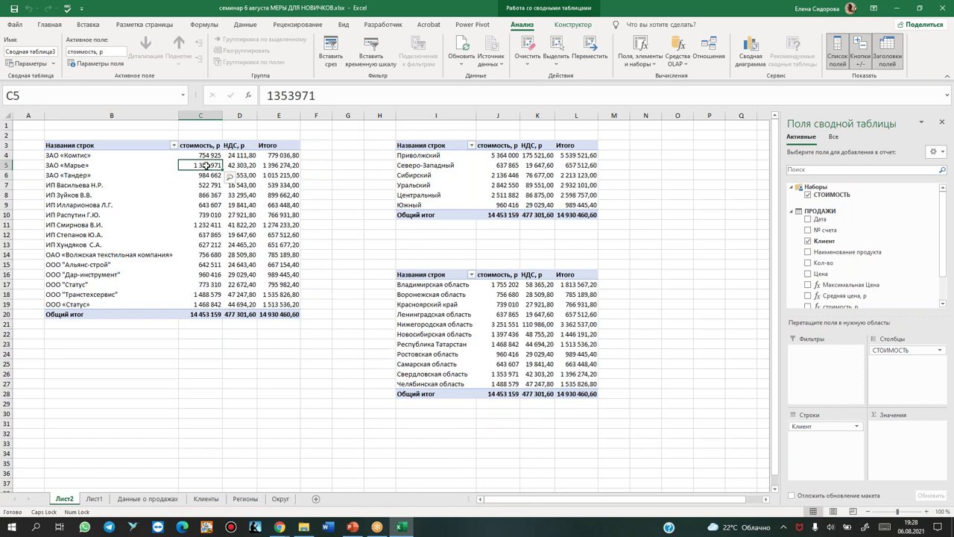
right_click(206, 165)
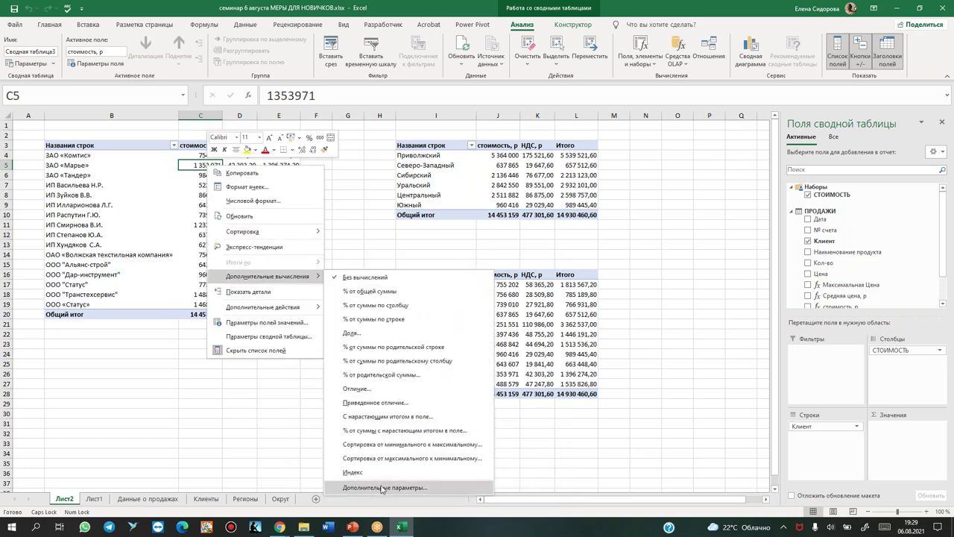
mouse_move(267, 275)
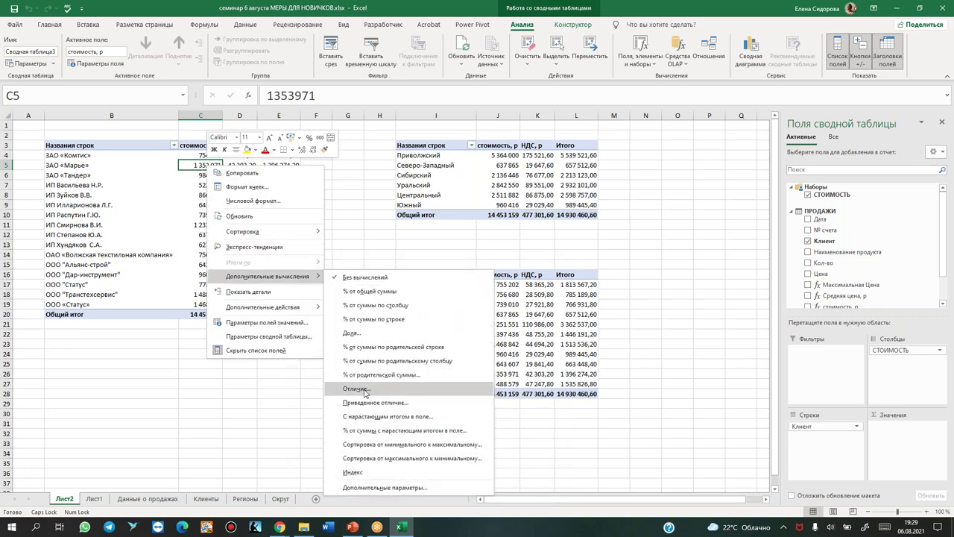
click(366, 389)
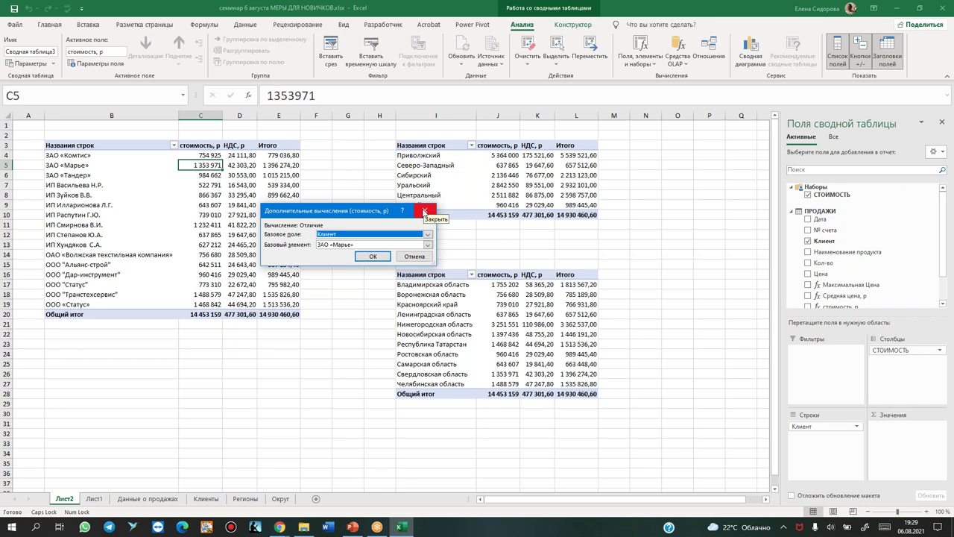
click(425, 212)
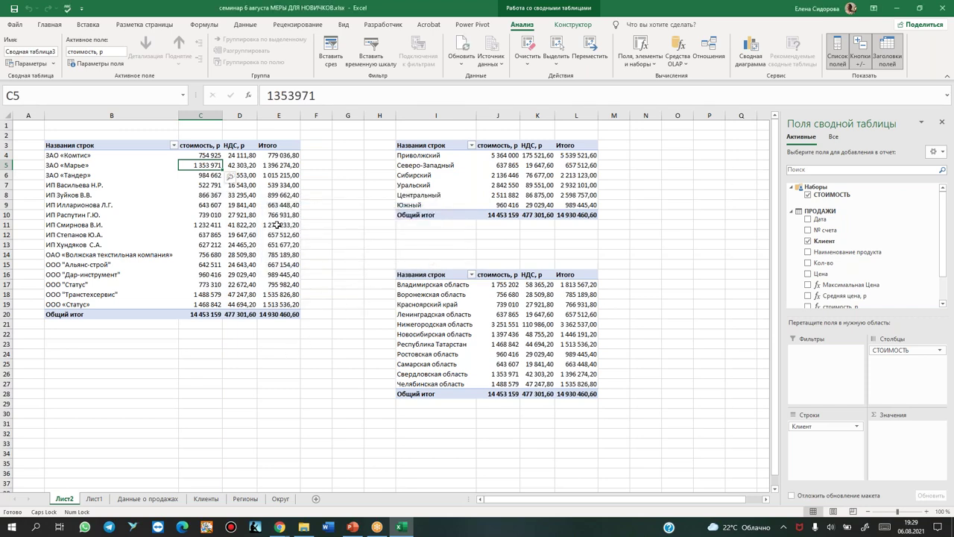
click(274, 195)
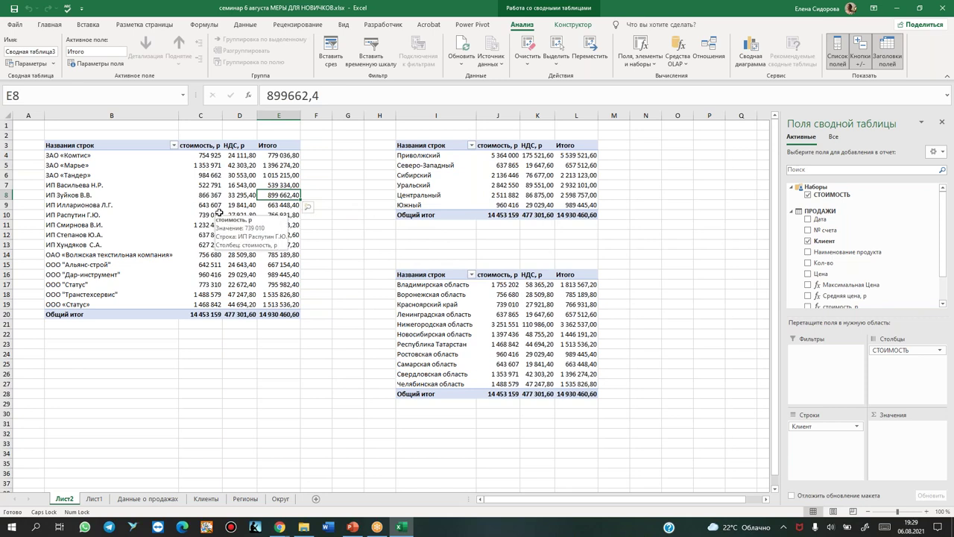
mouse_move(352, 527)
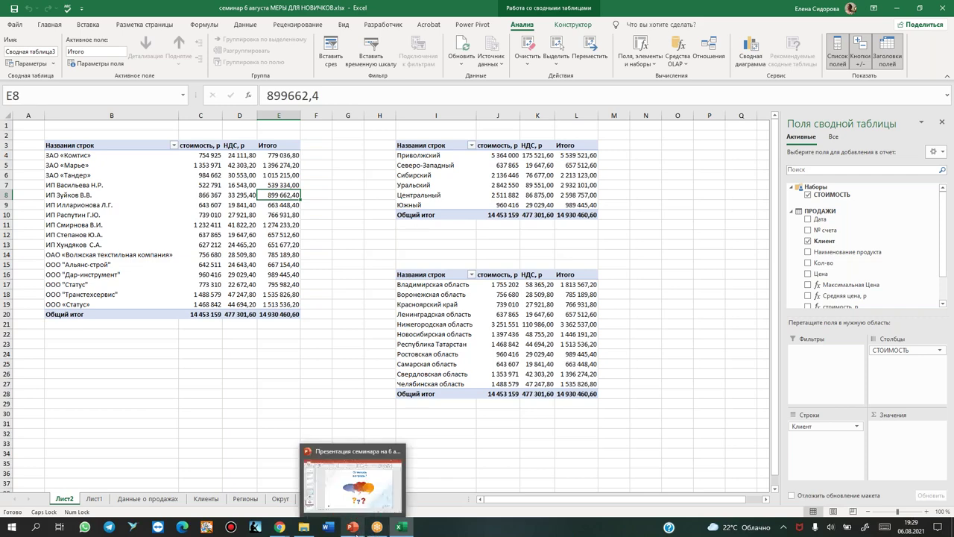
click(355, 531)
- Move through the slide thumbnails from slide 2 to the final slide 12 with the contact details
scroll(67, 298, up, 1)
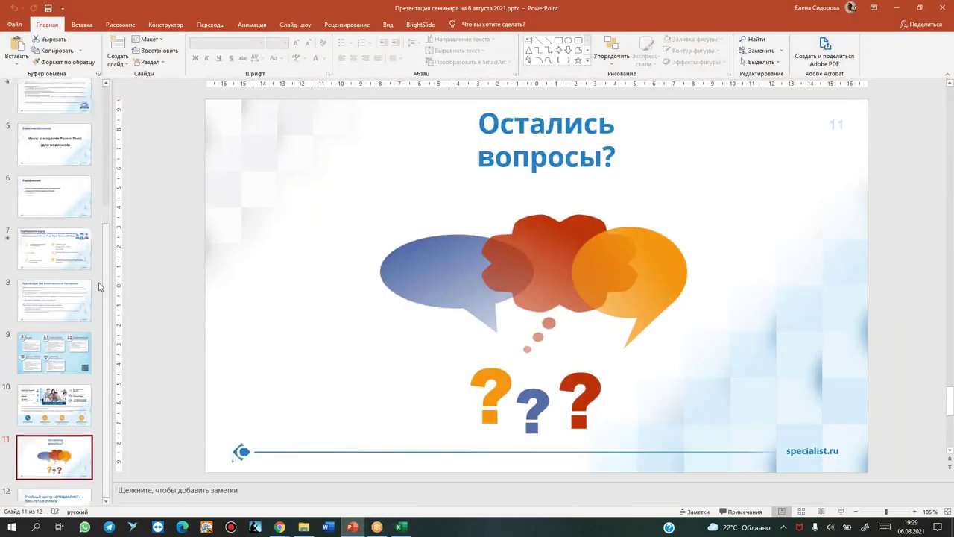
scroll(67, 284, up, 4)
click(56, 170)
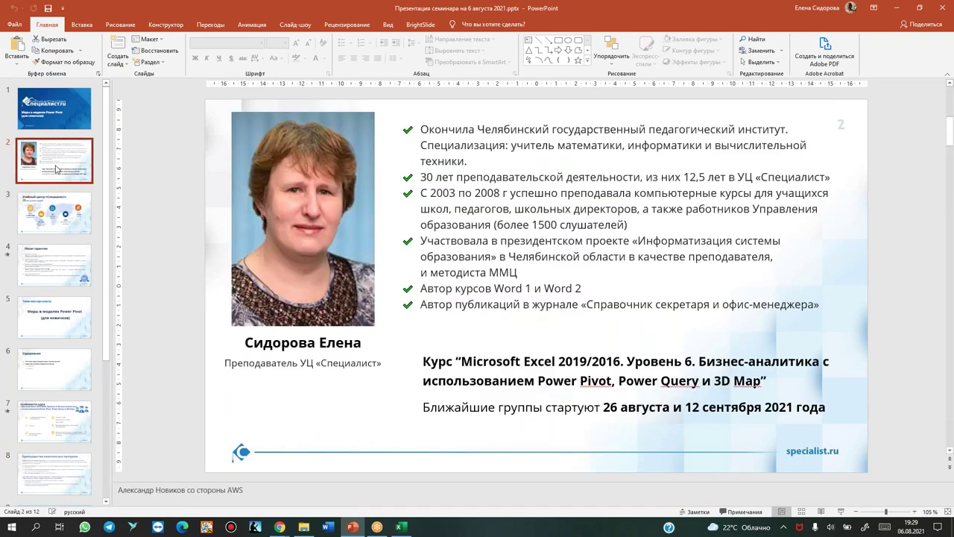
scroll(54, 313, down, 4)
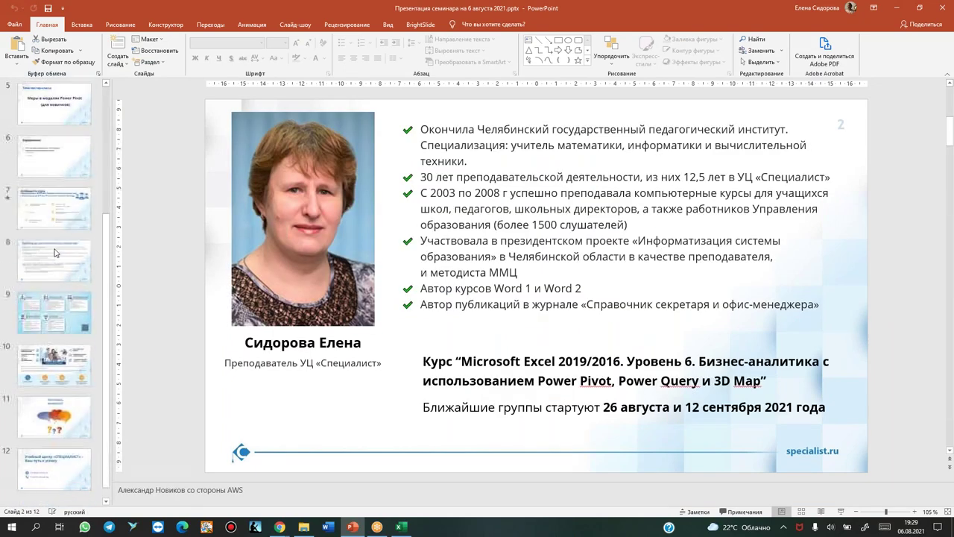
click(75, 483)
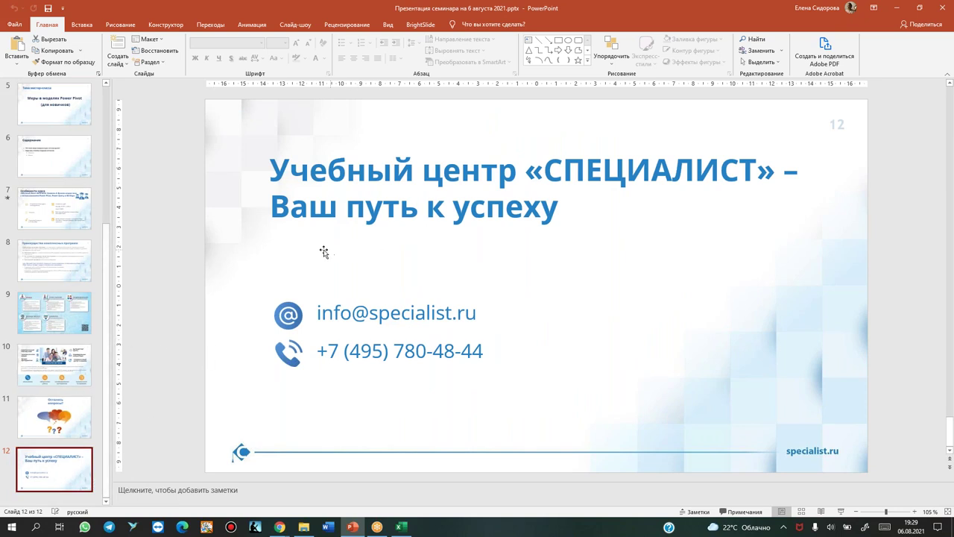
click(284, 251)
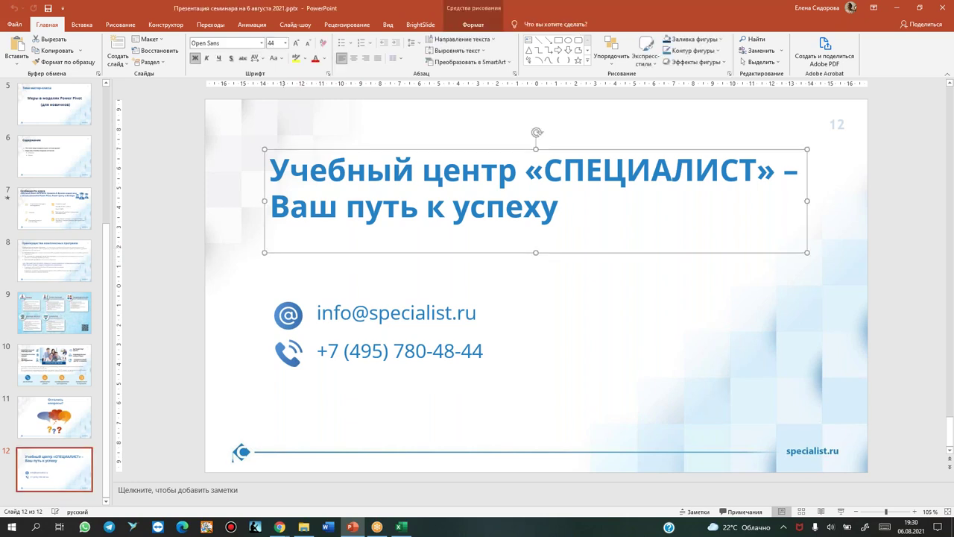
click(298, 270)
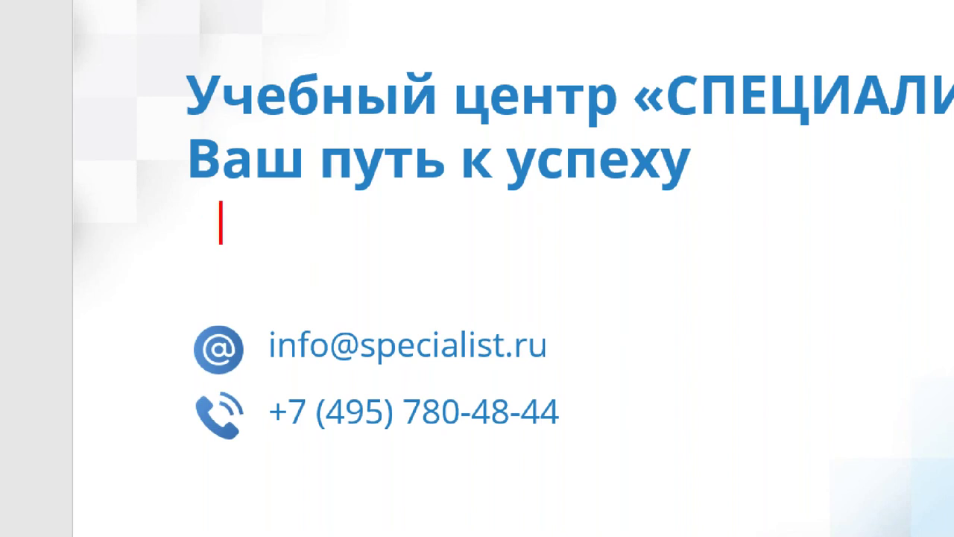
key(super+space)
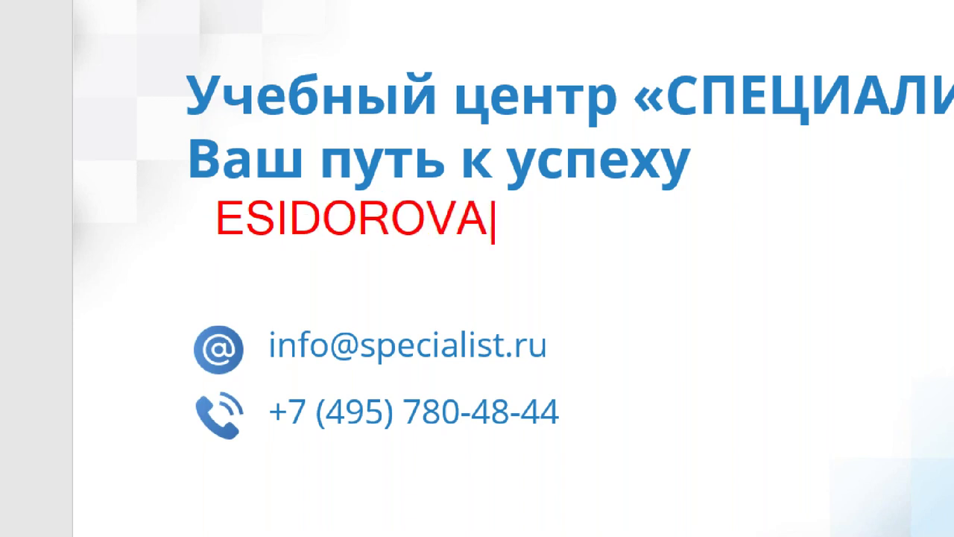
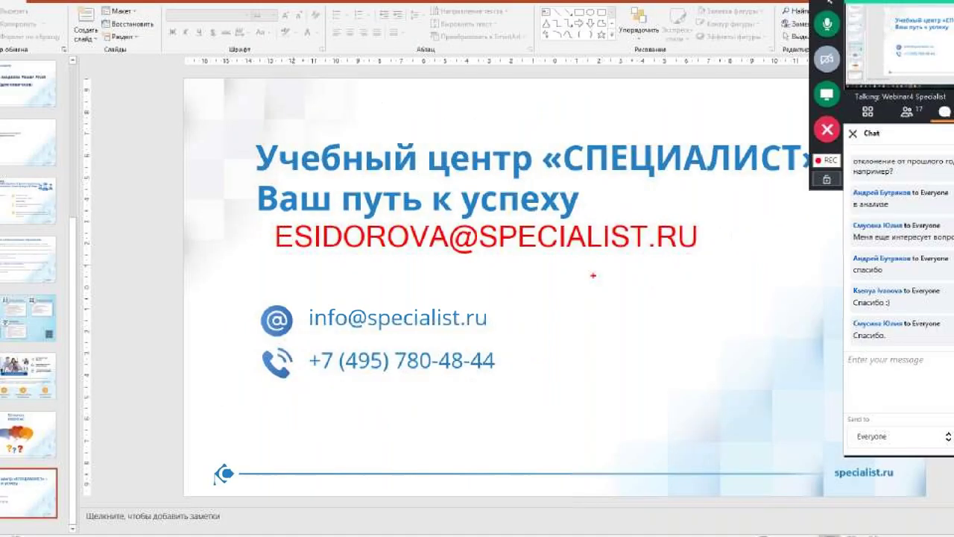
key(Escape)
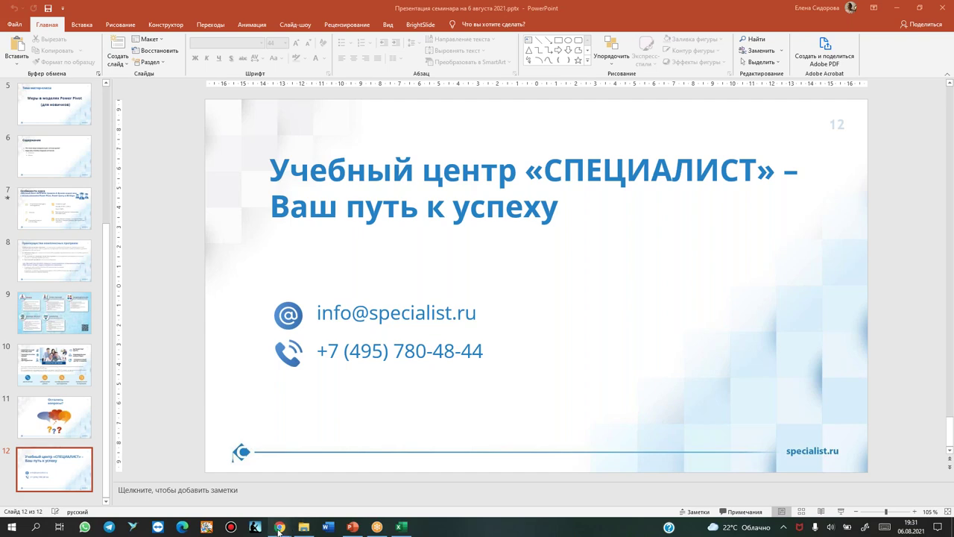
click(566, 485)
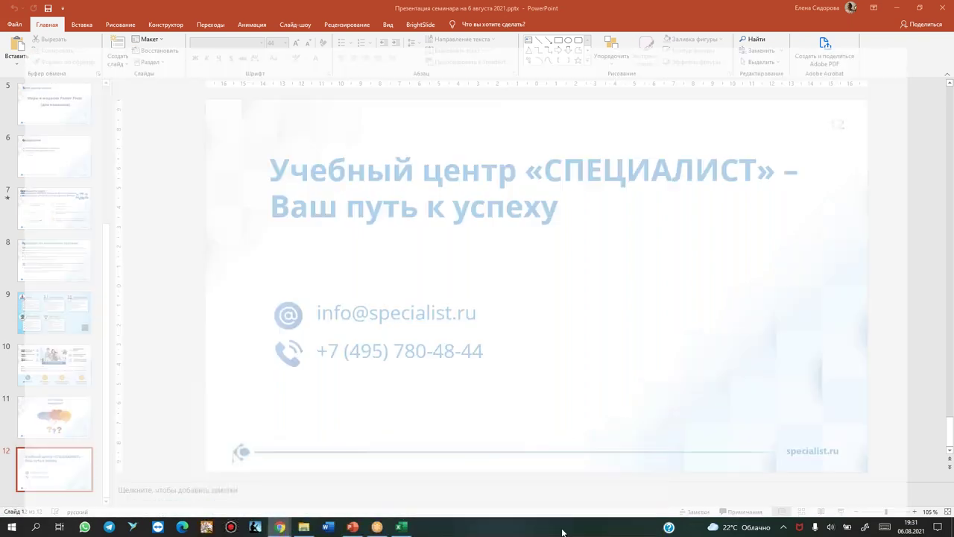
- Close the pivot-table workbook in Excel and bring up File Explorer over the Yandex Disk page
click(568, 210)
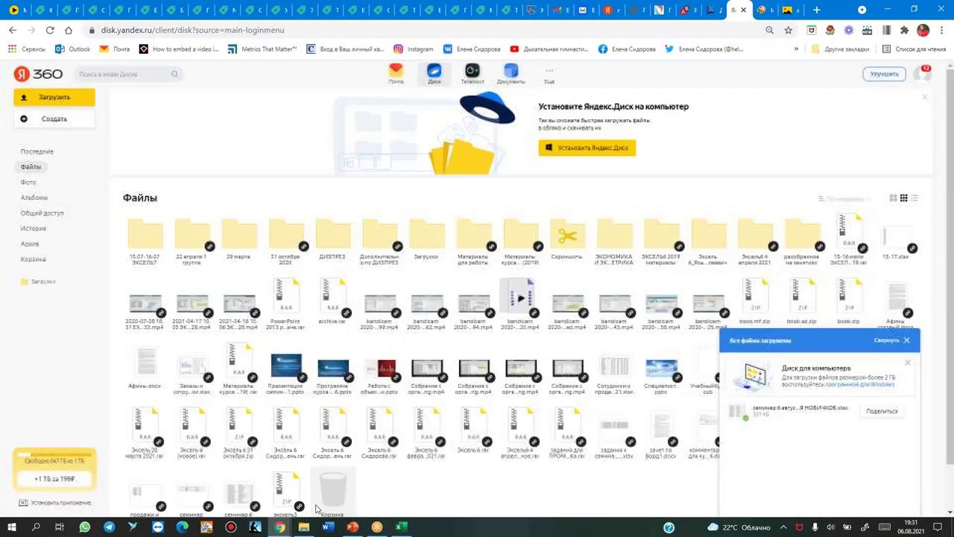
mouse_move(304, 527)
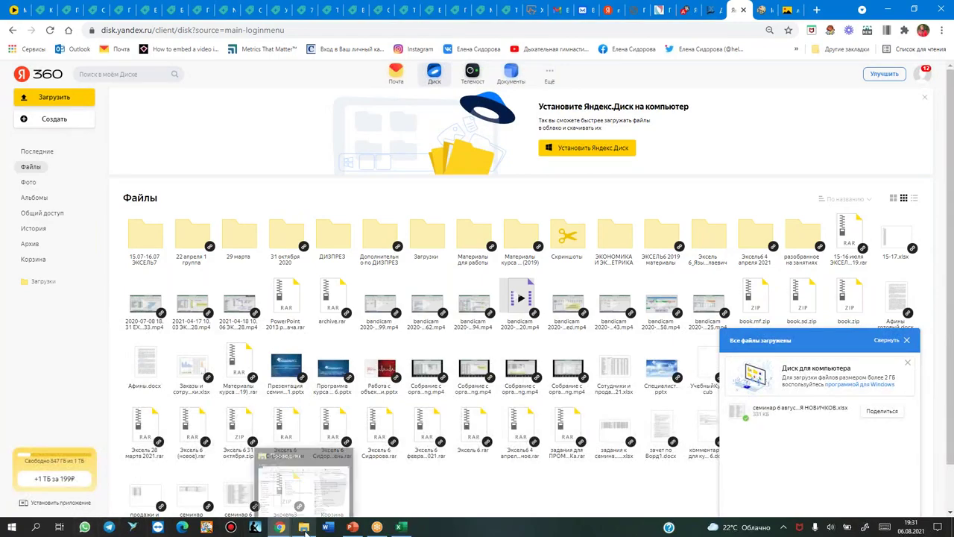
click(400, 527)
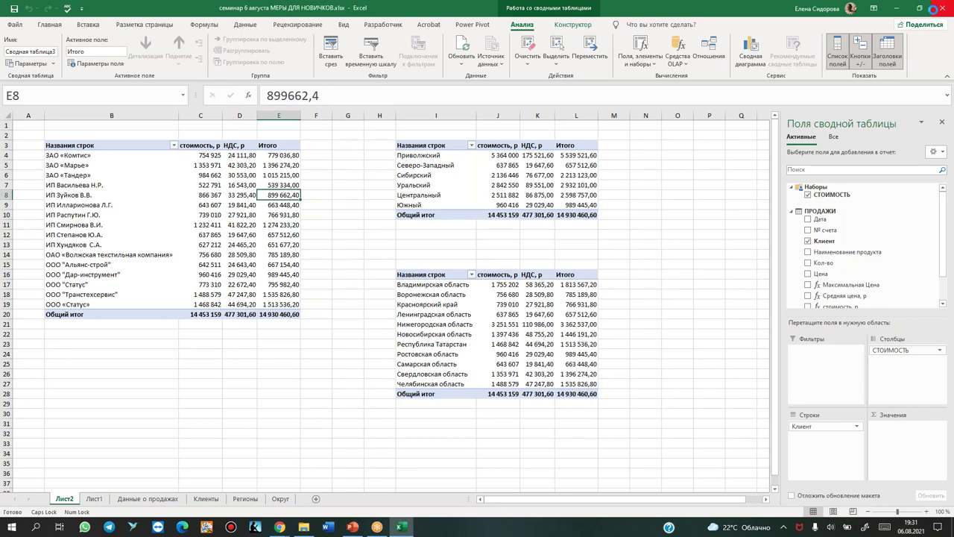
click(932, 9)
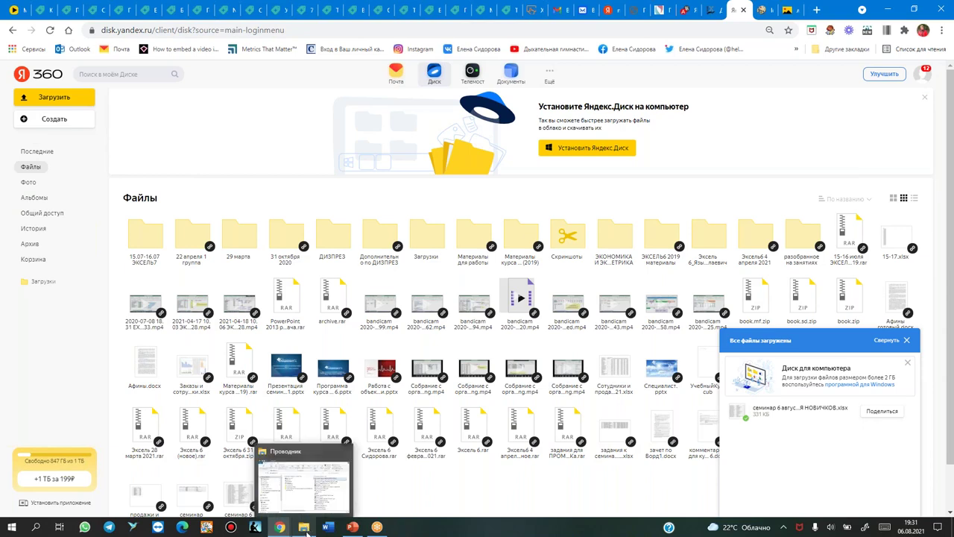
click(305, 528)
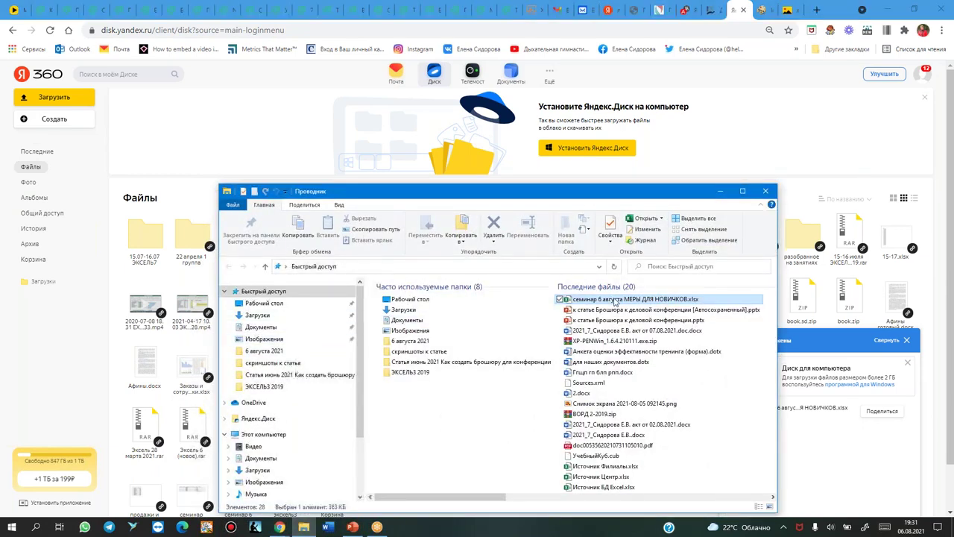
- Upload 'семинар 6 августа МЕРЫ ДЛЯ НОВИЧКОВ.xlsx' to Yandex Disk, replacing the older copy, and open its sharing options
mouse_move(339, 374)
mouse_down()
mouse_move(314, 381)
mouse_move(856, 258)
mouse_up()
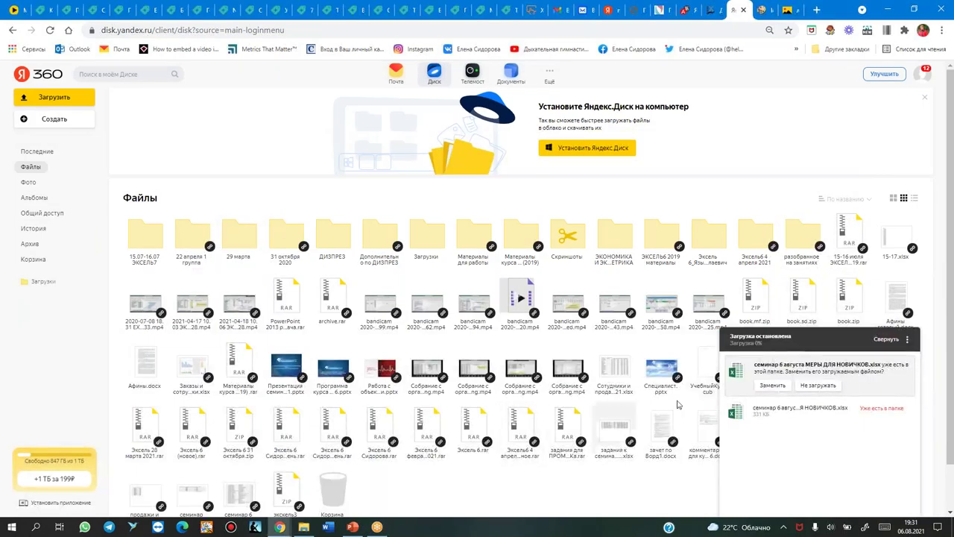
click(769, 386)
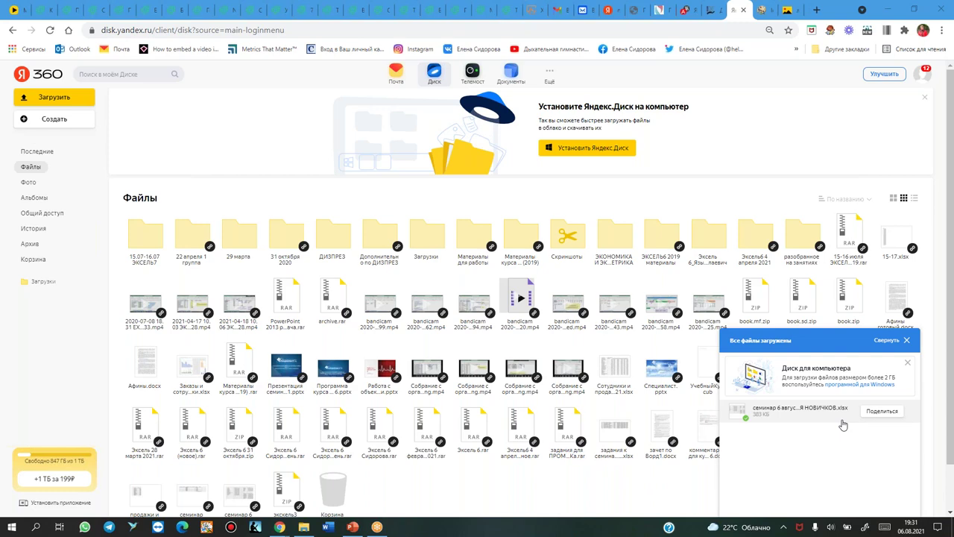
click(889, 413)
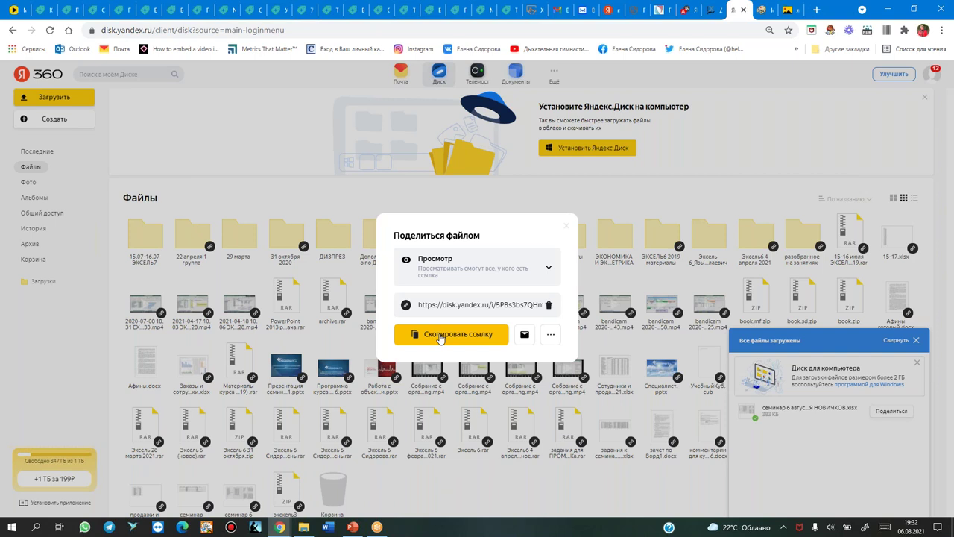
- Copy the workbook's public view-only link and close the sharing dialog
click(440, 337)
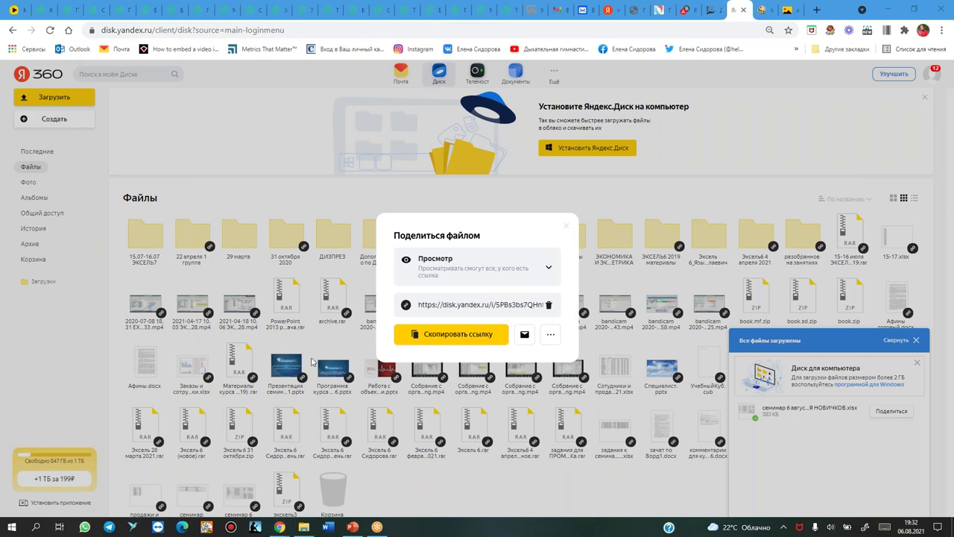
click(567, 229)
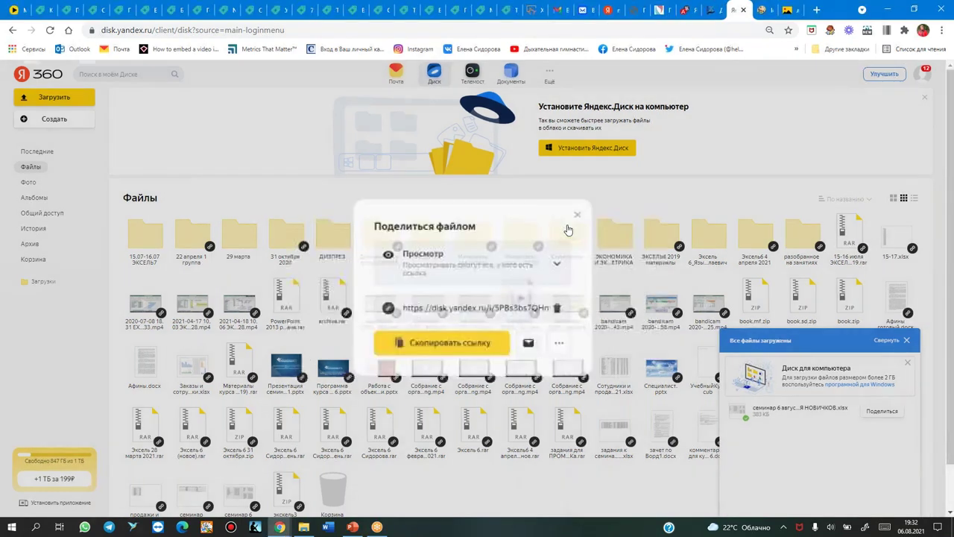